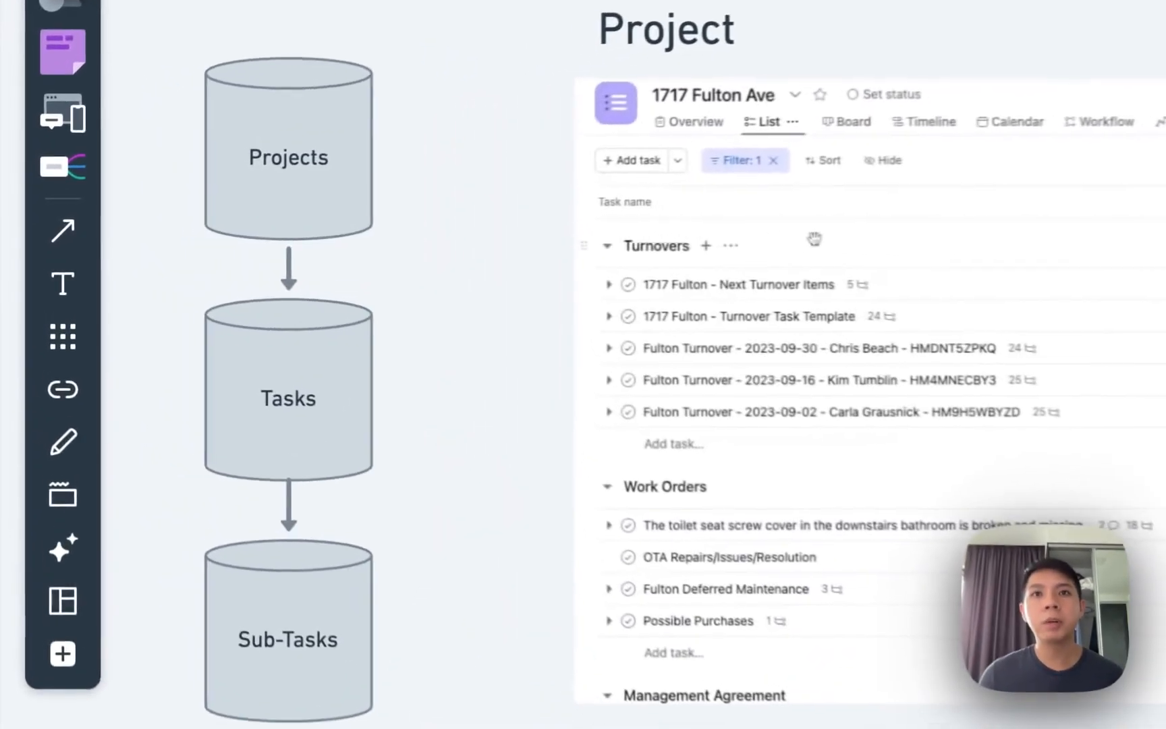
Pan and scroll around the Whimsical board to review the Asana task list design.
scroll(398, 378, "left", 5)
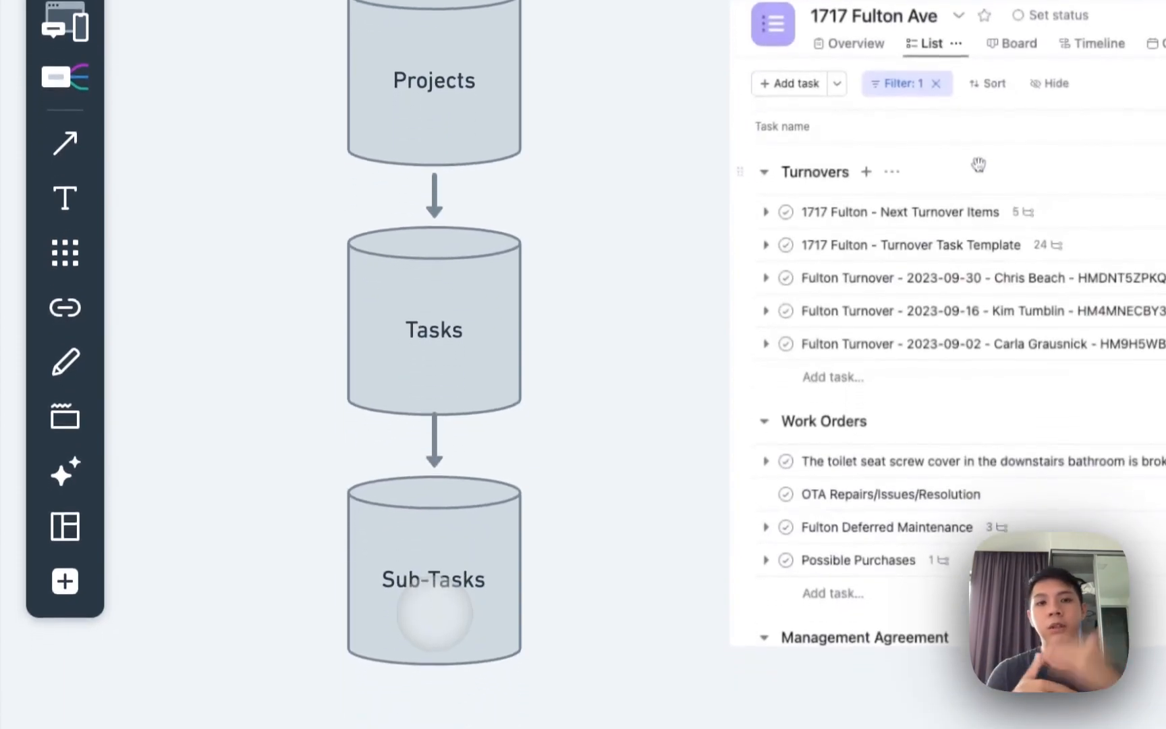
scroll(435, 611, "right", 4)
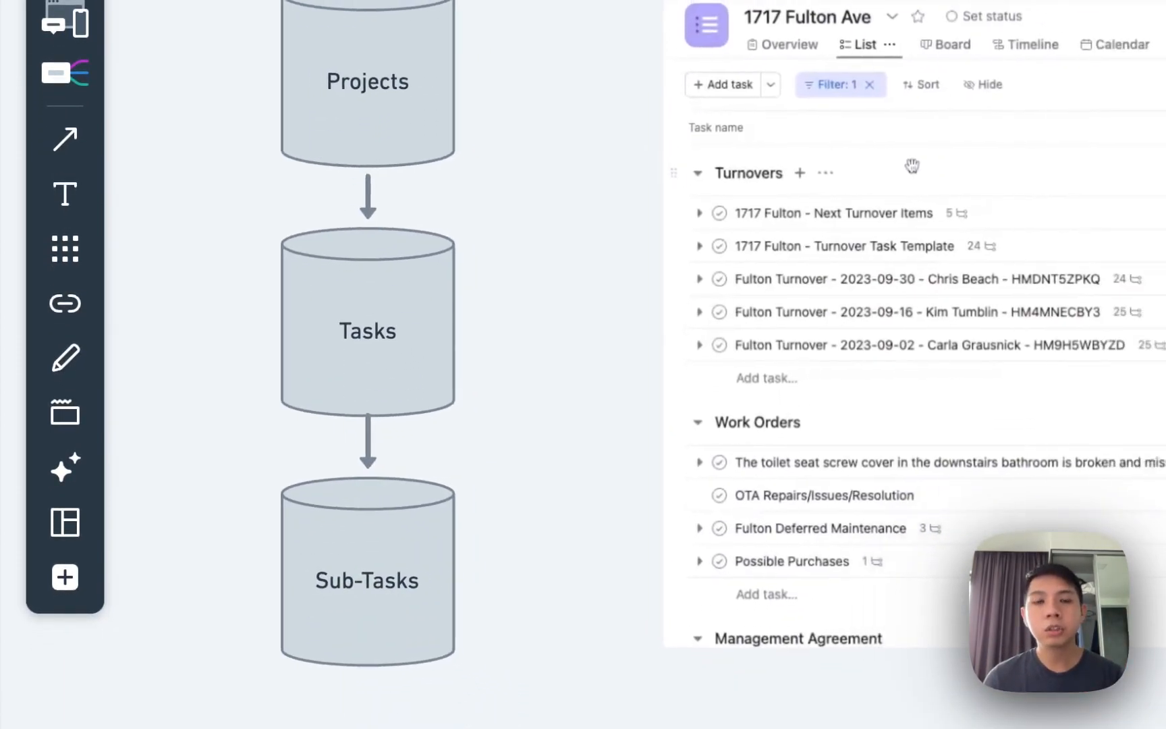
left_click_drag(716, 149, 627, 129)
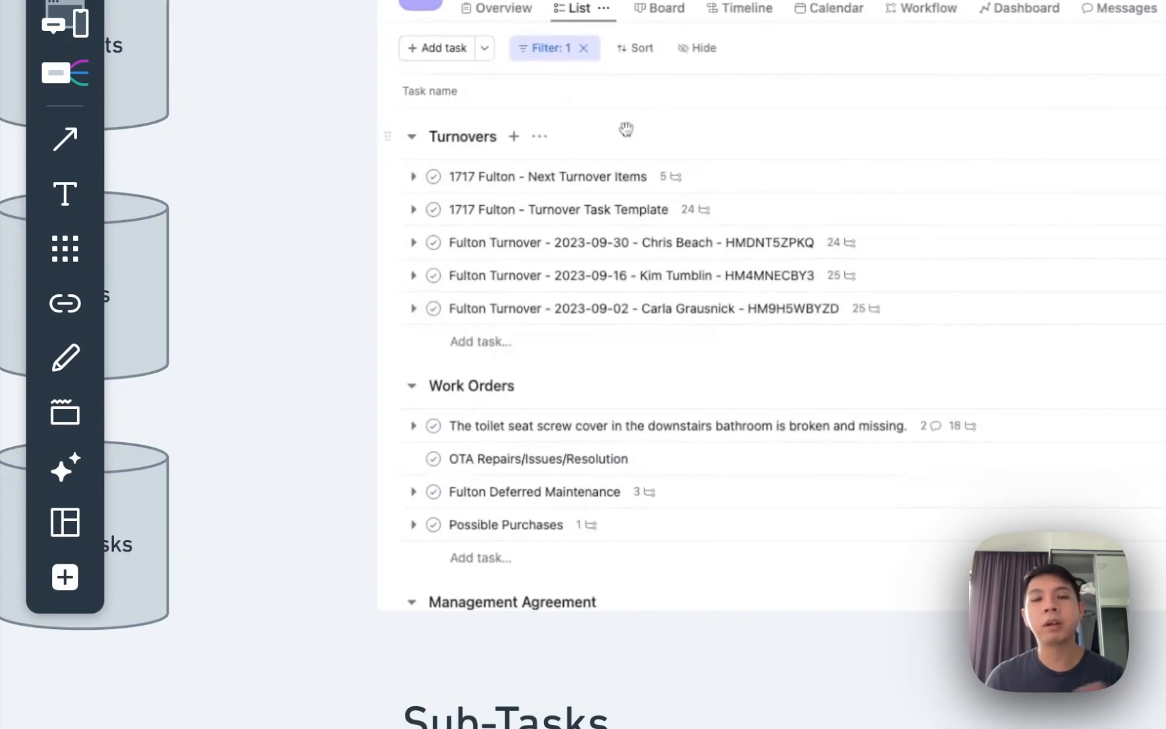
scroll(438, 611, "up", 3)
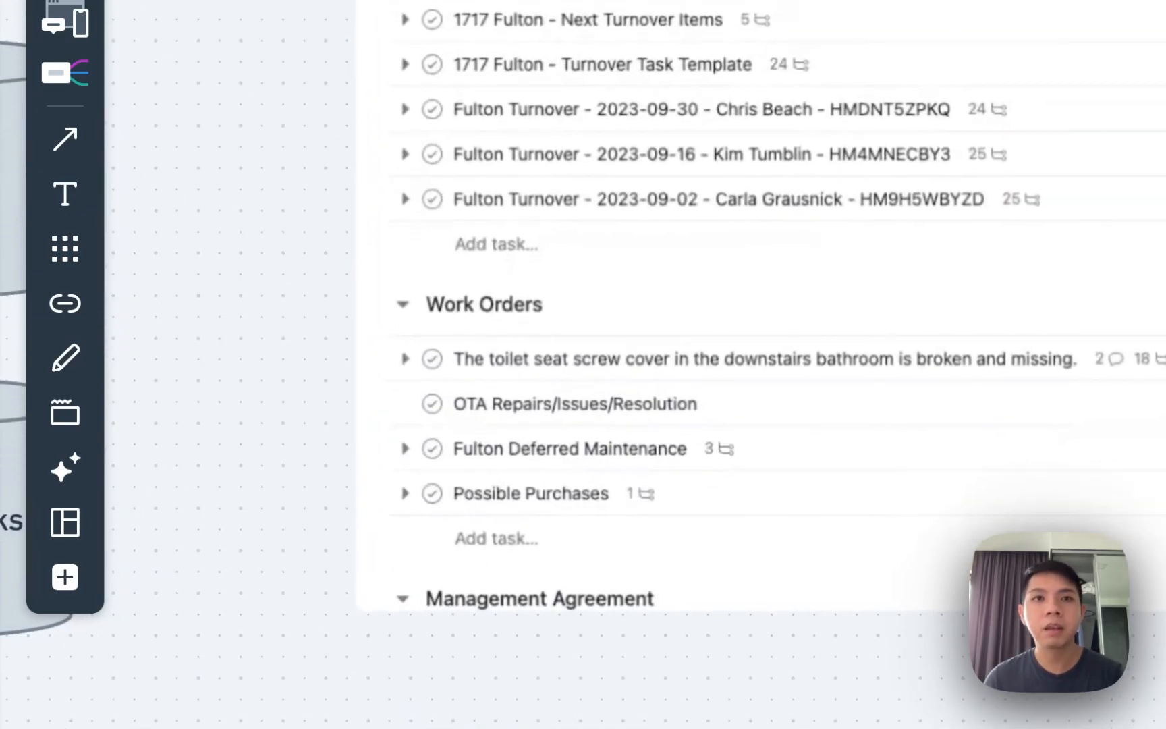
scroll(434, 611, "up", 2)
scroll(432, 611, "down", 2)
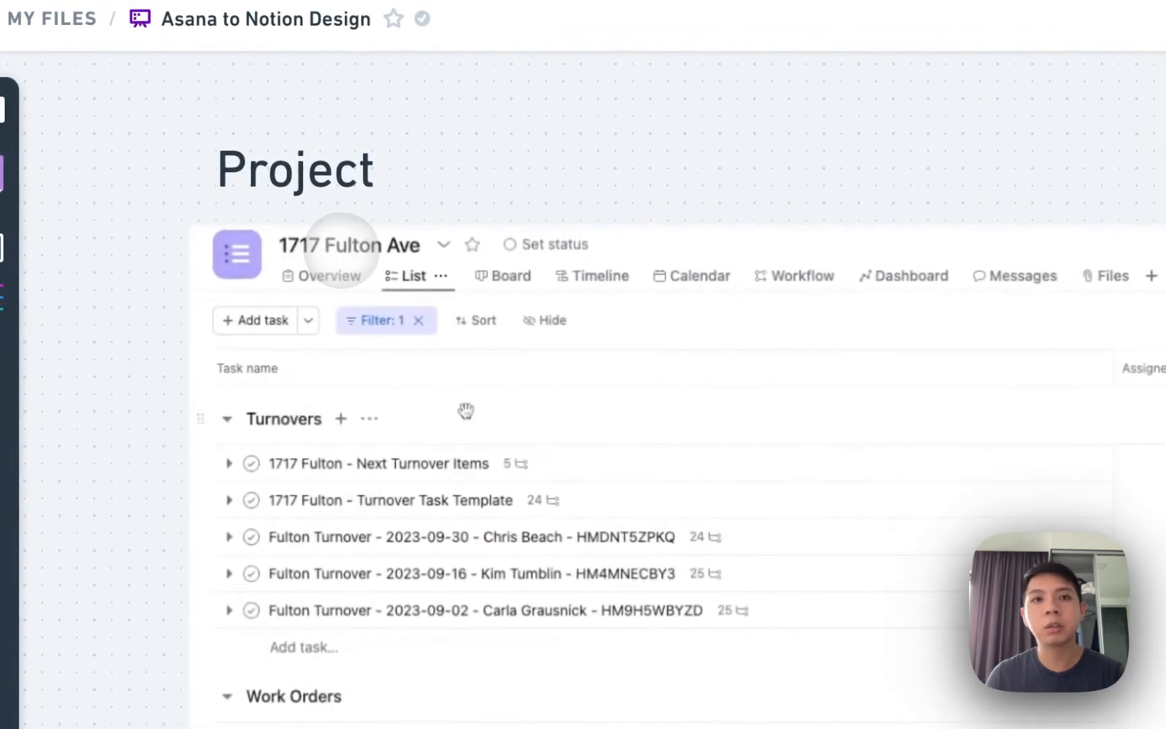
scroll(506, 273, "right", 1)
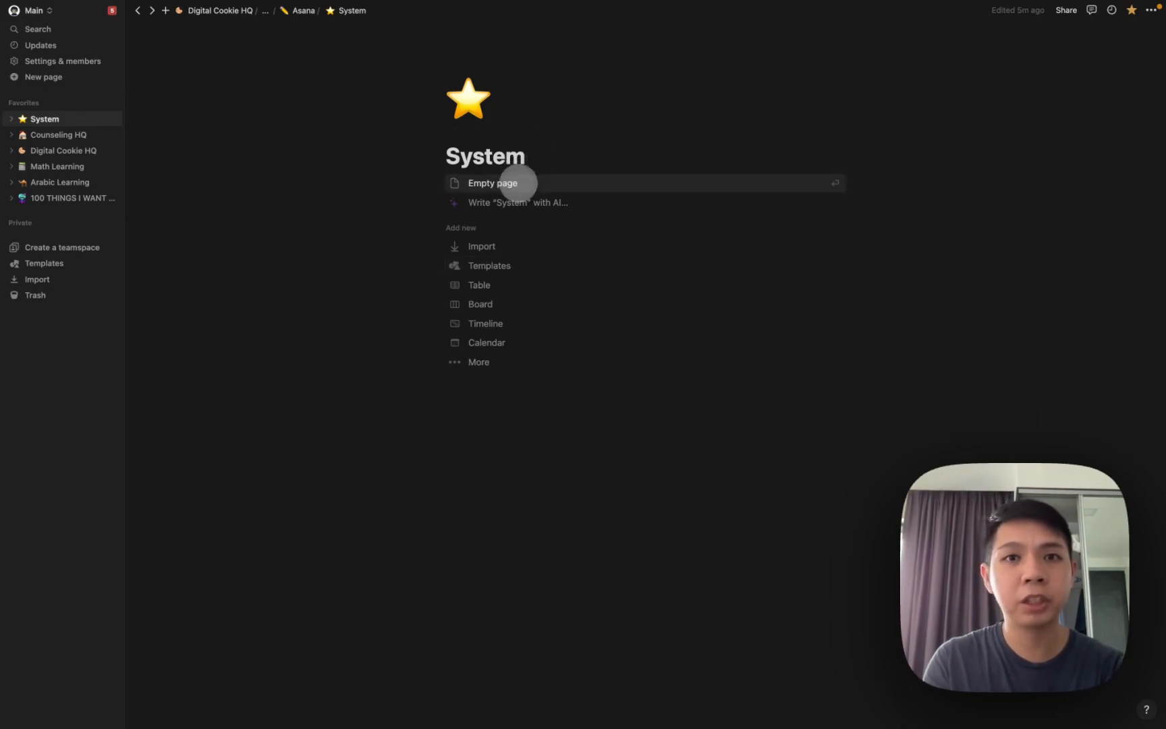
Make the page an empty page titled 'Asana to Notion System'.
left_click(516, 183)
double_click(552, 156)
type("Asa")
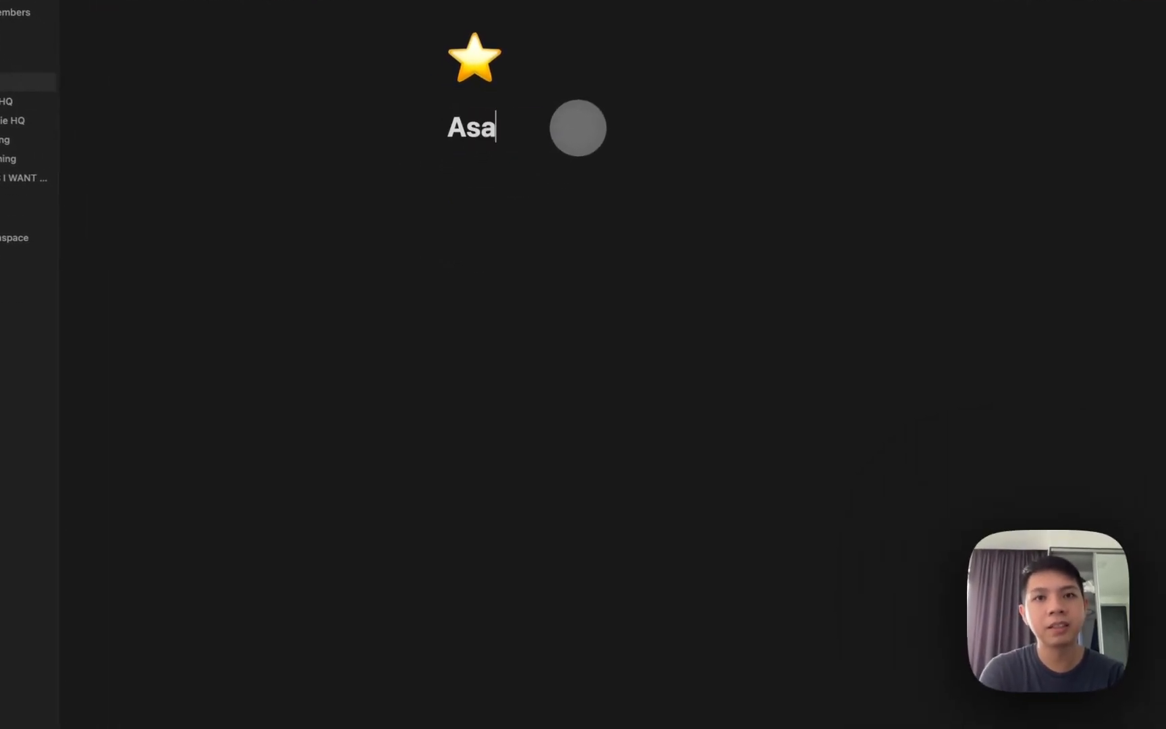
type("na to Notion SYs")
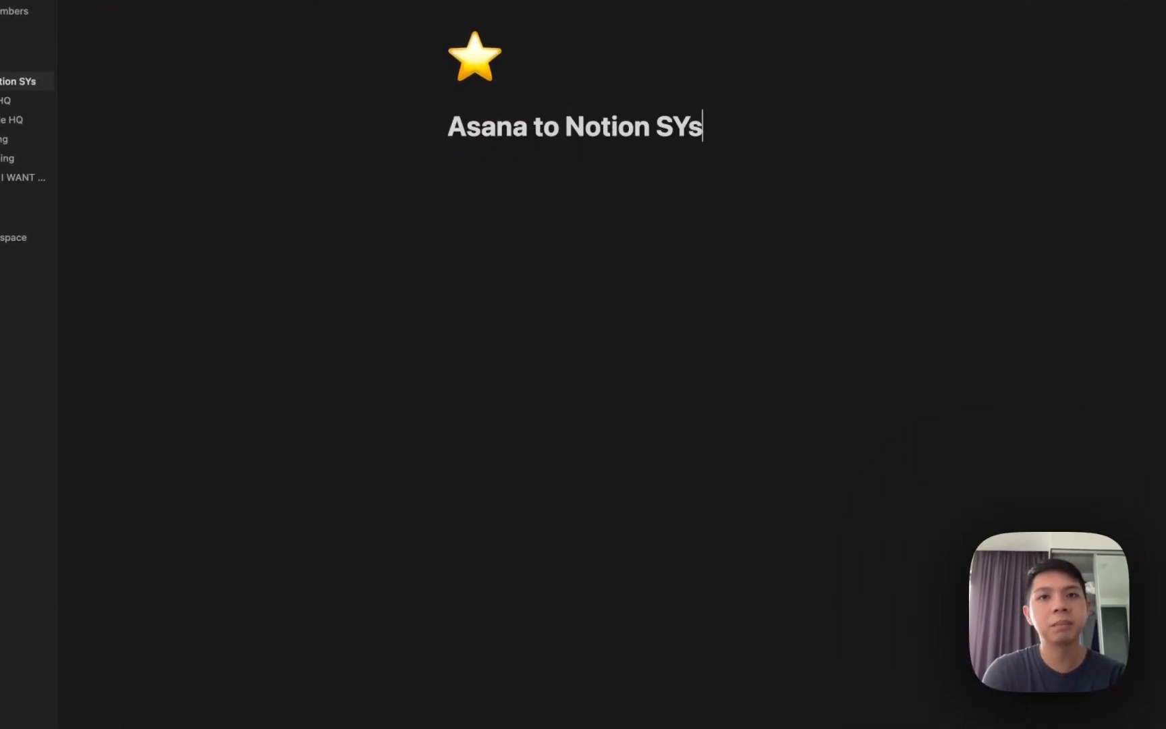
key("BackSpace")
key("BackSpace")
type("ystem")
key("Return")
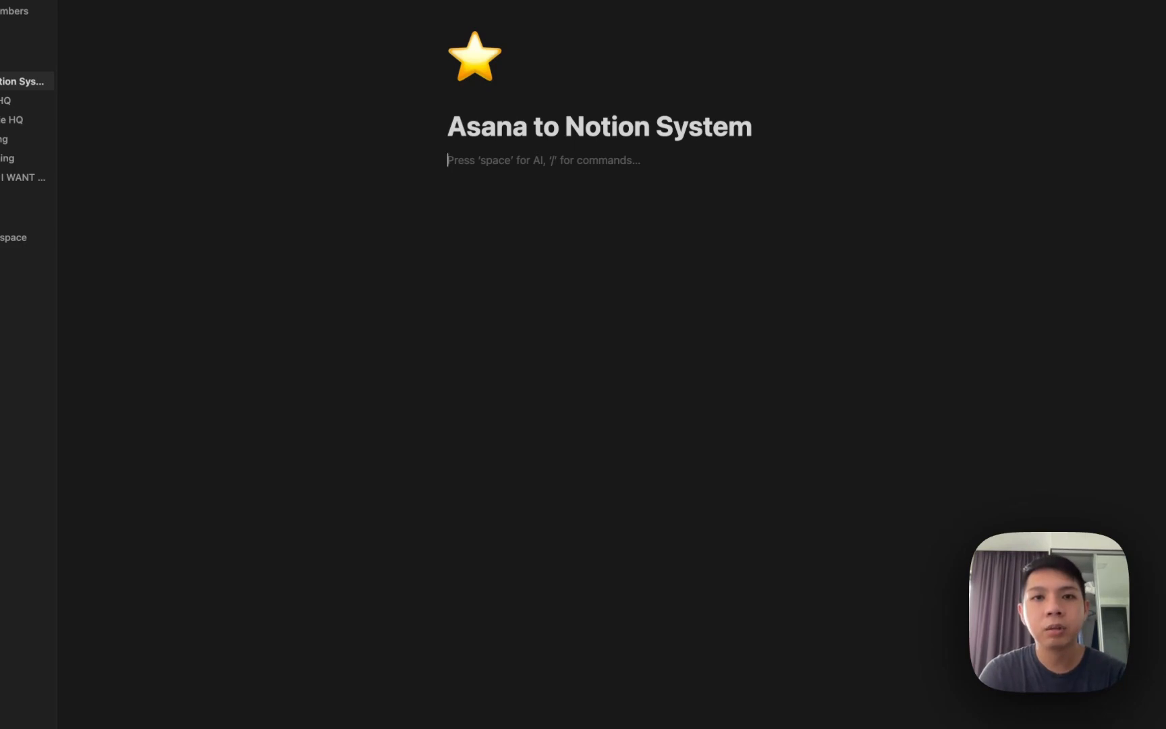
Add body lines reading Project, Task and Sub-task, each on its own line.
type("Project")
key("Return")
type("Task")
key("Return")
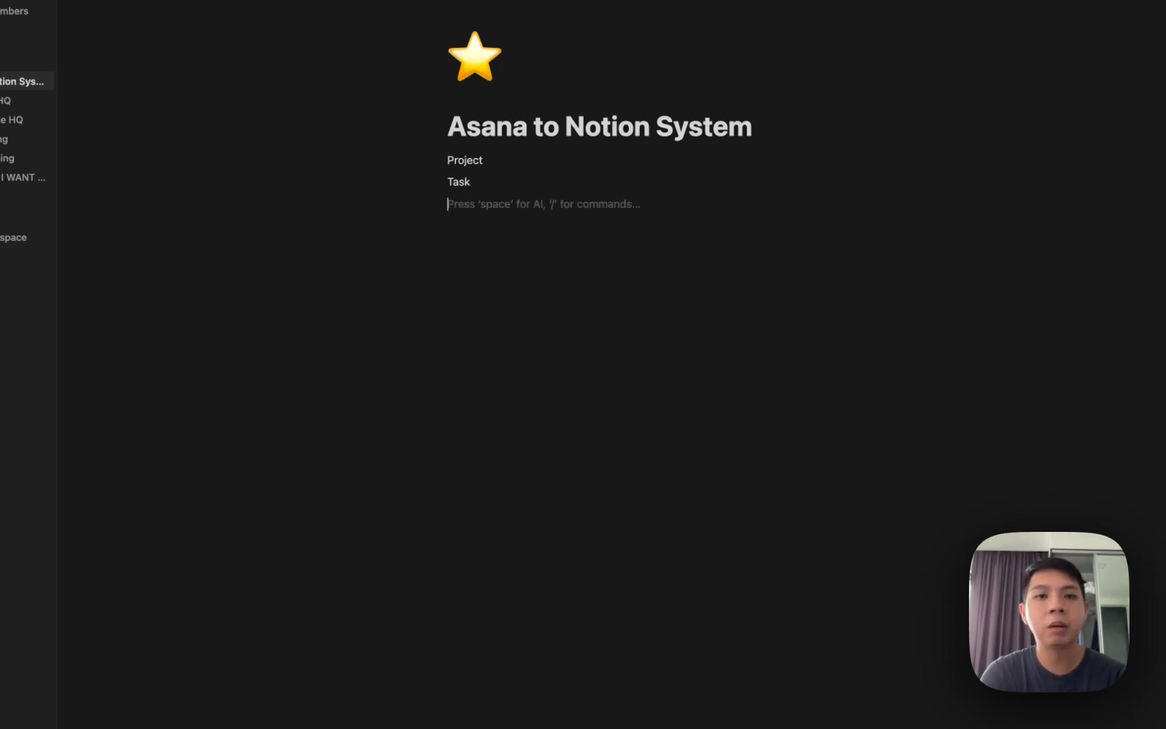
type("Sub-task")
key("Return")
key("Return")
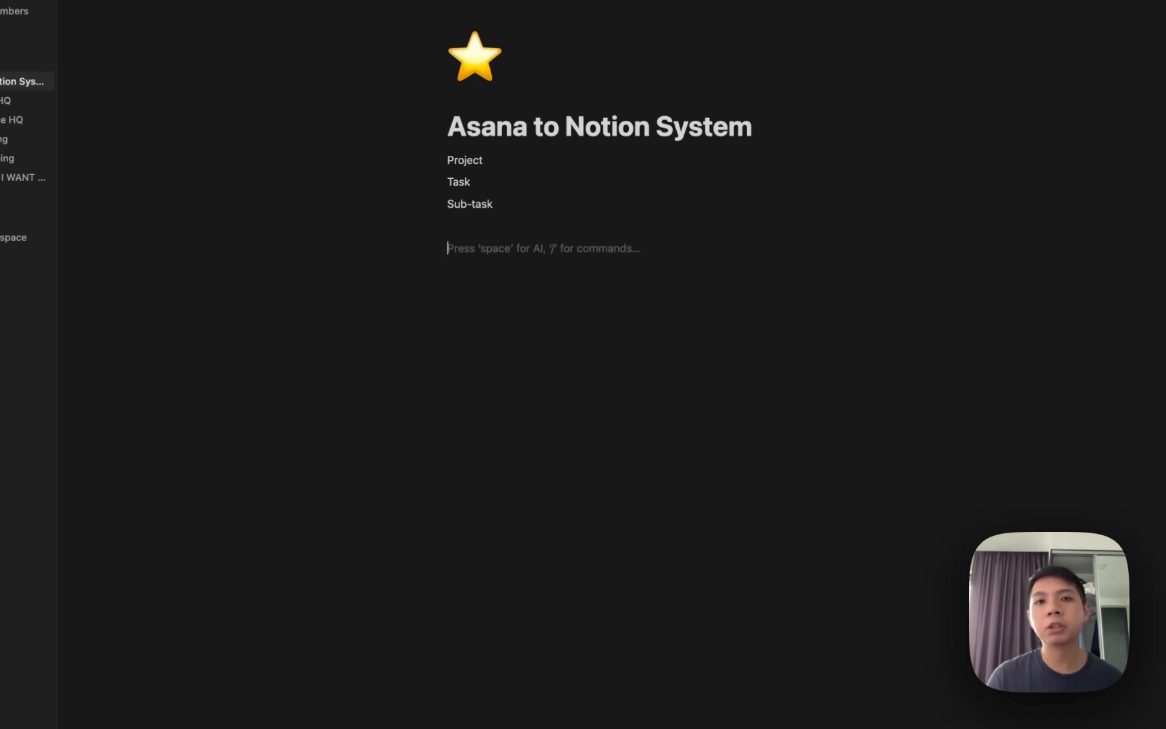
Insert an inline database named 'Project' beneath the Sub-task line via /database.
type("/")
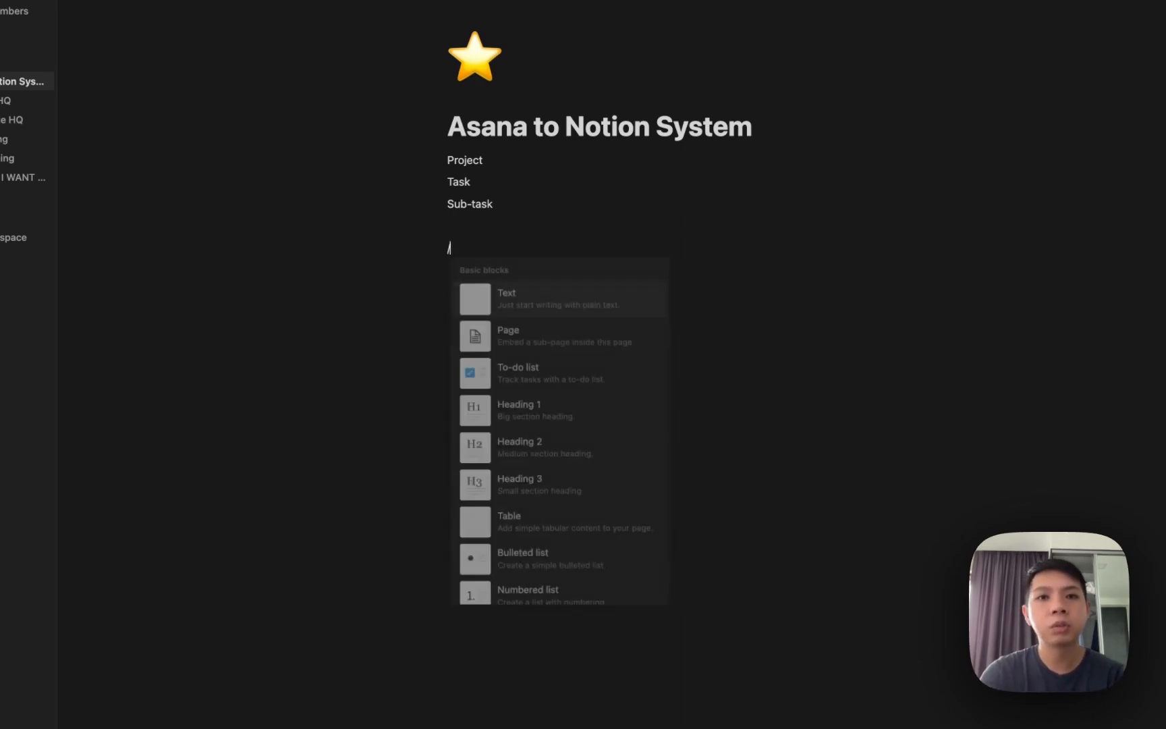
type("database")
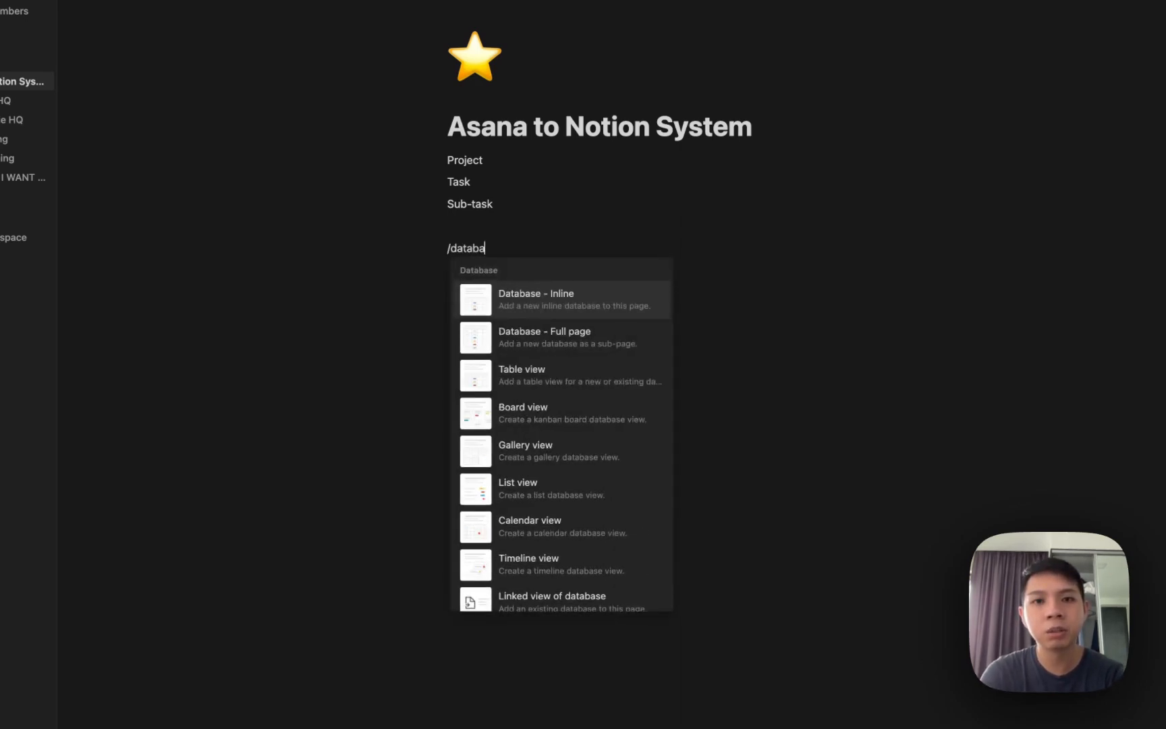
left_click(520, 293)
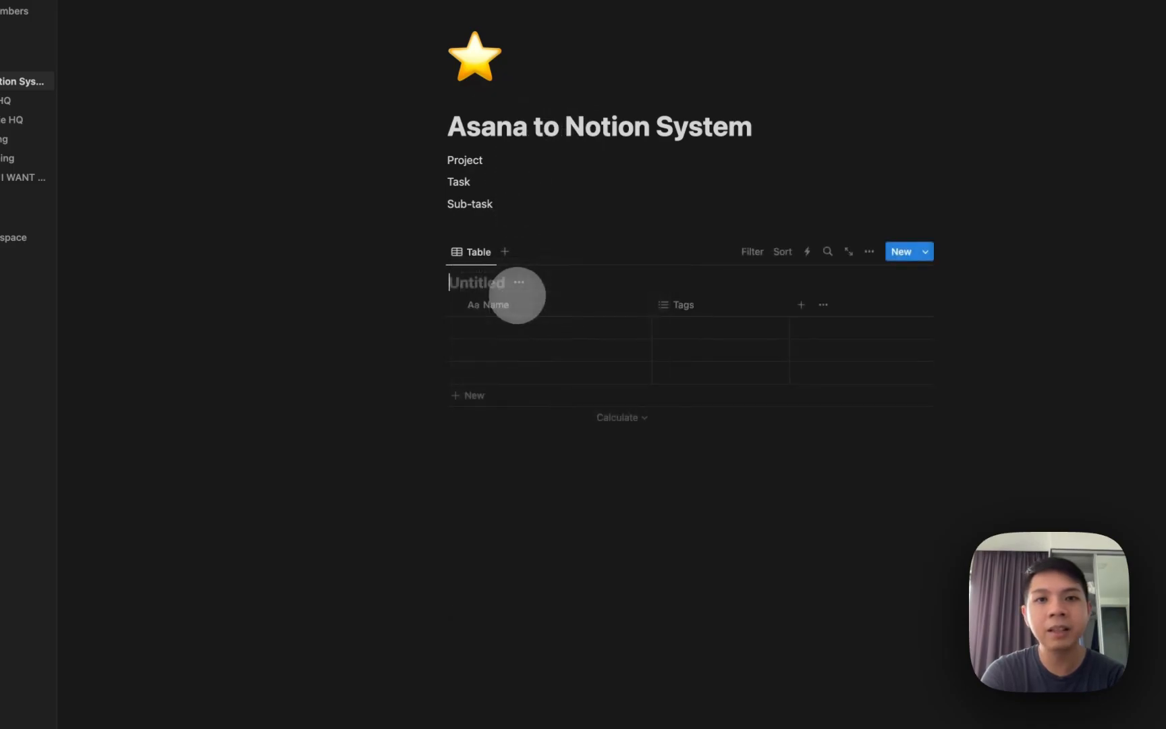
type("Project")
left_click(516, 443)
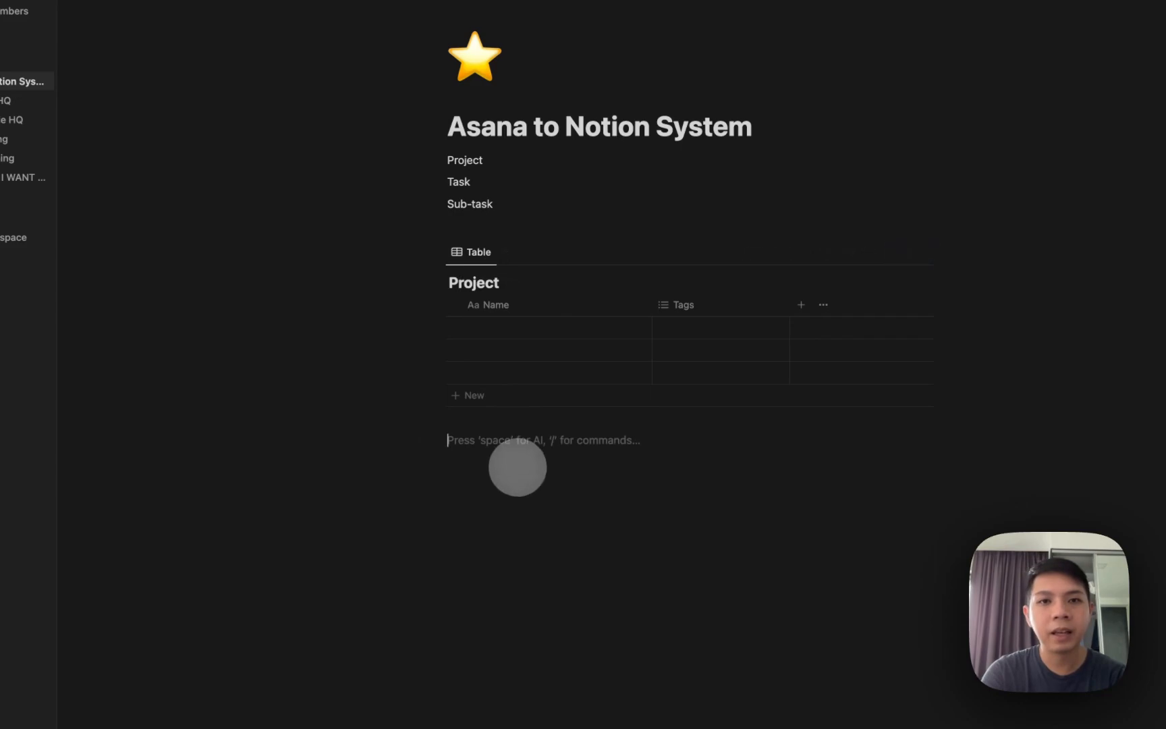
type("/database")
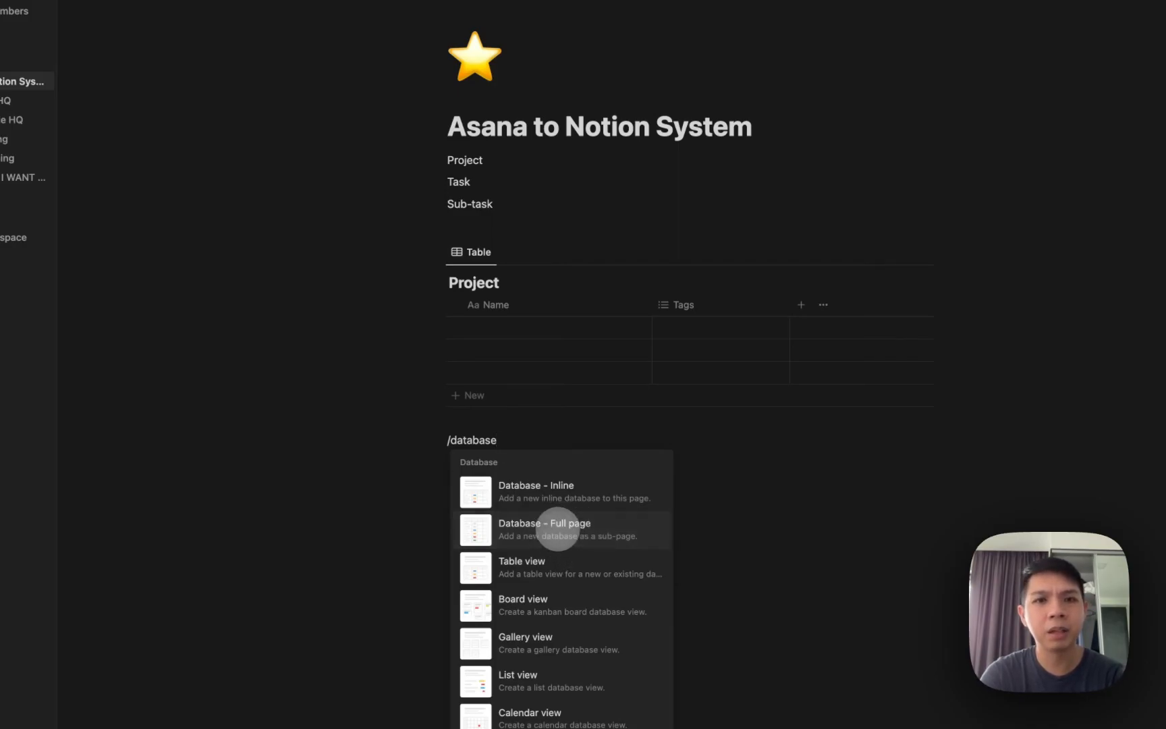
Create a full-page database named 'Tasks' and return to the Asana to Notion System page.
left_click(557, 529)
type("Tasks")
scroll(312, 26, "up", 1)
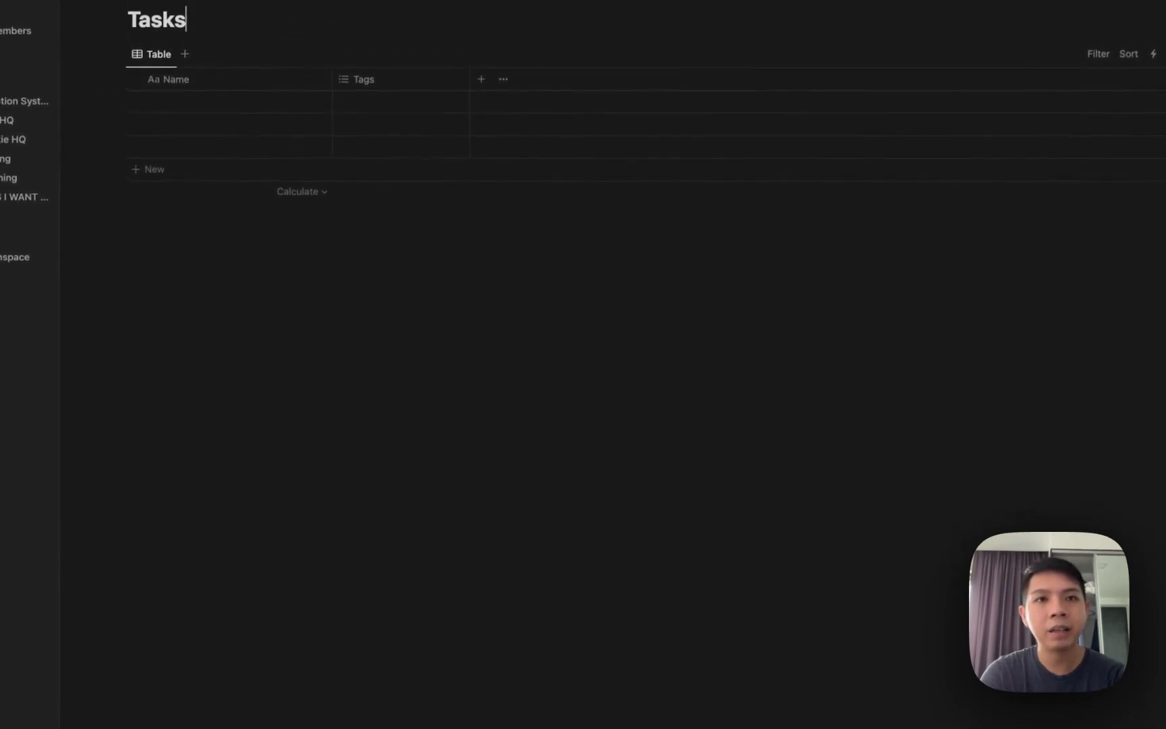
left_click(203, 1)
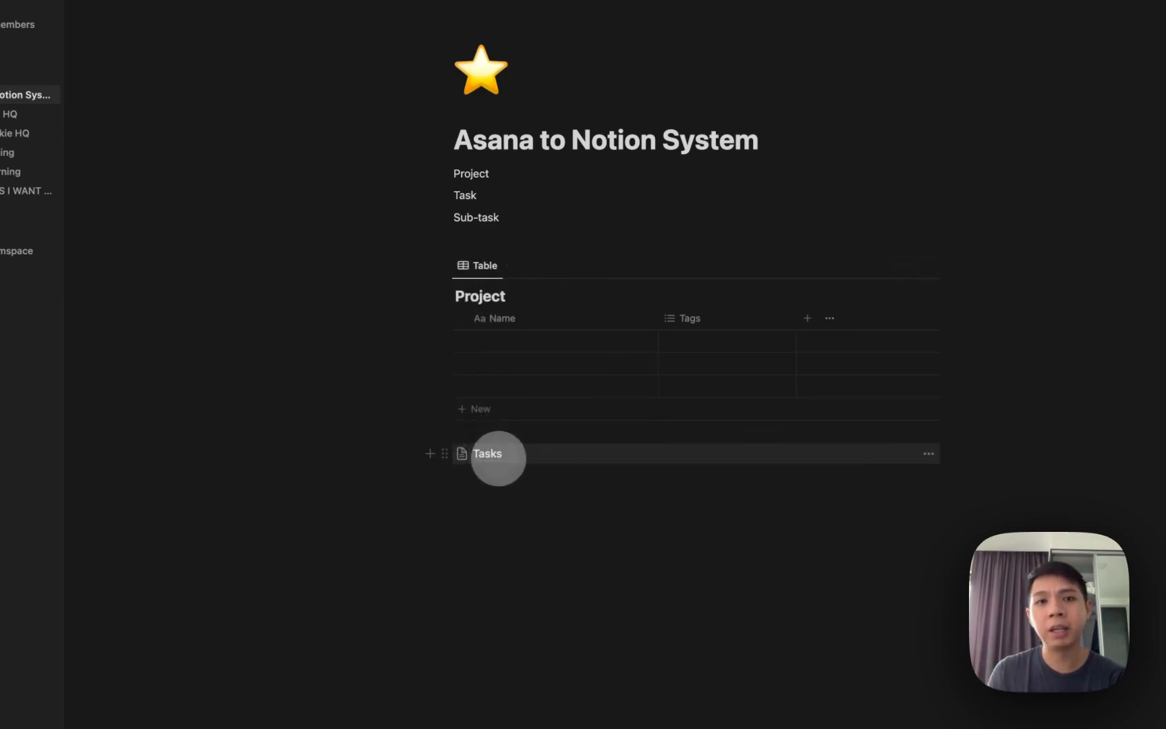
left_click(499, 459)
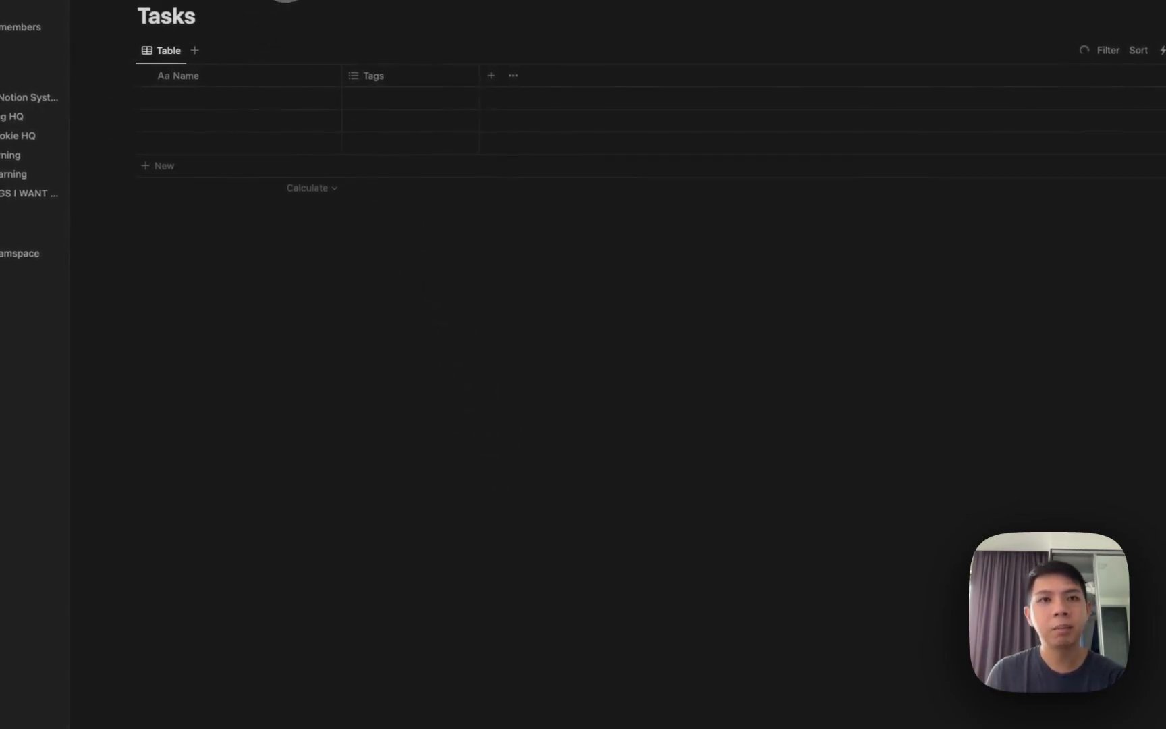
left_click(286, 1)
Turn the Tasks block into an inline table and tidy the spacing below it.
left_click(407, 427)
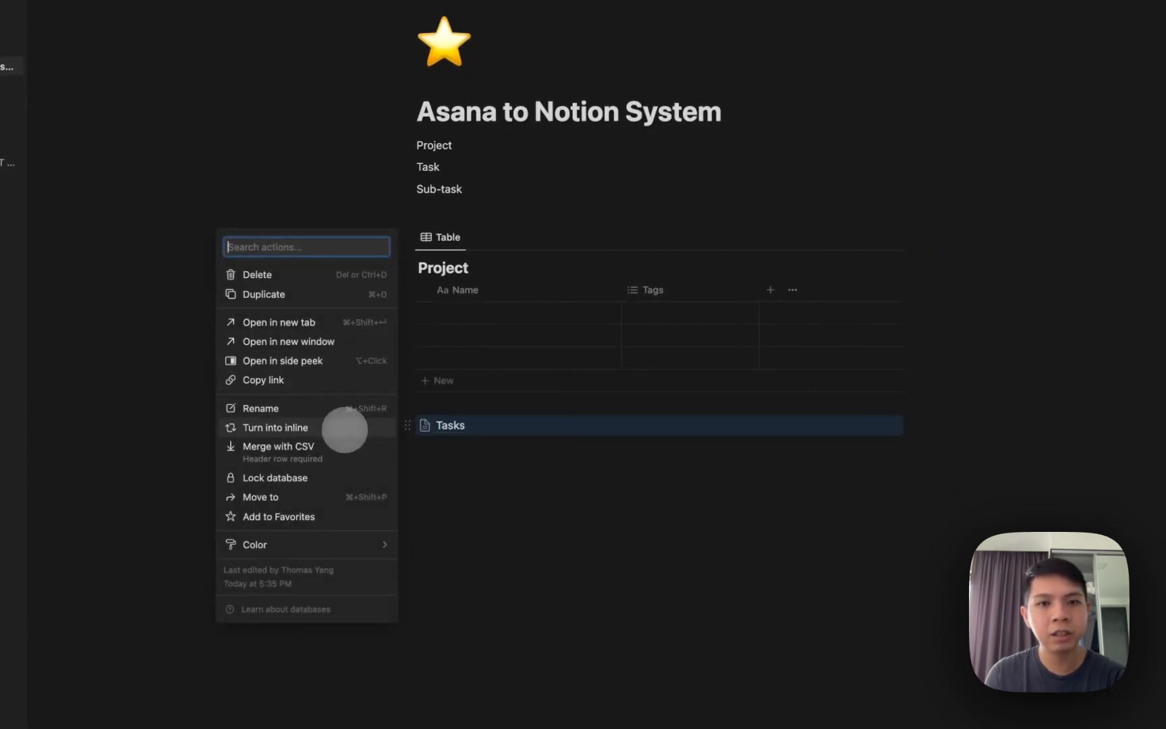
left_click(345, 430)
left_click(488, 611)
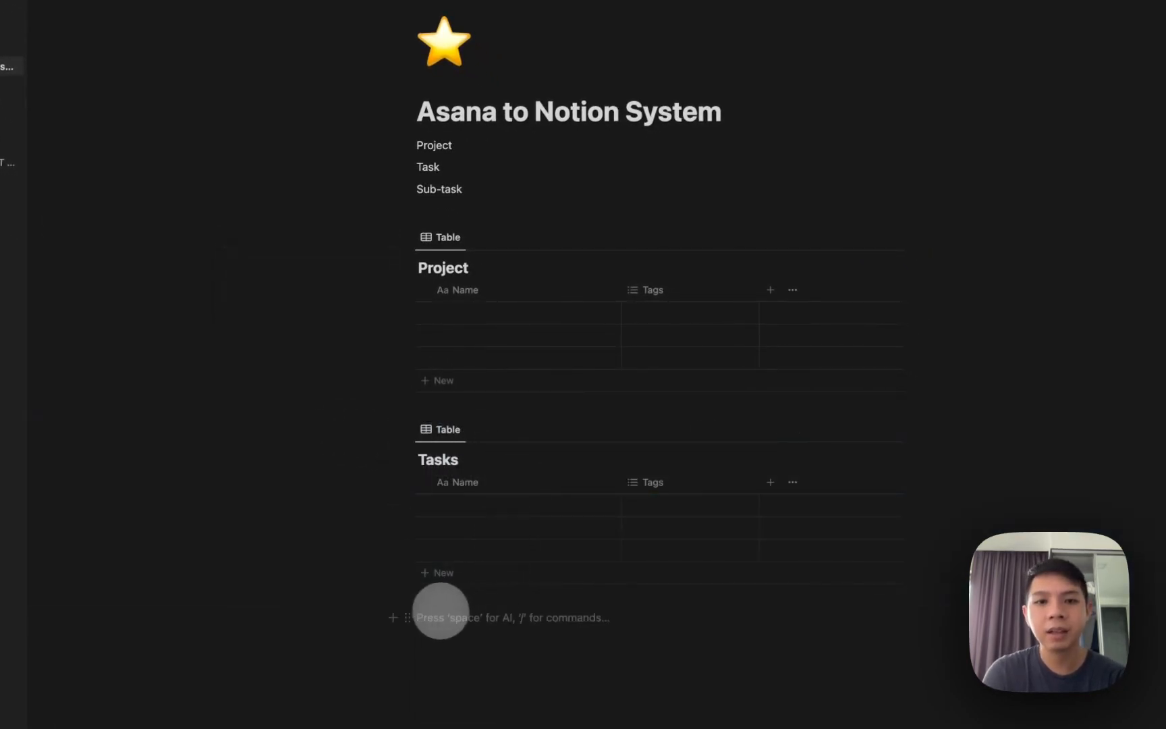
left_click_drag(407, 618, 492, 451)
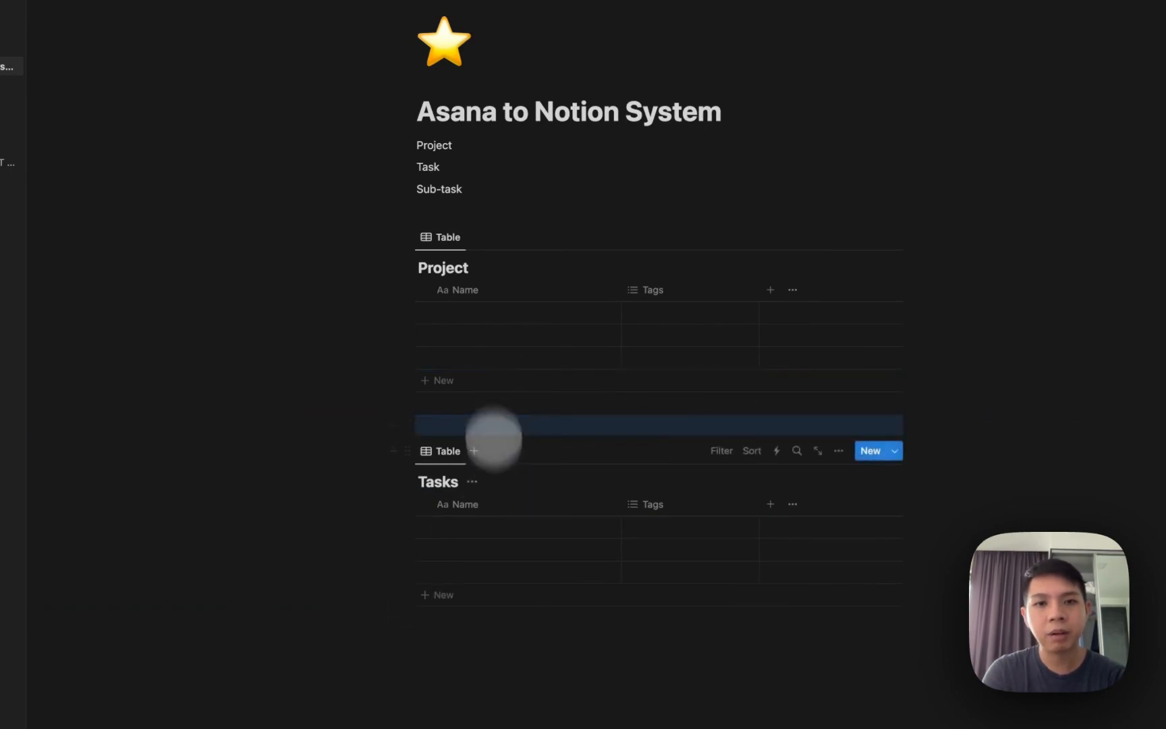
scroll(483, 304, "down", 2)
left_click(476, 553)
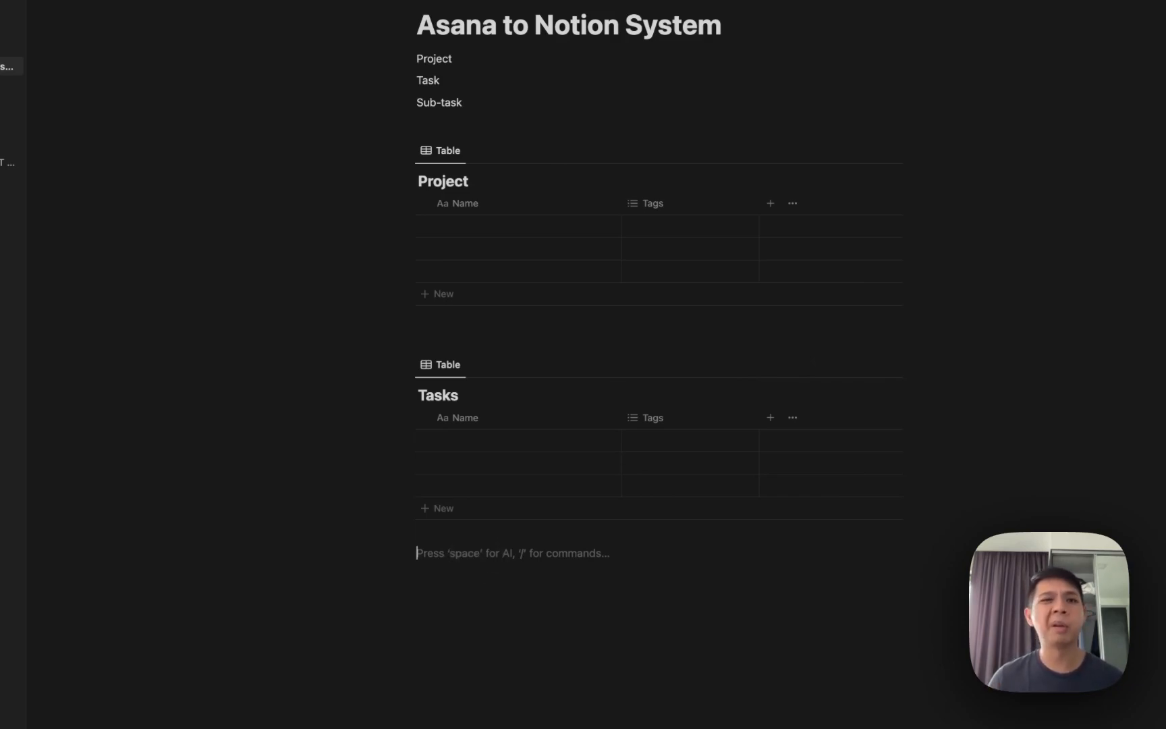
Give the Project database a building emoji icon.
left_click(814, 156)
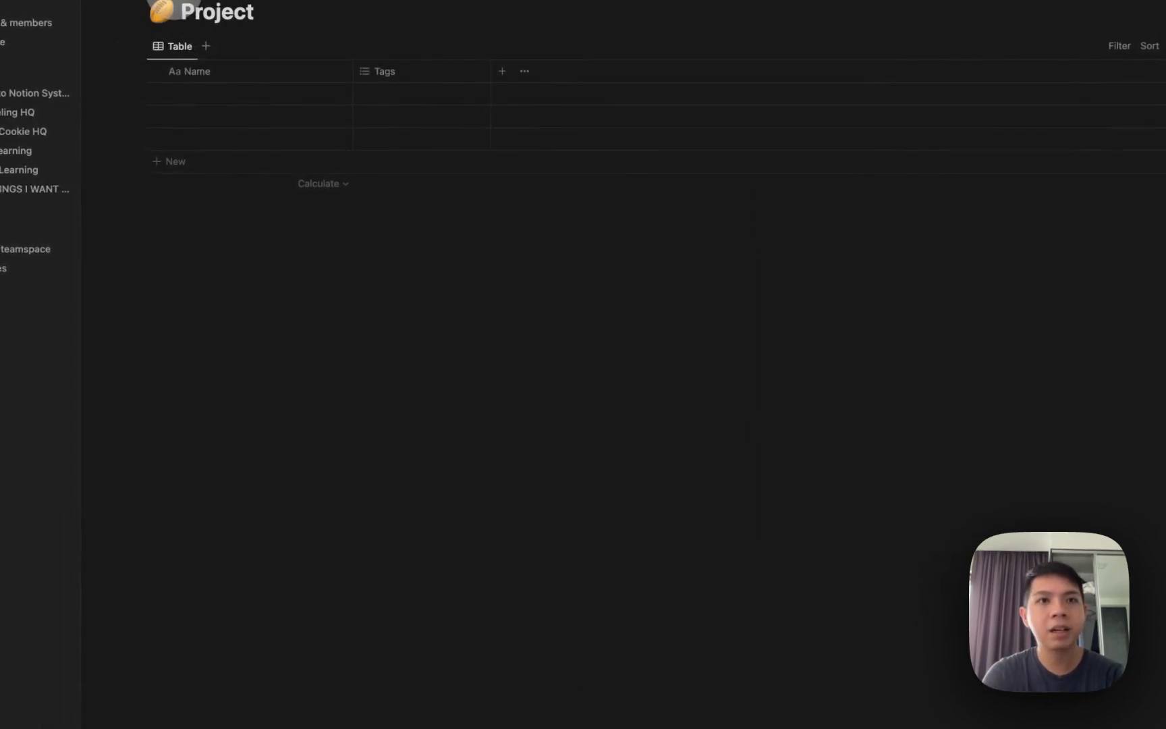
left_click(151, 39)
left_click(149, 31)
left_click(153, 22)
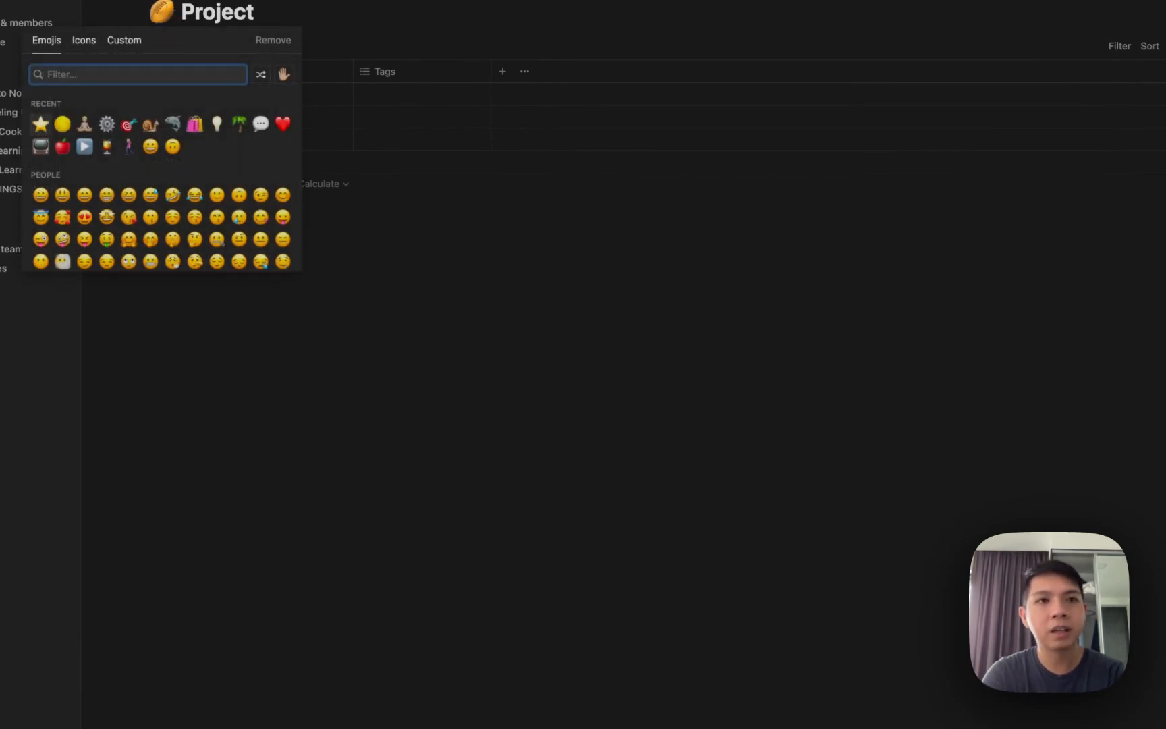
type("buil")
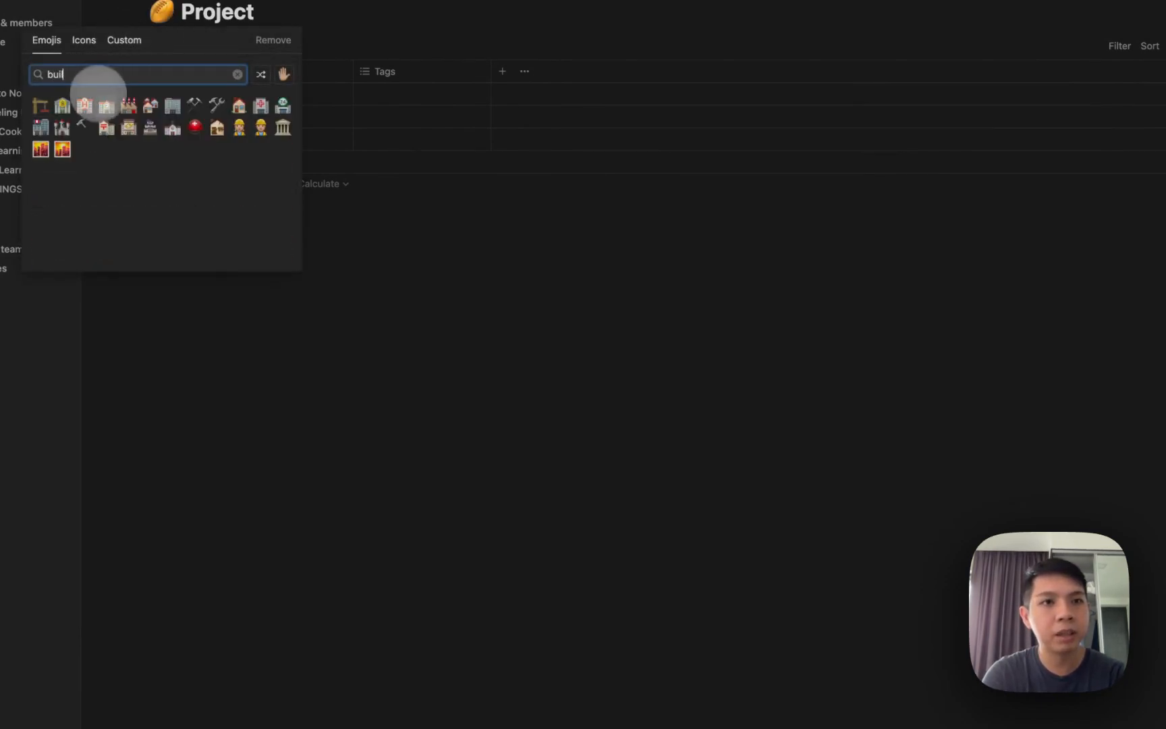
left_click(106, 108)
scroll(364, 290, "up", 5)
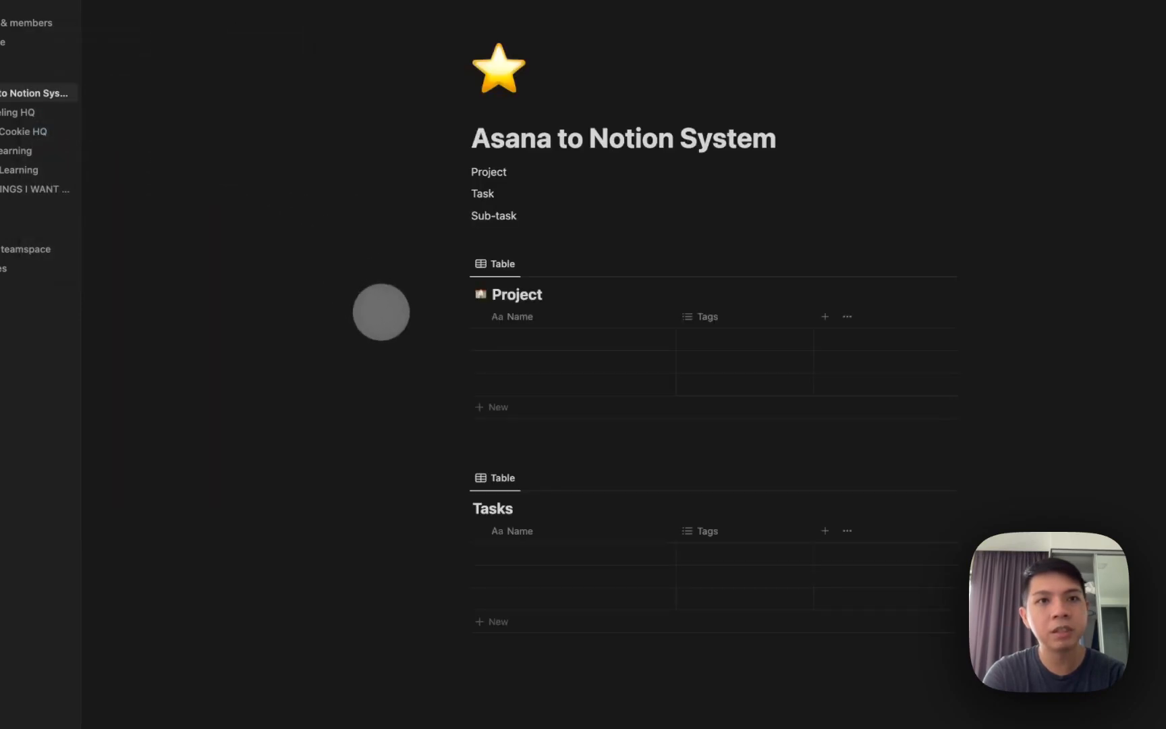
Give the Tasks database a green check emoji icon and return to the main page.
left_click(845, 471)
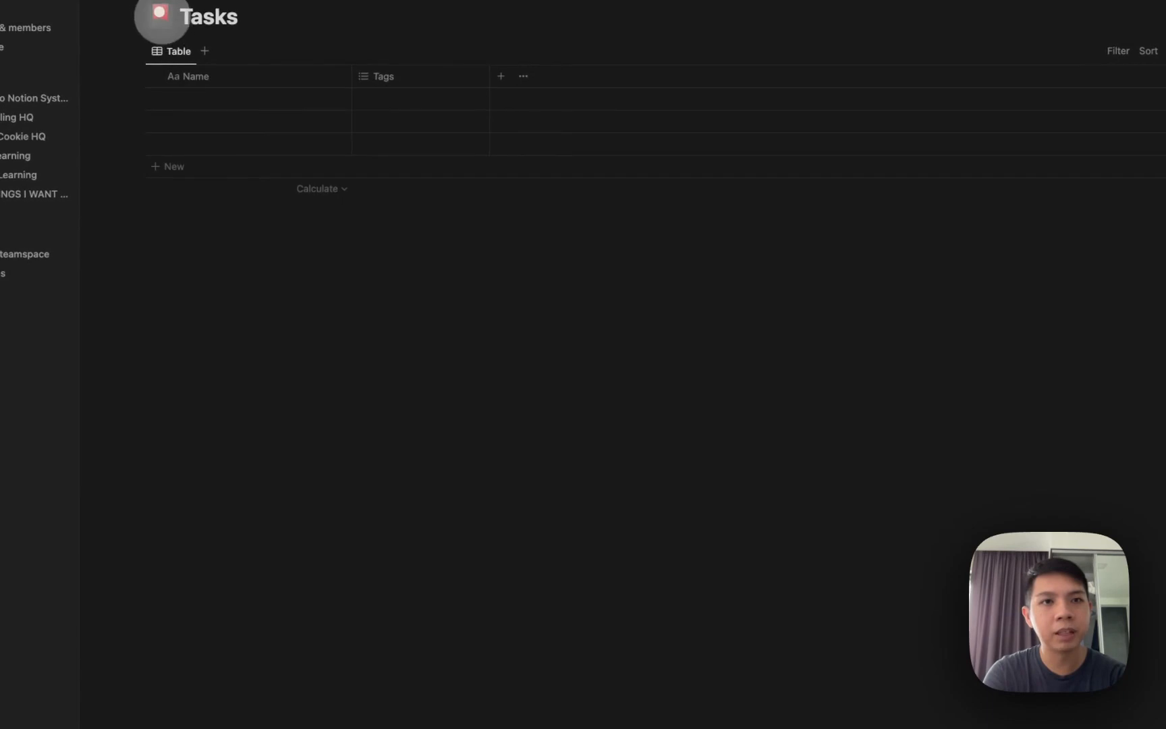
left_click(161, 15)
type("check")
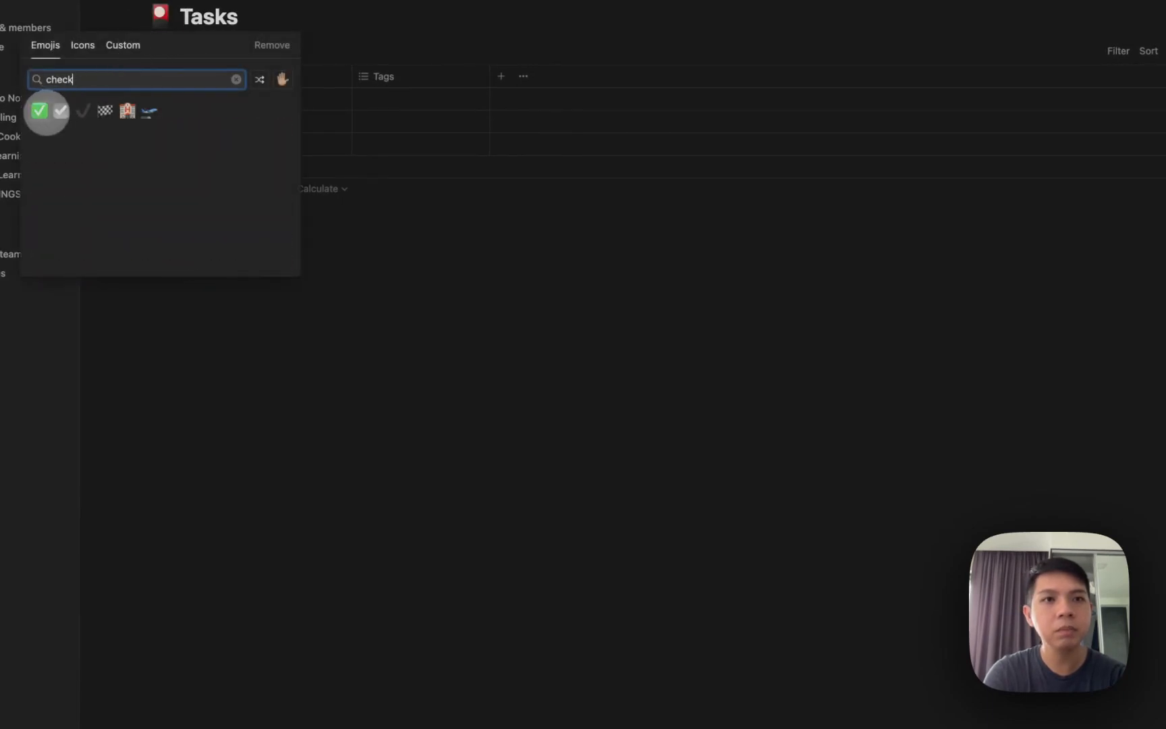
left_click(40, 111)
left_click(42, 99)
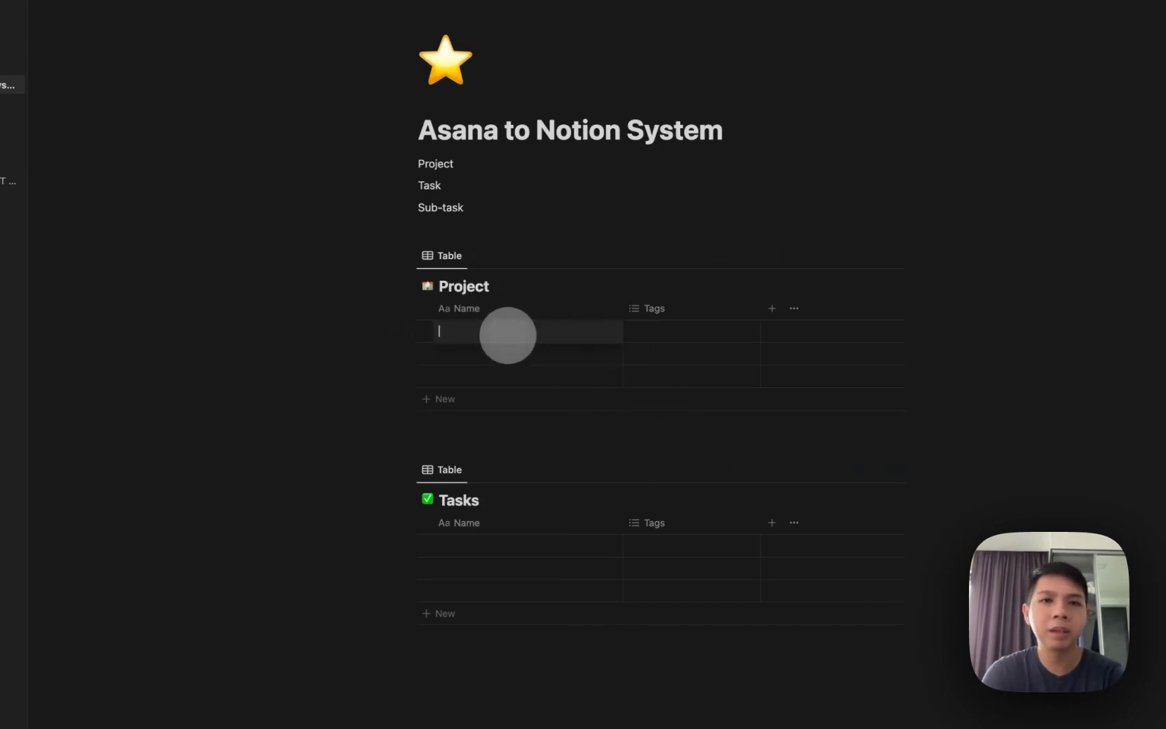
Name the Project rows Building 1, Building 2 and Building 3.
type("1")
key("Return")
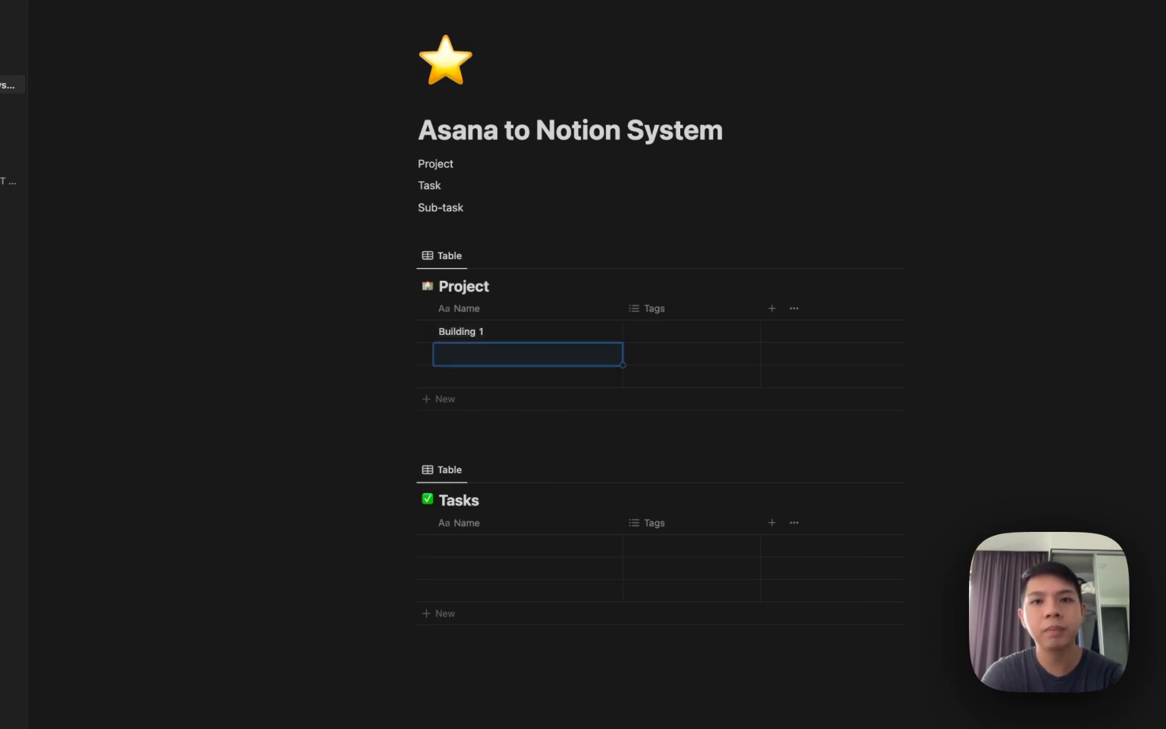
type("Building 2")
key("Return")
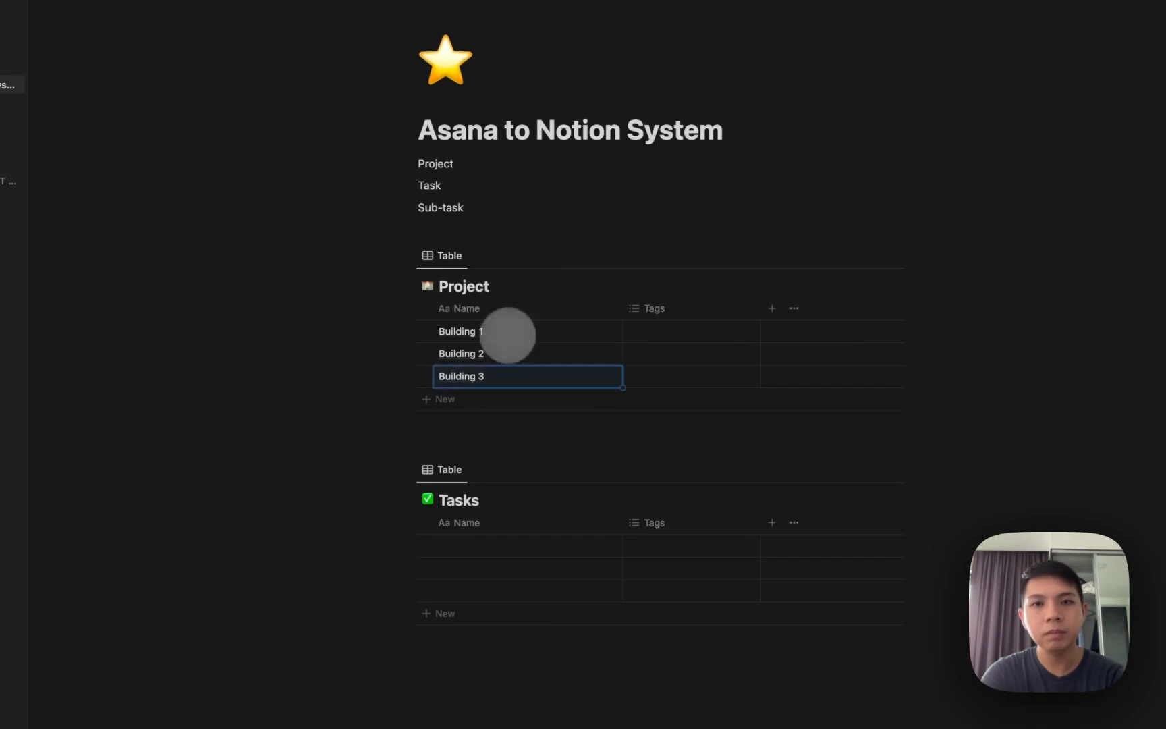
Delete the Tags property from the Project table.
left_click(654, 308)
left_click(663, 511)
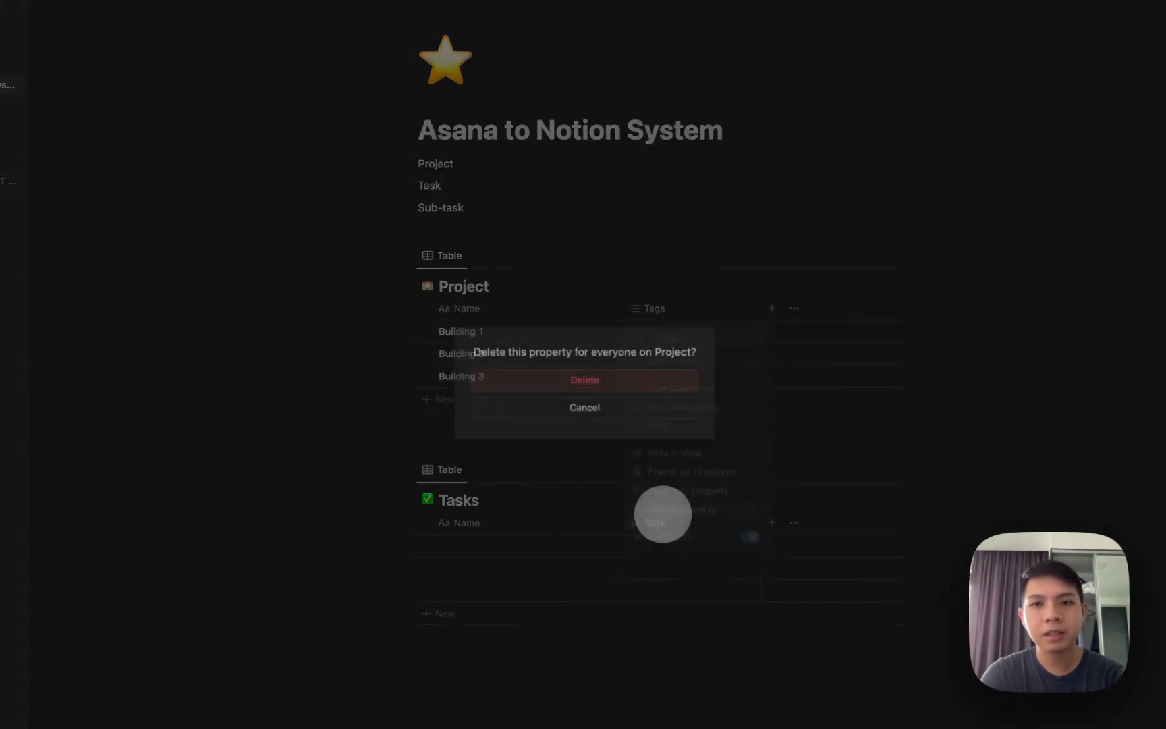
left_click(587, 379)
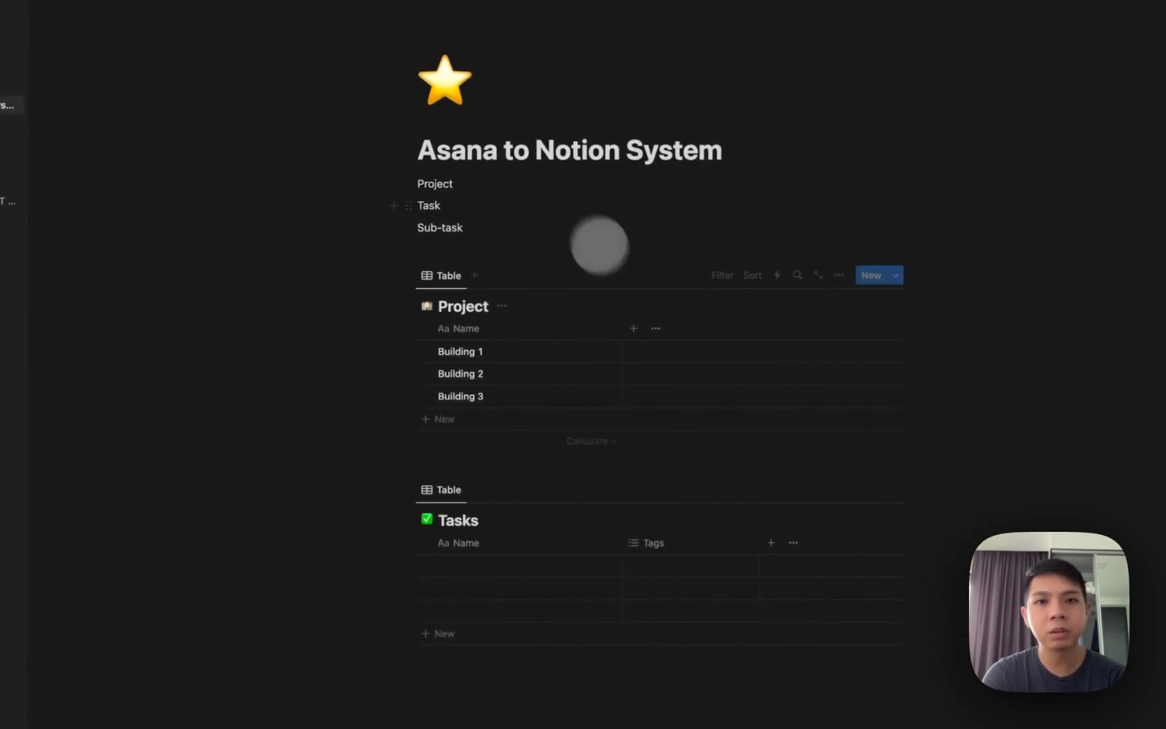
Narrow the Name column and add a Manager column of type Person.
left_click_drag(614, 328, 568, 327)
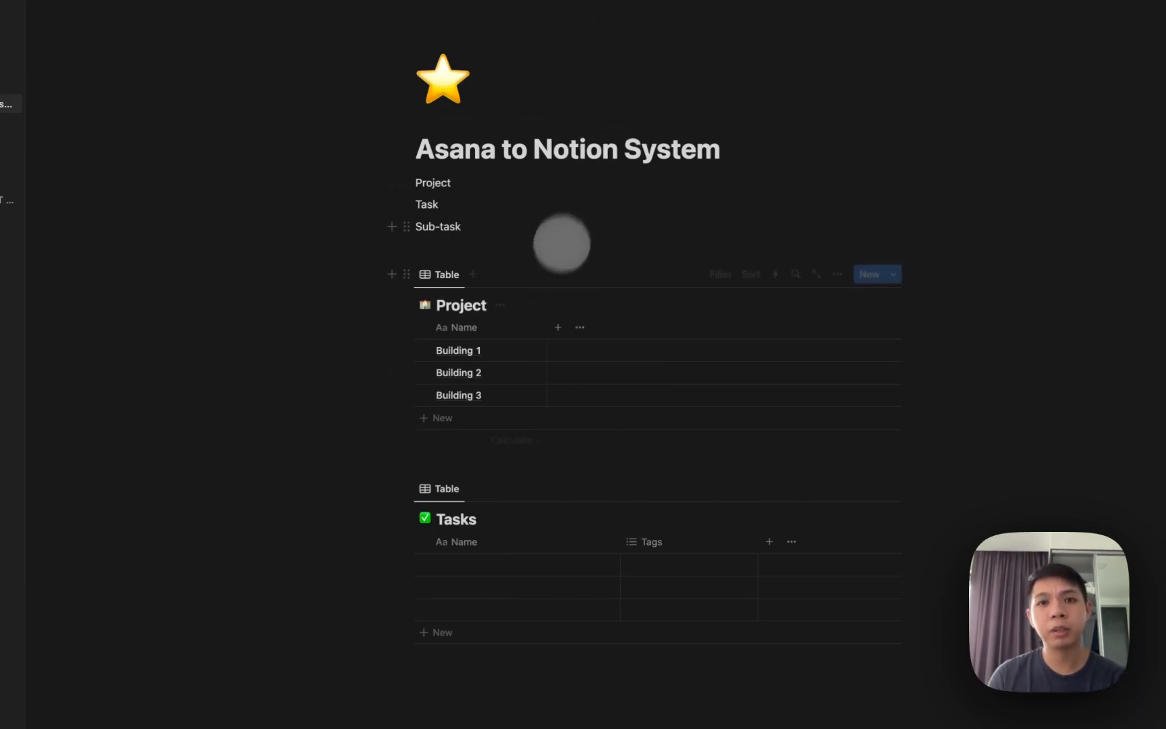
left_click(557, 327)
scroll(818, 507, "down", 2)
scroll(807, 477, "down", 1)
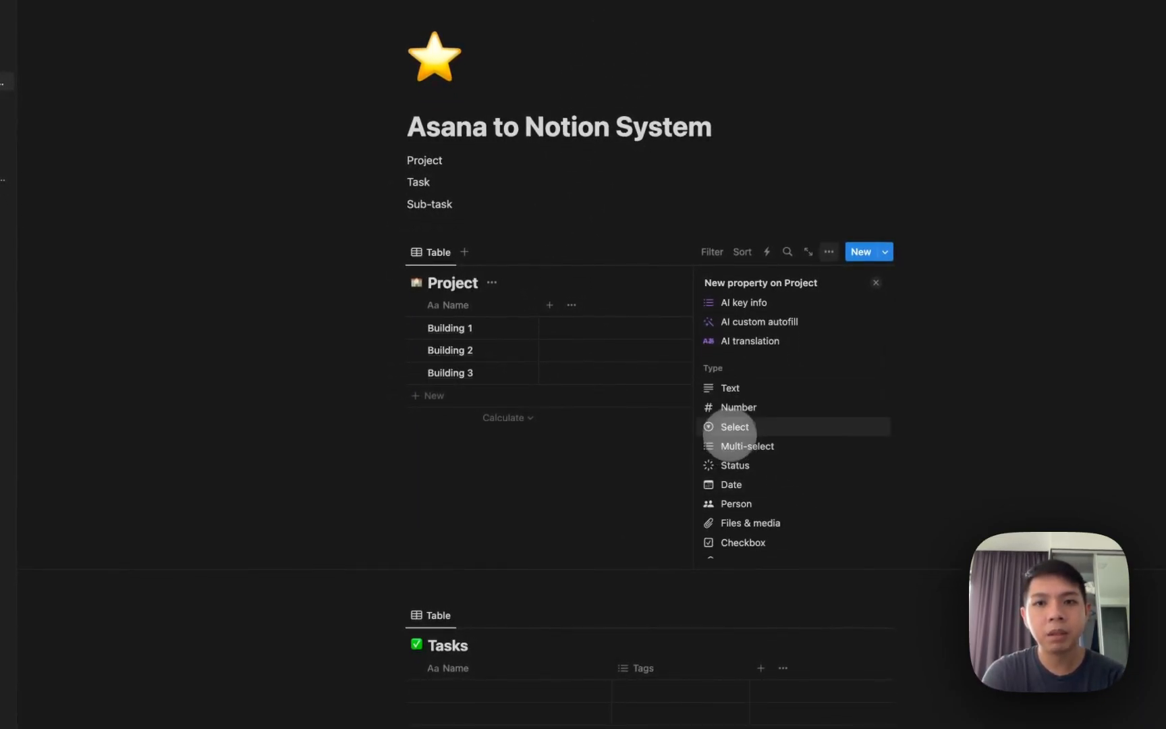
left_click(730, 430)
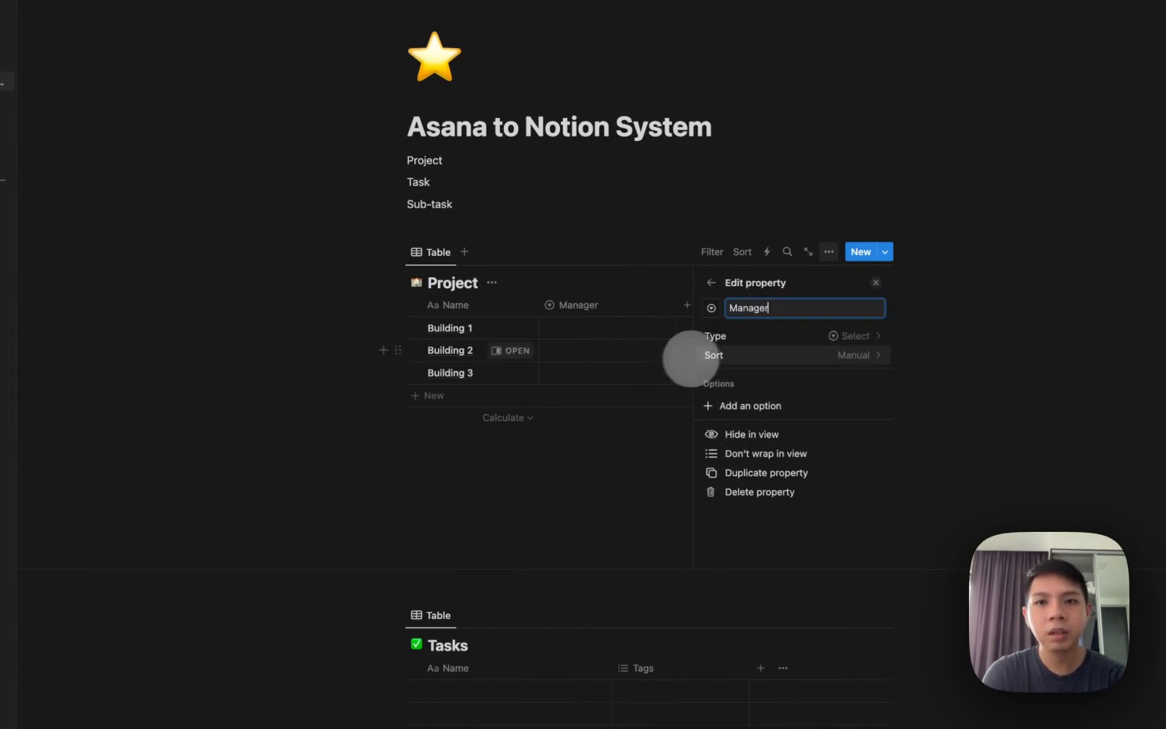
left_click(729, 336)
type("pe")
left_click(732, 358)
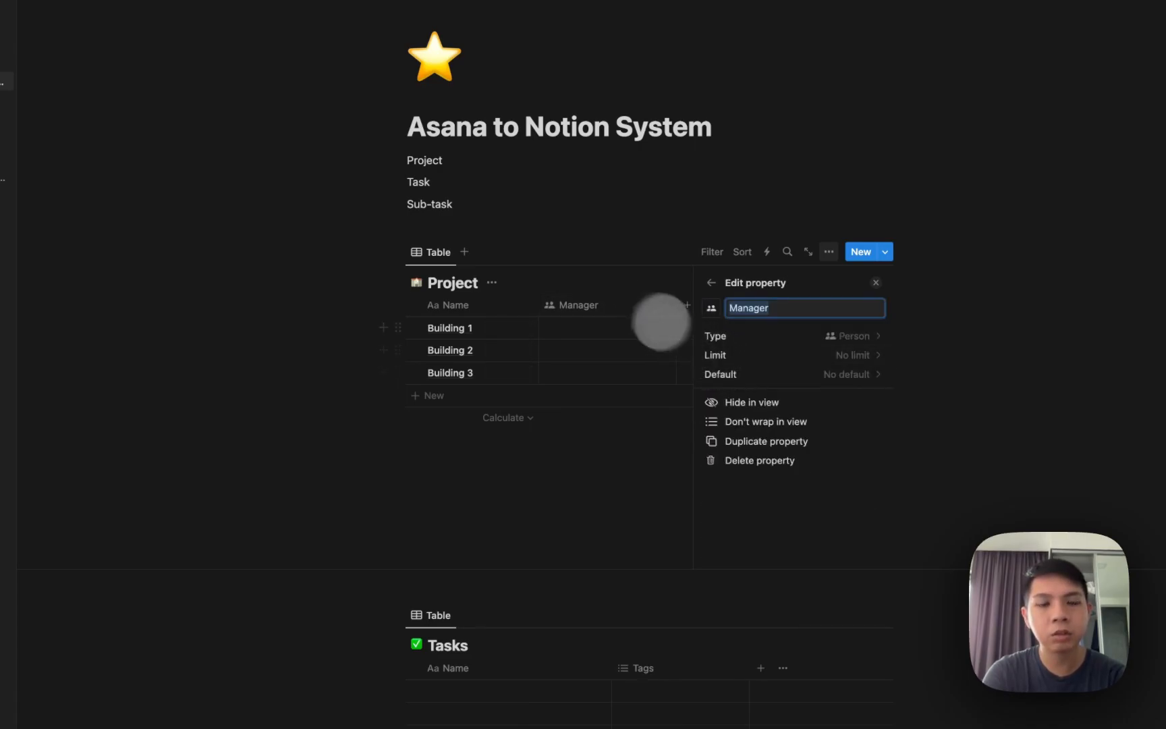
key("Escape")
Check Building 1's Manager person list, leaving it empty for now.
left_click(615, 330)
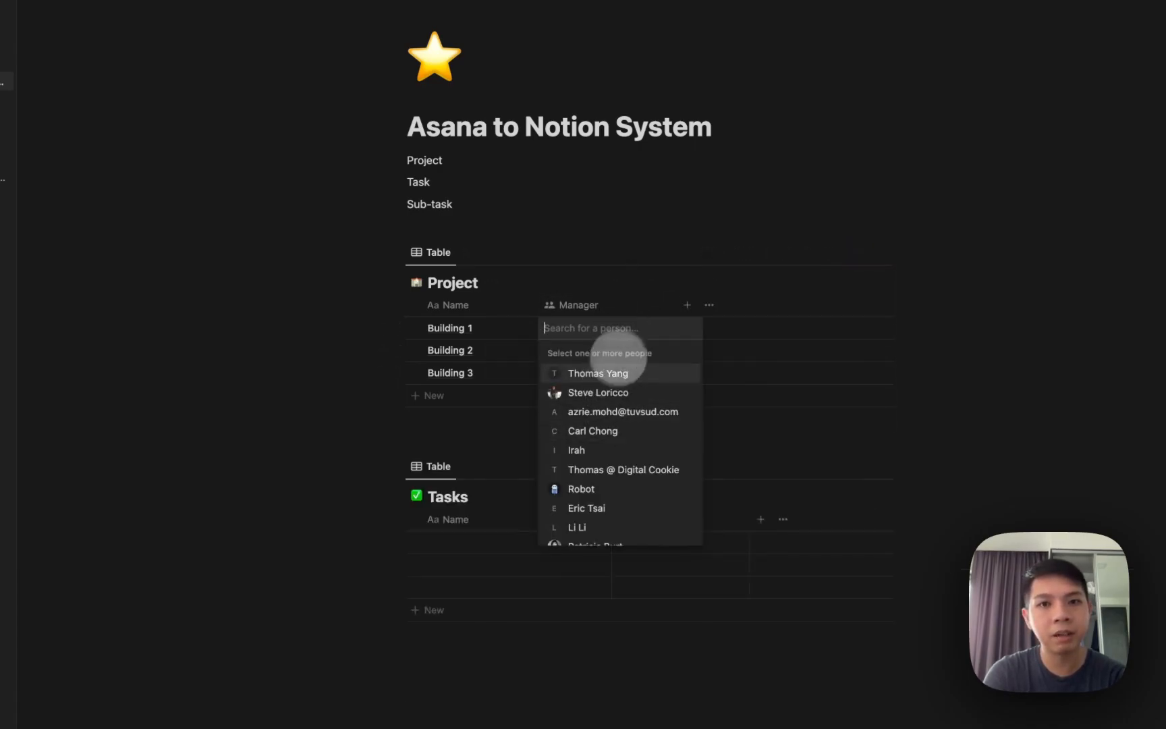
key("Escape")
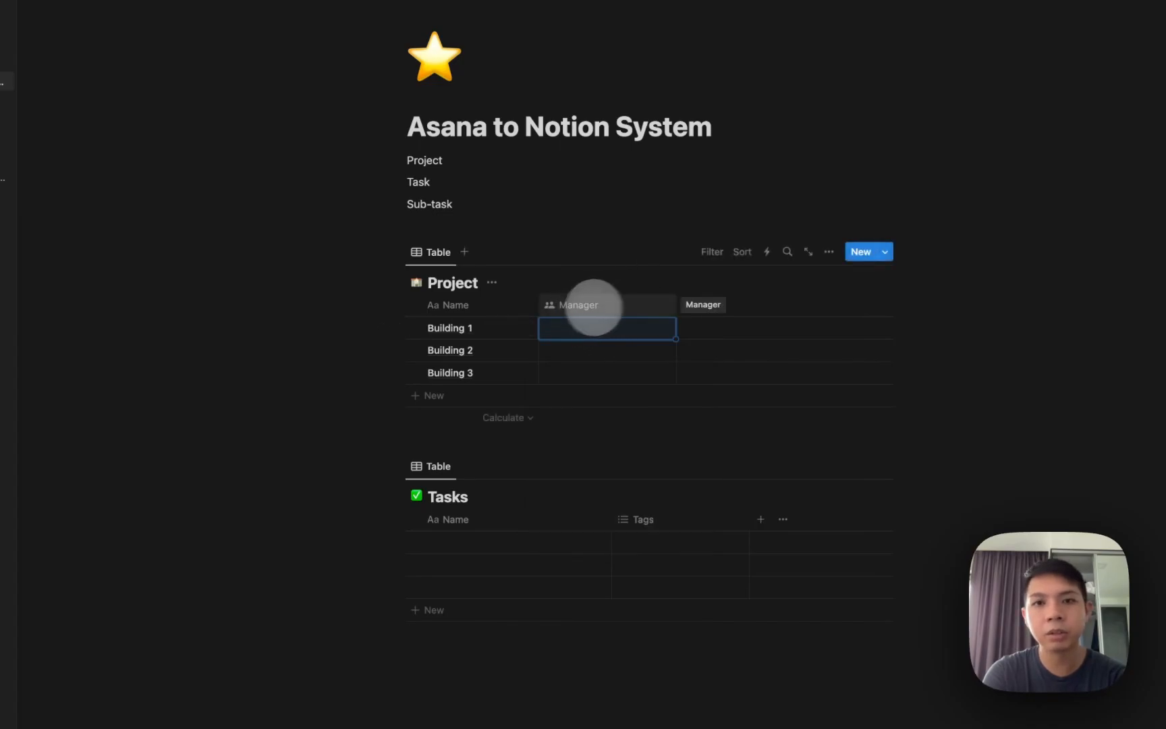
left_click(687, 306)
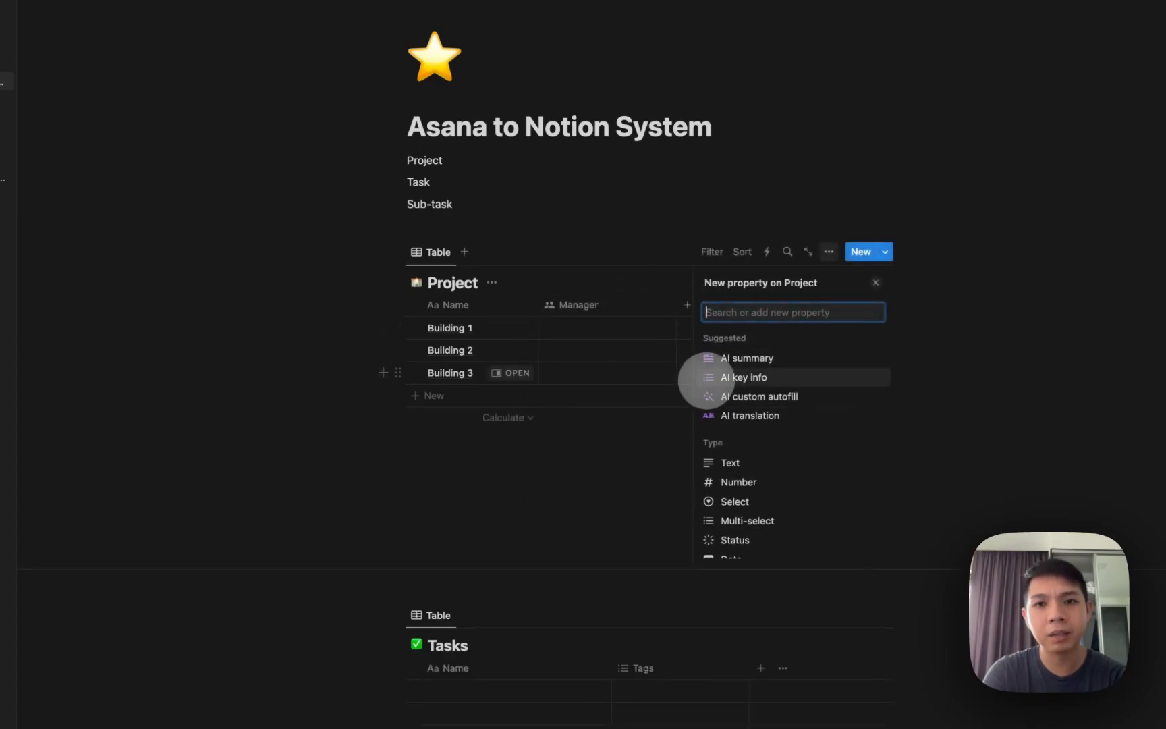
Add a Select column and tag Building 1 and Building 2 with sample name options.
left_click(766, 505)
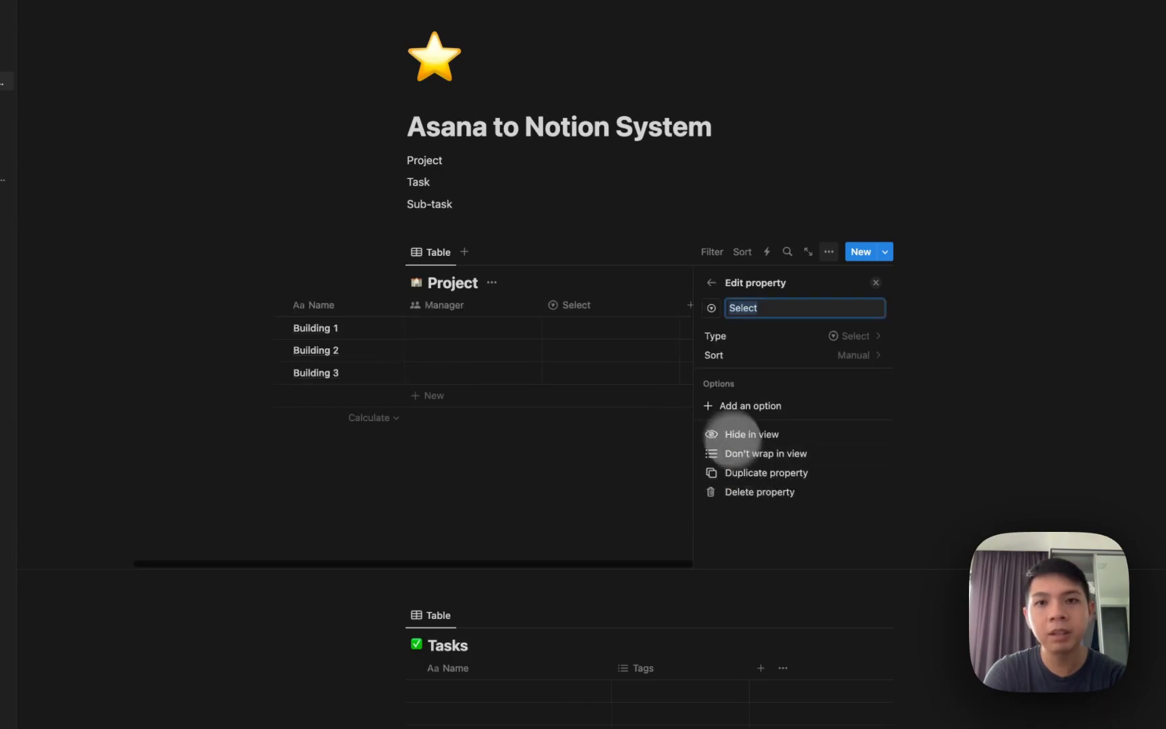
left_click(638, 326)
type("Thomas")
key("Return")
left_click(706, 335)
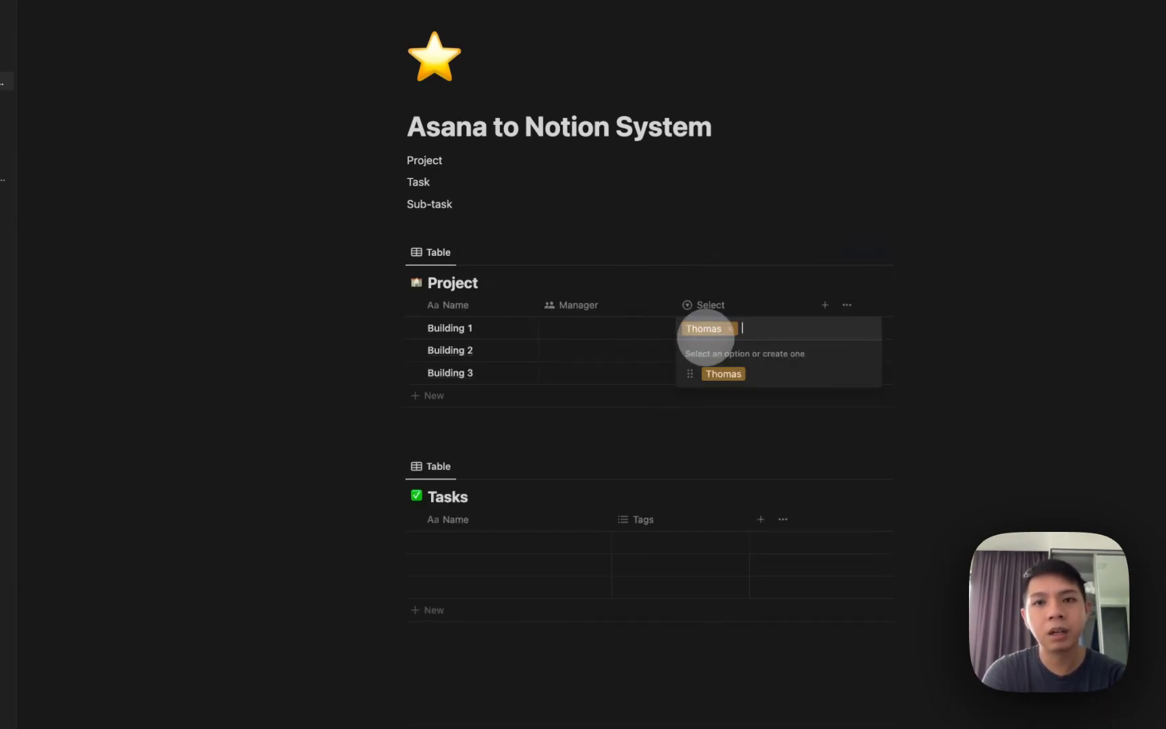
key("Return")
left_click(719, 345)
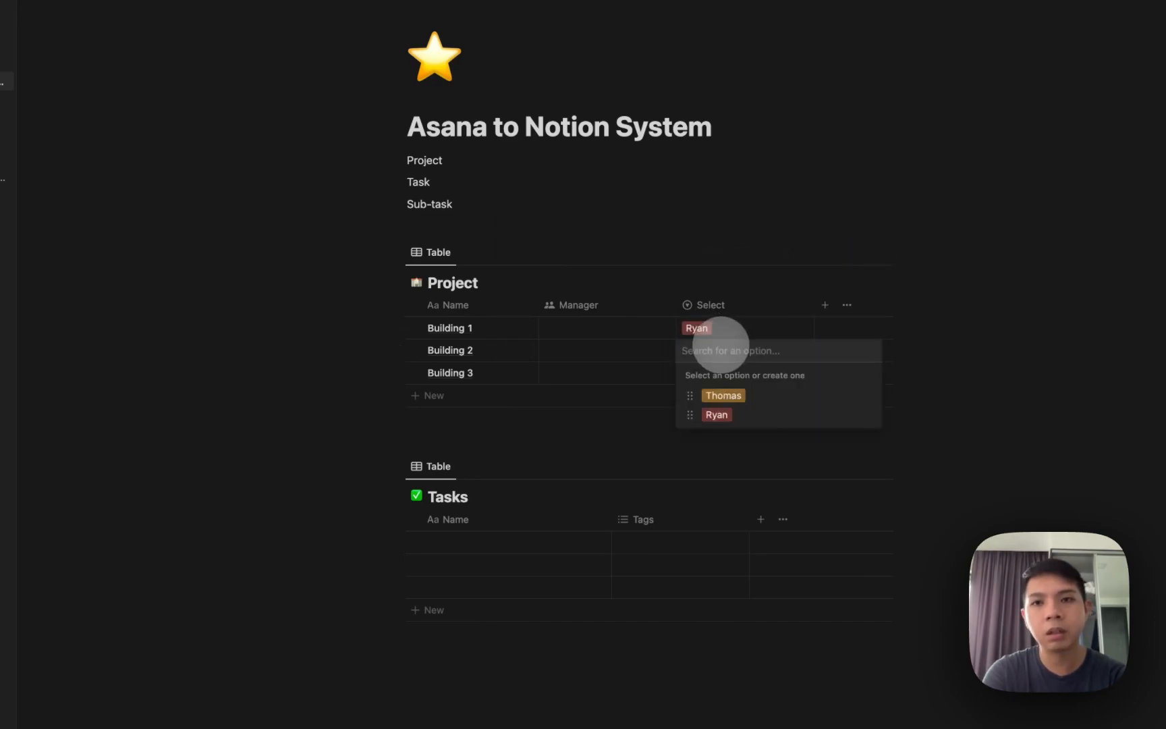
type("Lisa")
key("Return")
left_click(730, 329)
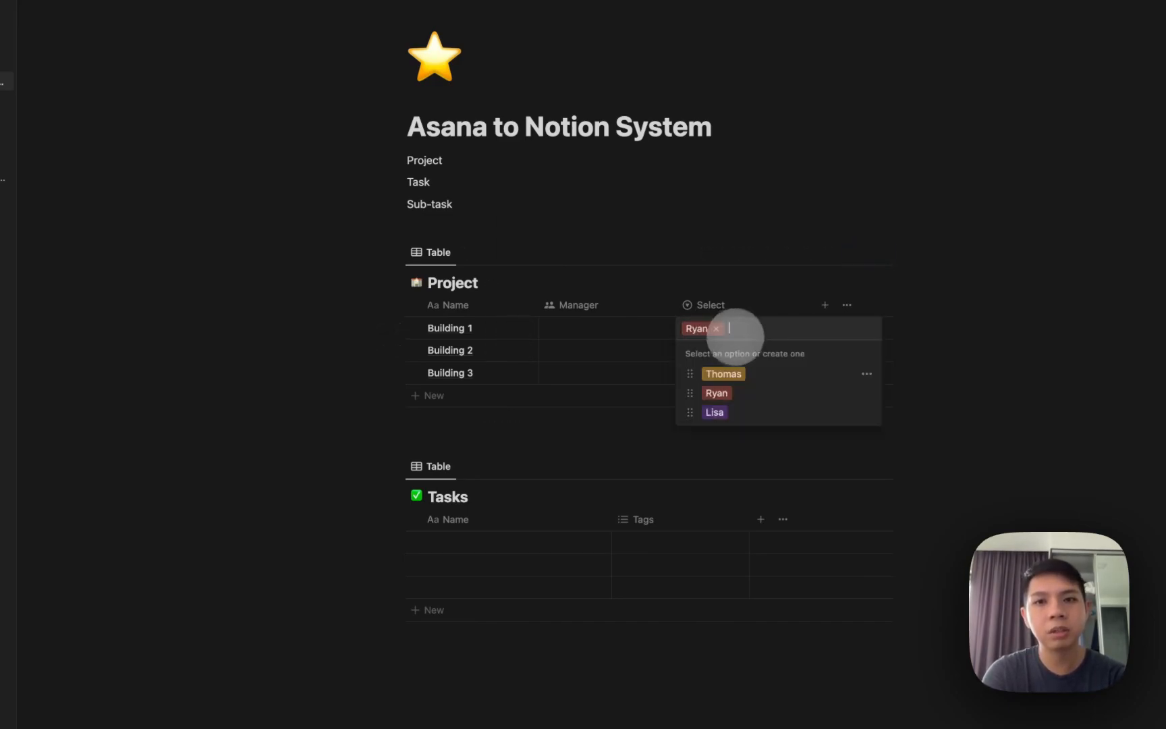
left_click(671, 313)
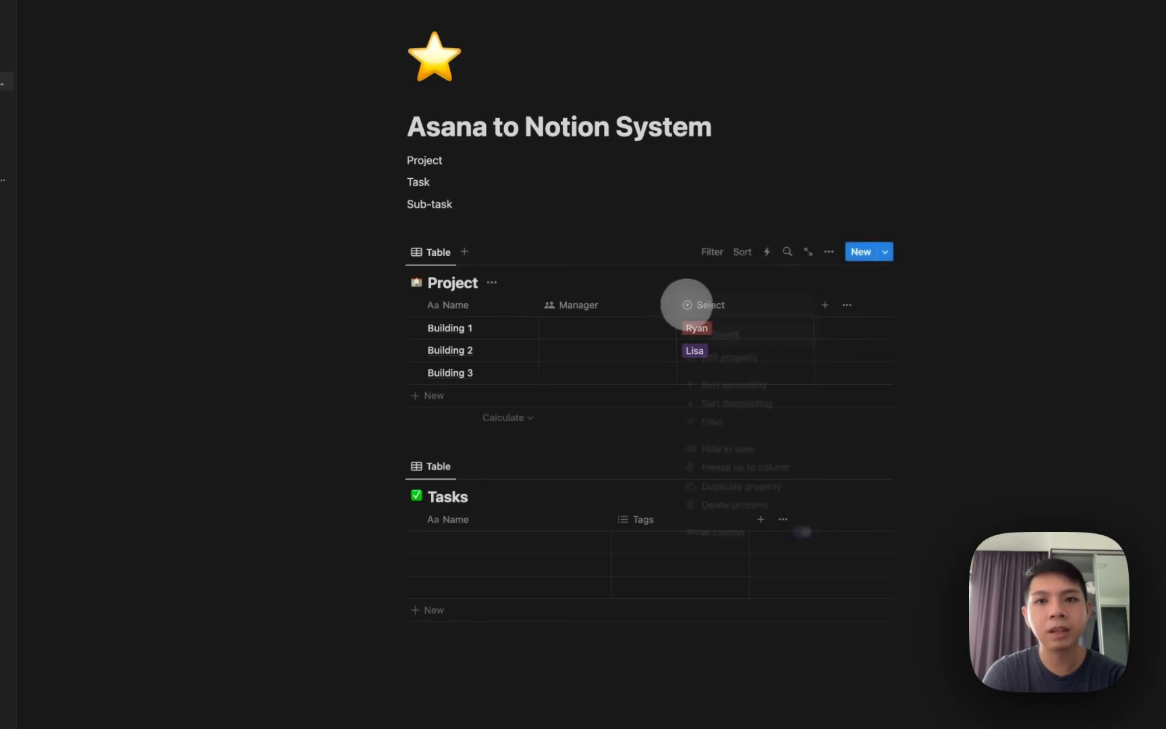
Delete the trial Select column from the Project table.
left_click(684, 305)
left_click(612, 270)
left_click(698, 304)
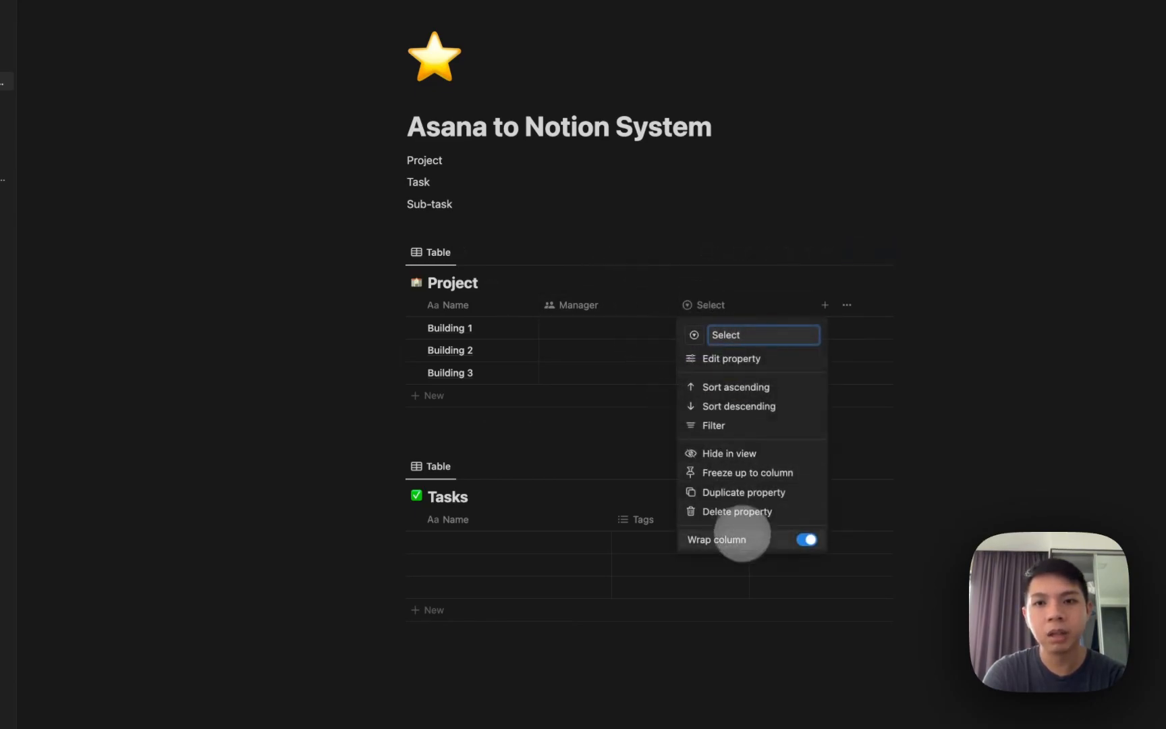
left_click(721, 511)
Assign the first listed person as Building 1's manager.
left_click(594, 330)
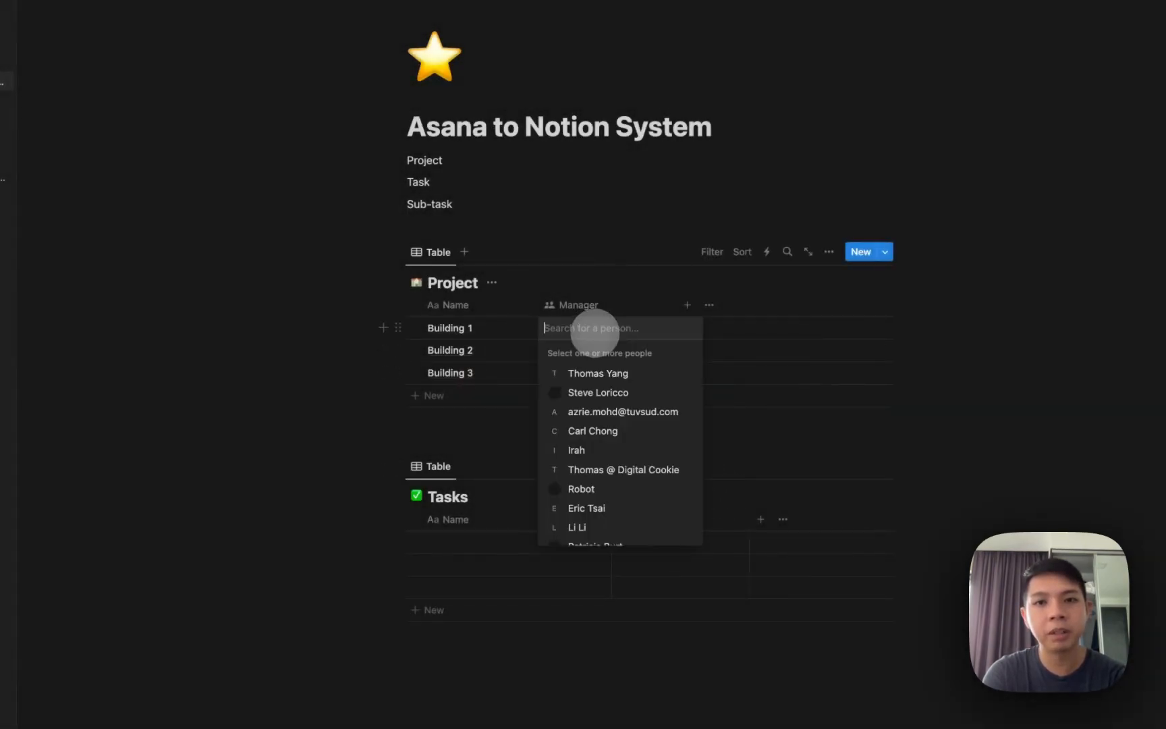
left_click(598, 373)
left_click(549, 285)
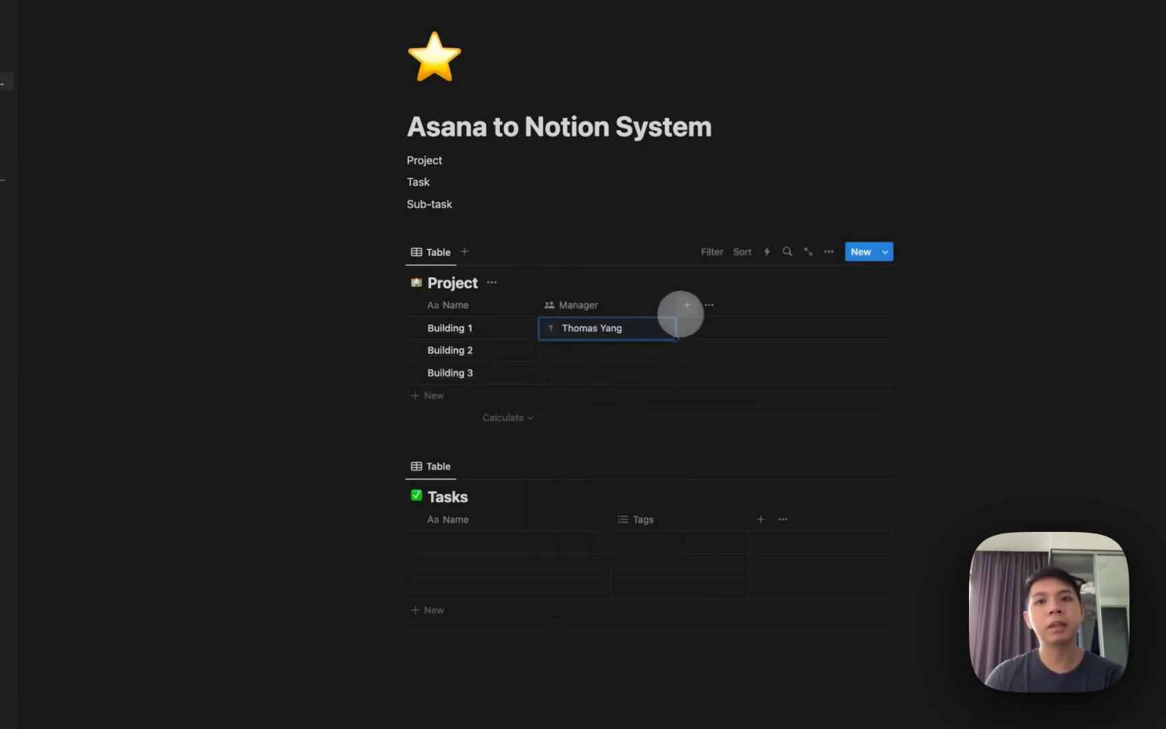
Add a text column named Address and a Phone column to the Project table.
left_click(687, 305)
type("text")
key("Return")
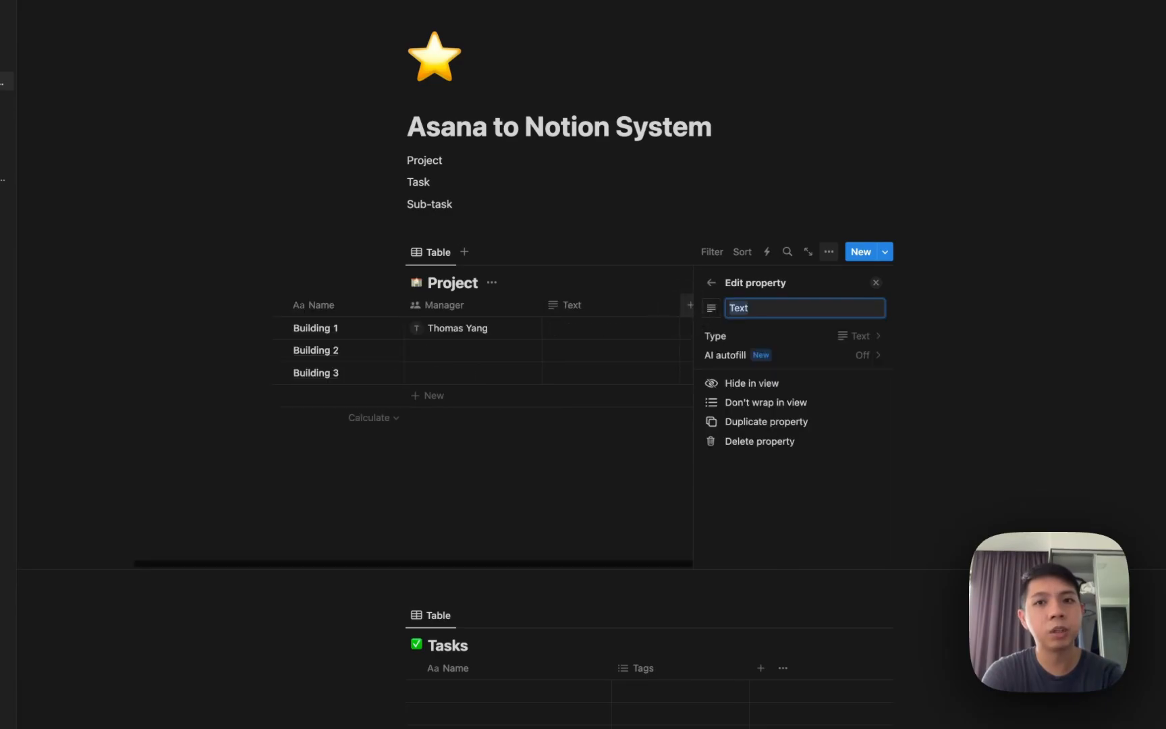
left_click(673, 311)
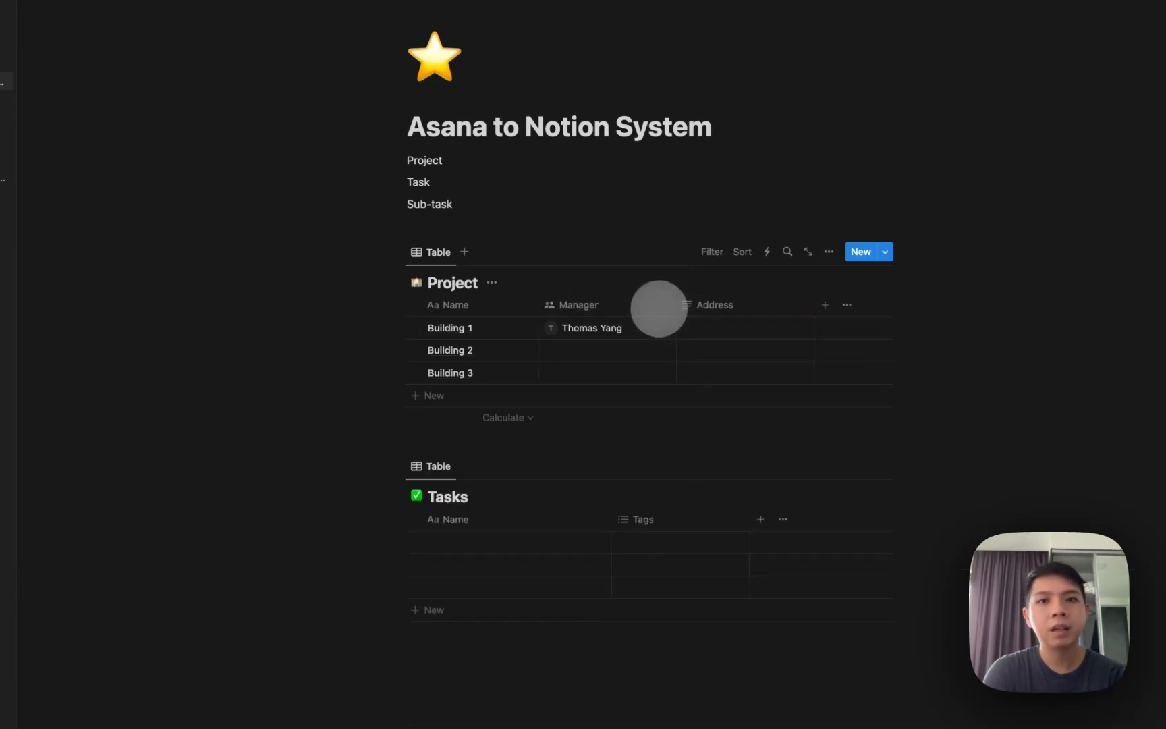
left_click(824, 305)
type("p")
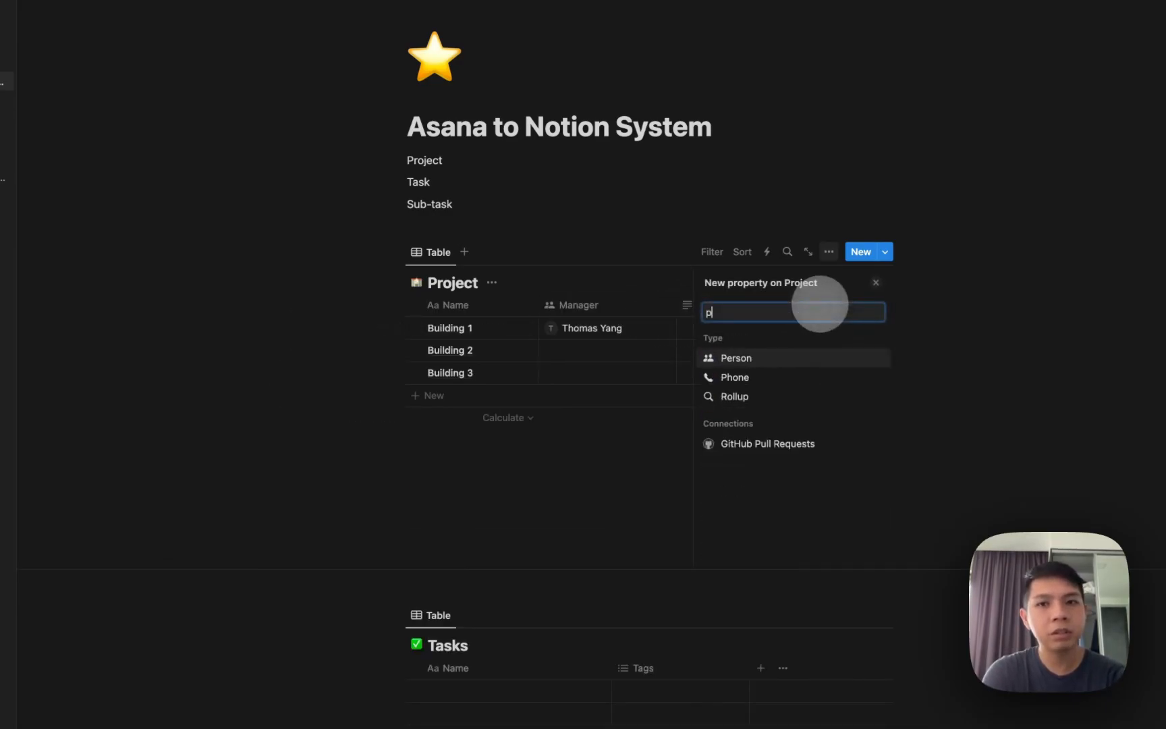
type("ho")
left_click(783, 356)
key("Escape")
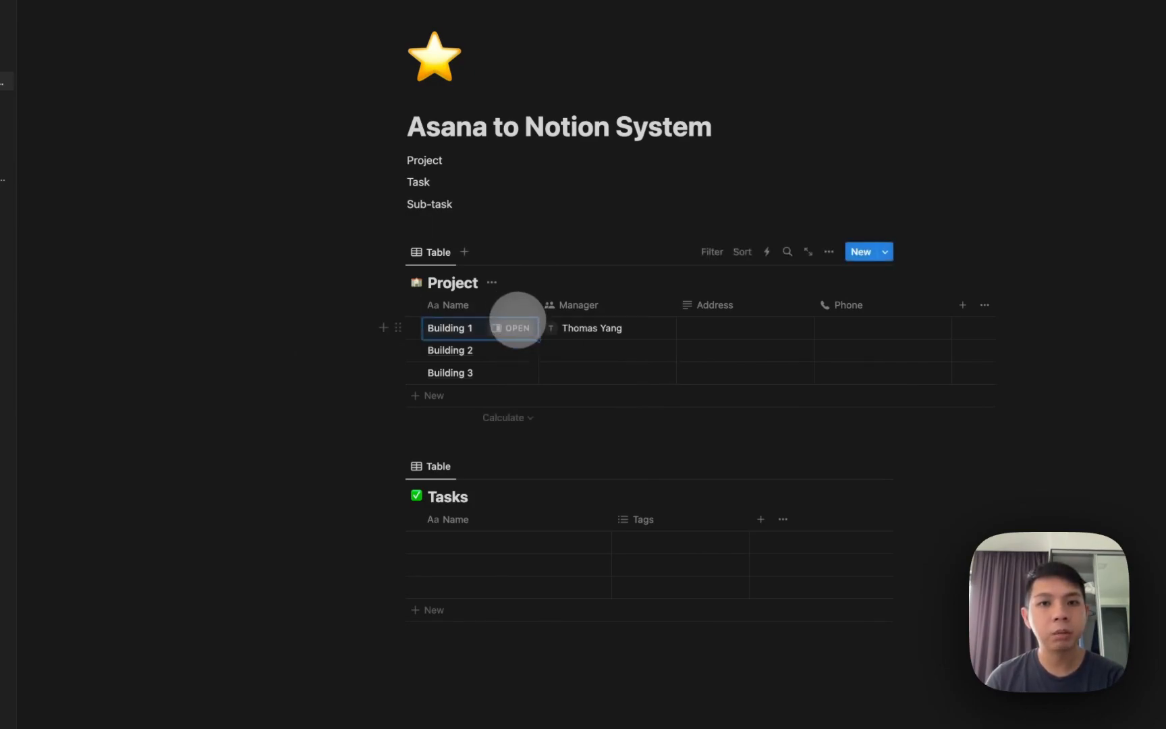
Set an Unsplash glass office-building photo as Building 1's cover, then close the page.
left_click(517, 327)
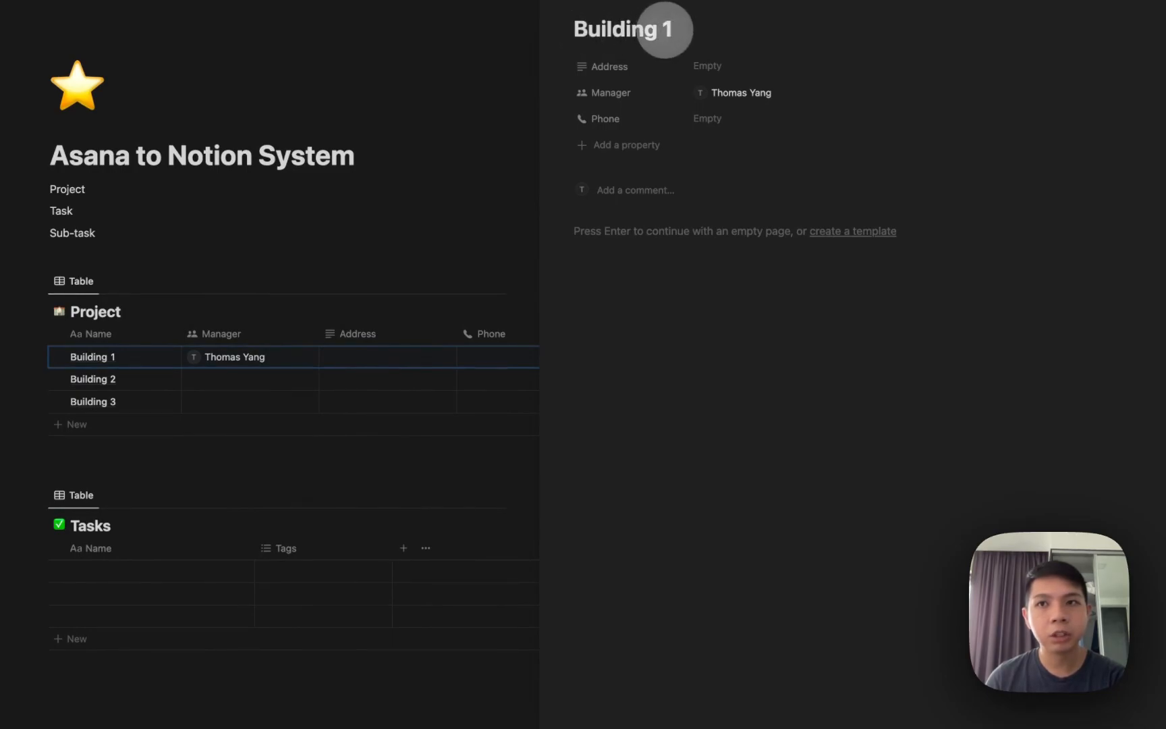
left_click(663, 29)
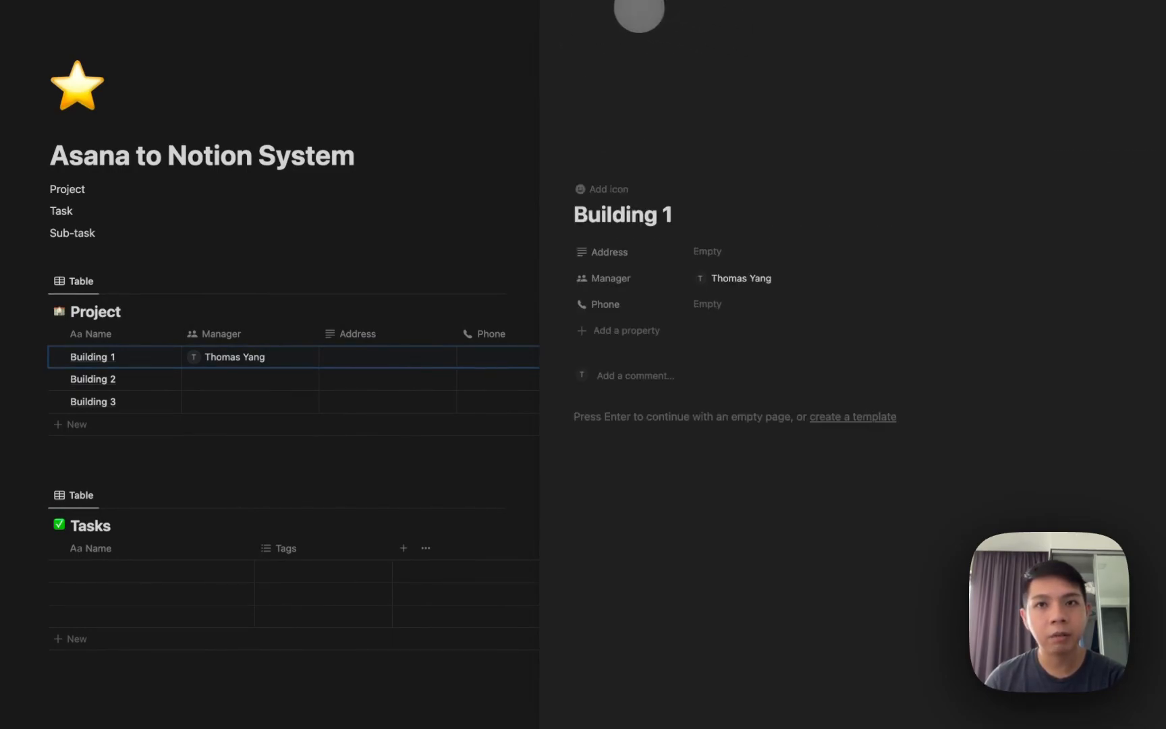
left_click(642, 6)
left_click(1053, 149)
left_click(1009, 178)
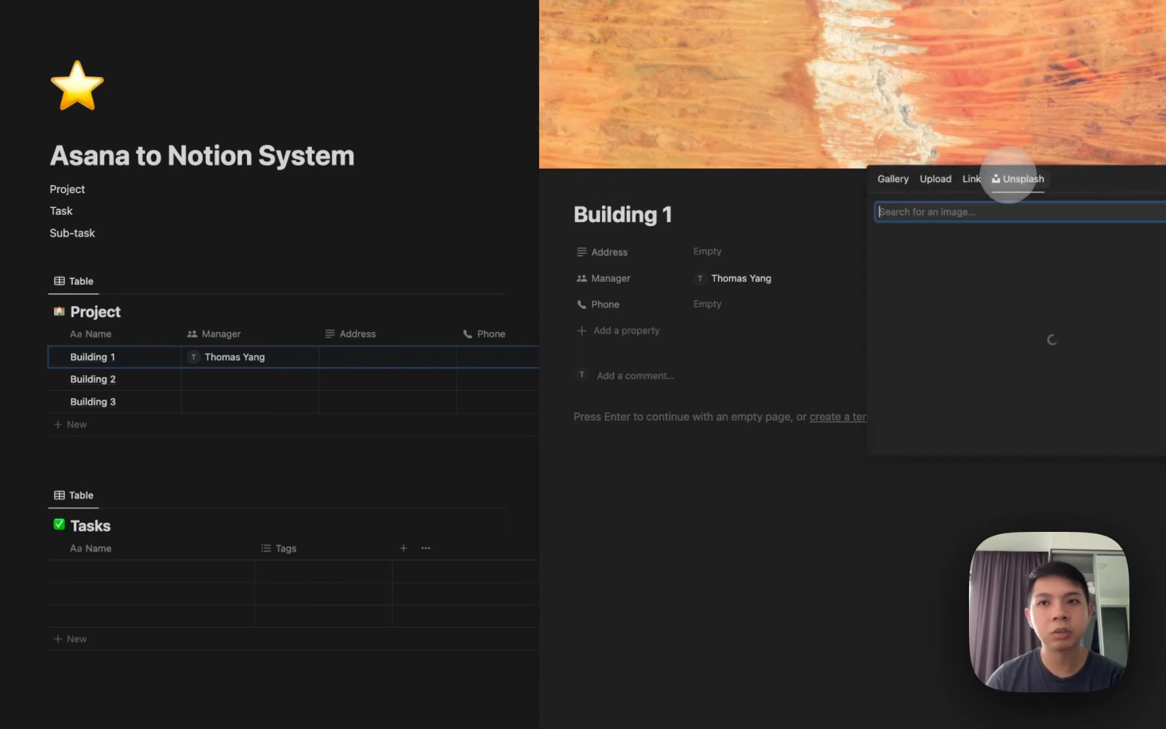
type("building")
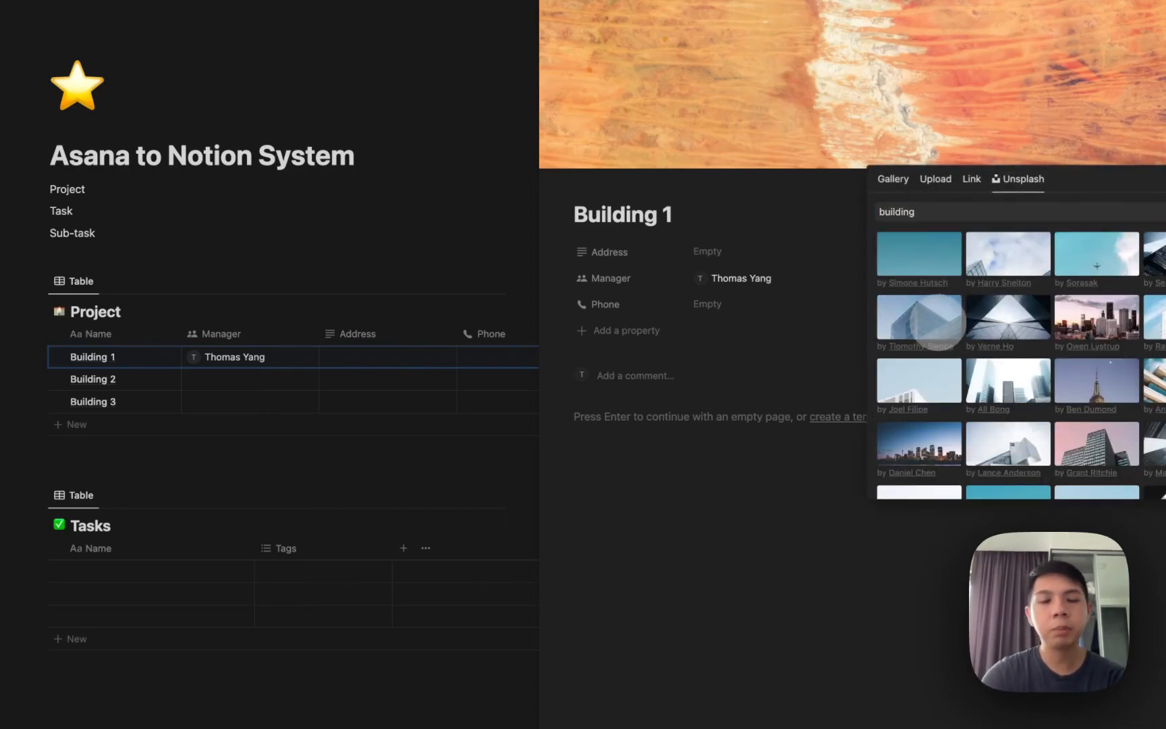
left_click(938, 323)
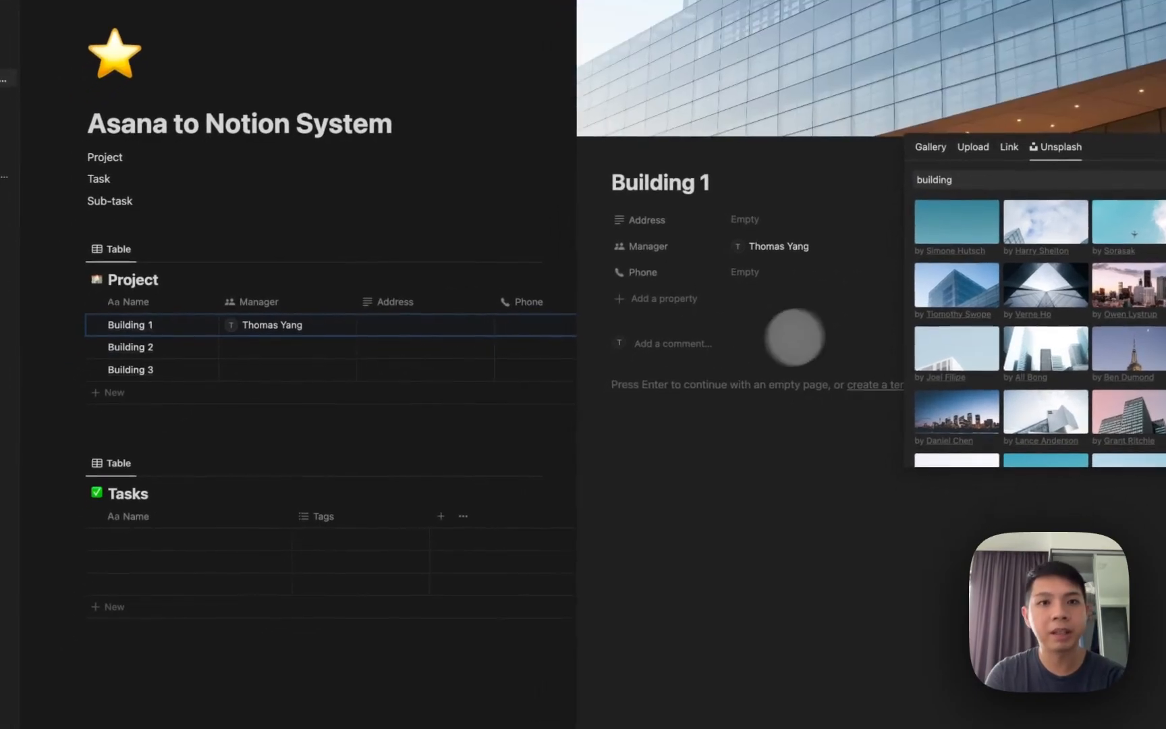
left_click(839, 272)
left_click(181, 360)
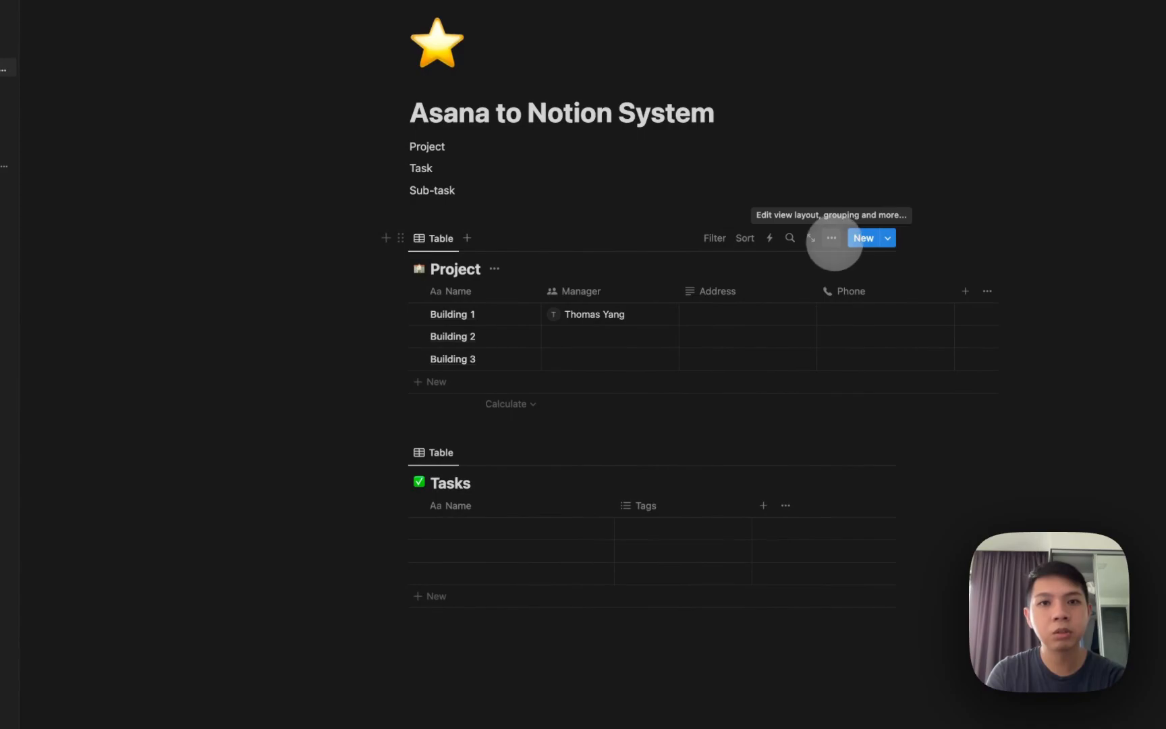
Switch Project to a Gallery layout with Page cover previews and Small cards, then open Building 2.
left_click(832, 238)
left_click(770, 326)
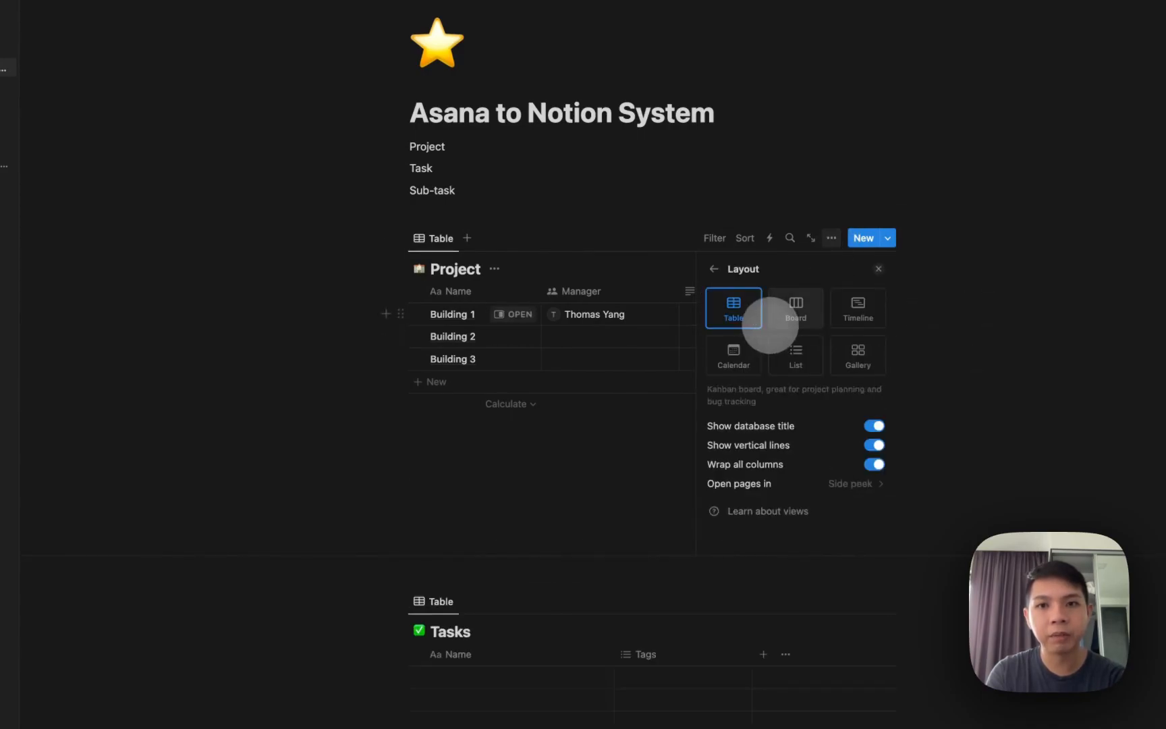
left_click(857, 364)
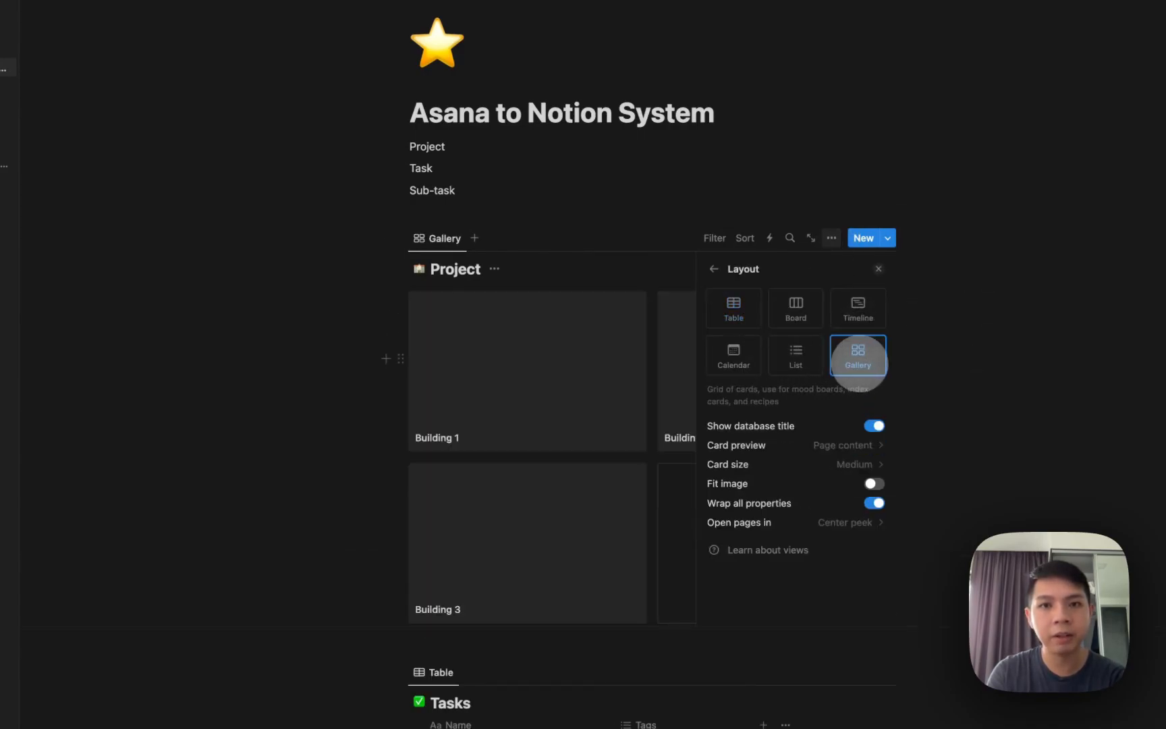
left_click(840, 445)
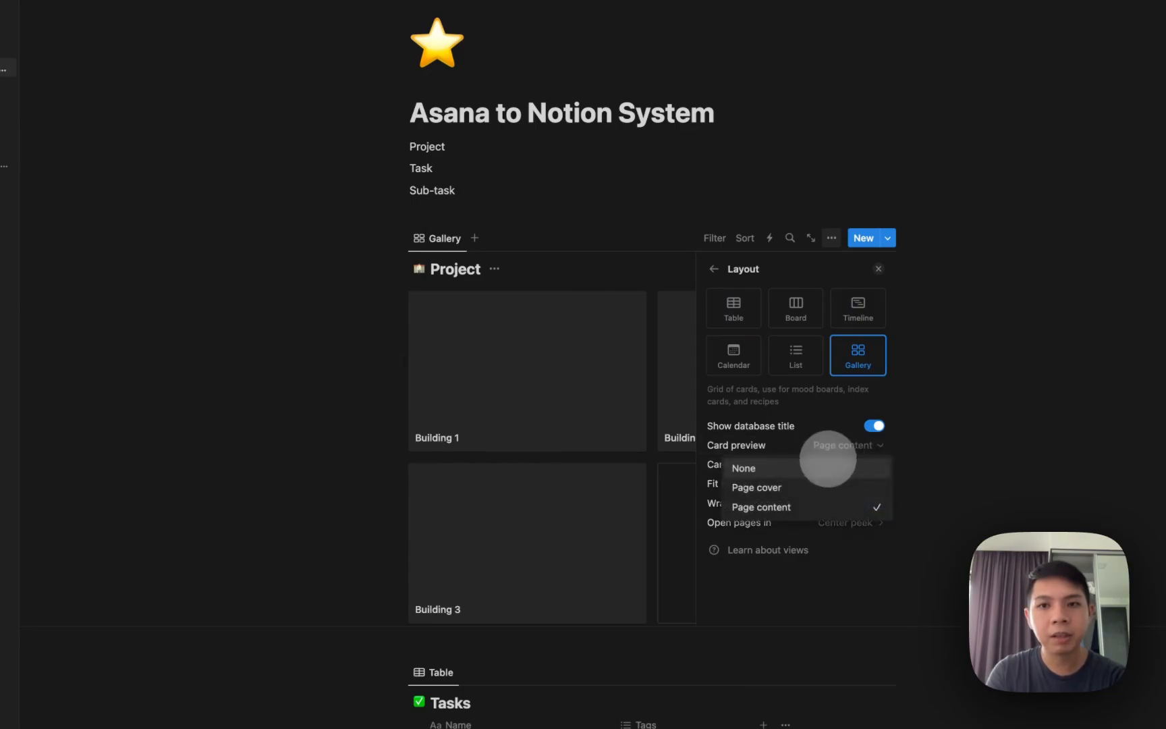
left_click(810, 486)
left_click(833, 464)
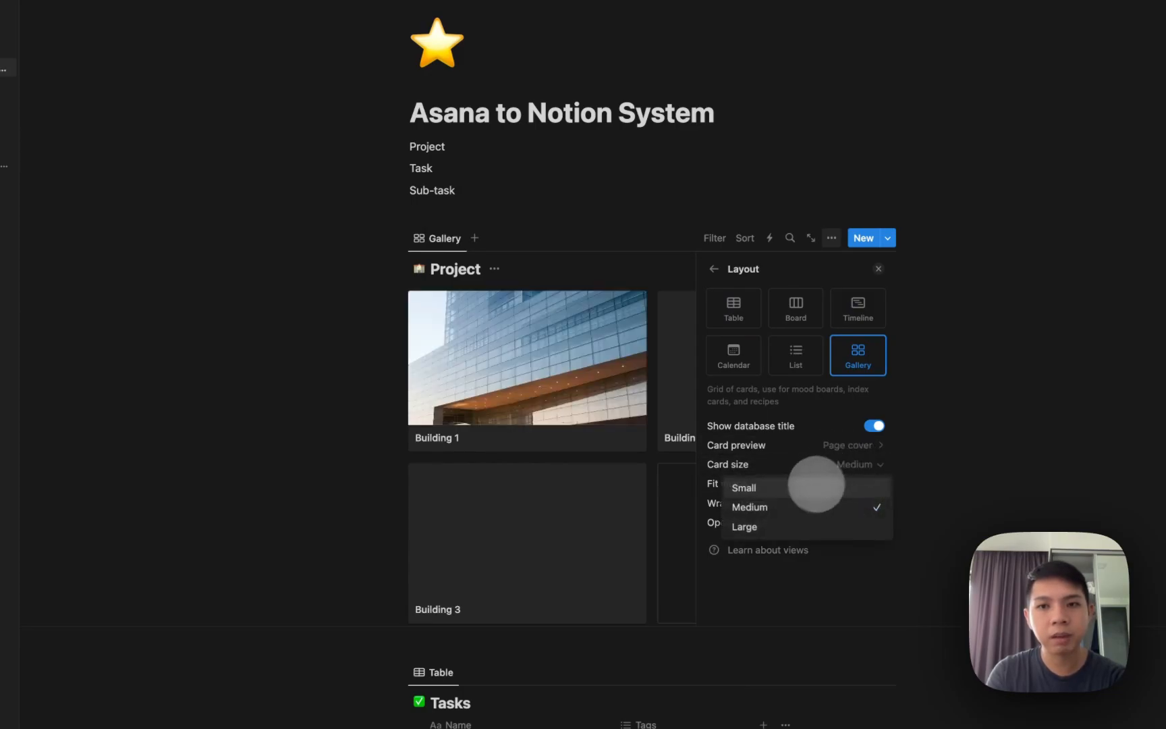
left_click(806, 490)
left_click(634, 426)
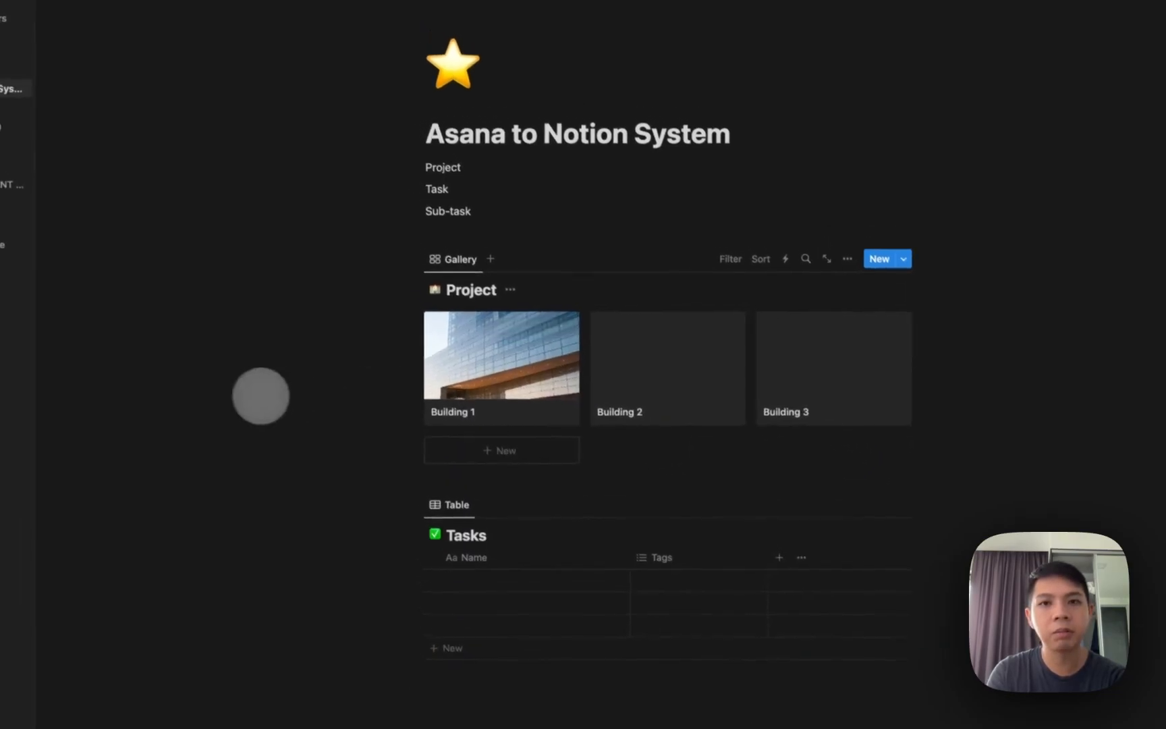
left_click(604, 337)
Add cover images to Building 2 and Building 3, choosing an Unsplash building photo for Building 3.
left_click(461, 54)
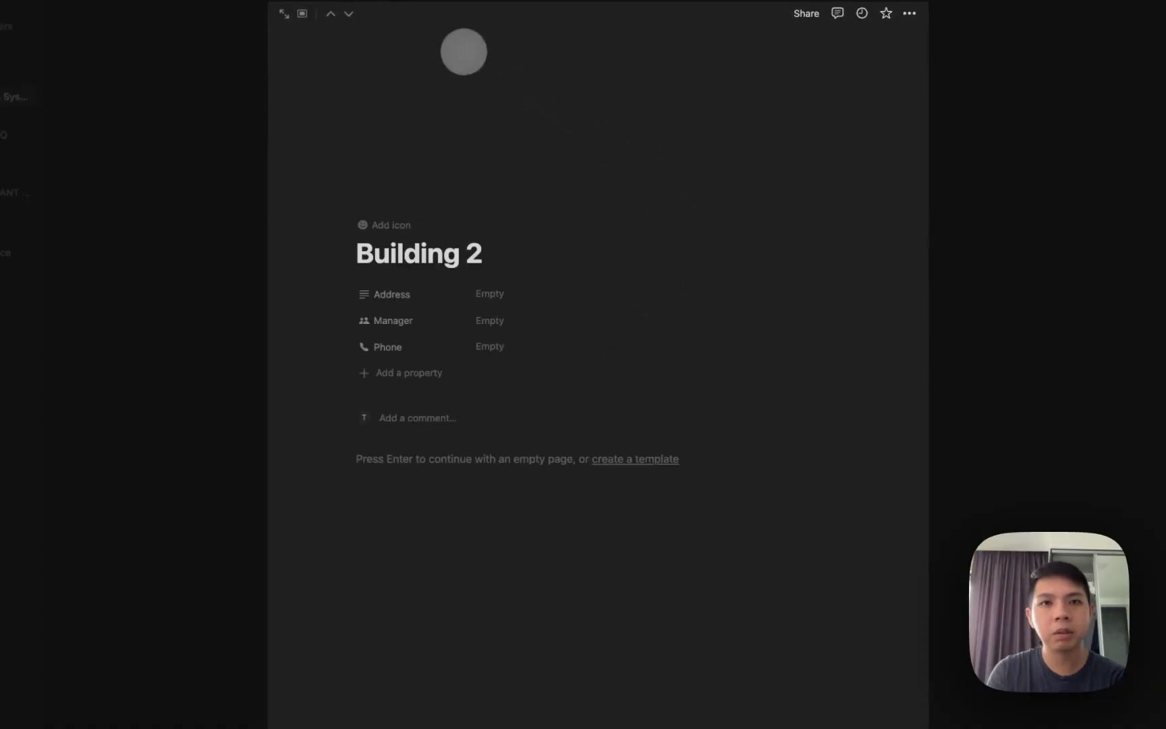
left_click(964, 288)
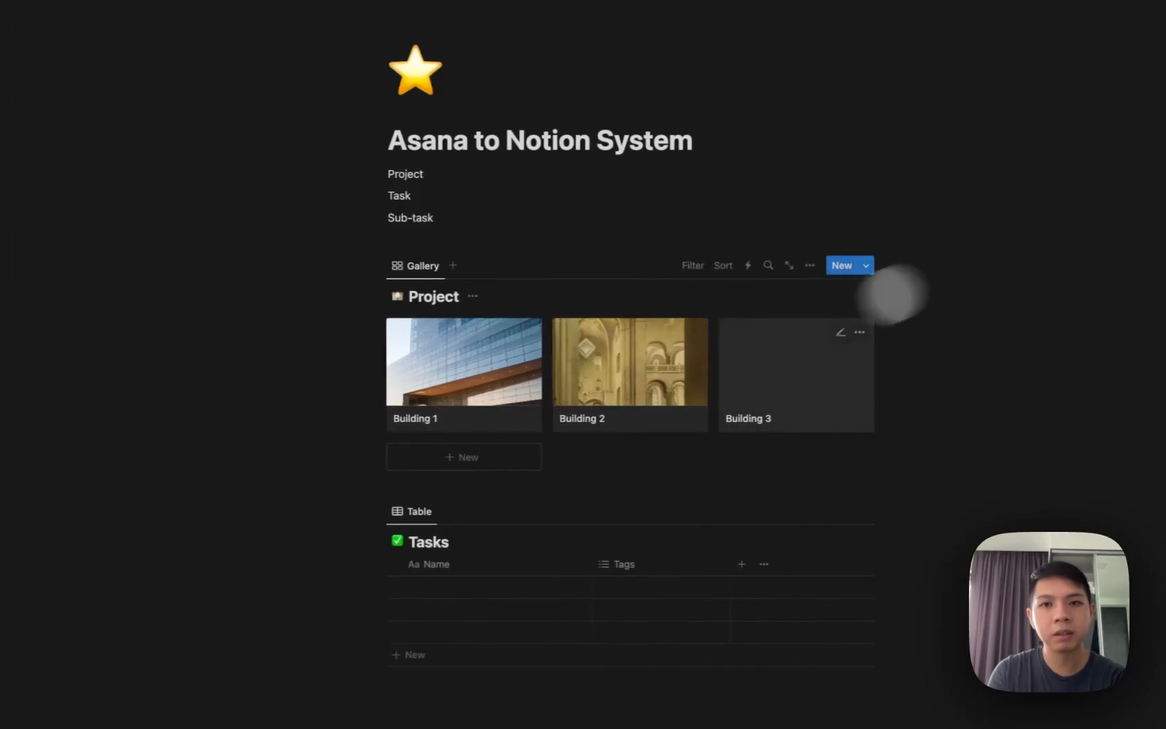
left_click(803, 386)
left_click(421, 54)
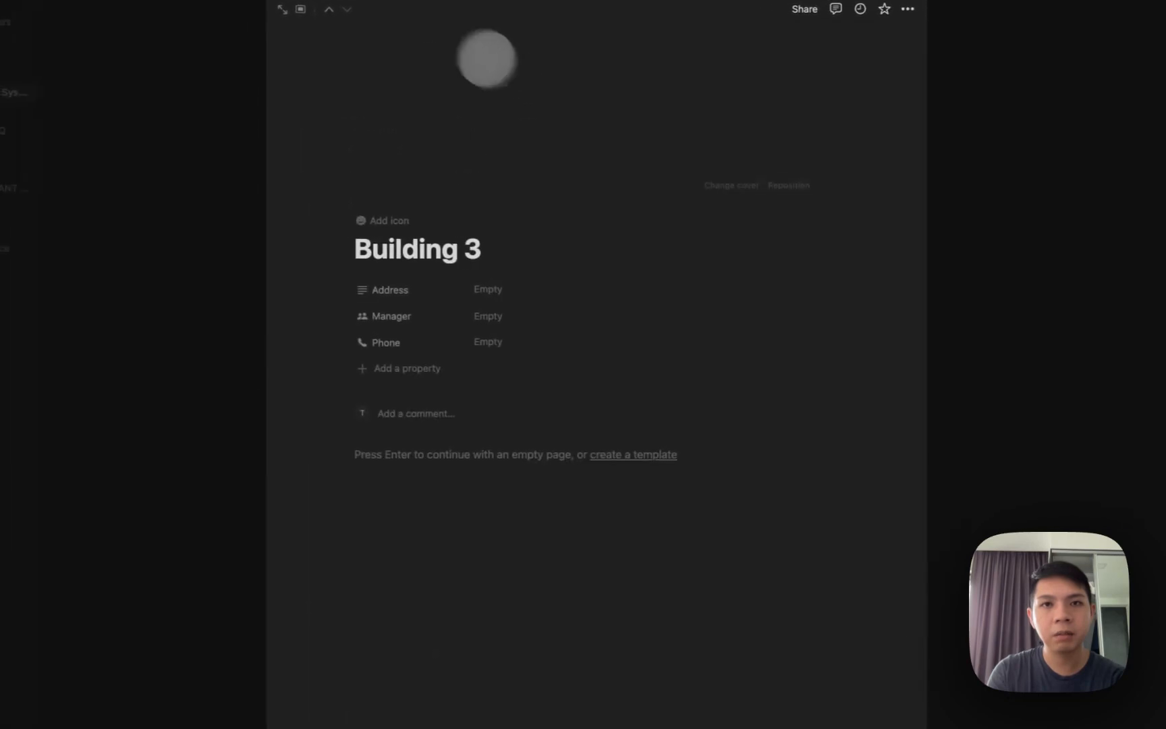
left_click(717, 187)
left_click(699, 209)
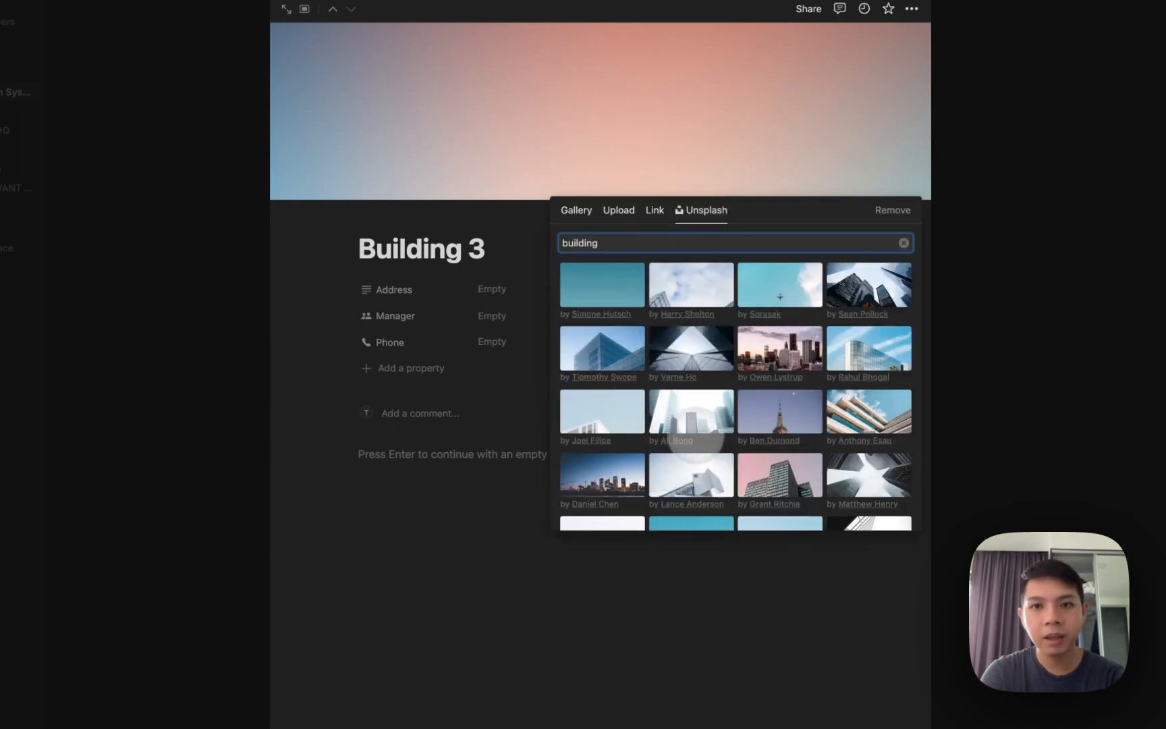
scroll(706, 442, "down", 2)
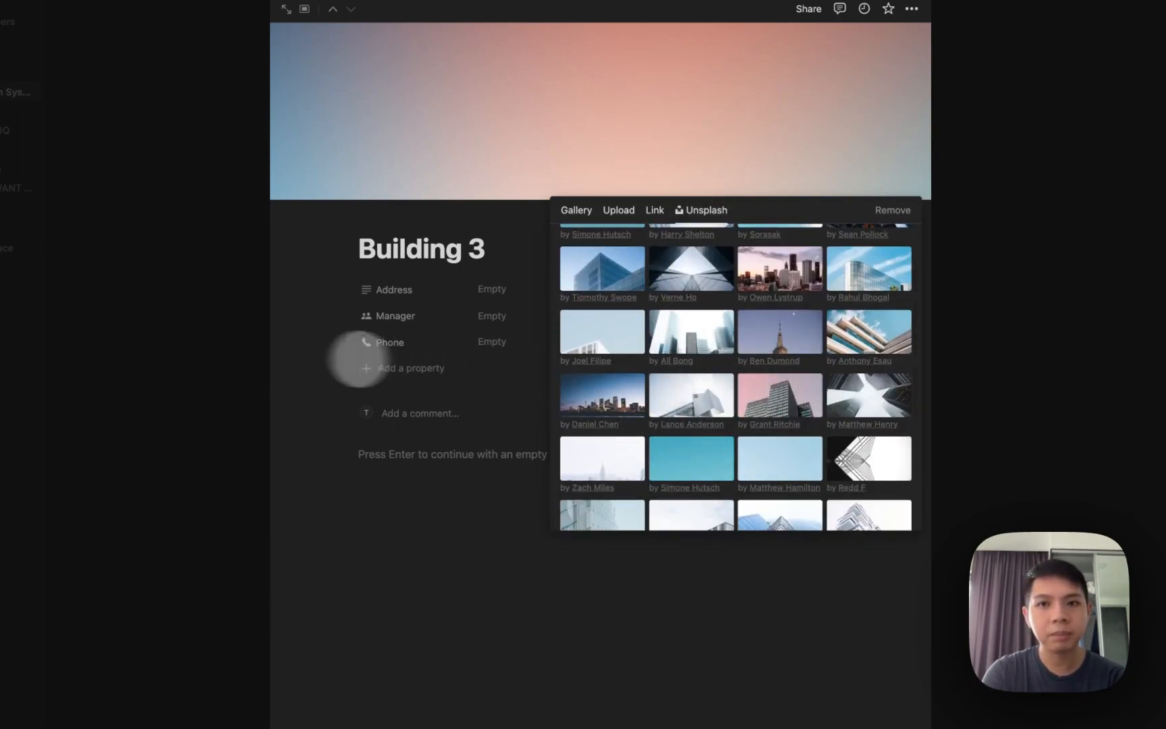
left_click(220, 358)
left_click(220, 358)
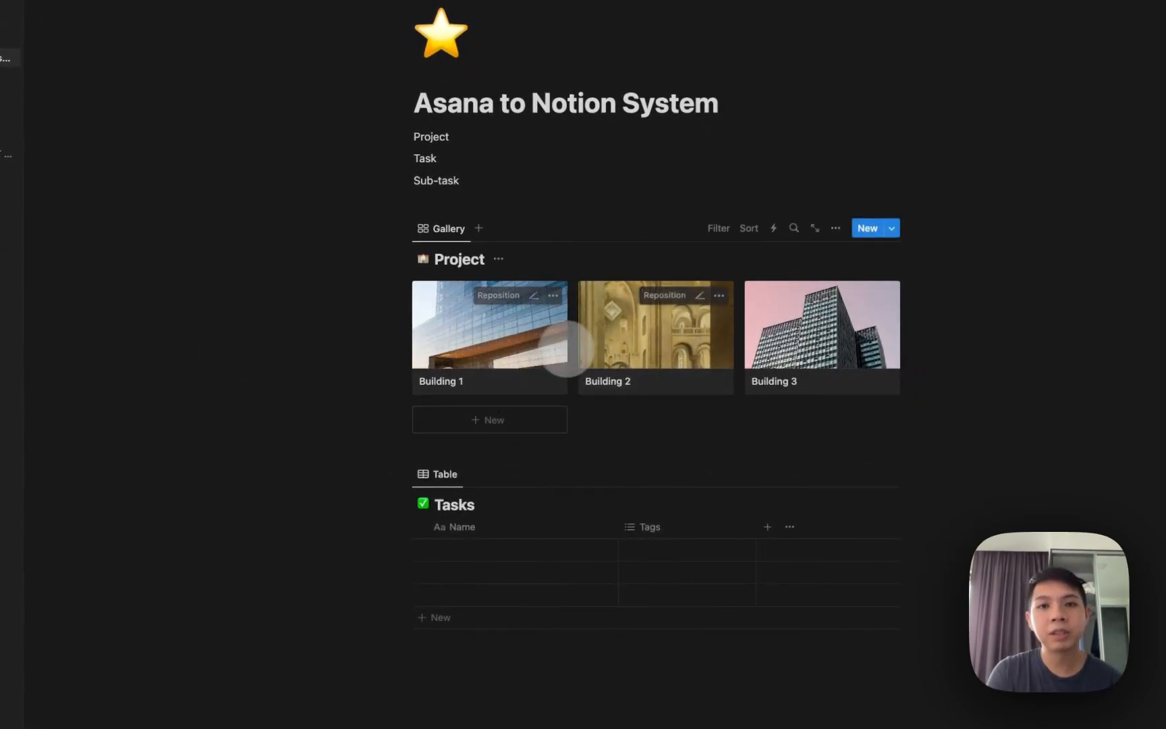
Check Building 1's page twice, then add a new view to the Project database.
left_click(486, 331)
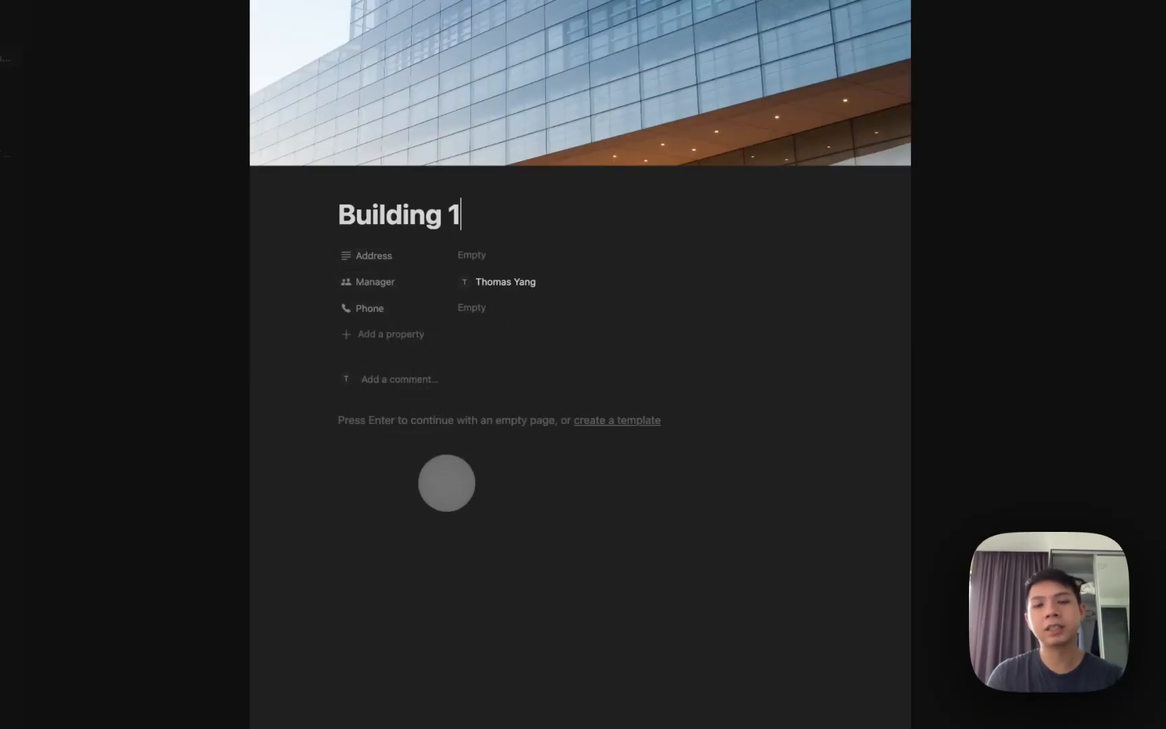
left_click(101, 435)
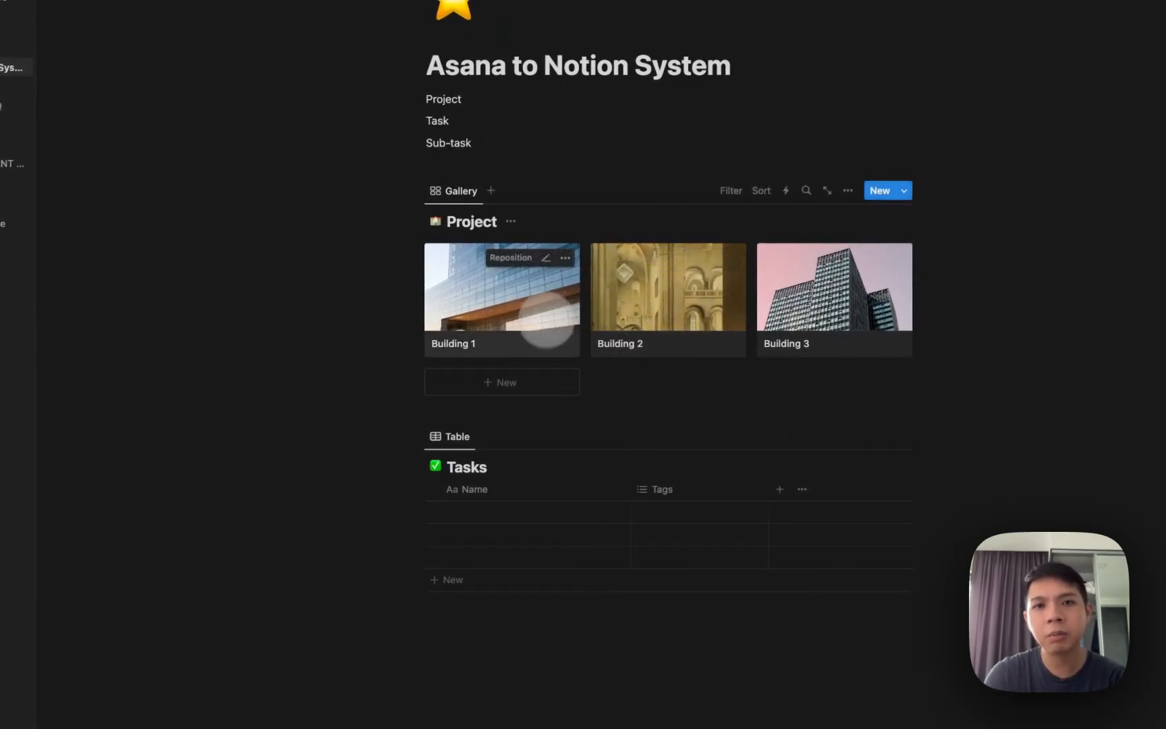
left_click(547, 317)
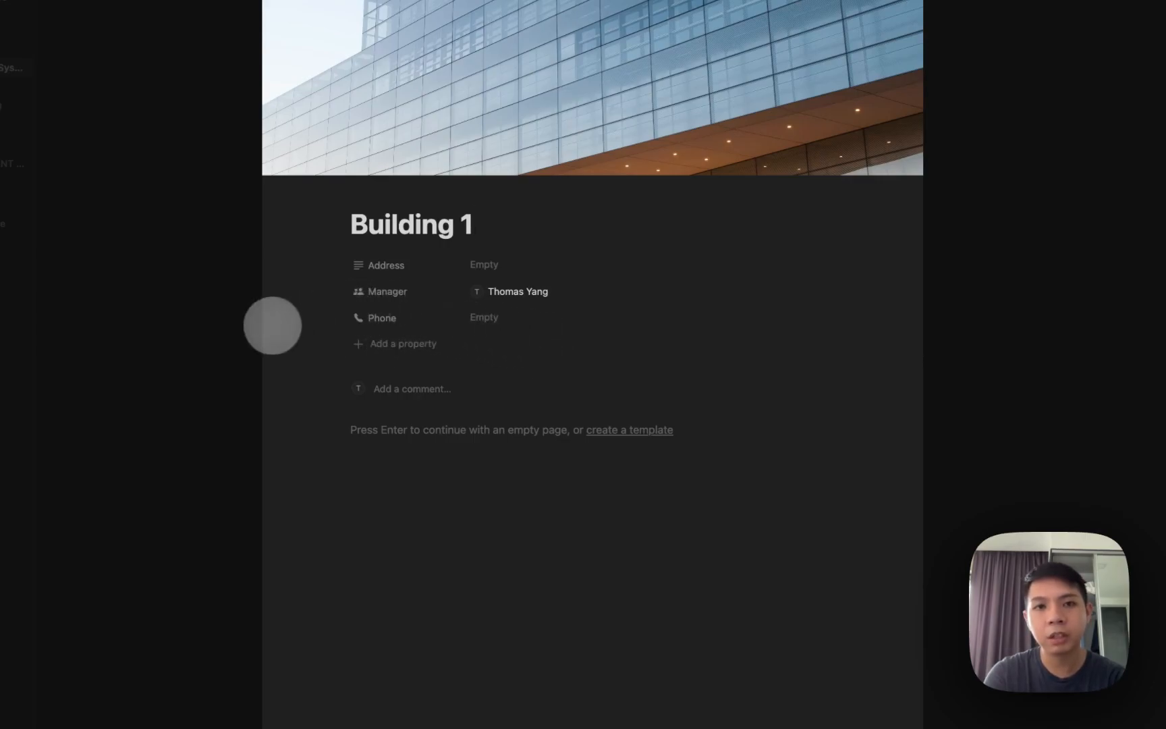
left_click(272, 326)
left_click(500, 196)
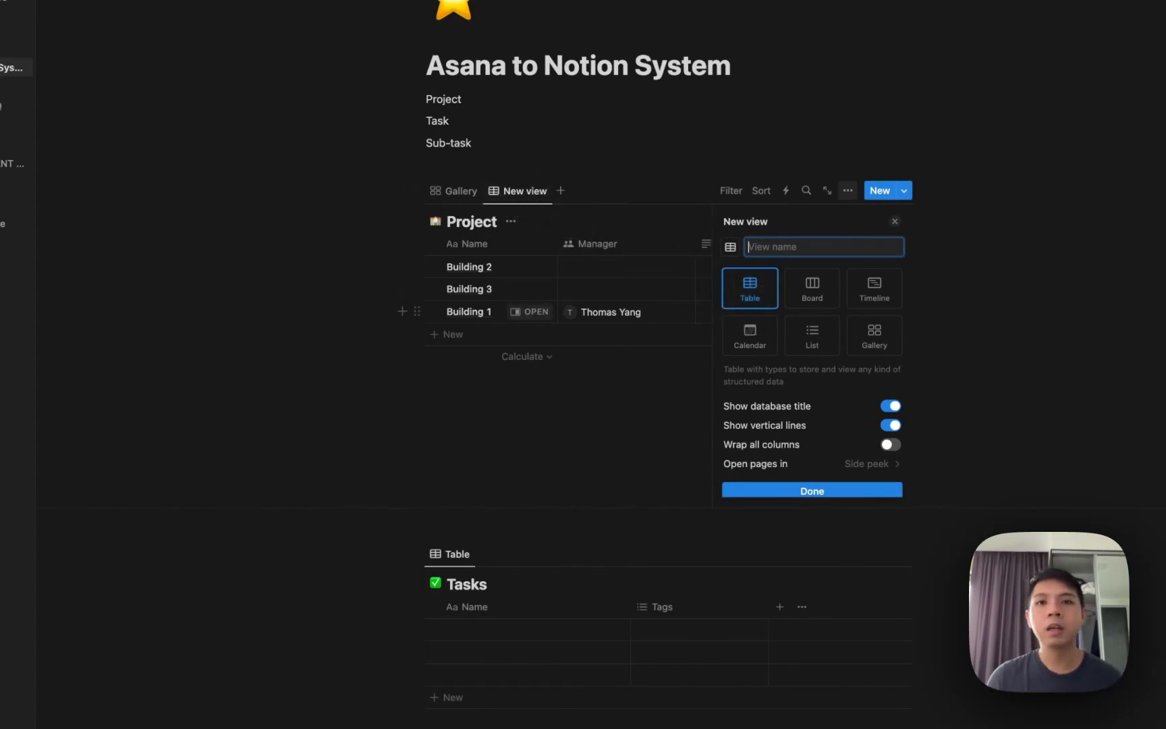
Create the new Table view of Project and switch between the Gallery and Table views.
left_click(641, 168)
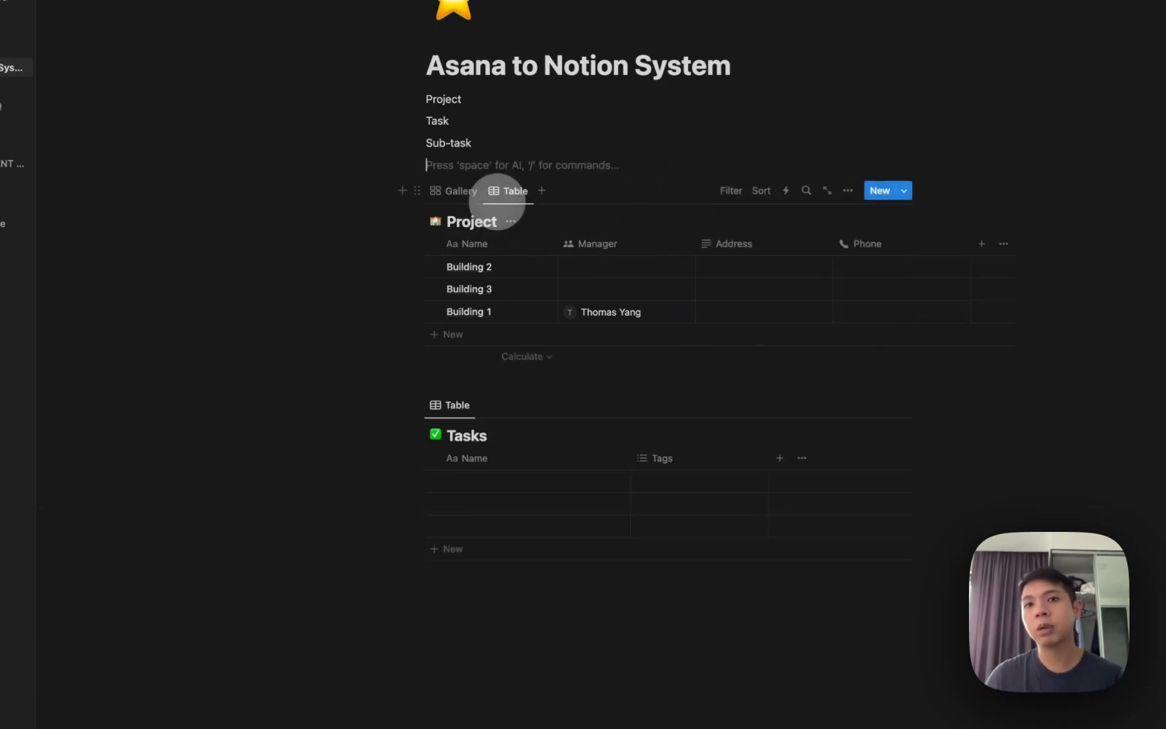
left_click(461, 190)
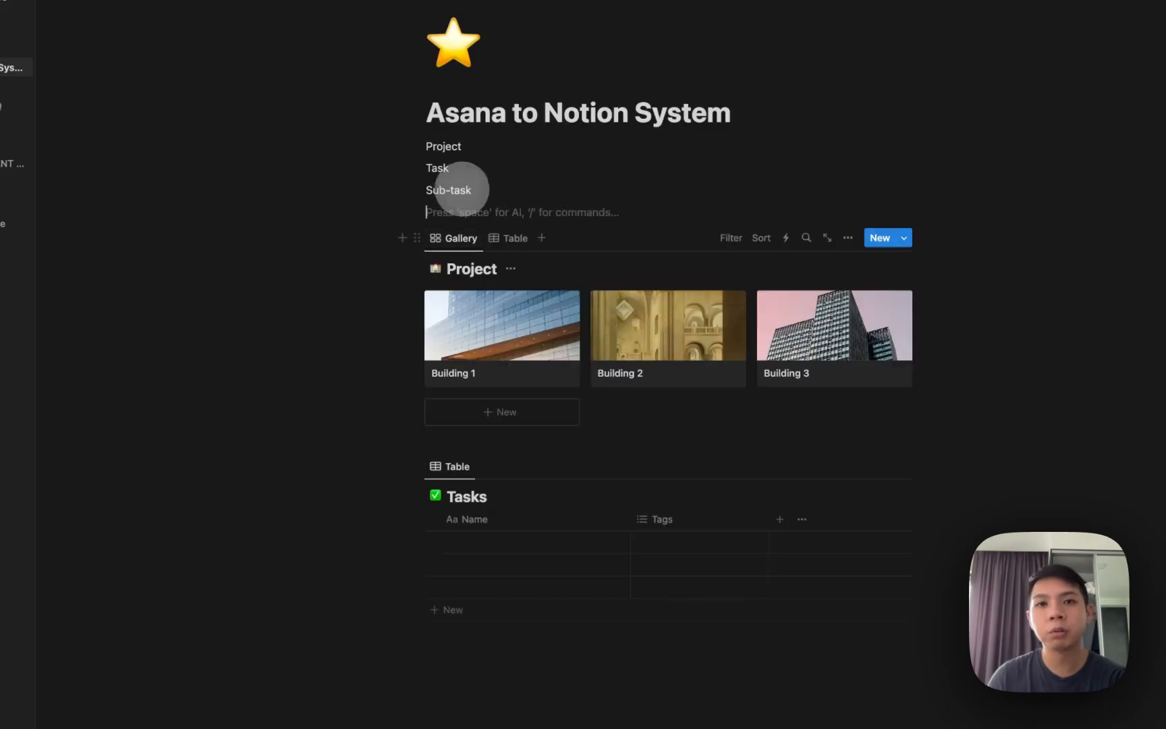
left_click(500, 237)
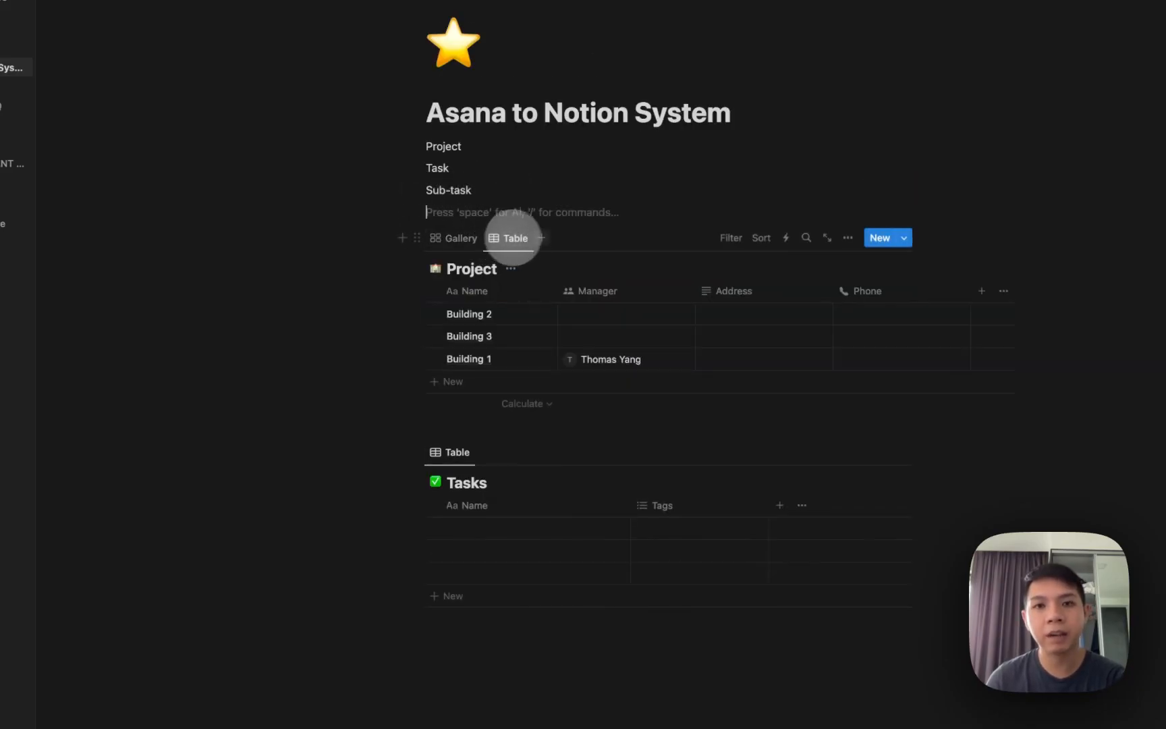
Delete the extra duplicate view, leaving Project on its Table view.
left_click(541, 238)
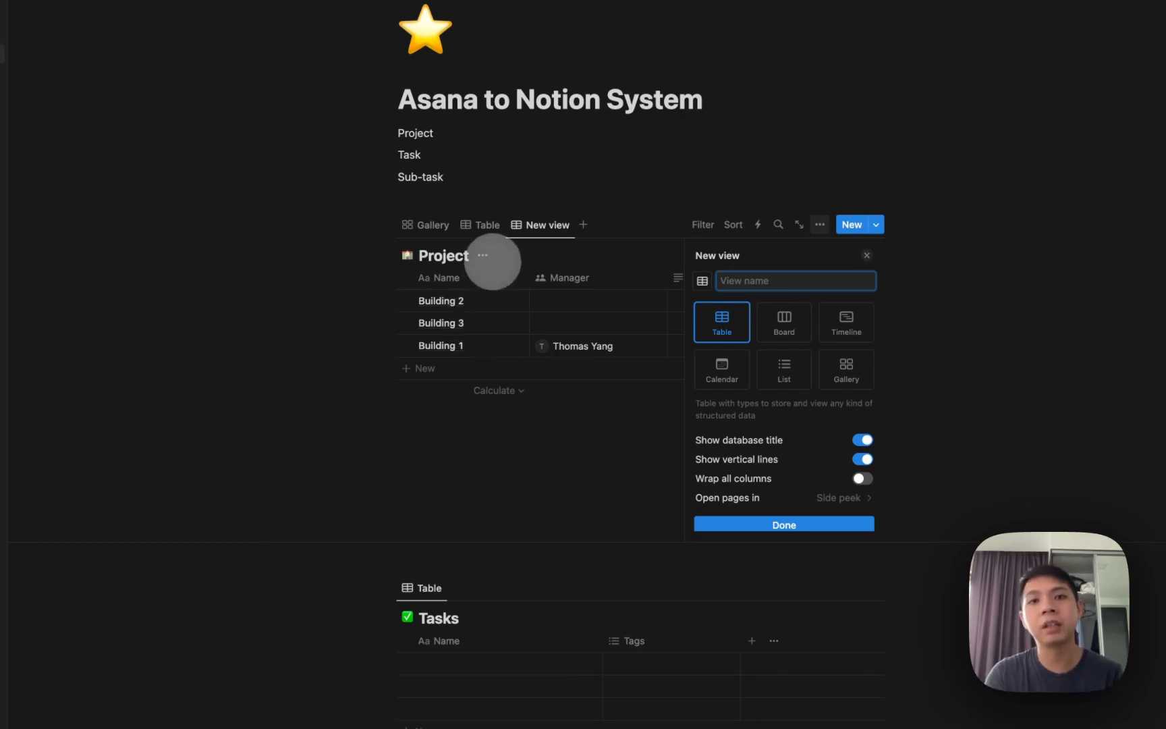
left_click(530, 226)
left_click(550, 347)
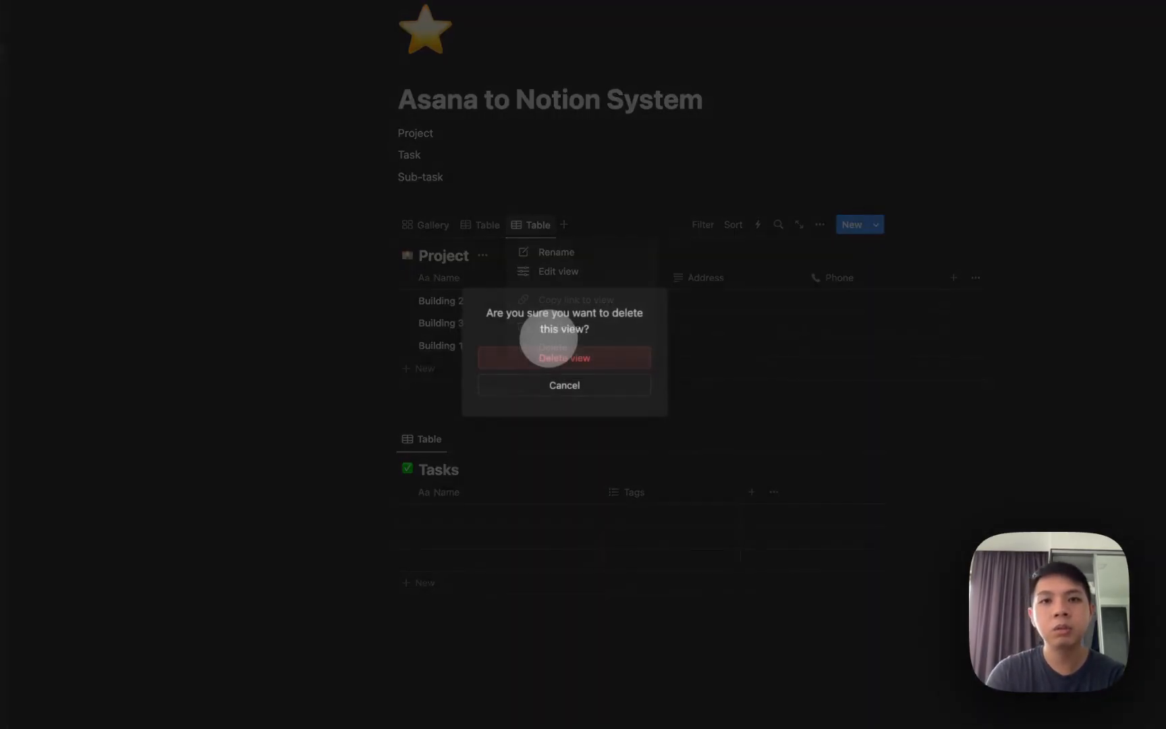
left_click(550, 355)
left_click(480, 225)
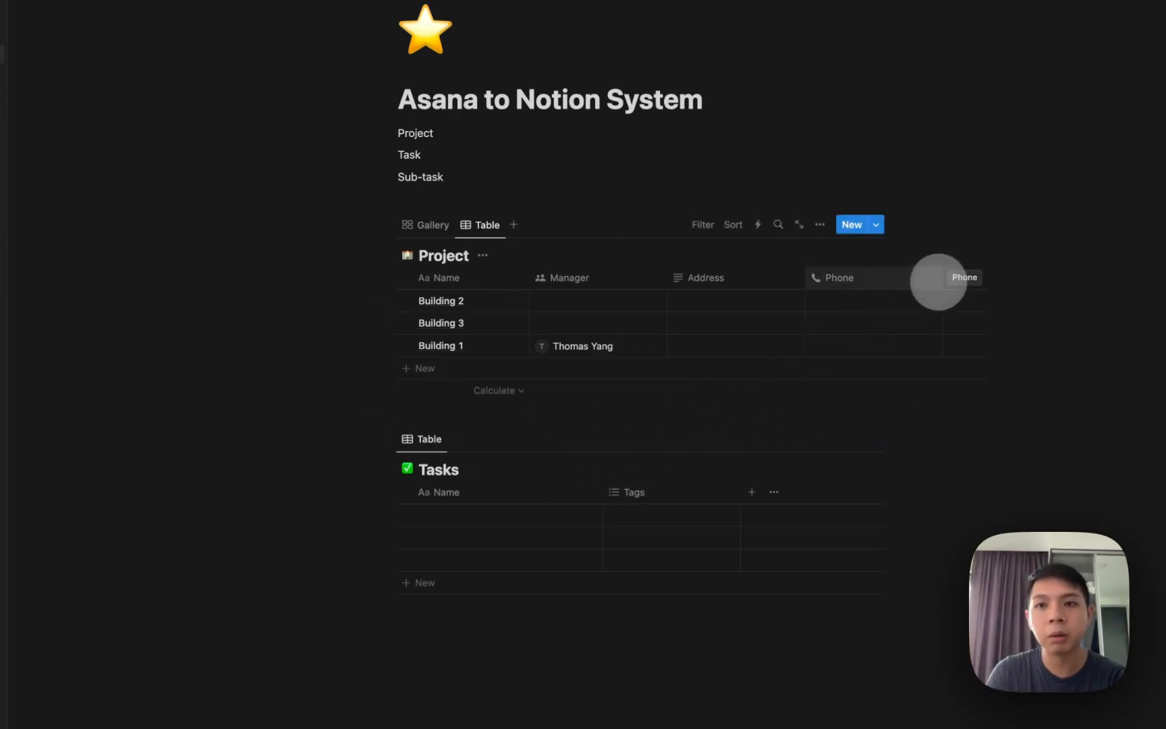
Narrow the Phone column and add a Relation property linking Project to Tasks, shown on Tasks too.
left_click_drag(942, 277, 897, 277)
left_click(905, 278)
type("rela")
key("Return")
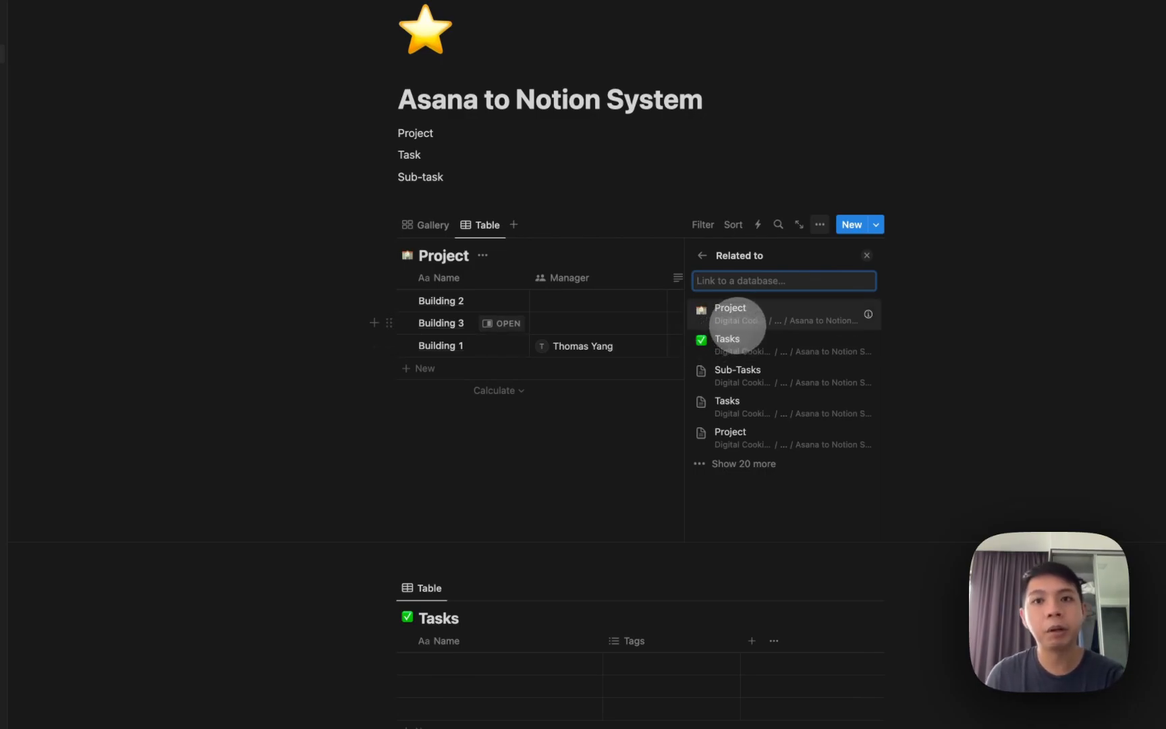
left_click(756, 345)
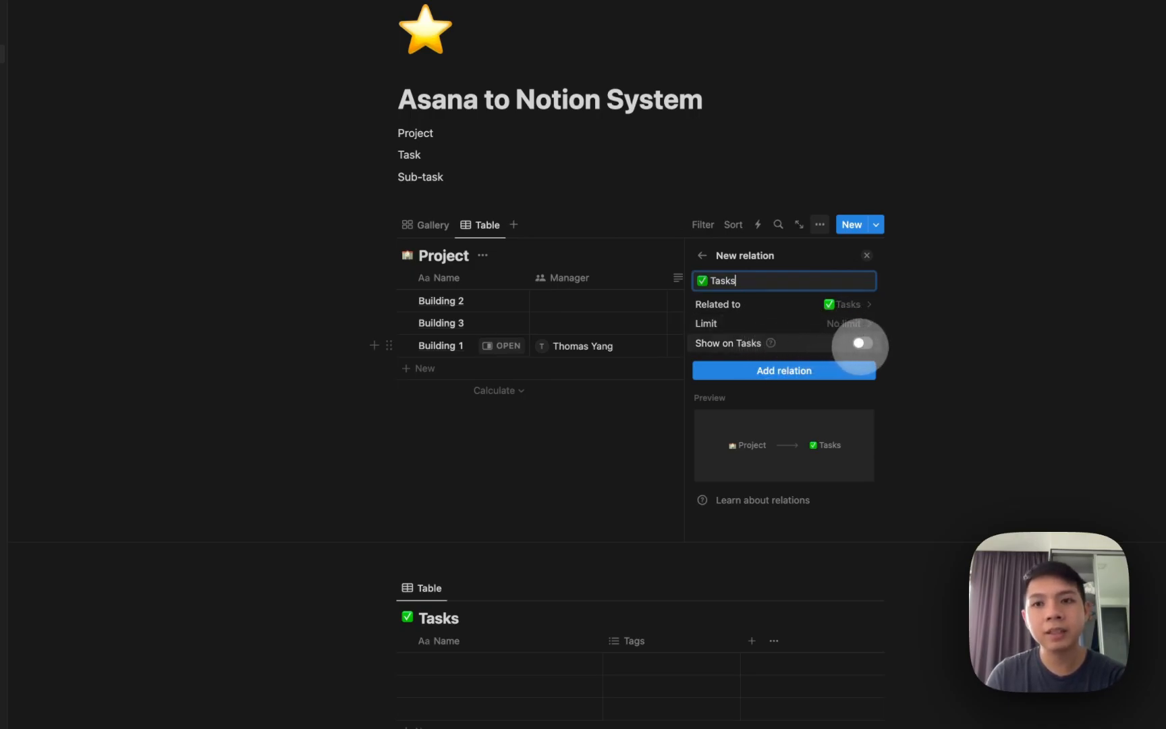
left_click(862, 343)
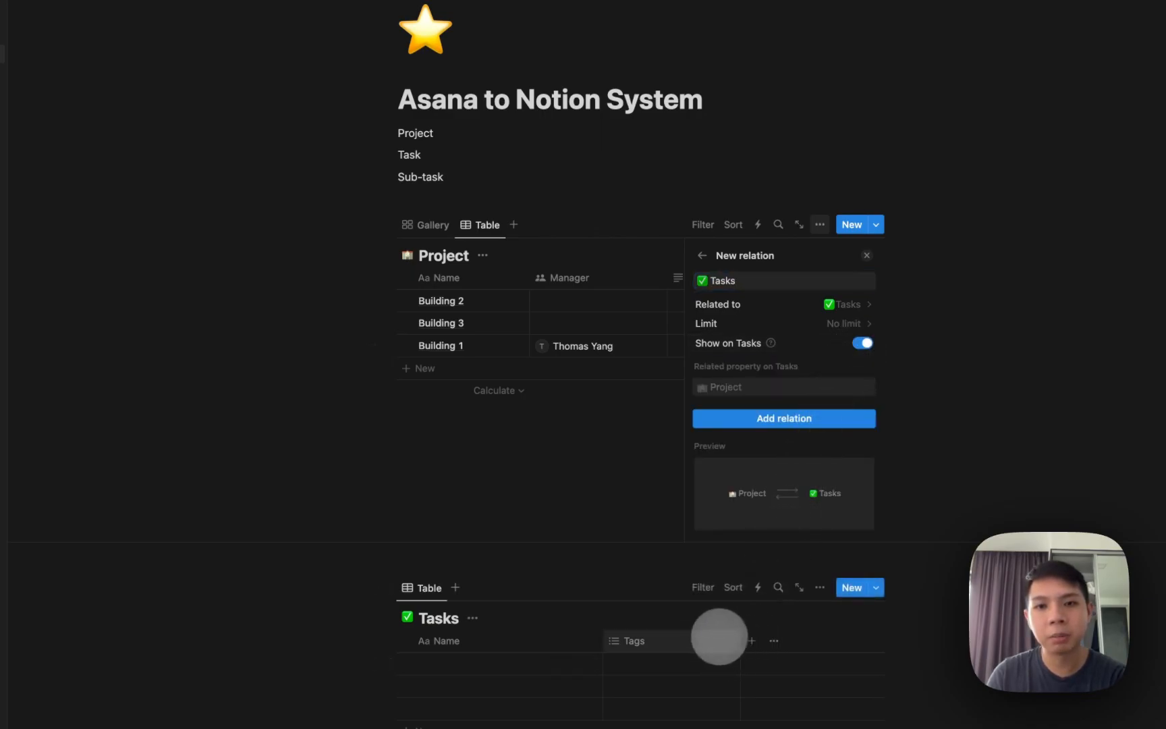
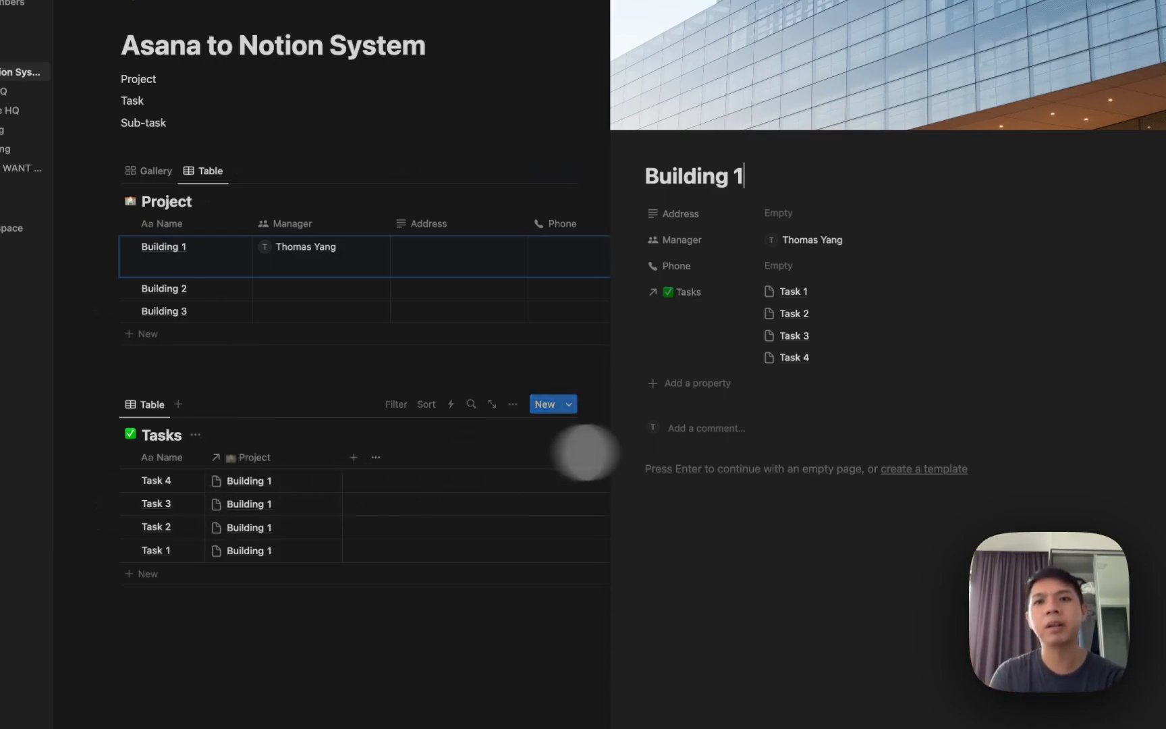
Type /linked in the Building 1 page body to bring up 'Linked view of database'.
left_click(741, 487)
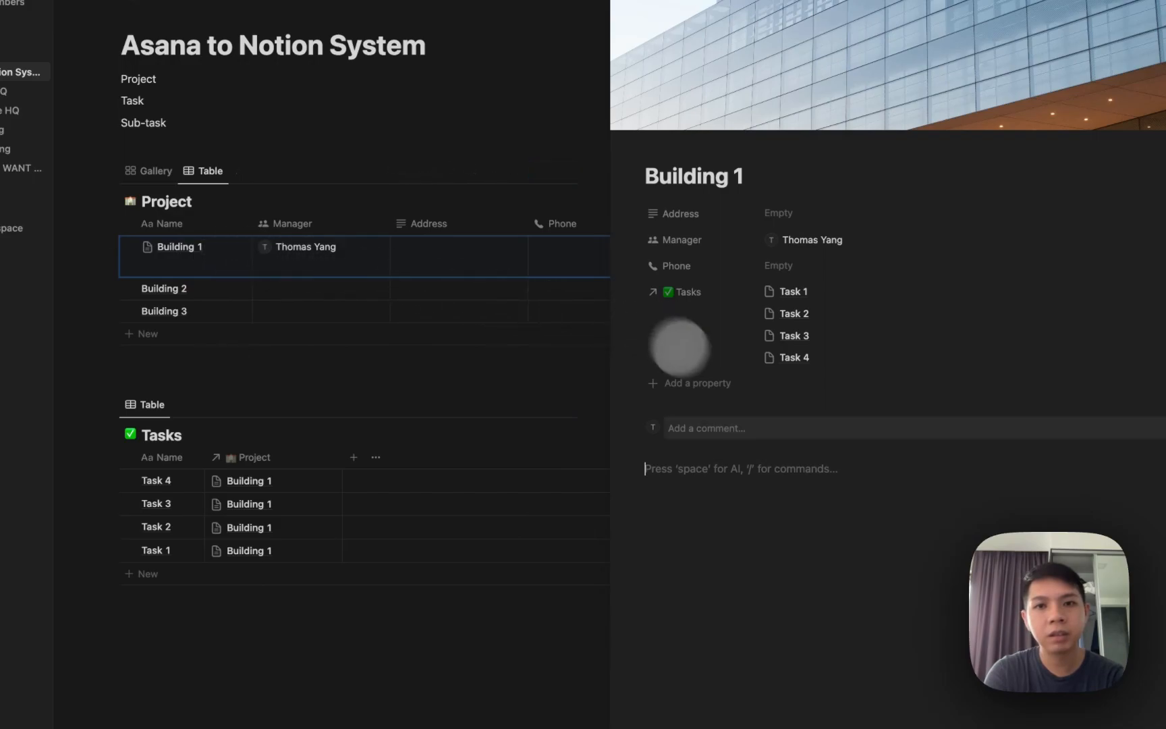
type("/linked")
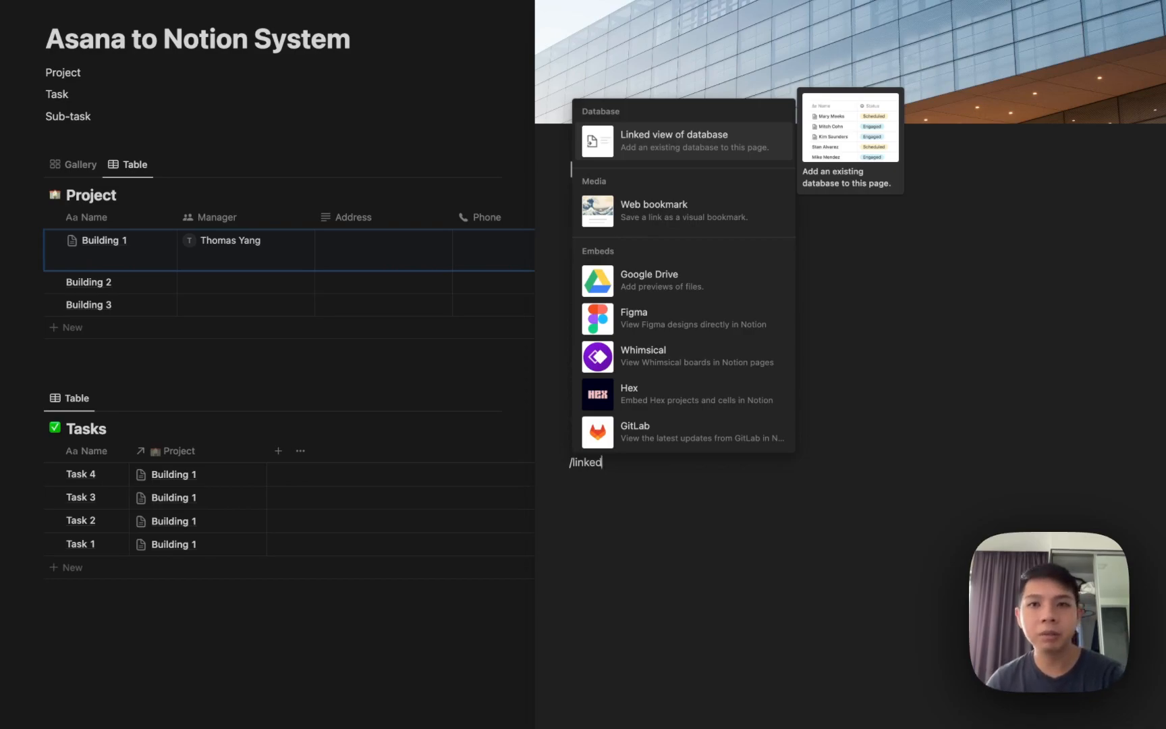
Insert a new linked Tasks table on Building 1, filtered to Project contains Building 1.
key("Return")
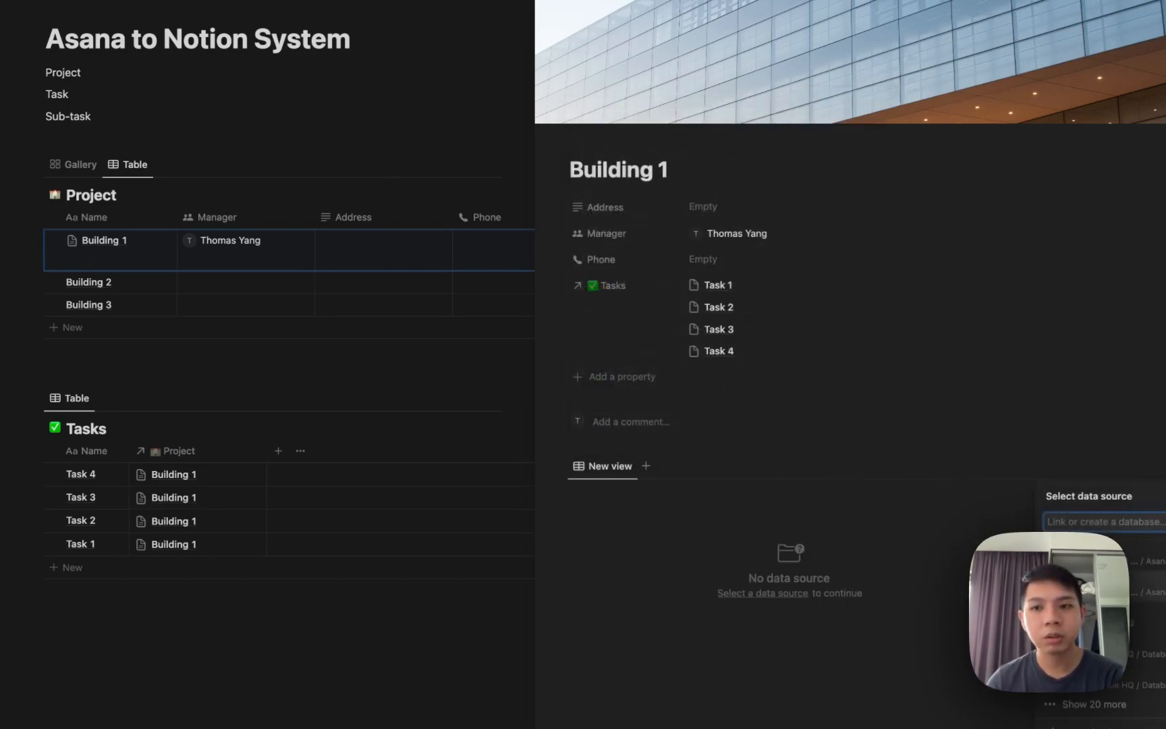
key("Return")
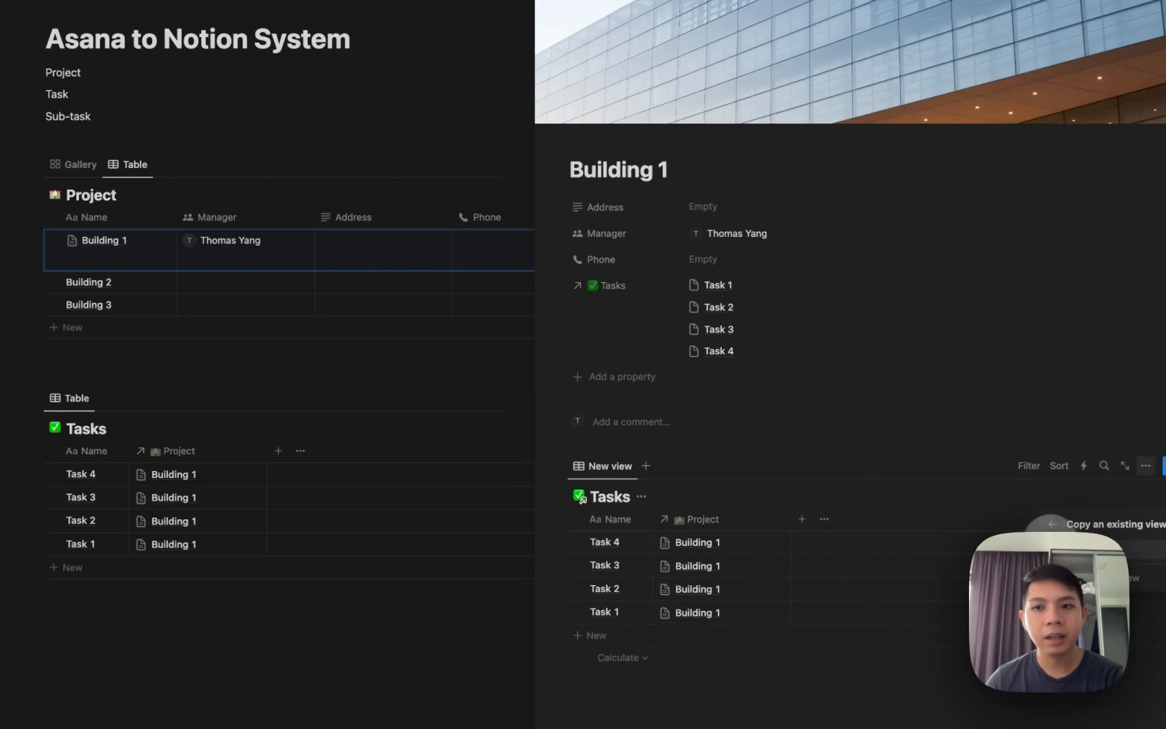
key("Return")
left_click(954, 472)
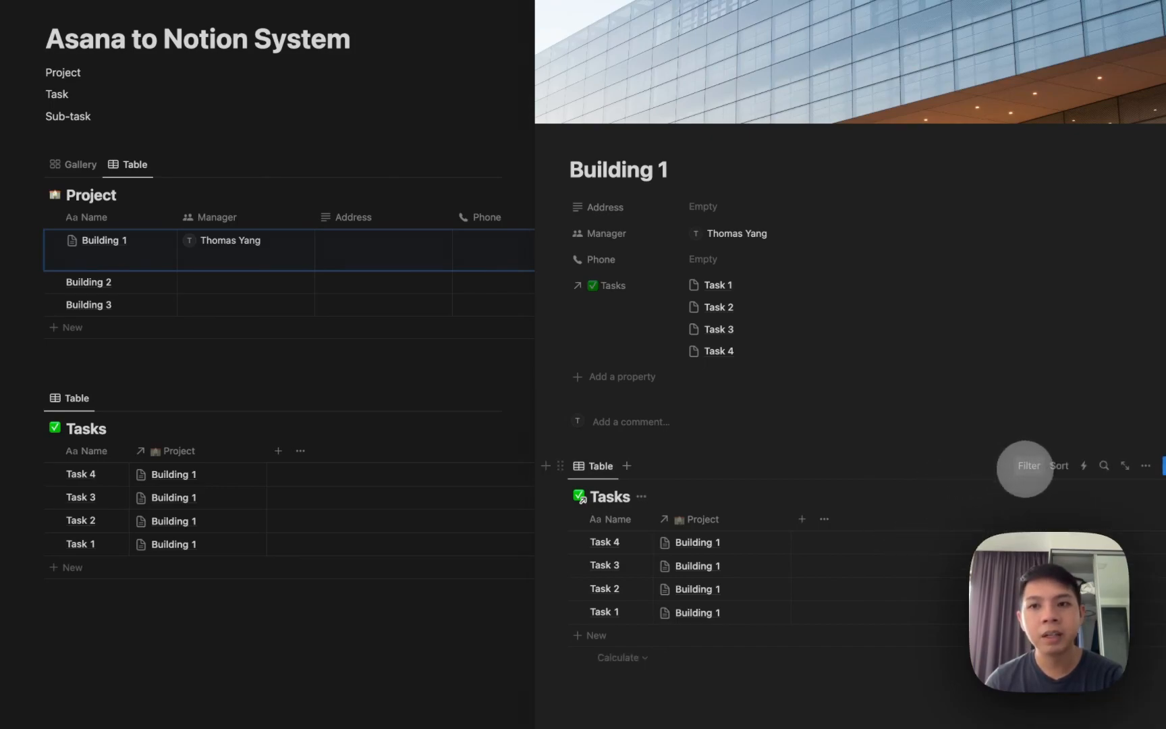
left_click(1027, 467)
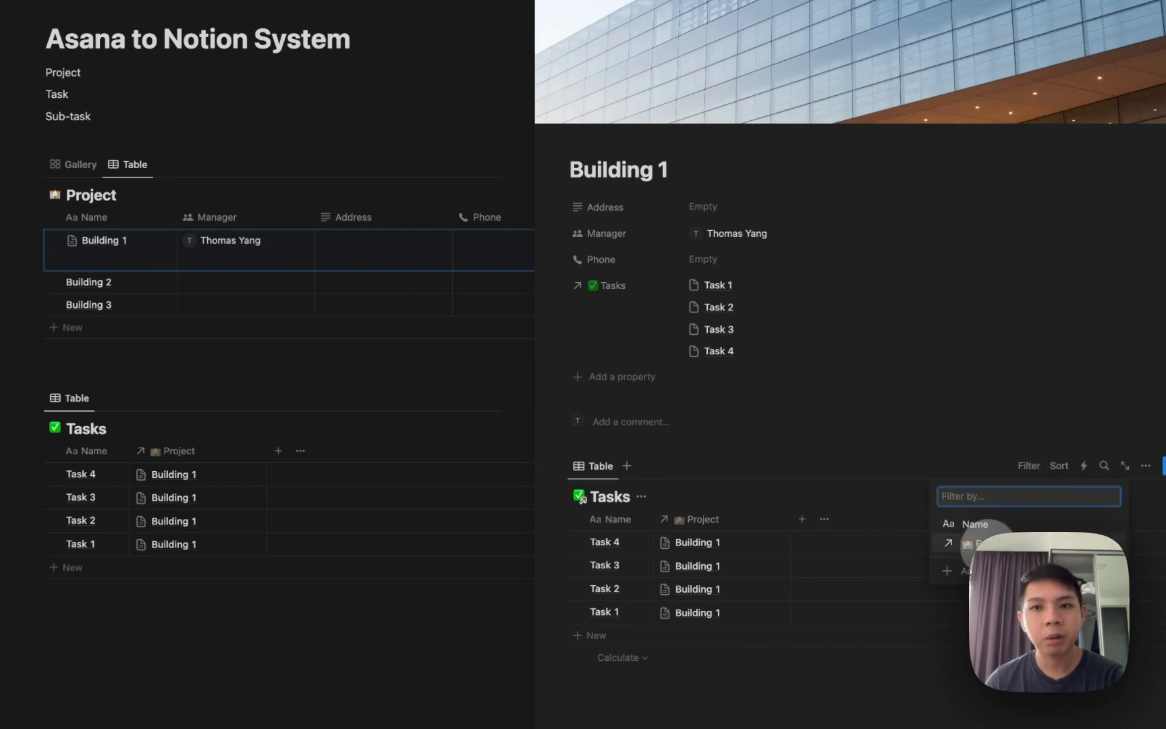
left_click(979, 543)
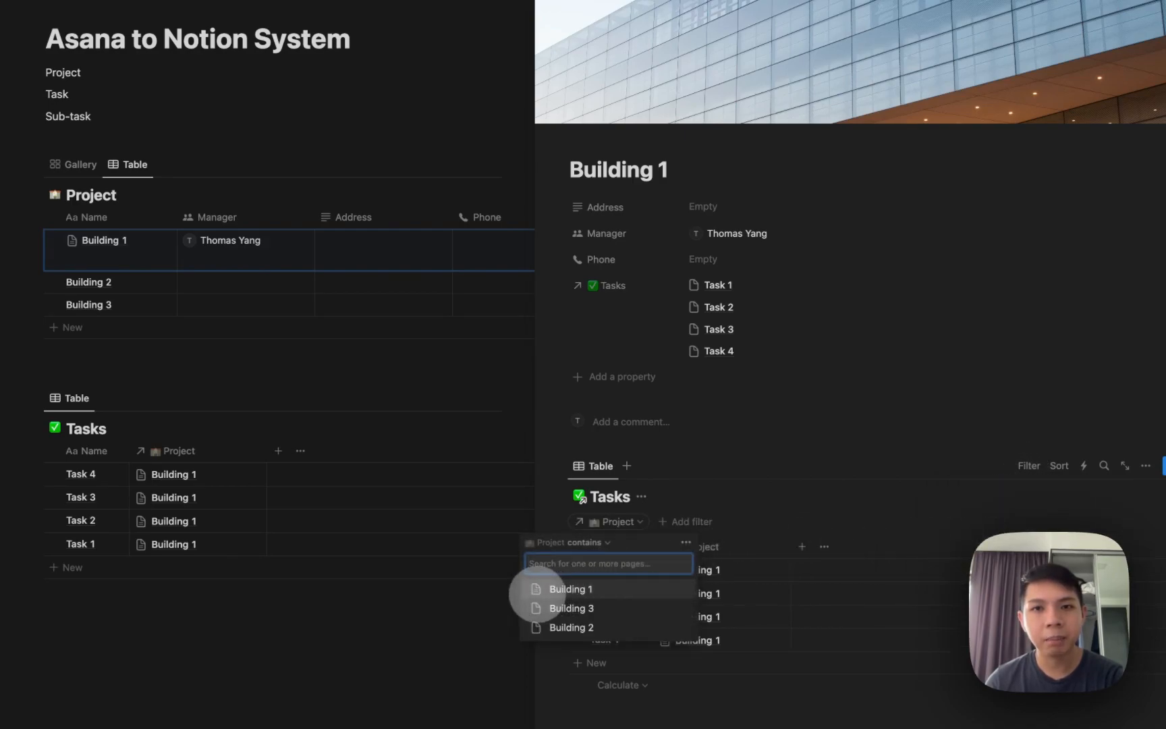
left_click(817, 490)
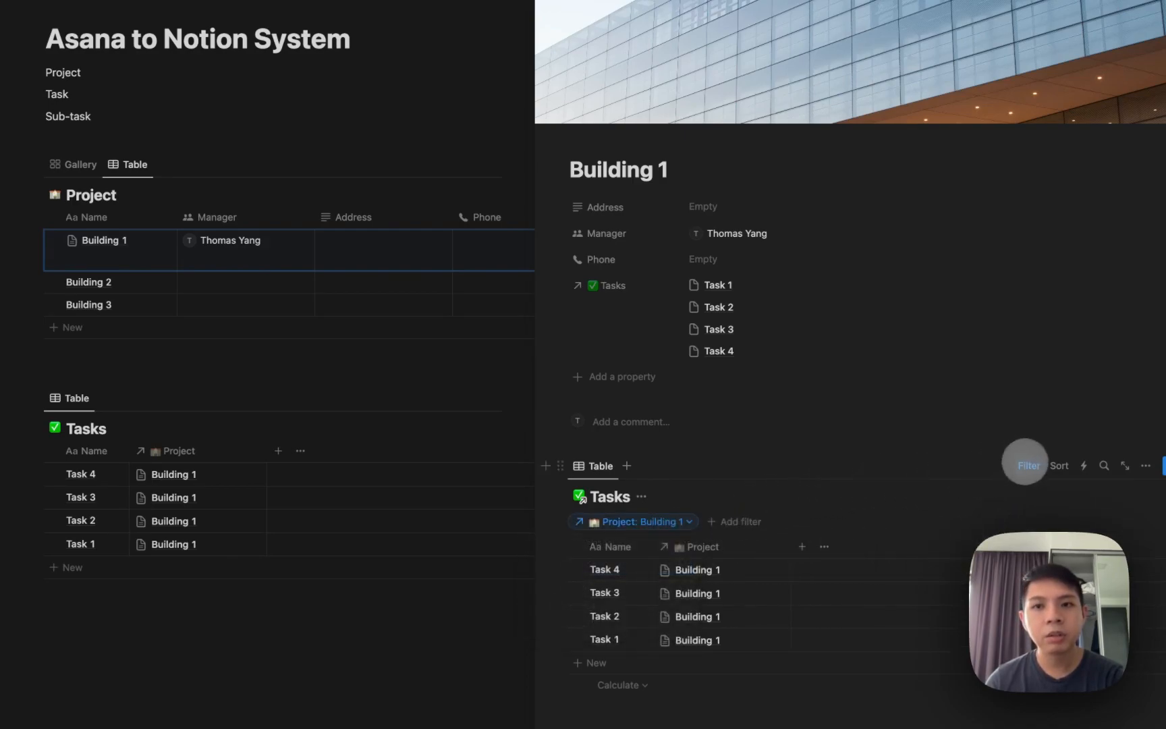
left_click(1028, 466)
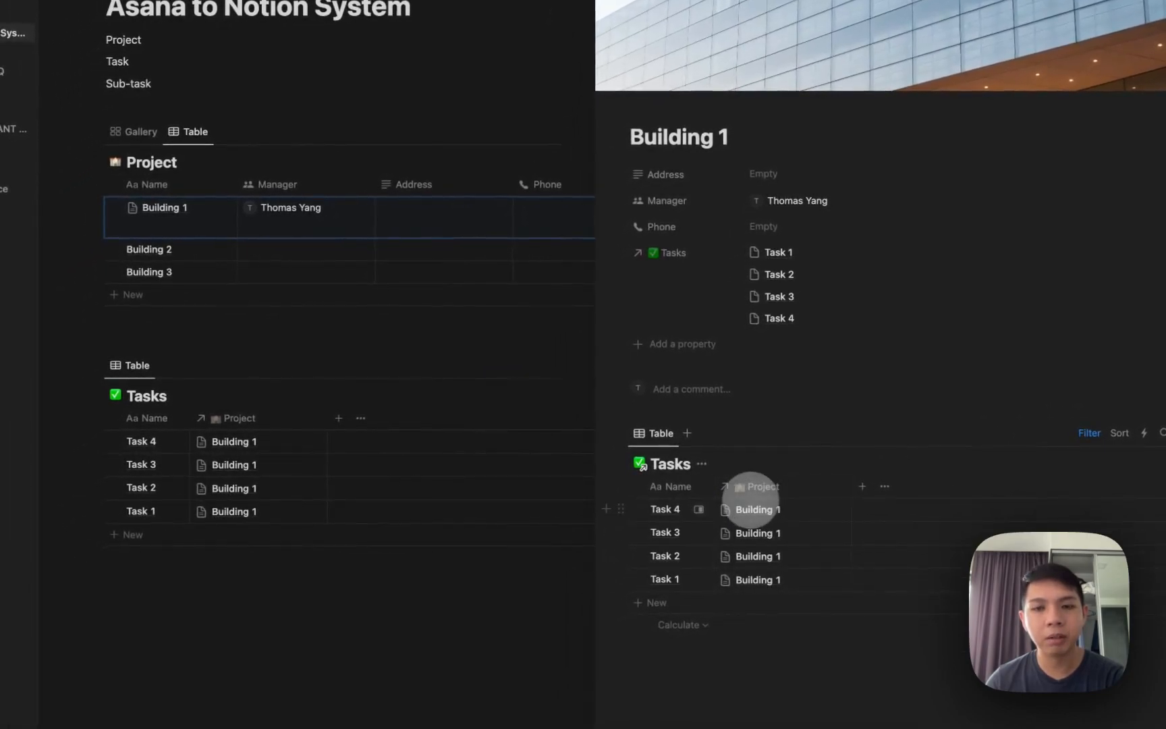
Add two new task rows named Task 5 and Task 6 to Tasks.
left_click(161, 539)
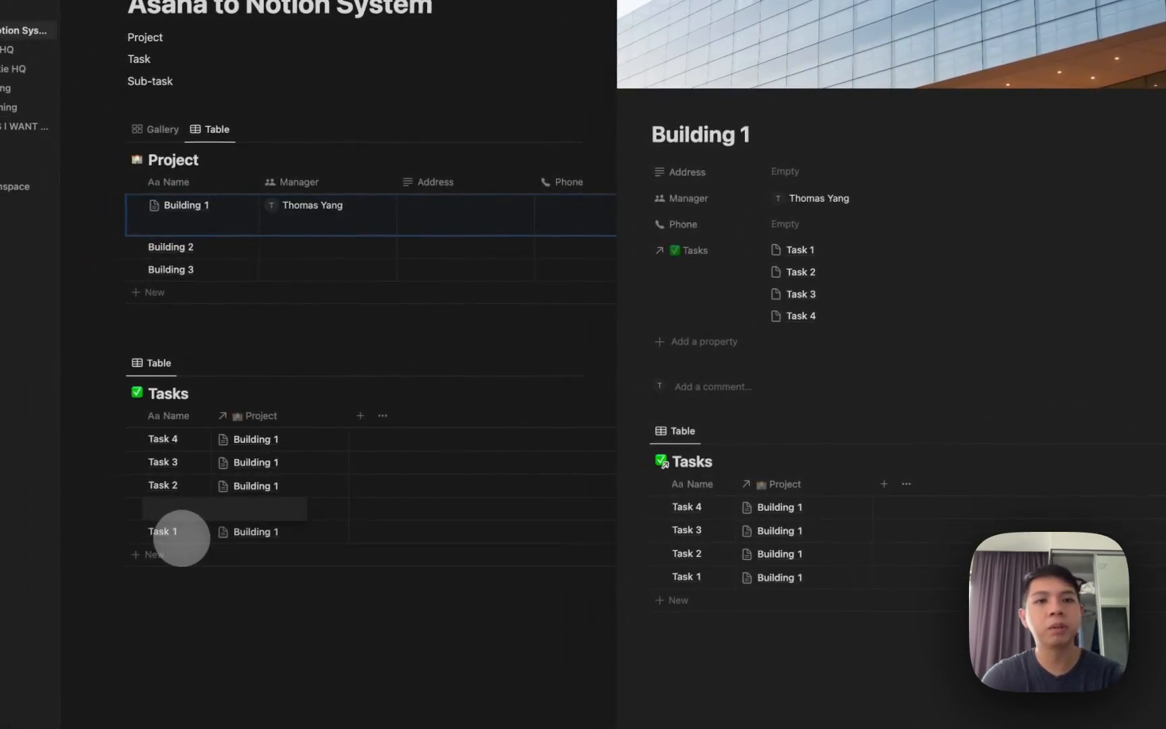
type("Task 5")
key("Return")
left_click(160, 550)
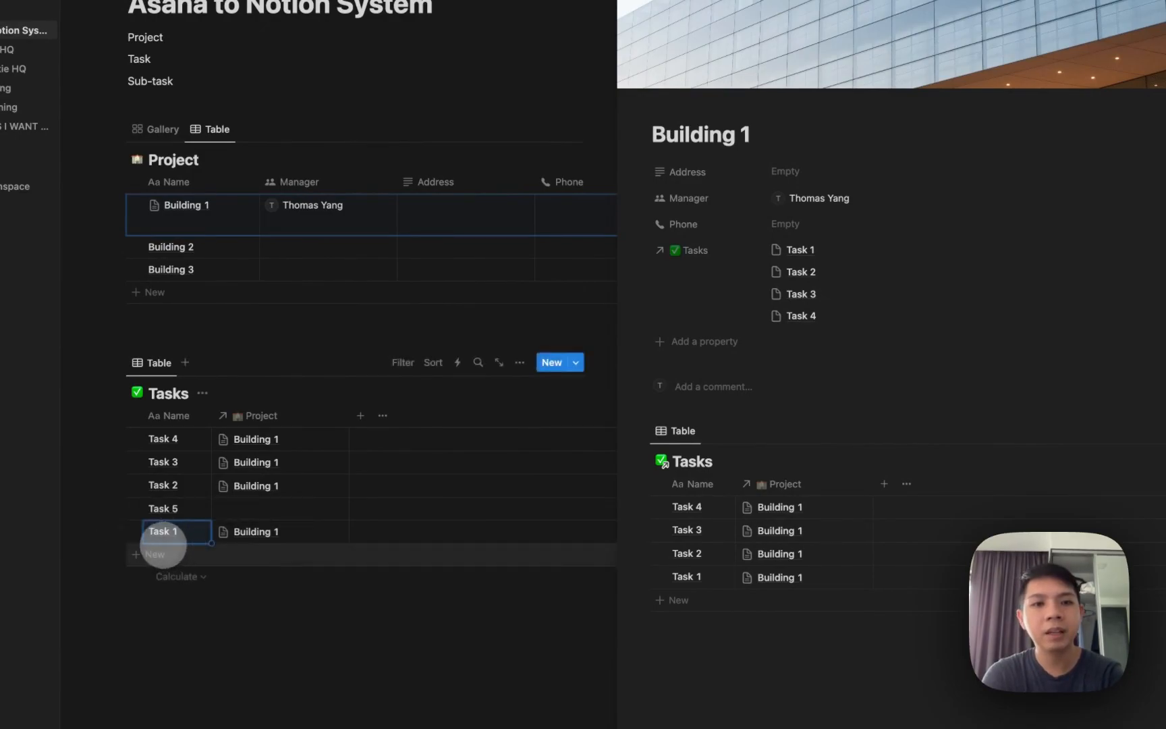
type("Task 6")
key("Return")
Link Tasks 5 and 6 to Building 3, and hide the Project column in Building 1's linked table.
left_click(237, 502)
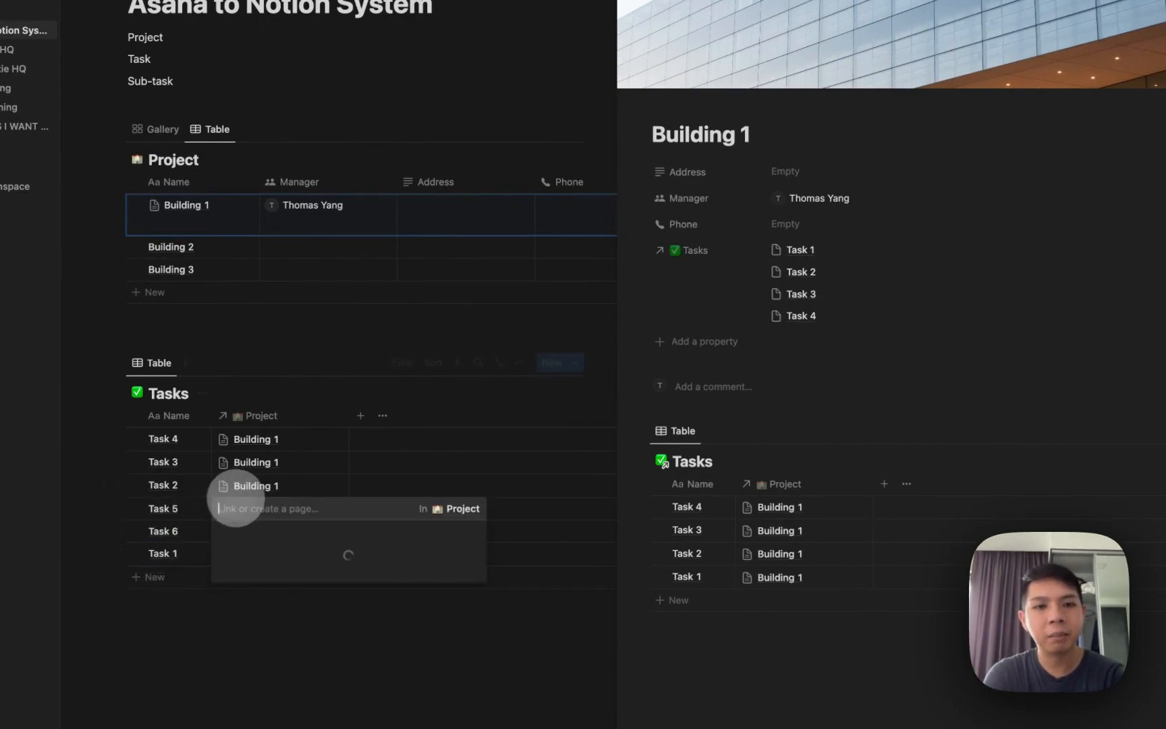
left_click(191, 475)
left_click(258, 523)
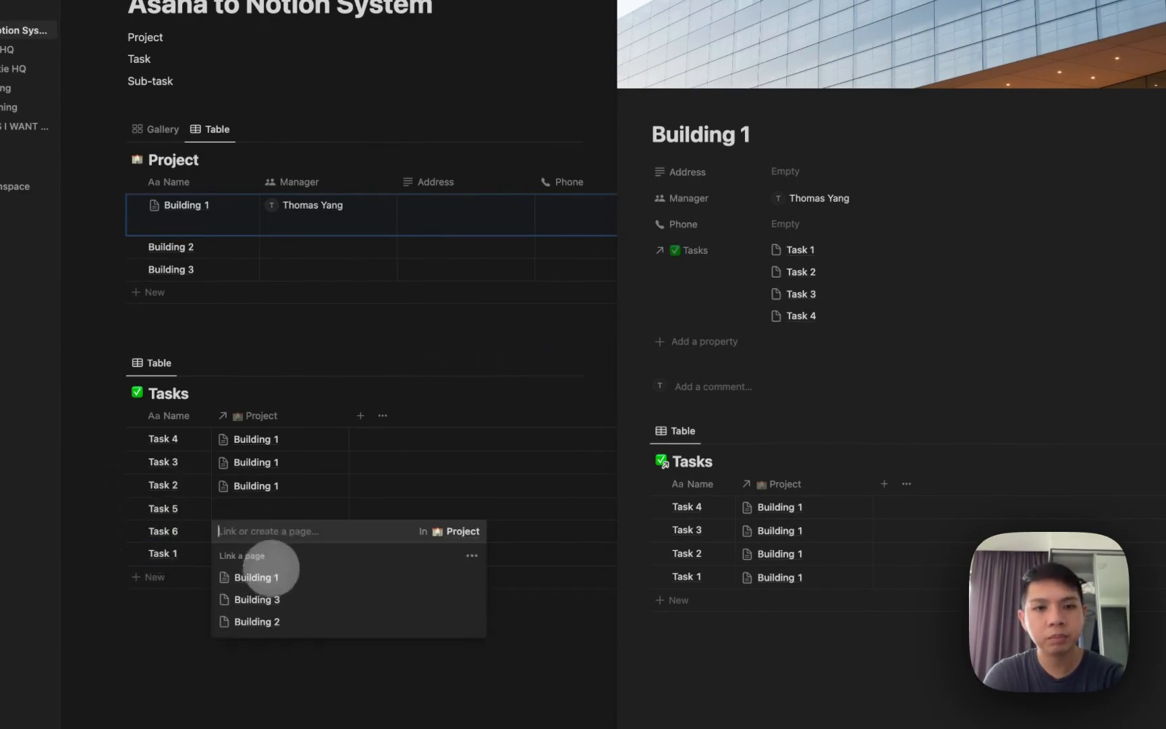
left_click(275, 587)
left_click(270, 509)
left_click(264, 507)
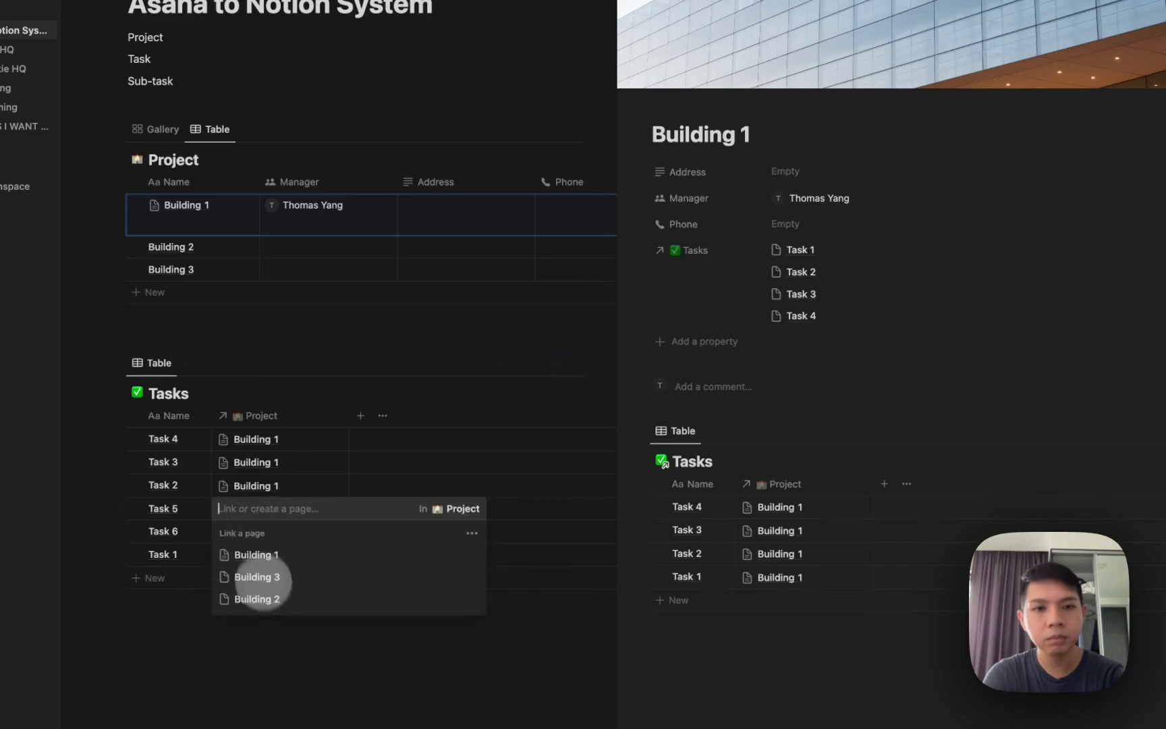
left_click(250, 578)
key("Escape")
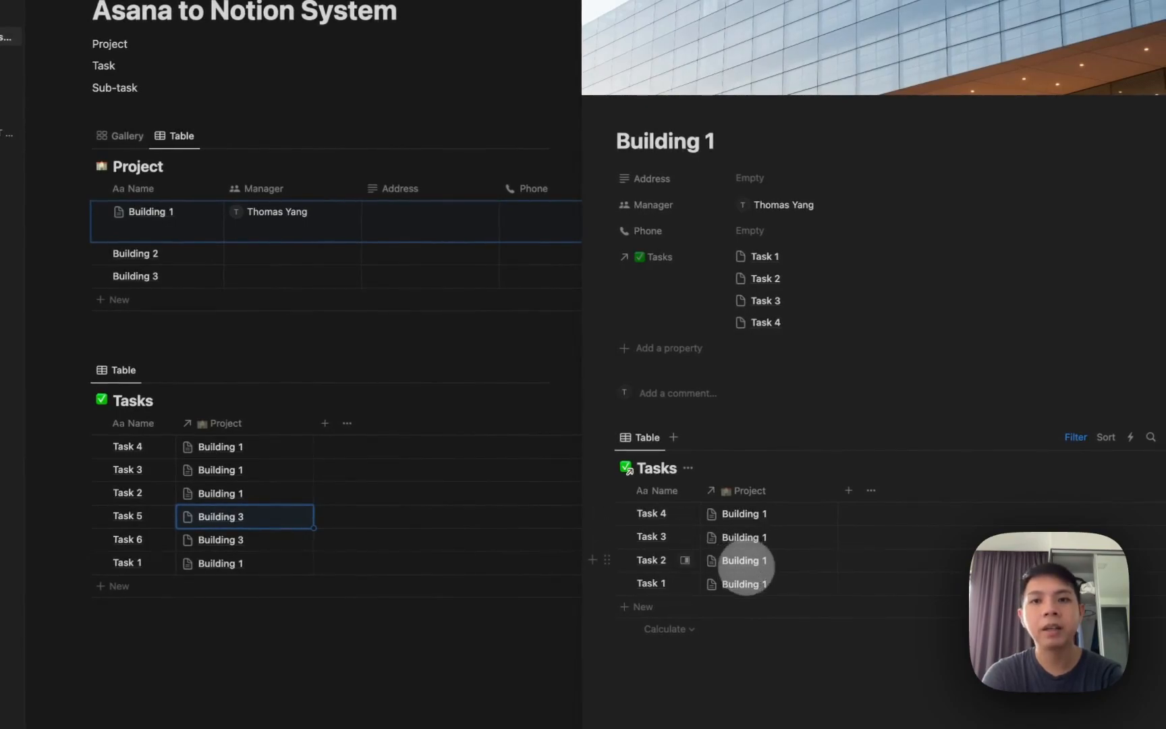
left_click(777, 500)
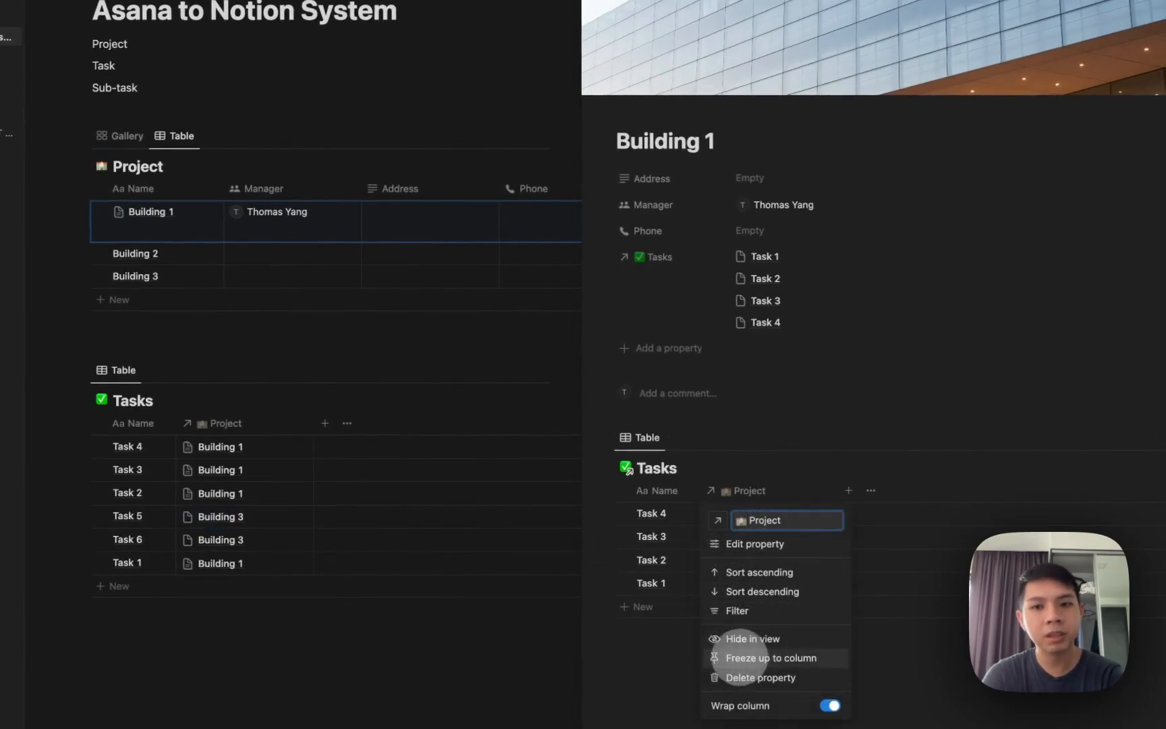
left_click(726, 635)
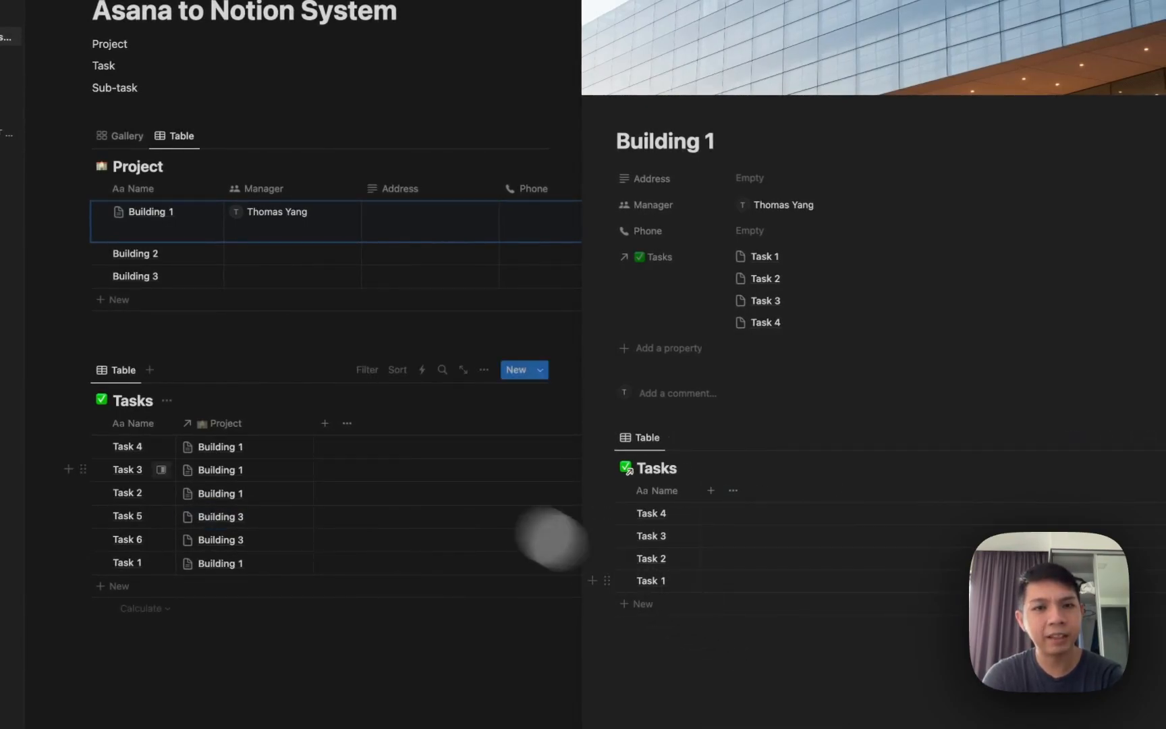
Add a Checkbox property to the Tasks table.
left_click(324, 423)
type("check")
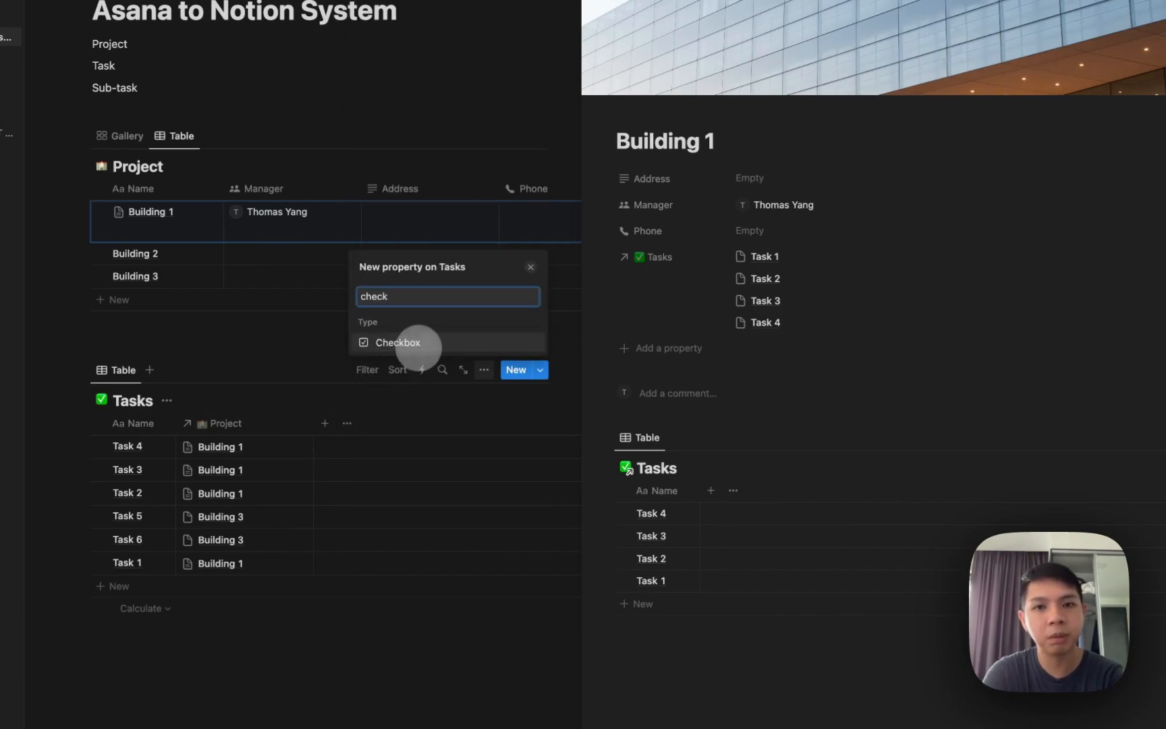
left_click(405, 343)
left_click(398, 429)
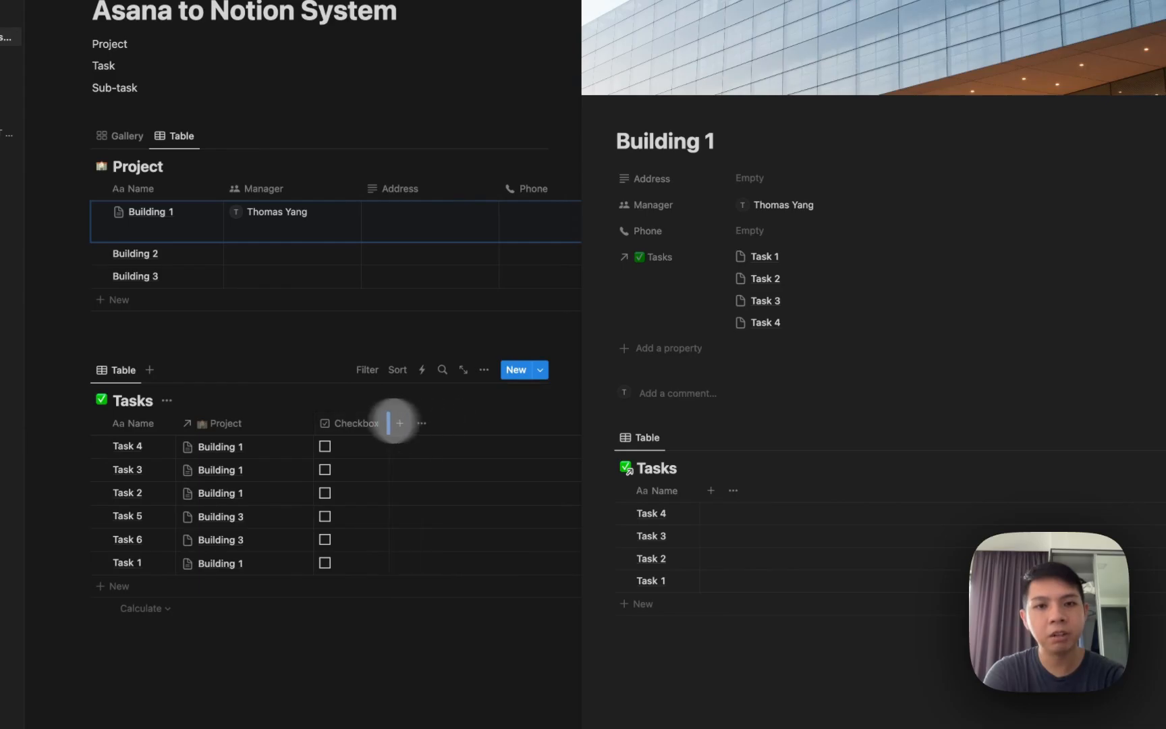
Reopen Building 1 and show the Checkbox column in its linked Tasks view.
left_click(320, 424)
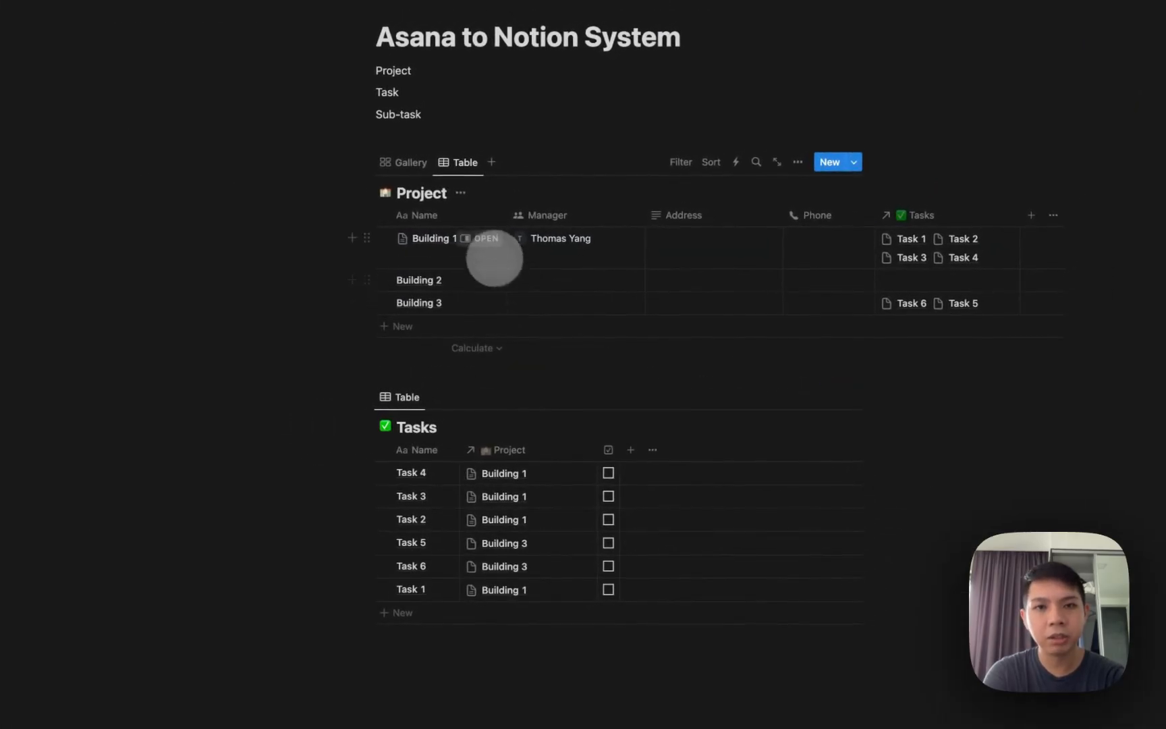
left_click(484, 239)
left_click(1151, 461)
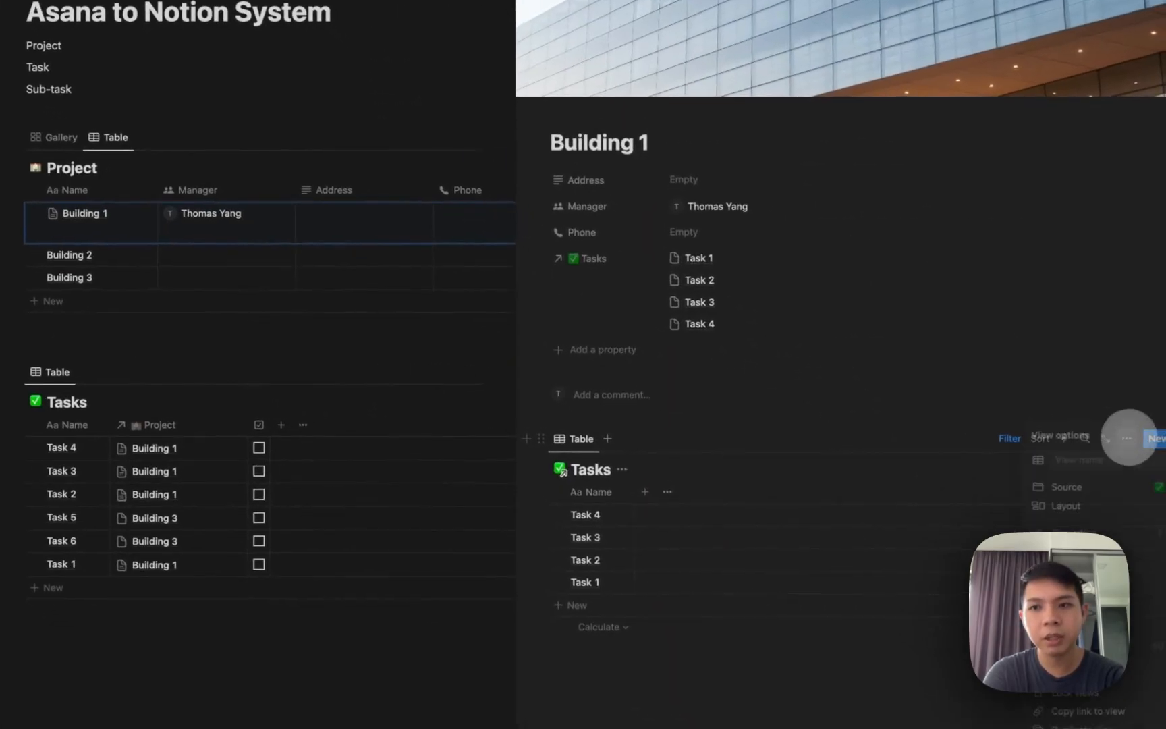
left_click(1033, 528)
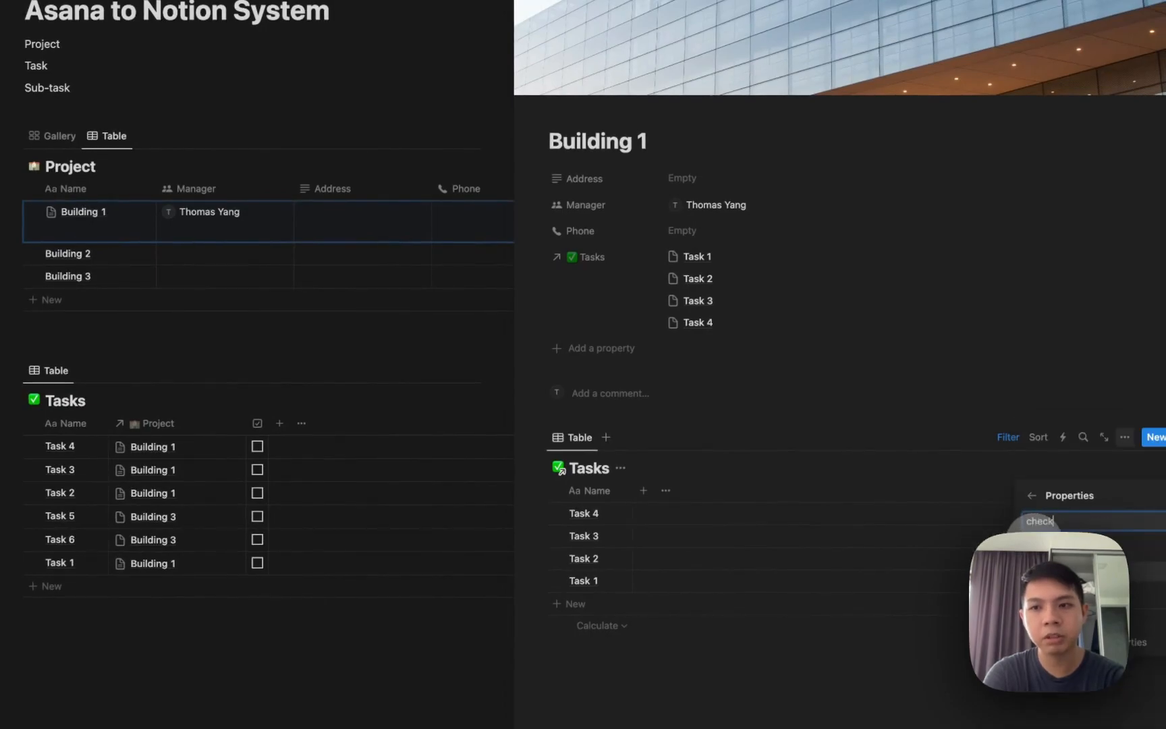
left_click(1165, 571)
key("Escape")
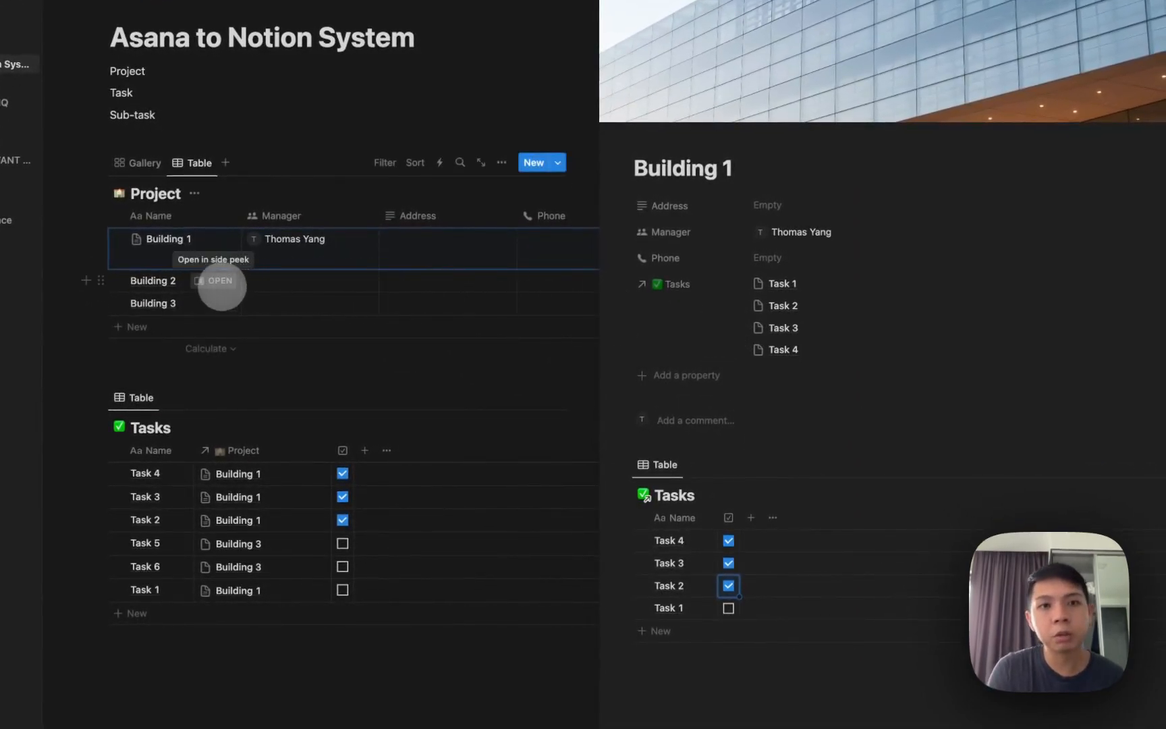
Peek at Building 2, return to Building 1, check the linked table's actions, then close.
left_click(220, 282)
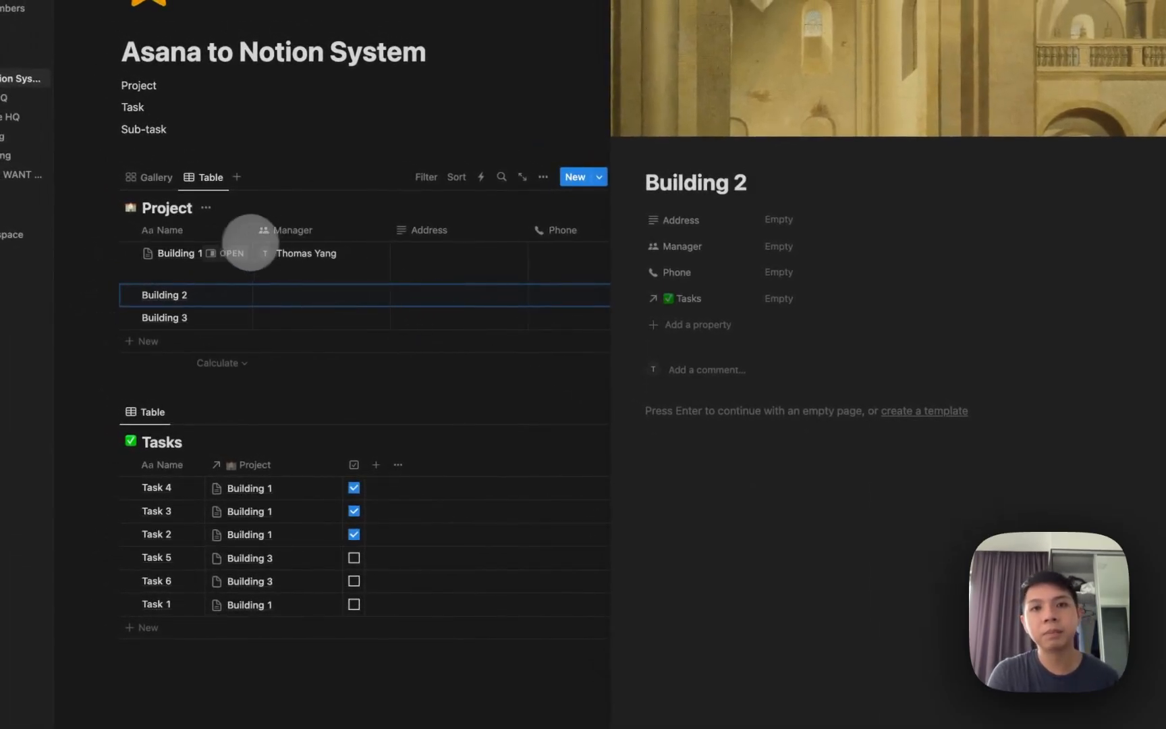
left_click(236, 251)
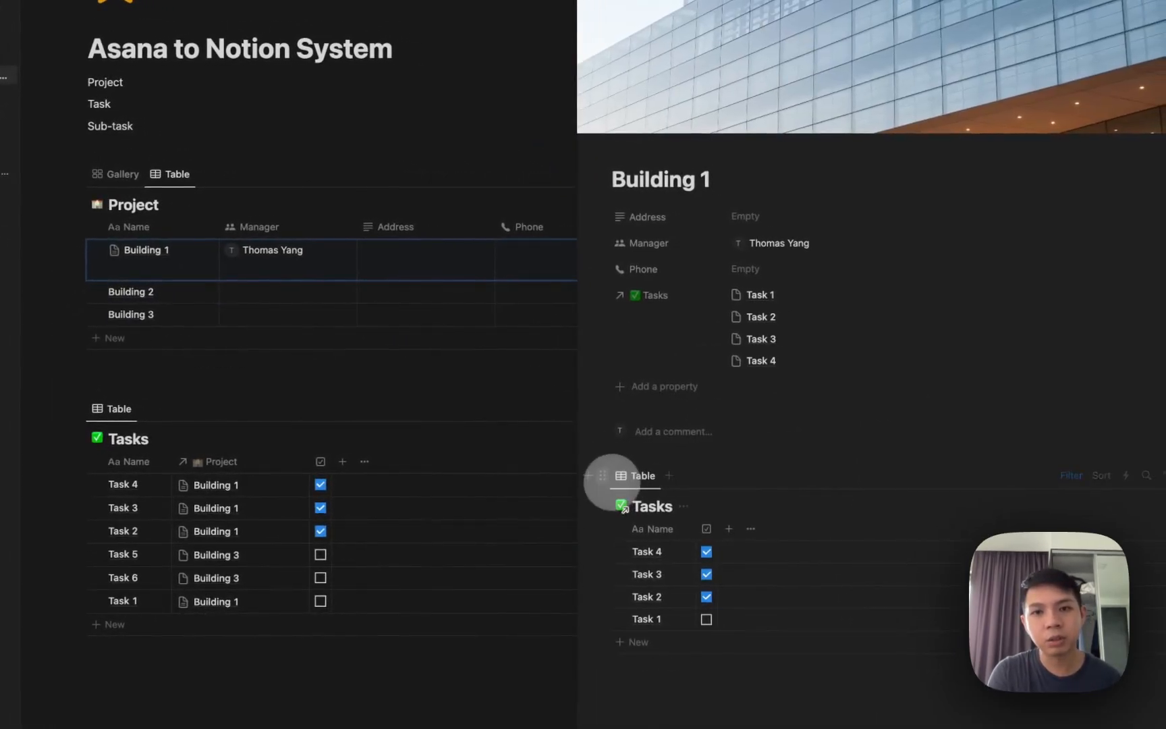
left_click(603, 476)
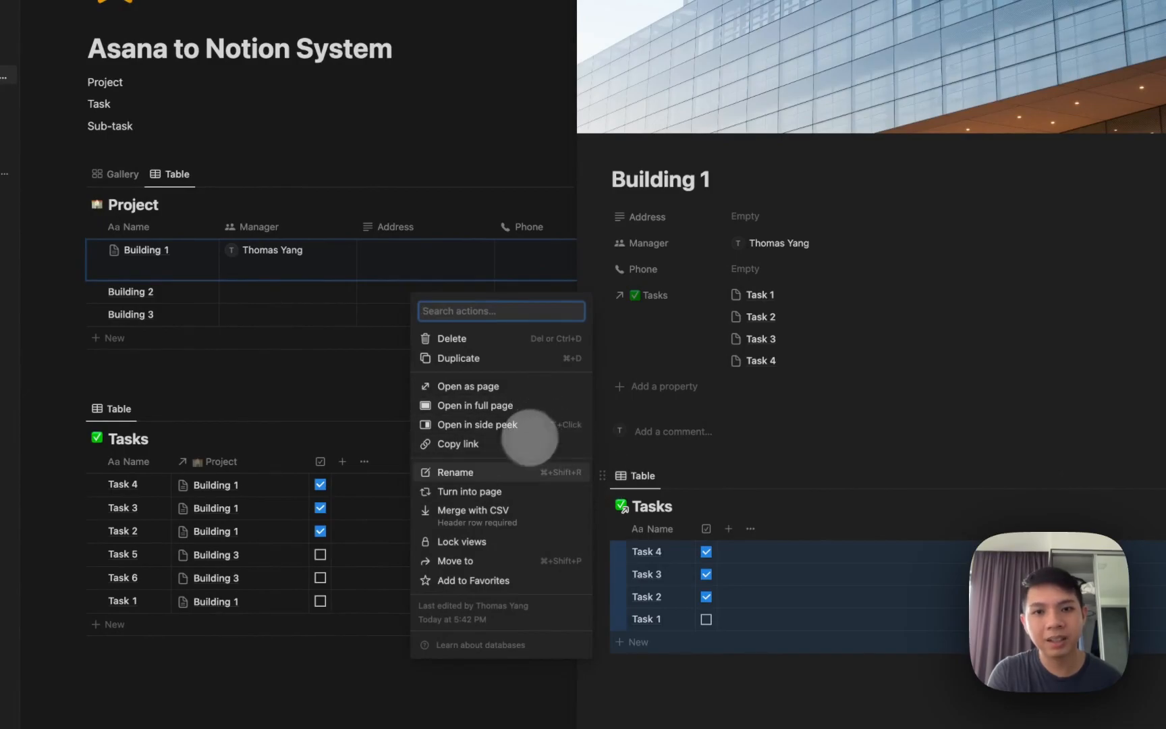
key("Escape")
key("Escape")
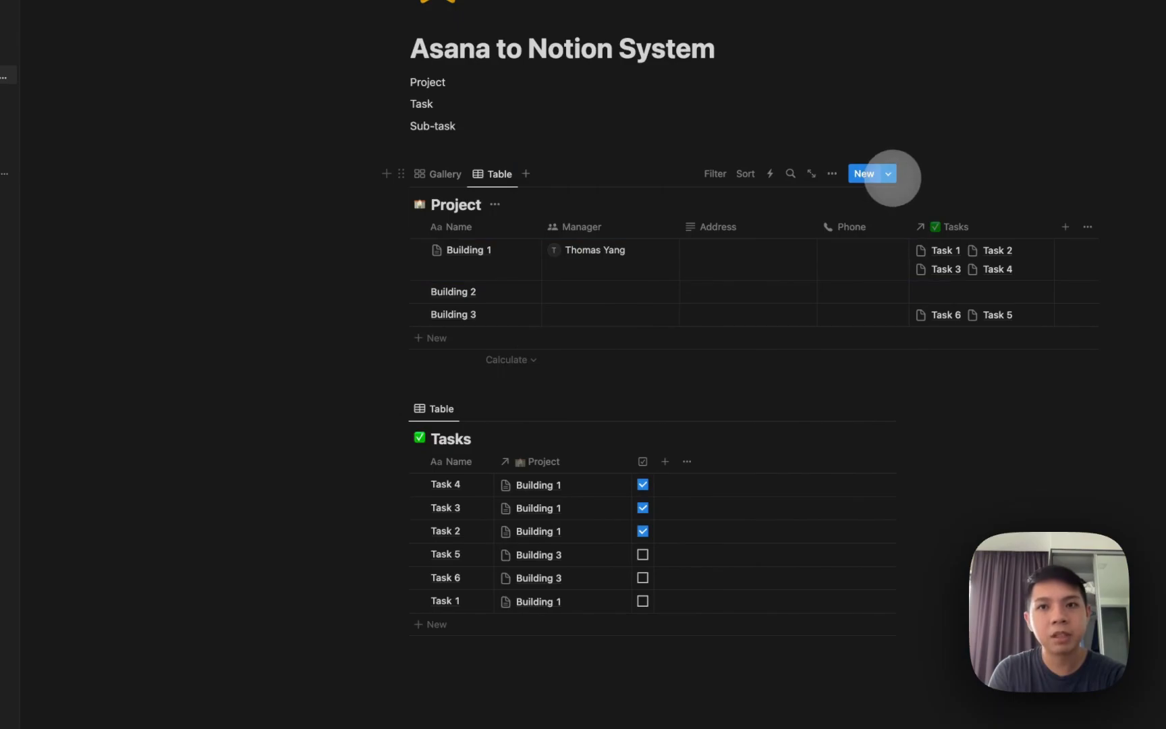
Create a new Project template with a linked Tasks table view, title hidden.
left_click(889, 174)
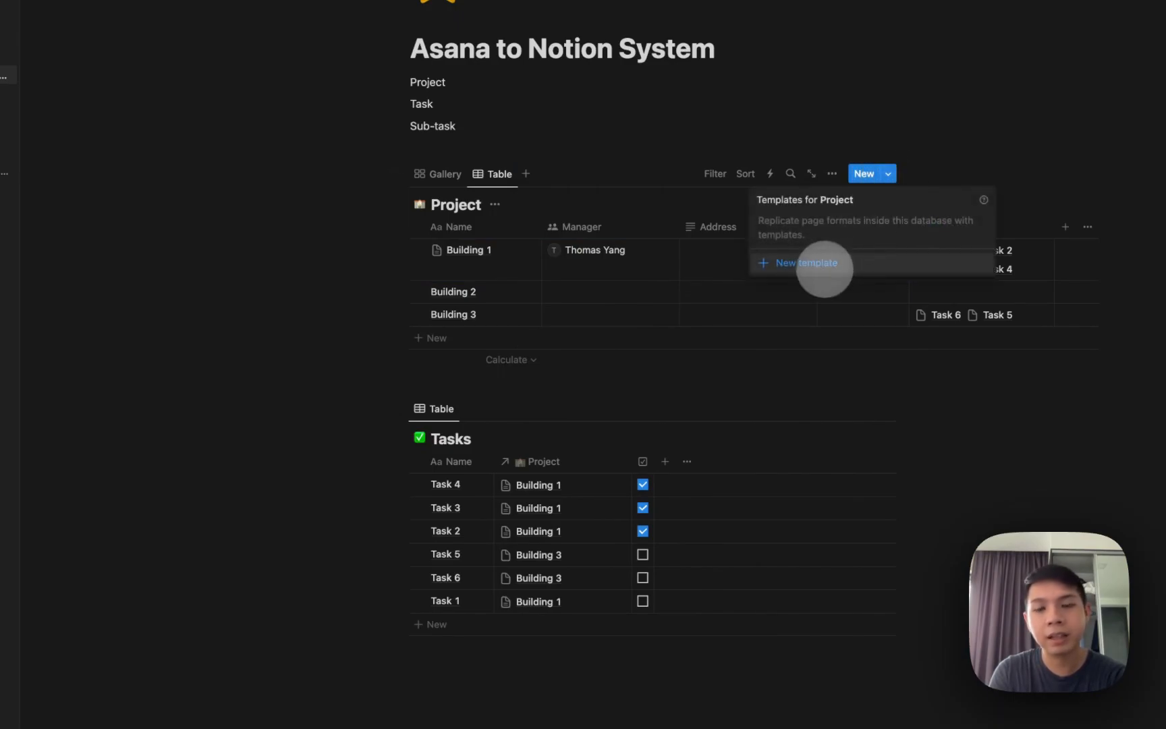
left_click(821, 264)
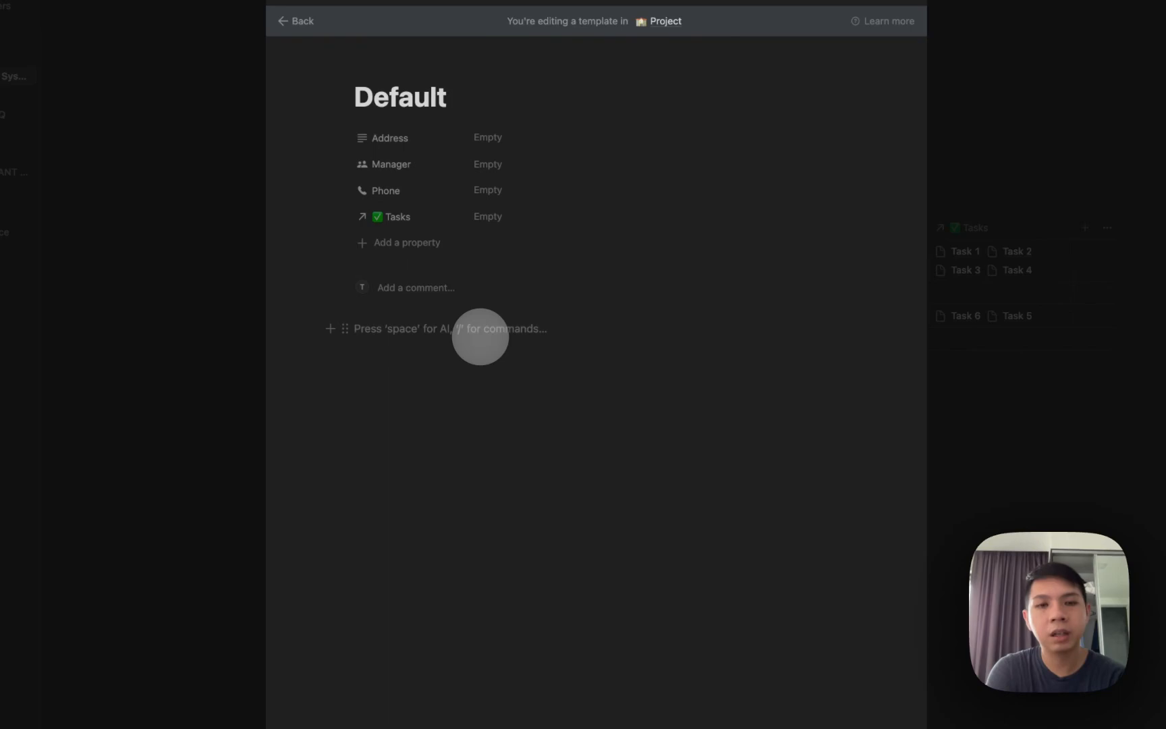
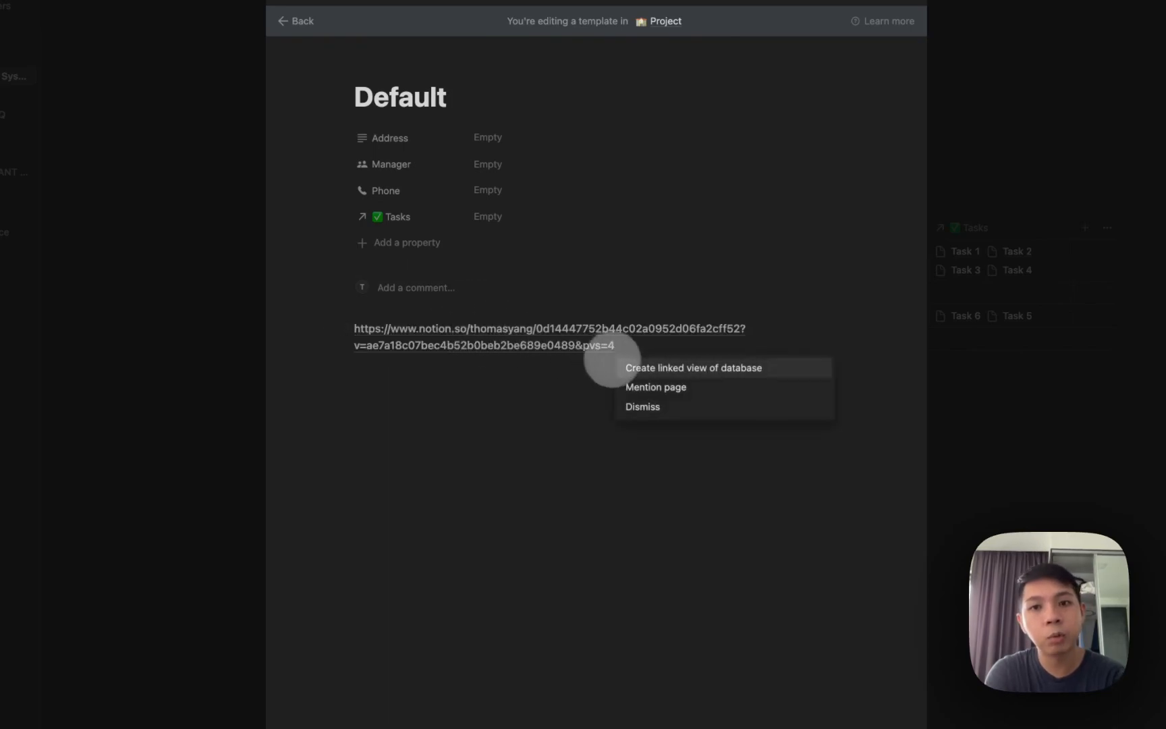
left_click(632, 367)
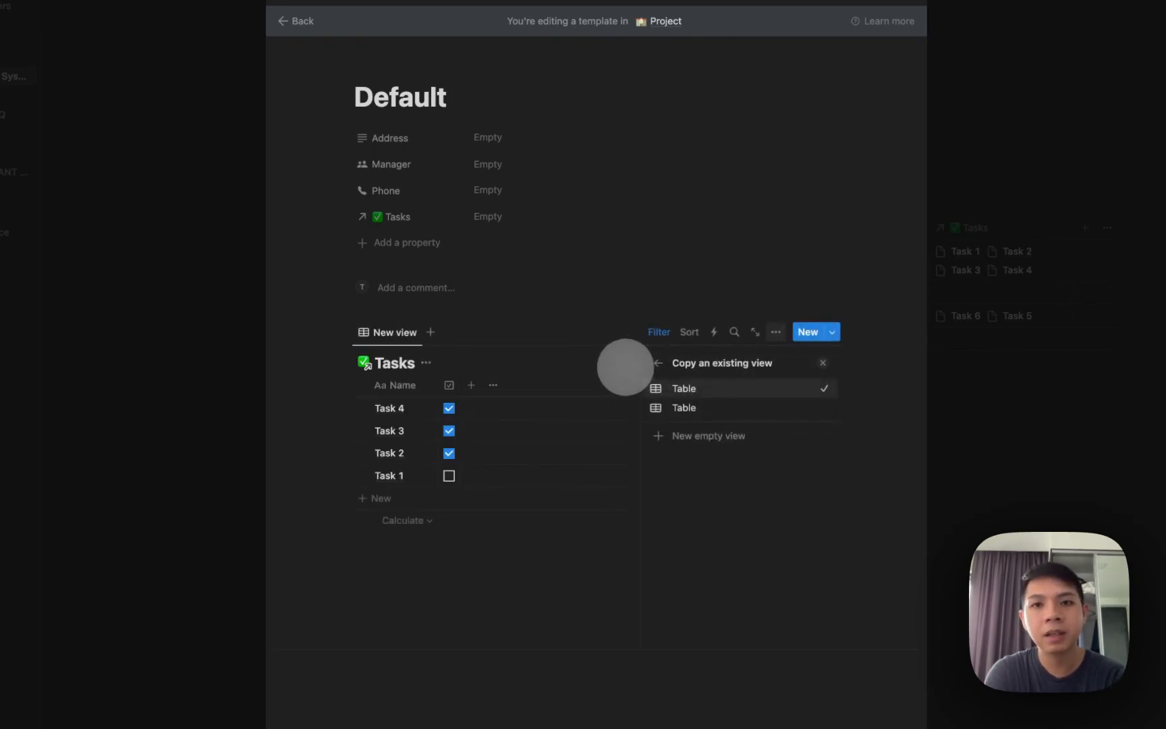
left_click(678, 388)
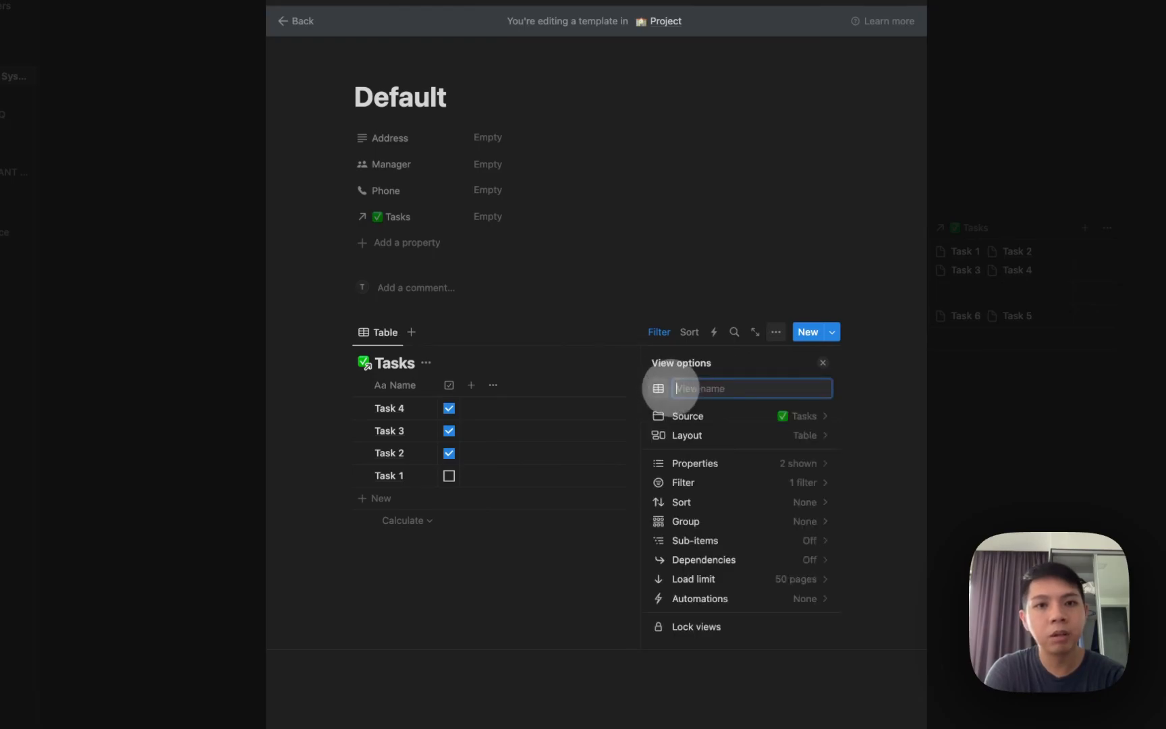
left_click(516, 363)
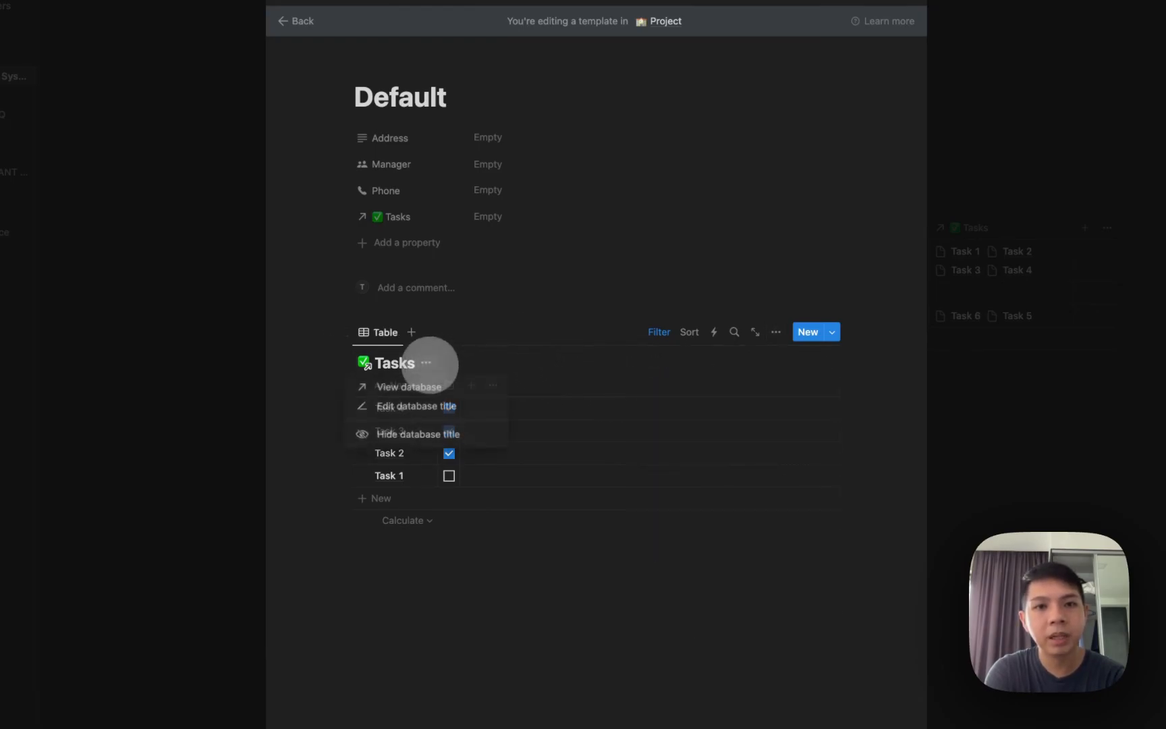
left_click(417, 434)
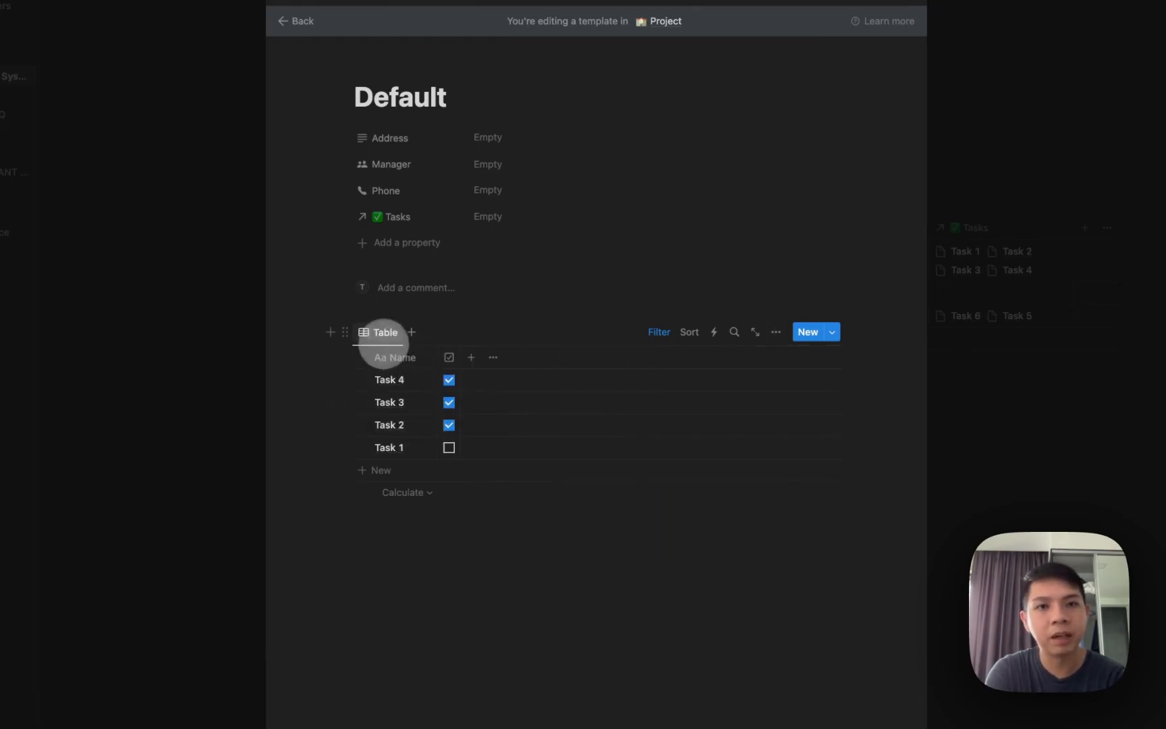
Rename the view Tasks and change its Project filter from Building 1 to Default.
left_click(384, 342)
left_click(385, 360)
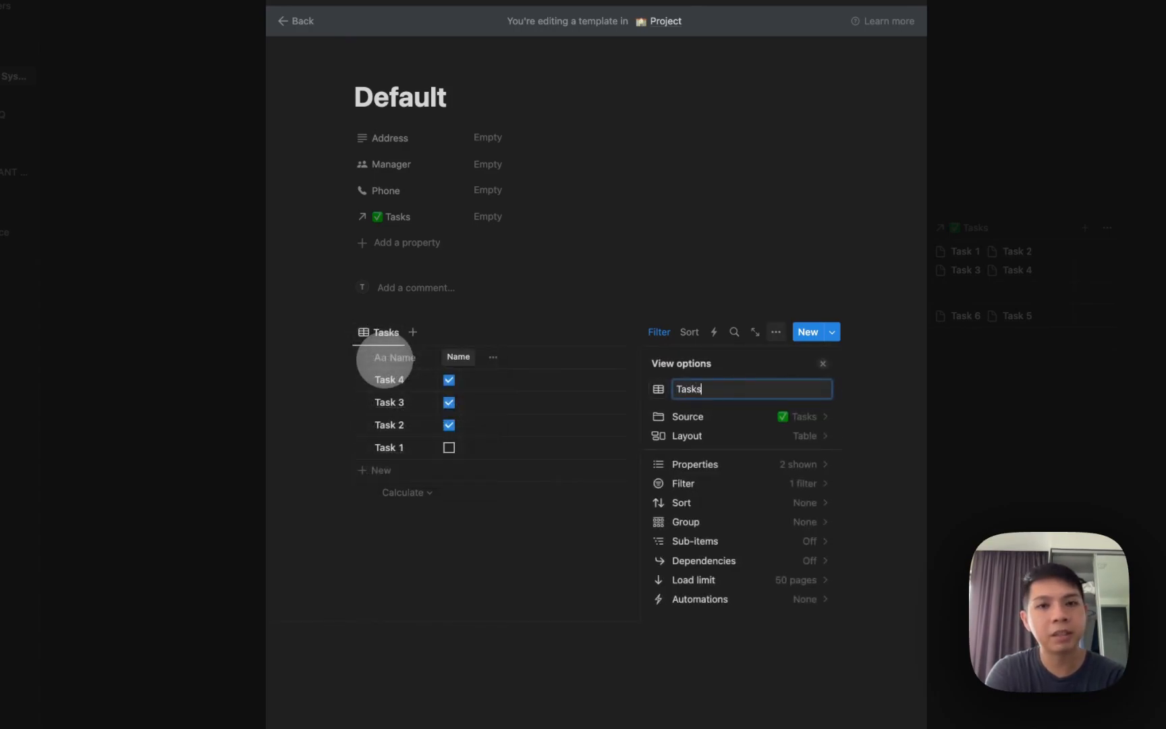
left_click(511, 331)
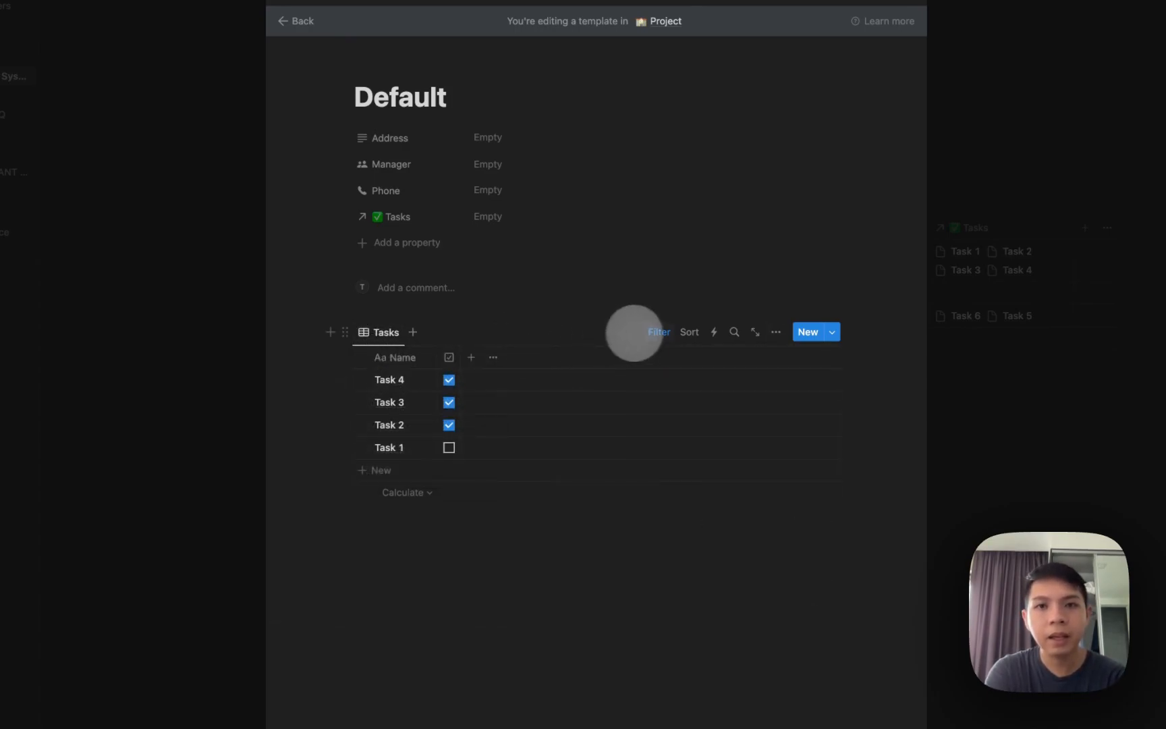
left_click(653, 332)
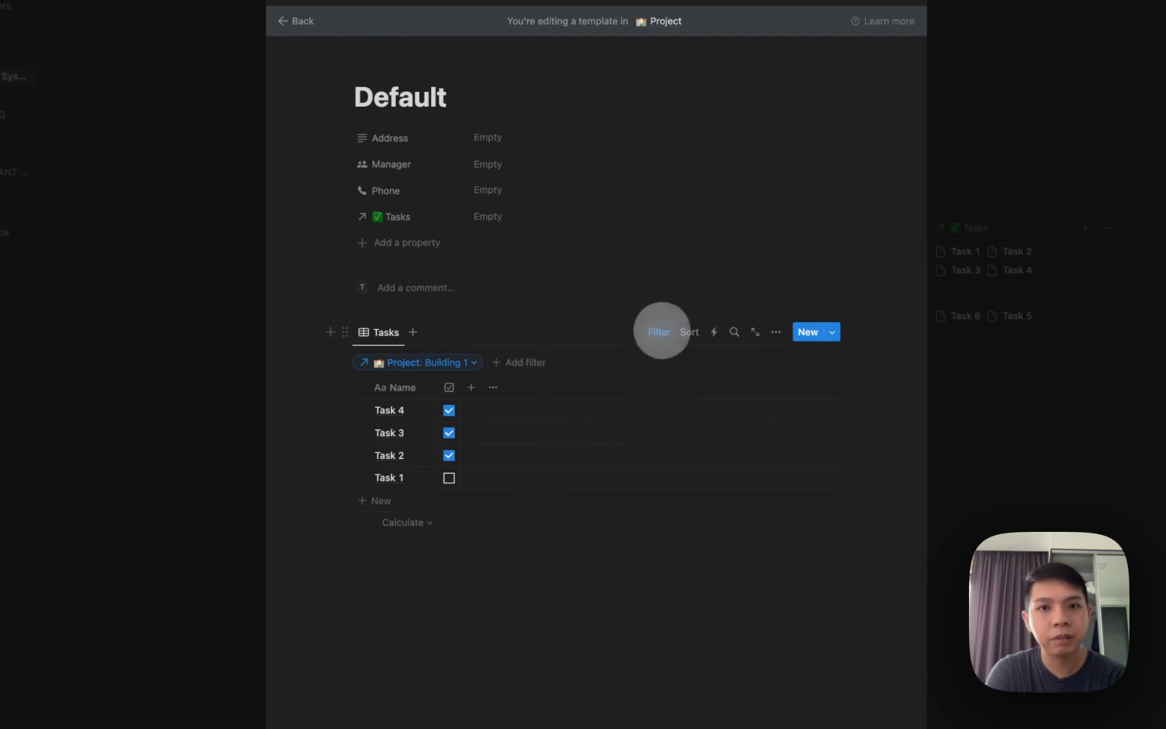
left_click(477, 362)
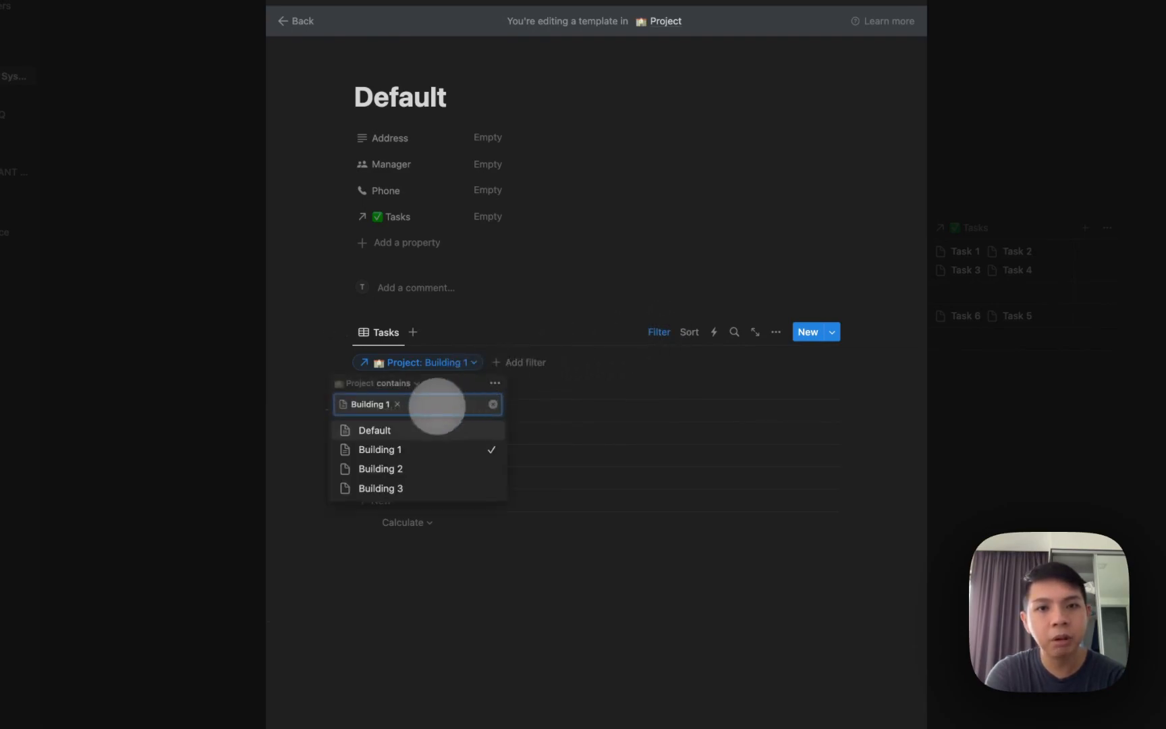
key("BackSpace")
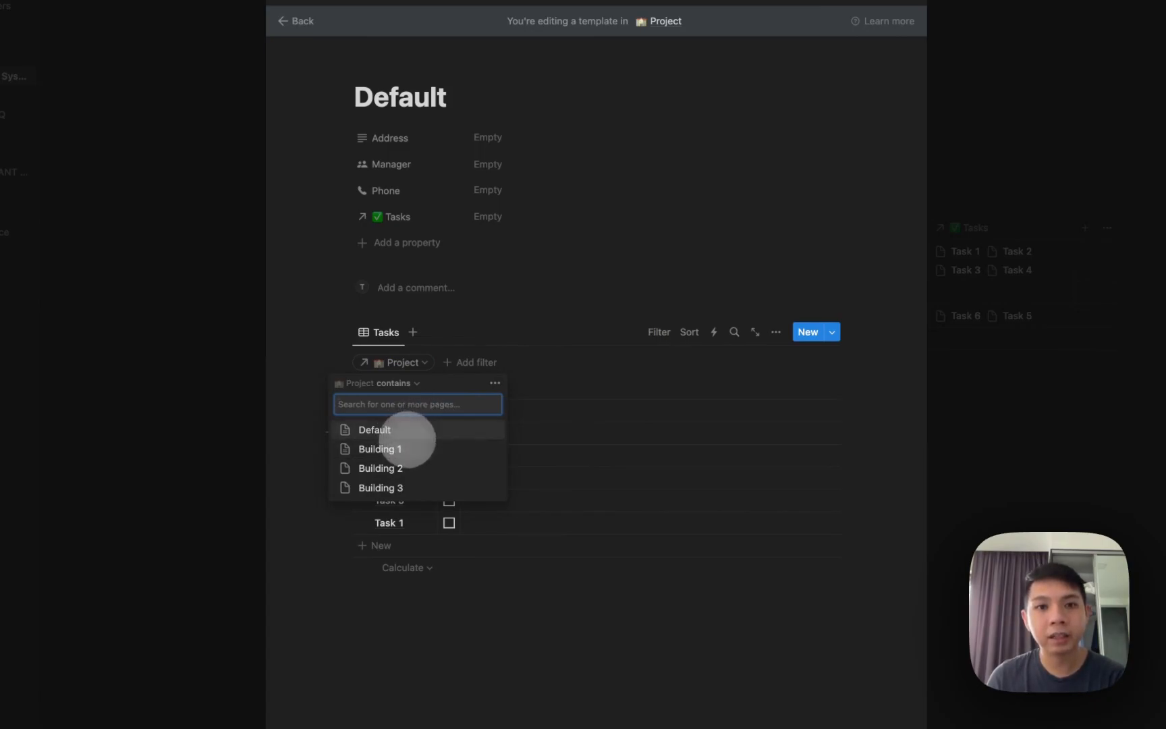
left_click(428, 429)
left_click(554, 246)
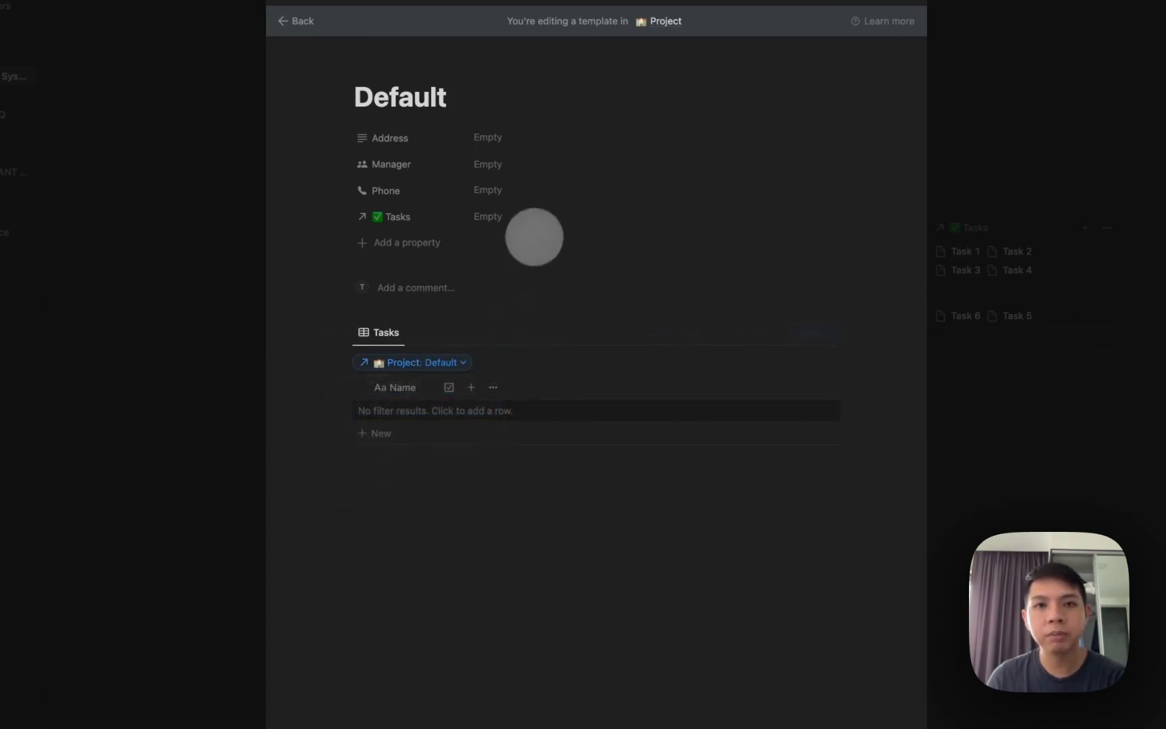
Give the template page a house emoji icon.
left_click(398, 72)
left_click(369, 130)
type("house")
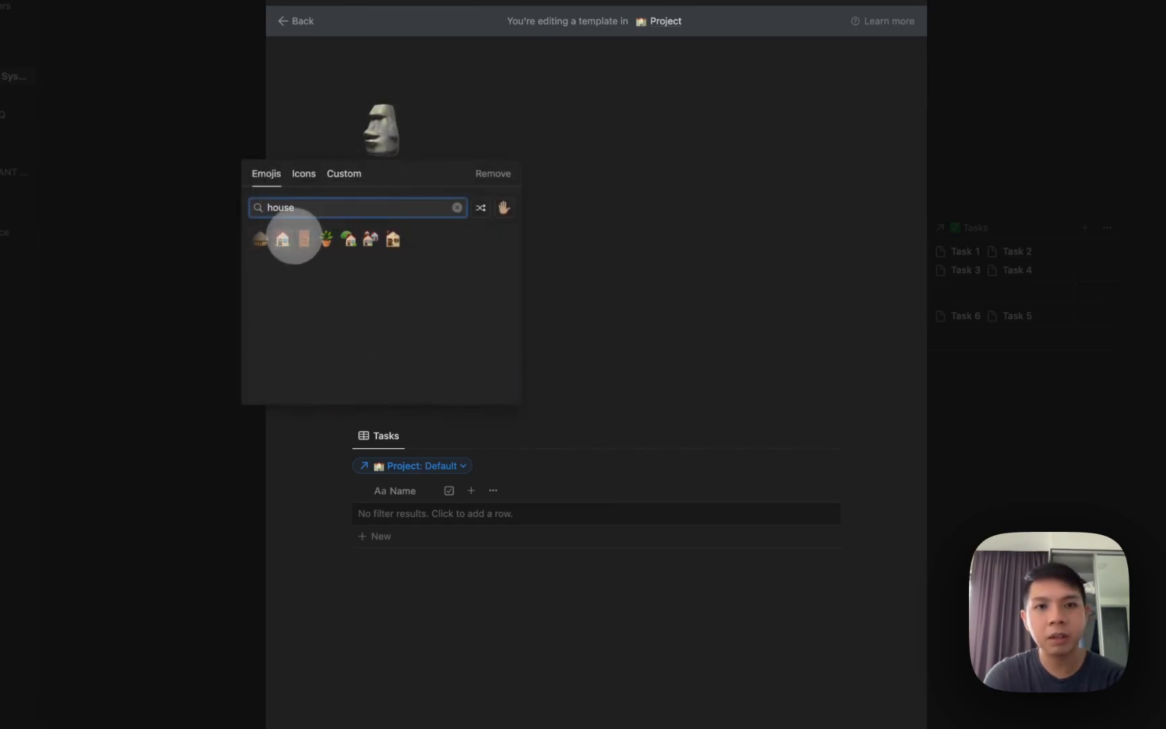
left_click(270, 246)
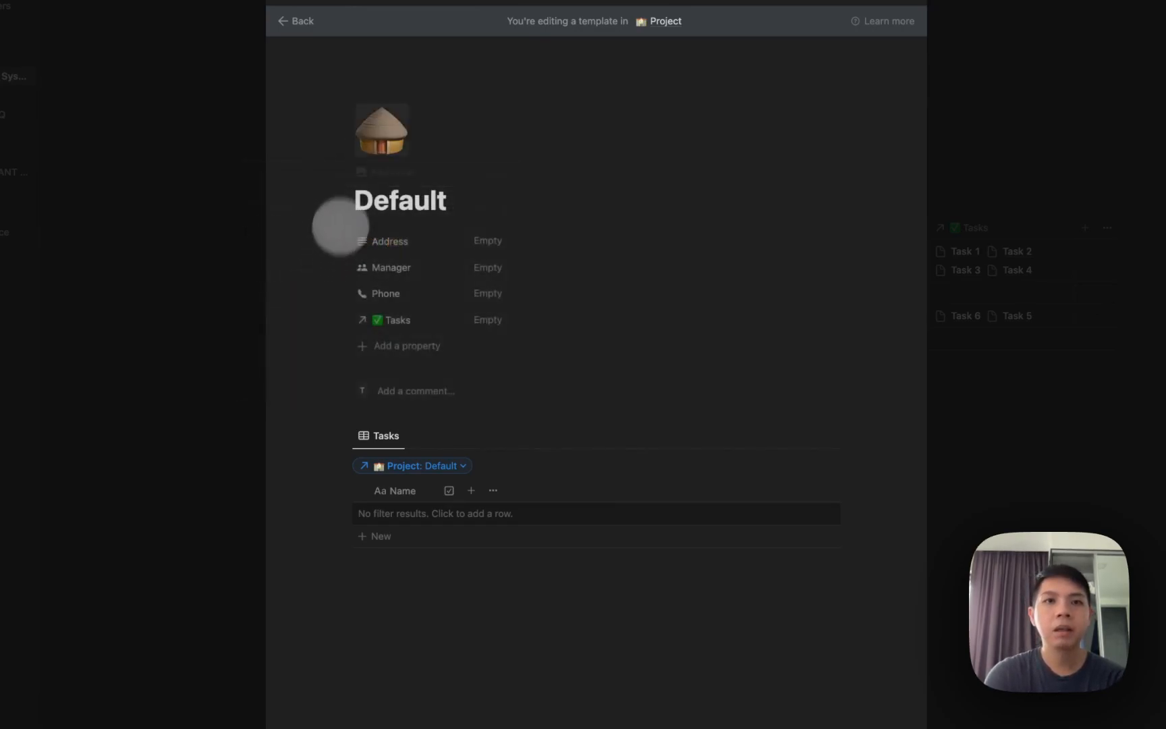
left_click(362, 138)
type("house")
left_click(283, 239)
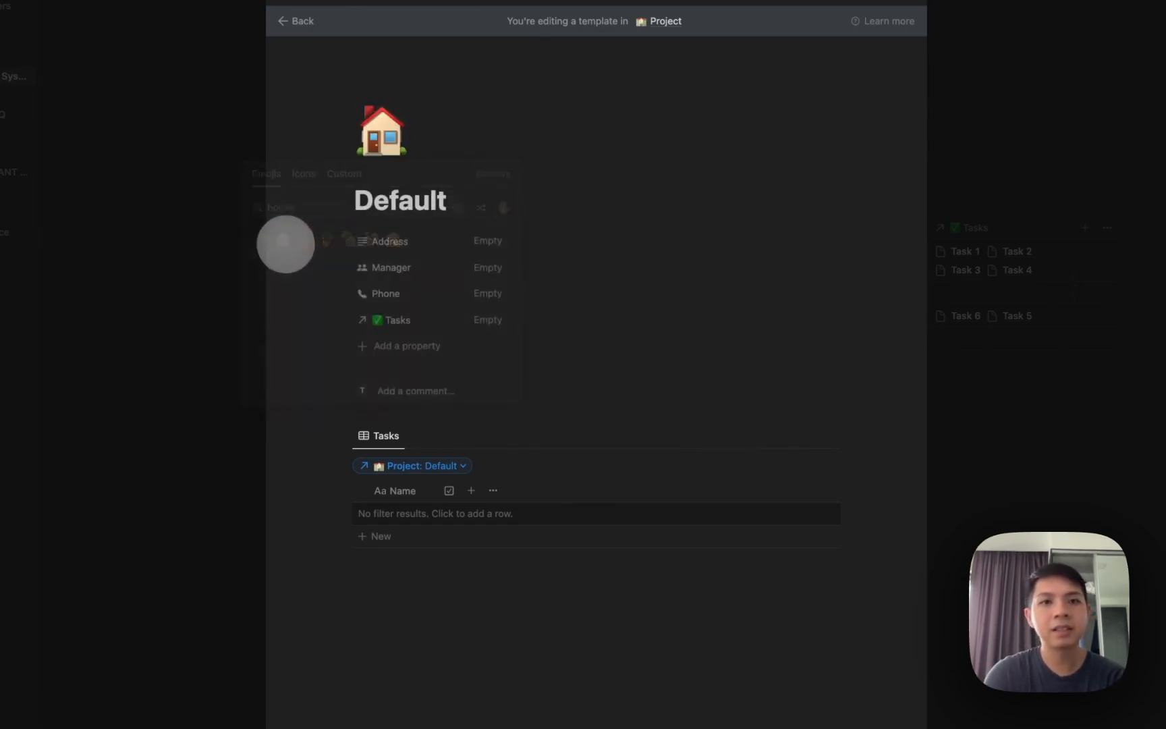
Hide the filter row, lock the Tasks view, and close the template.
left_click(662, 435)
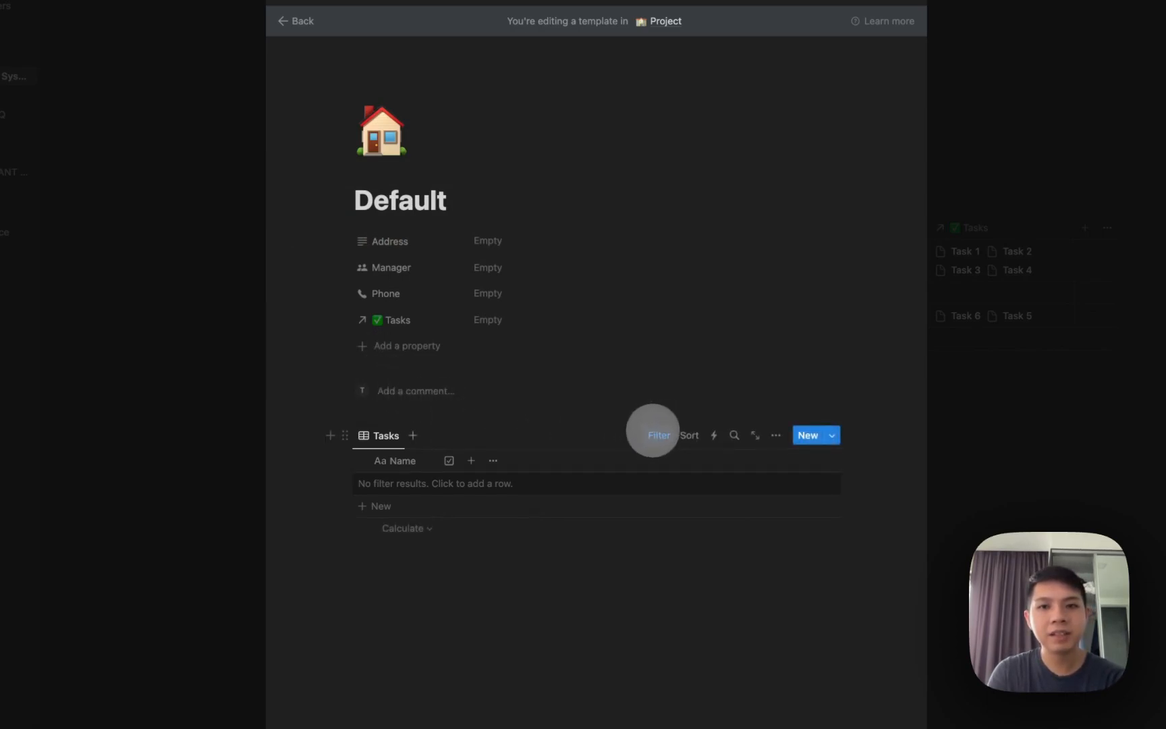
left_click(776, 435)
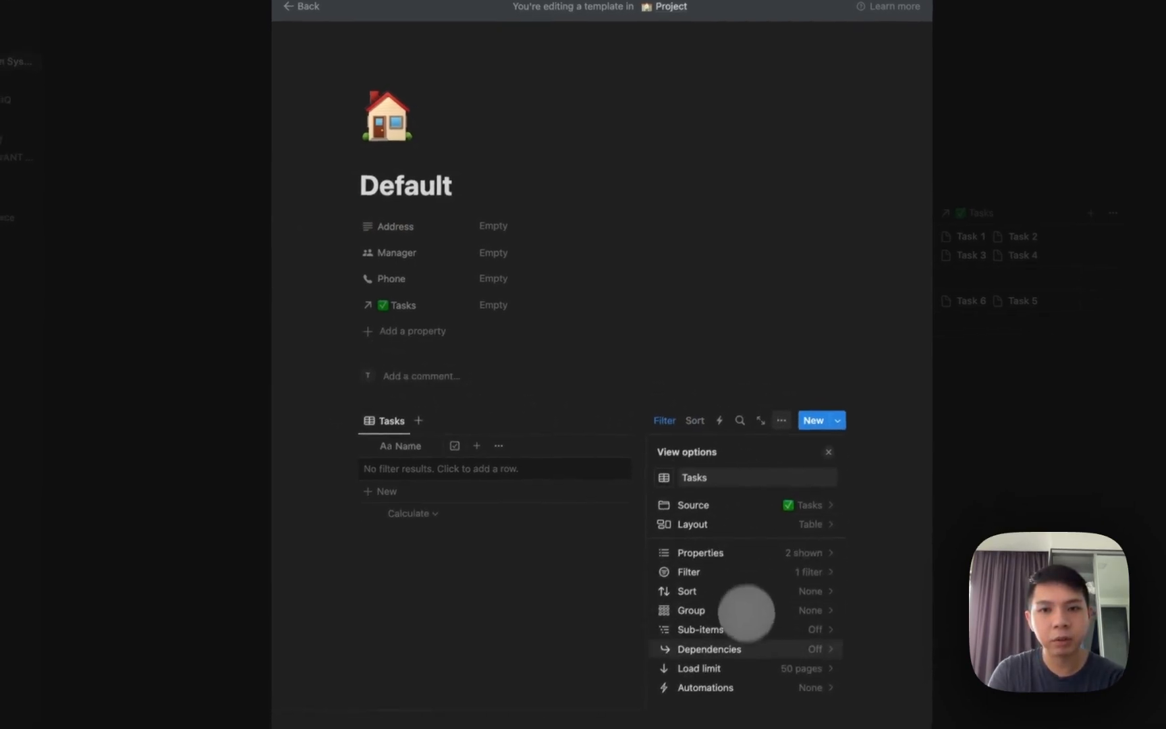
scroll(747, 612, "down", 3)
left_click(746, 620)
left_click(675, 289)
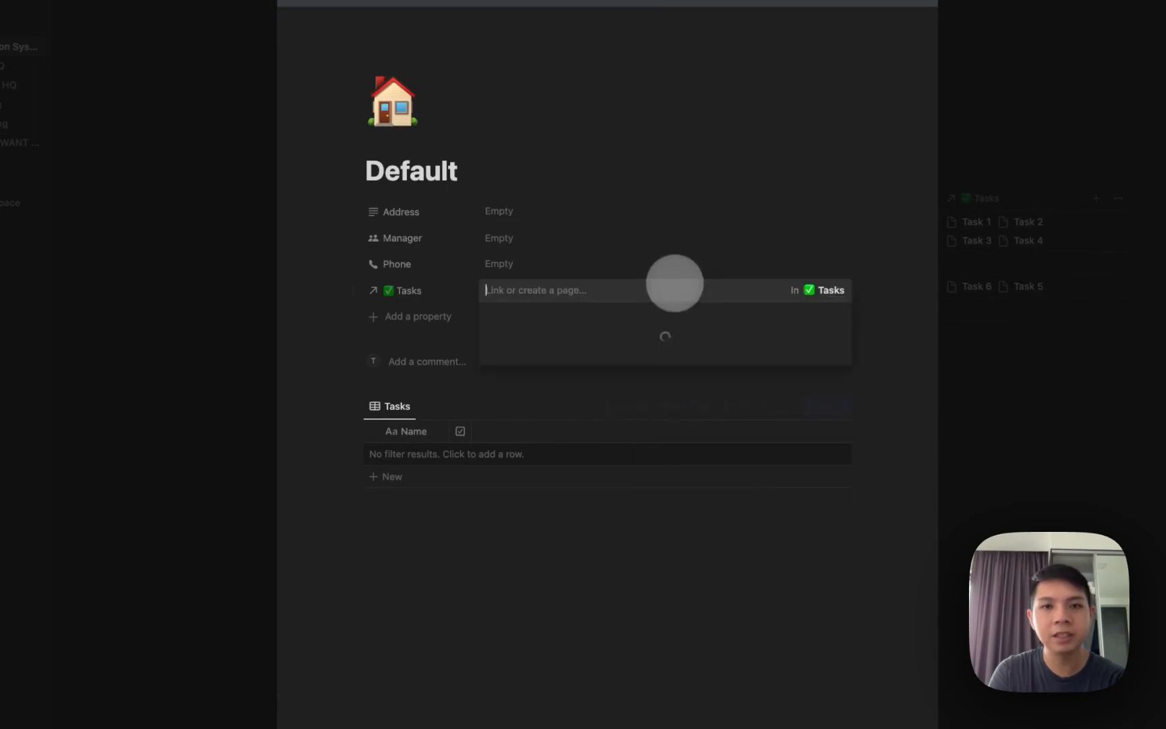
left_click(435, 355)
left_click(271, 405)
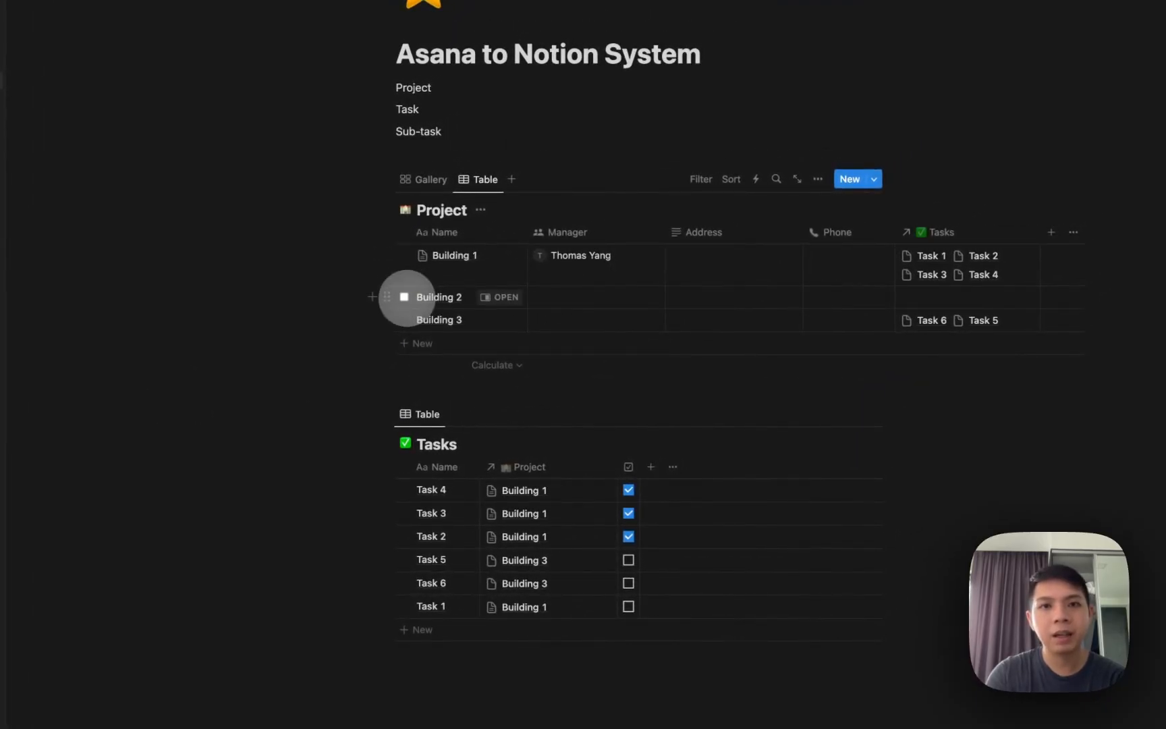
Apply the Default template to the Building 2 project page.
left_click(404, 297)
left_click(500, 297)
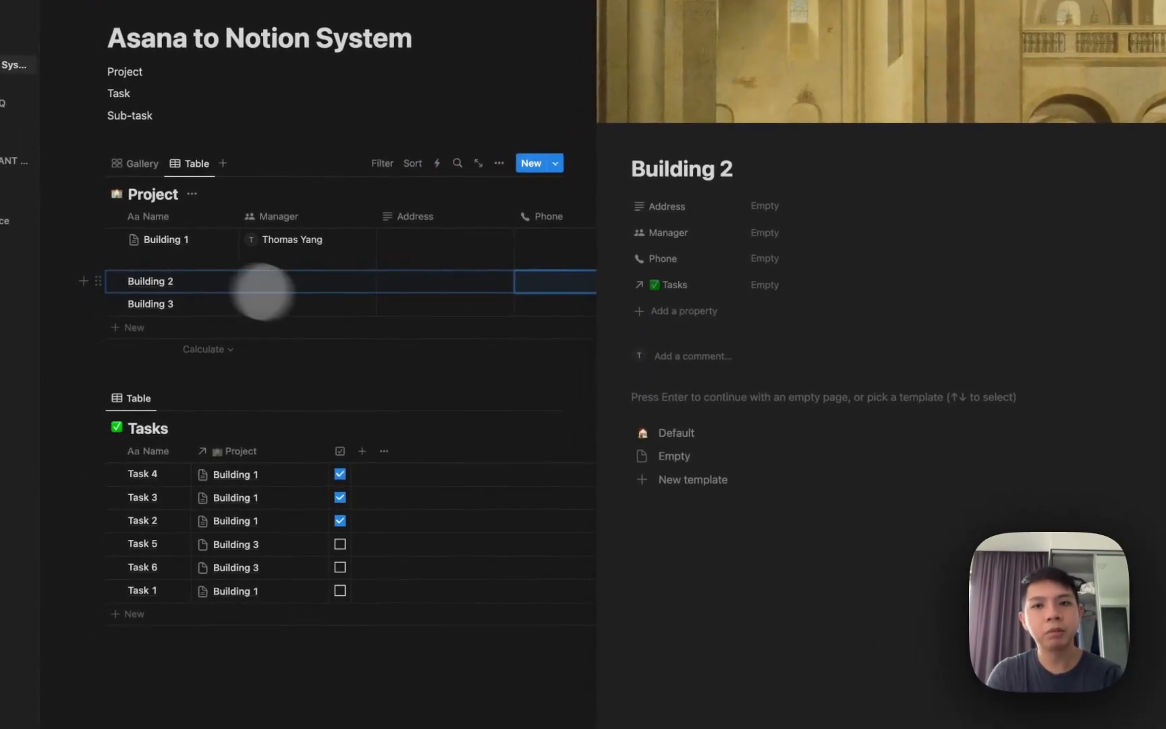
left_click(677, 433)
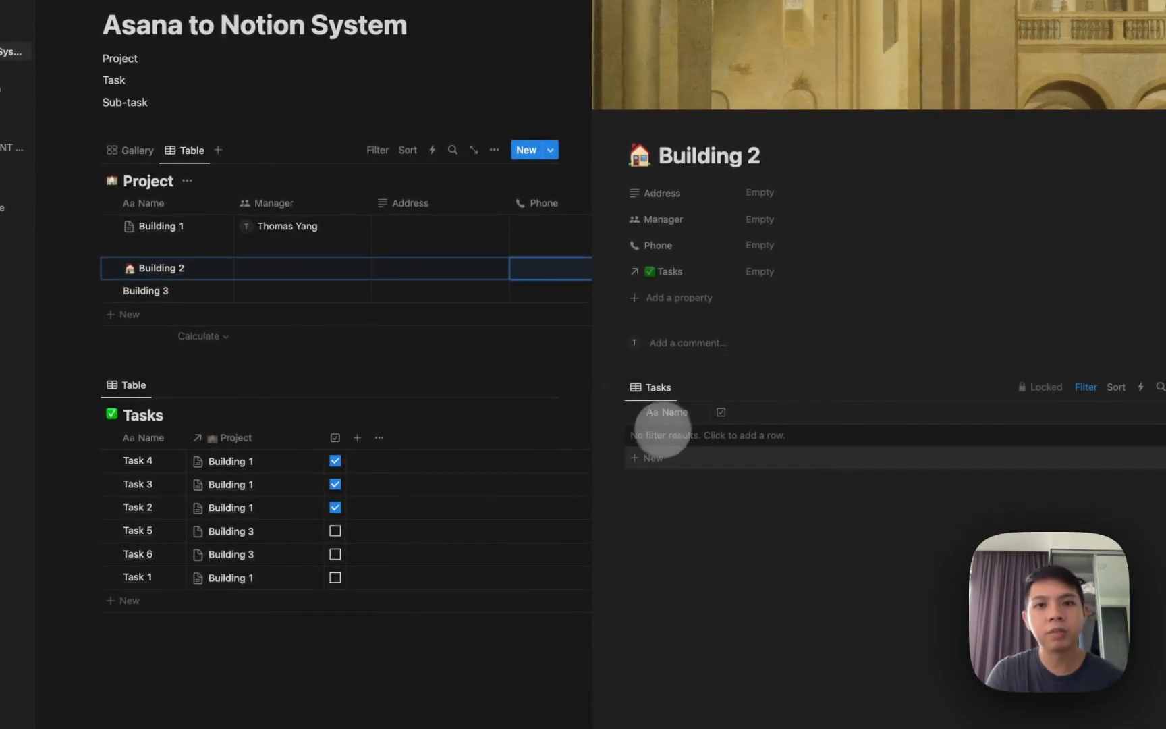
Add Task B-1 and Task B-2 to Building 2's task table.
left_click(664, 436)
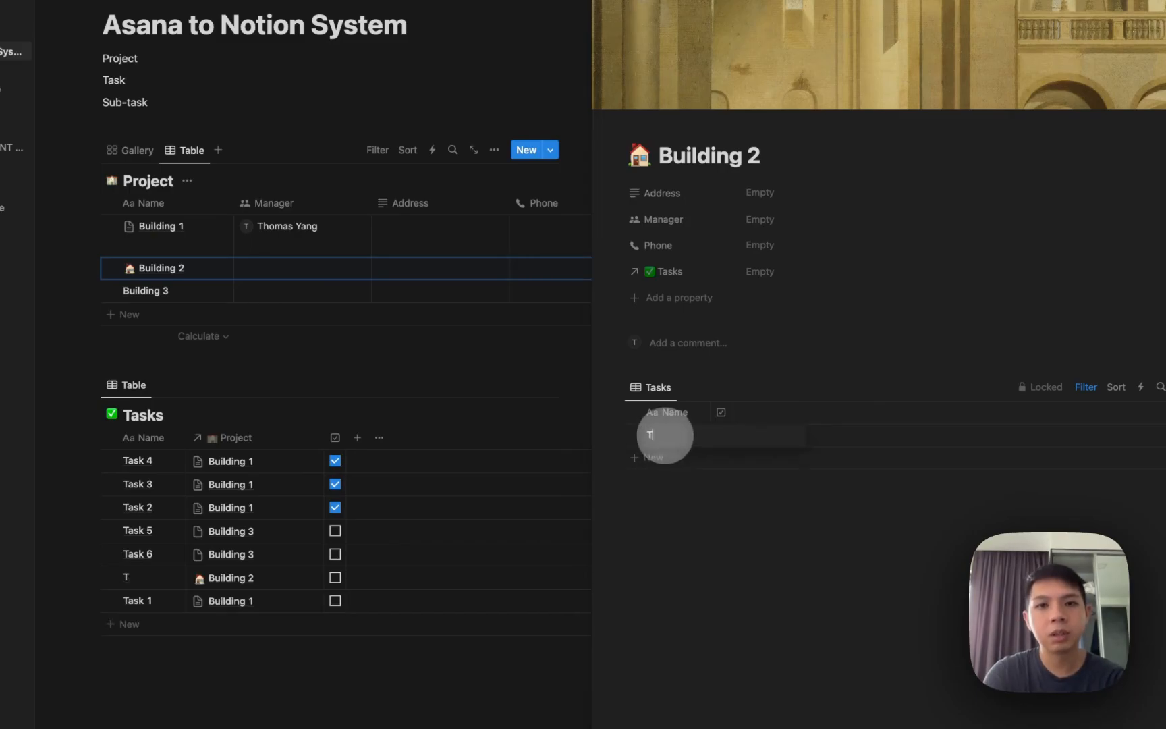
type("Task B-1")
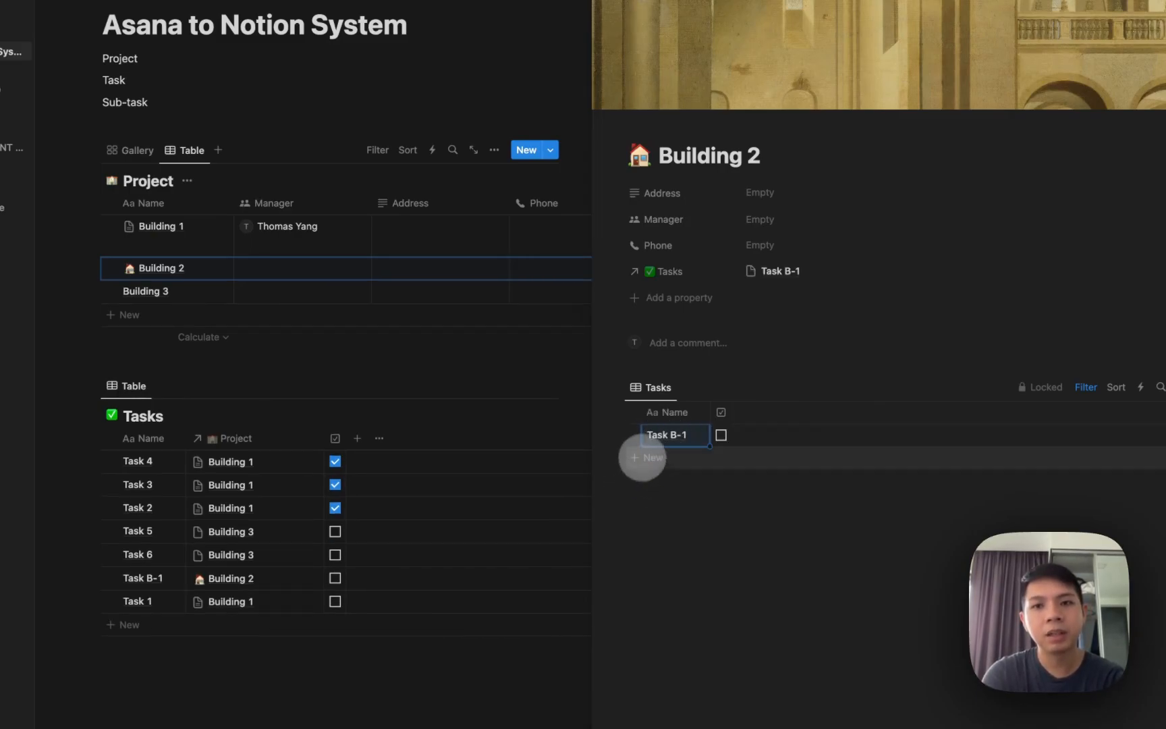
left_click(645, 458)
type("Task B-2")
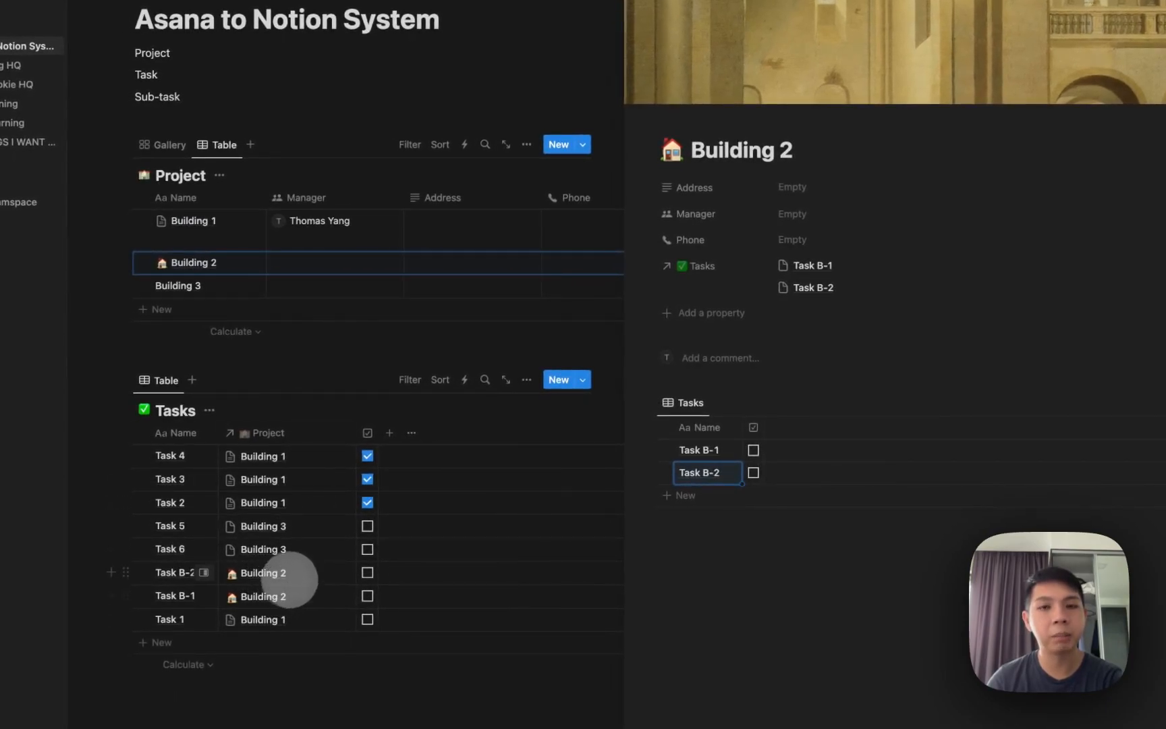
key("Escape")
key("Escape")
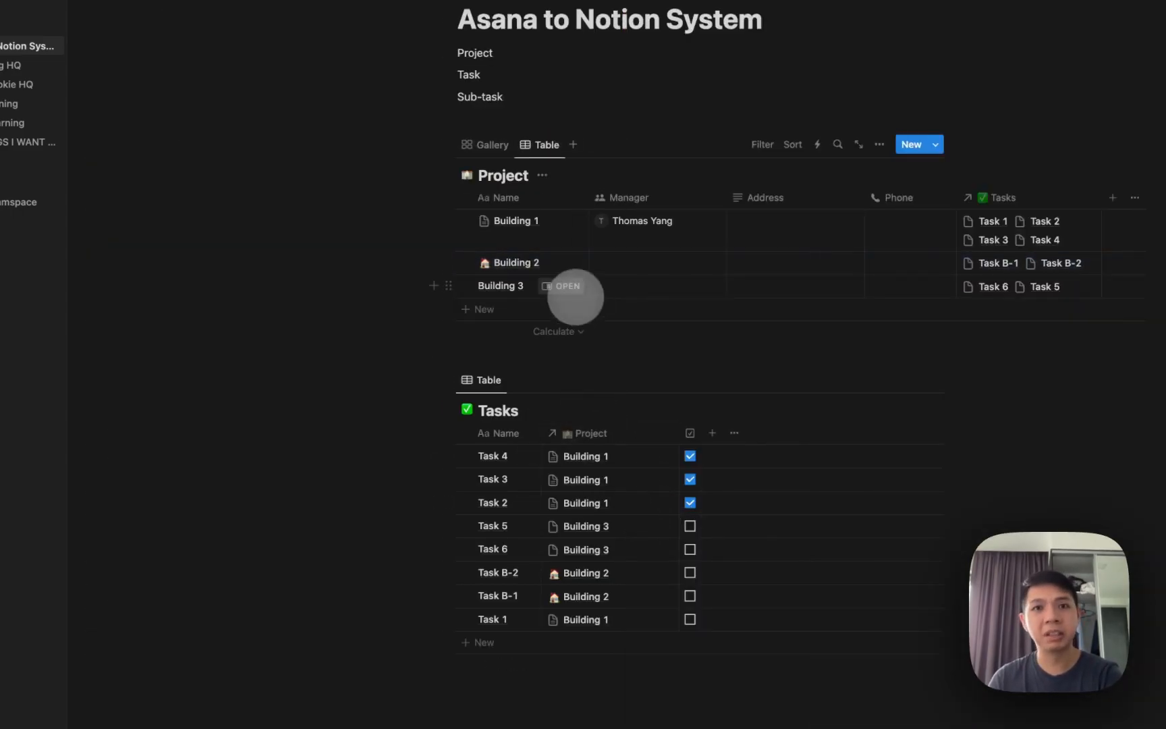
left_click(568, 287)
Set the house-icon Default template as the default for new Project pages, replacing Empty.
key("Escape")
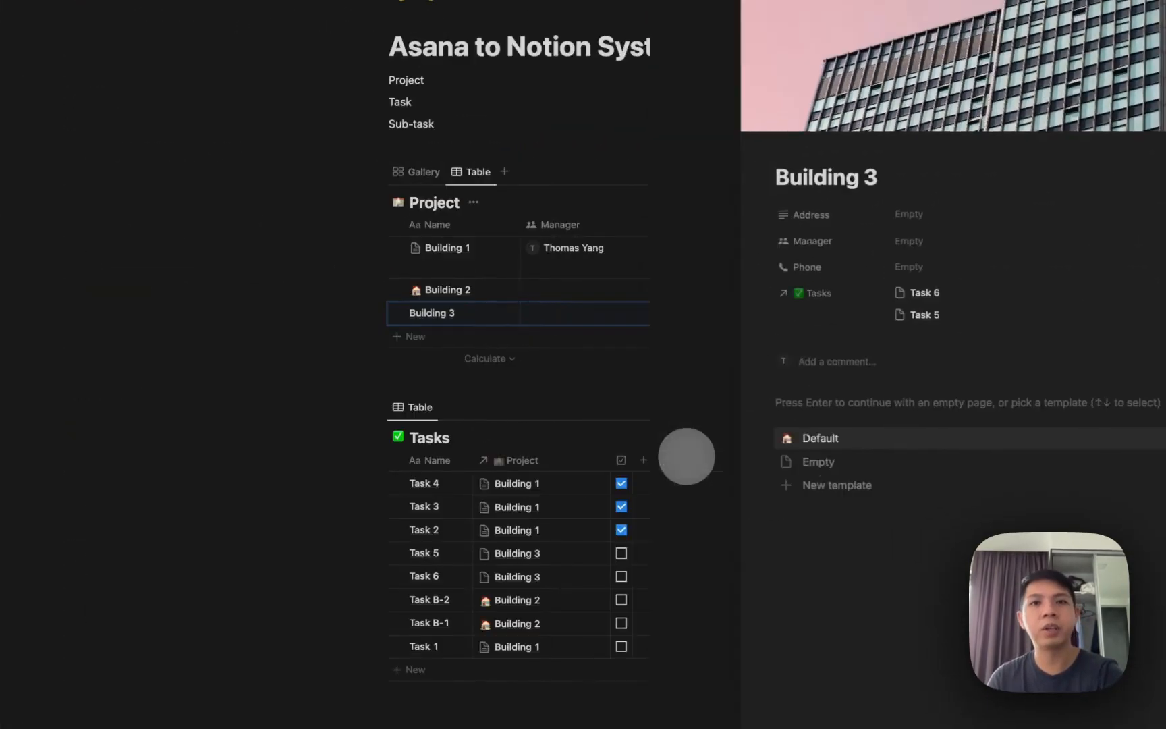
left_click(867, 172)
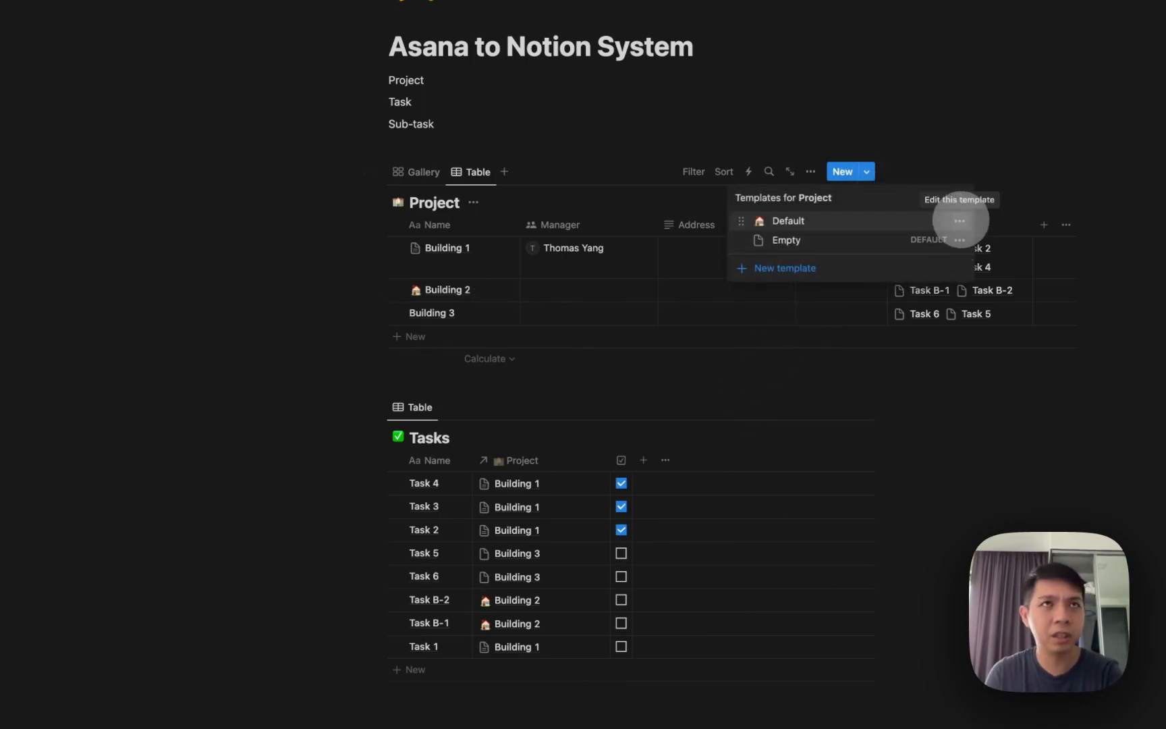
left_click(960, 221)
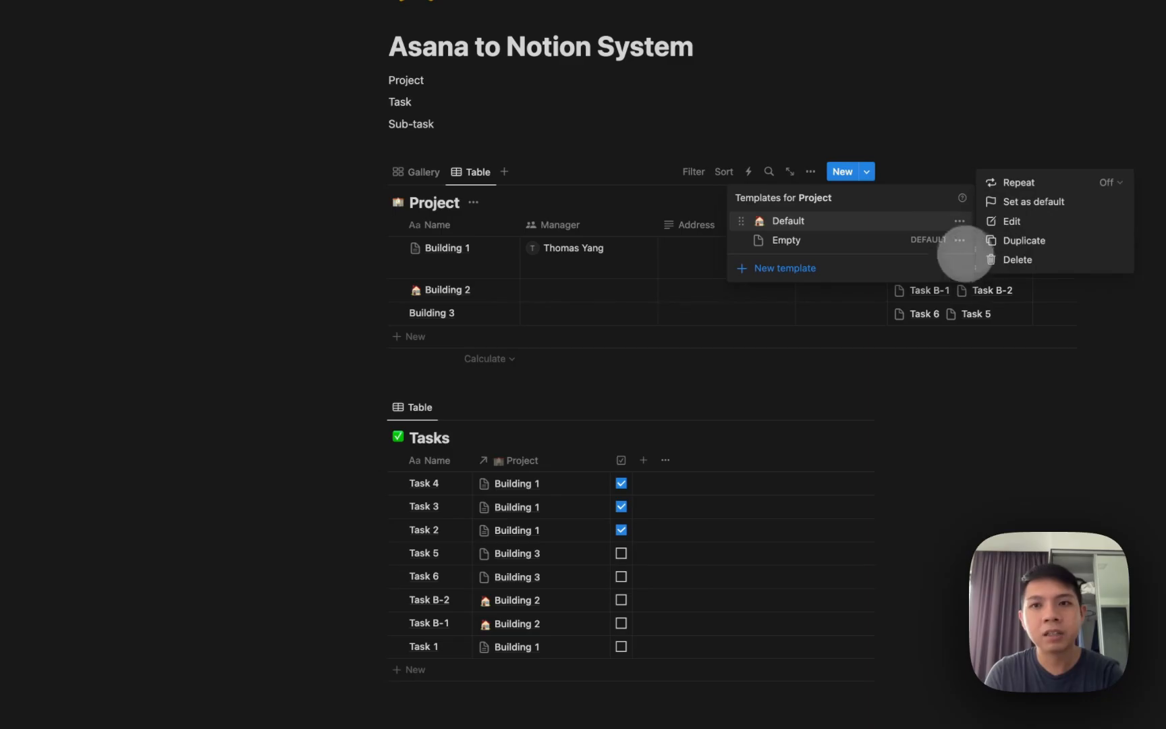
left_click(997, 201)
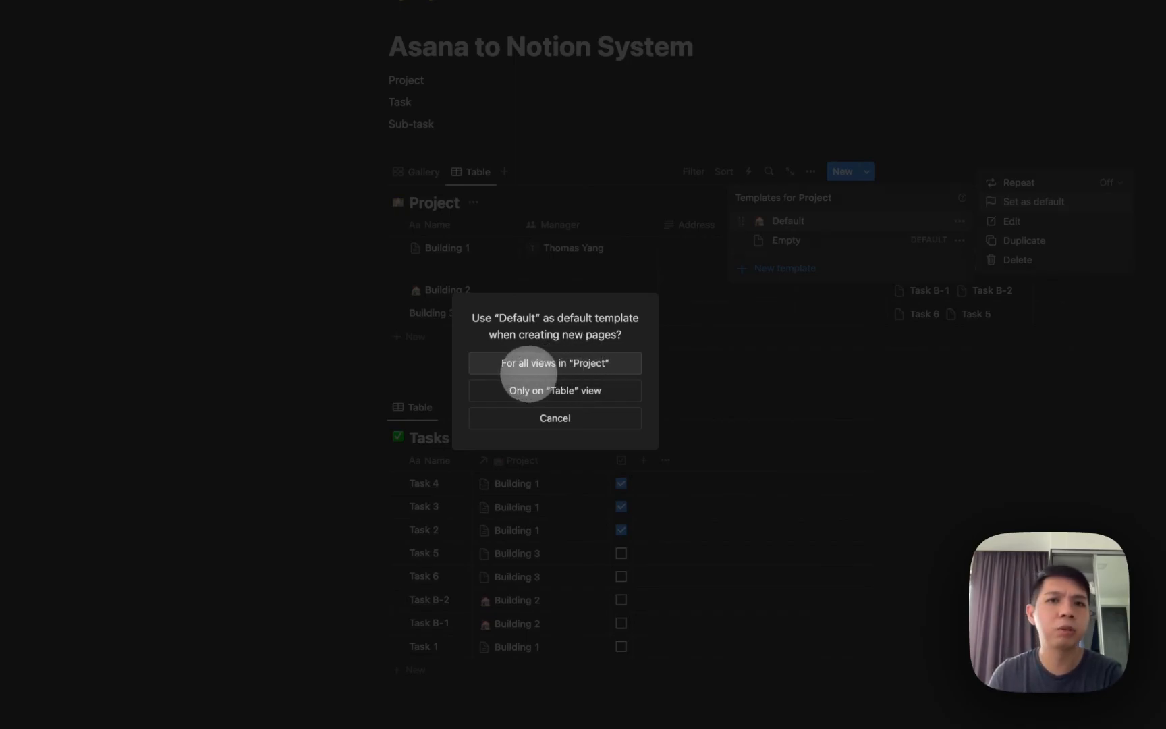
left_click(527, 365)
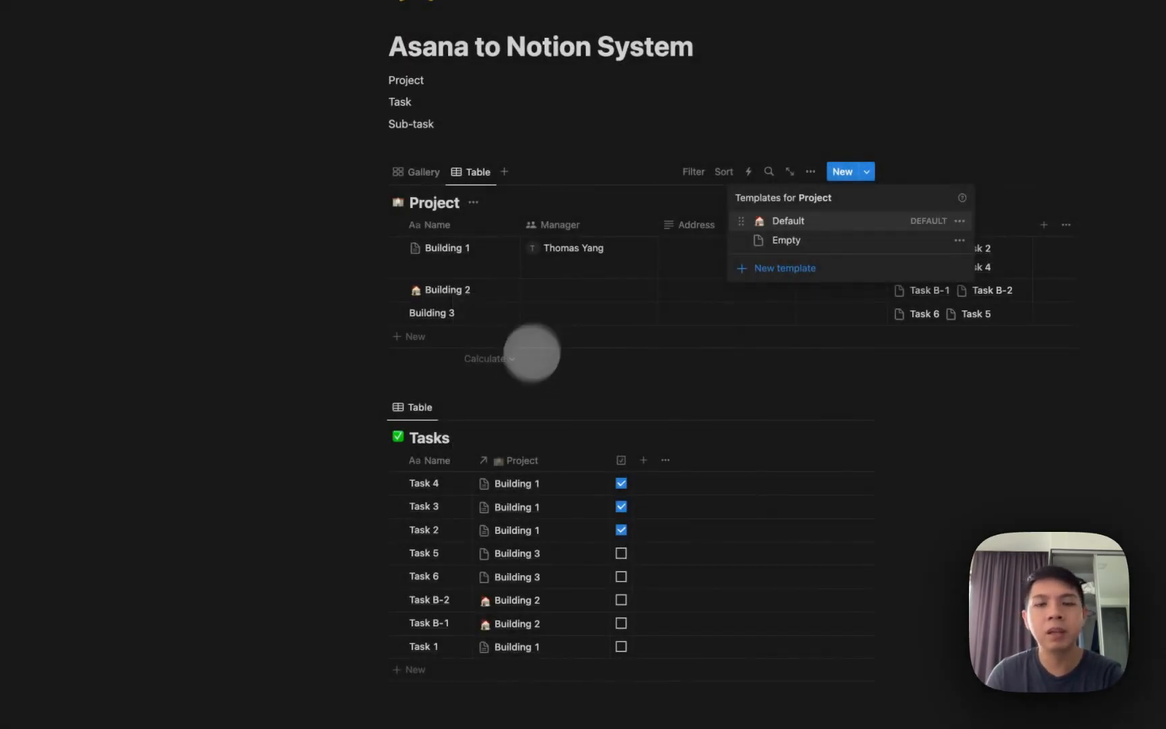
left_click(650, 180)
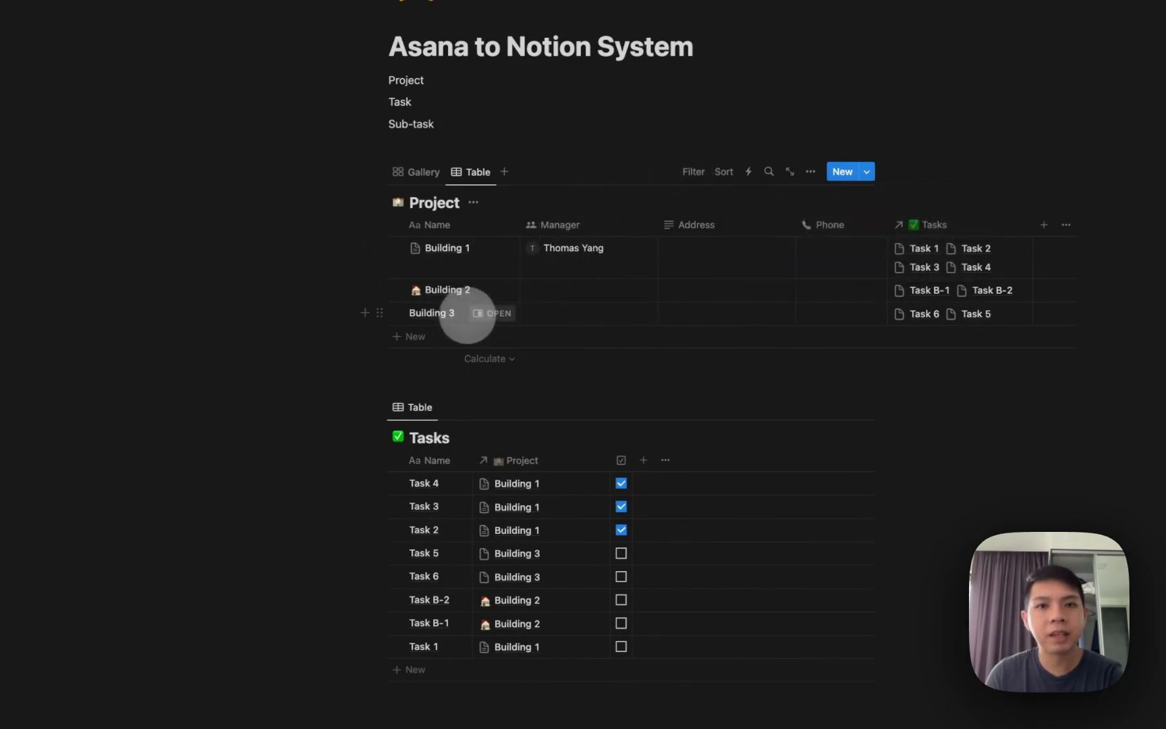
Delete Building 3 and recreate it as a new row from the default template.
left_click(397, 313)
key("Delete")
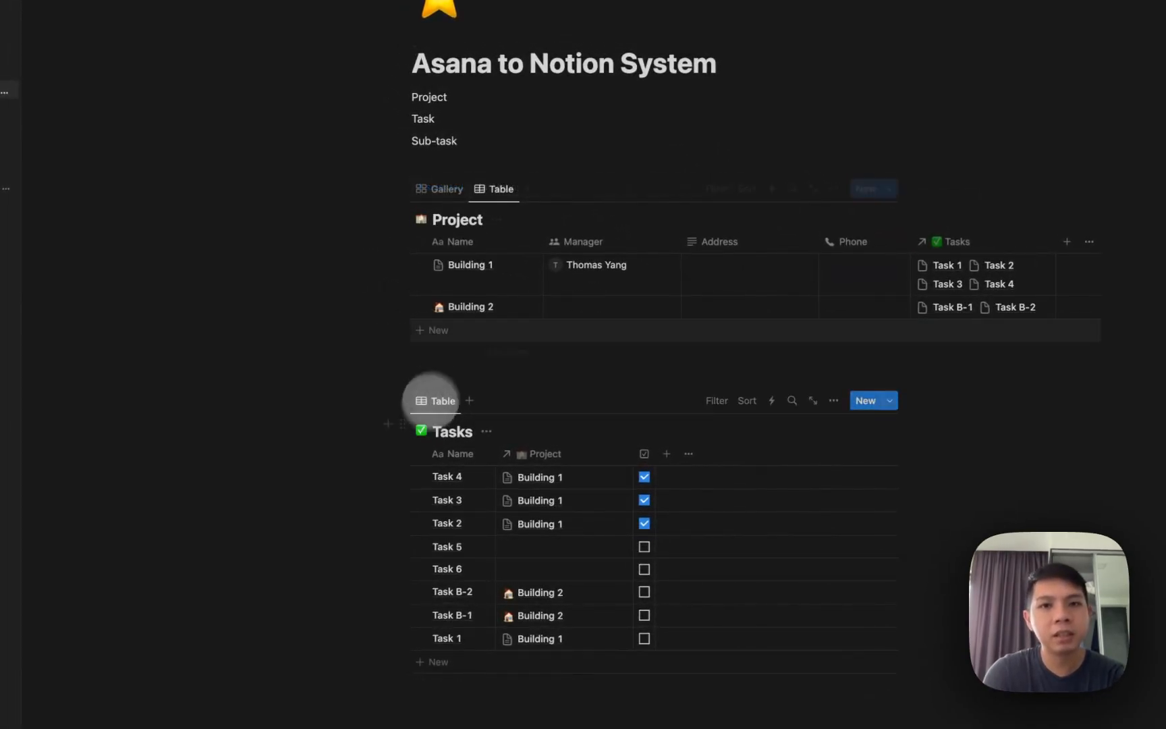
left_click(446, 330)
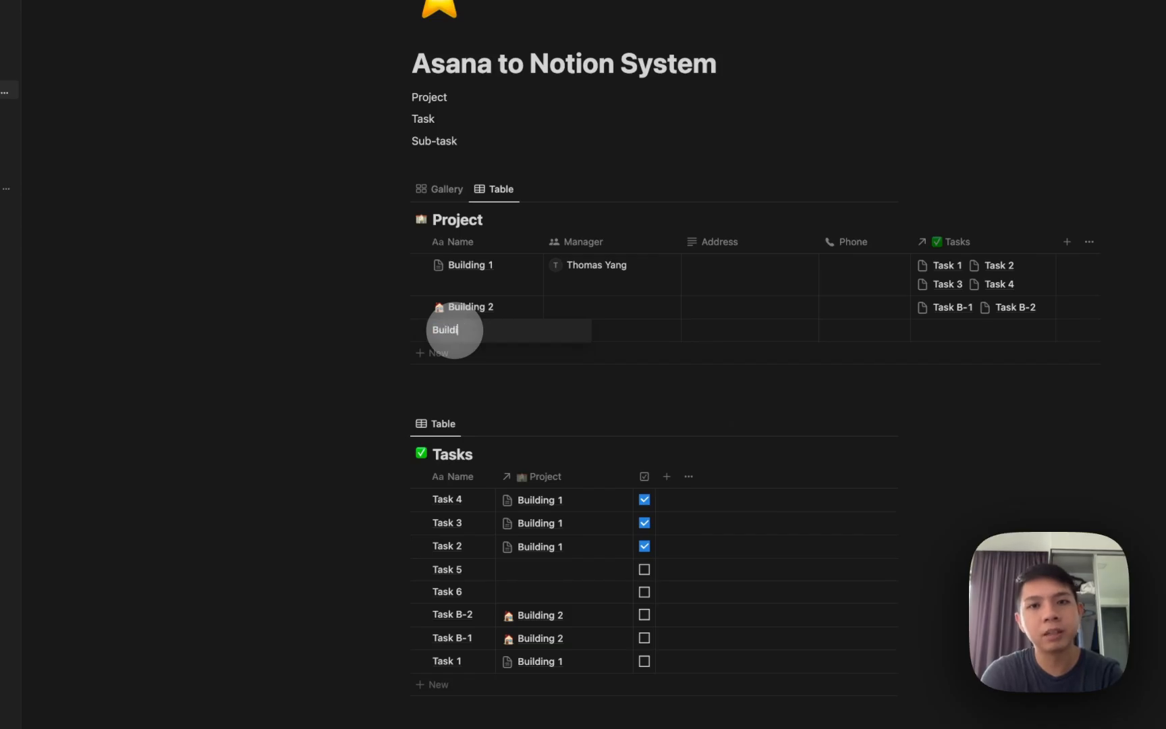
key("Return")
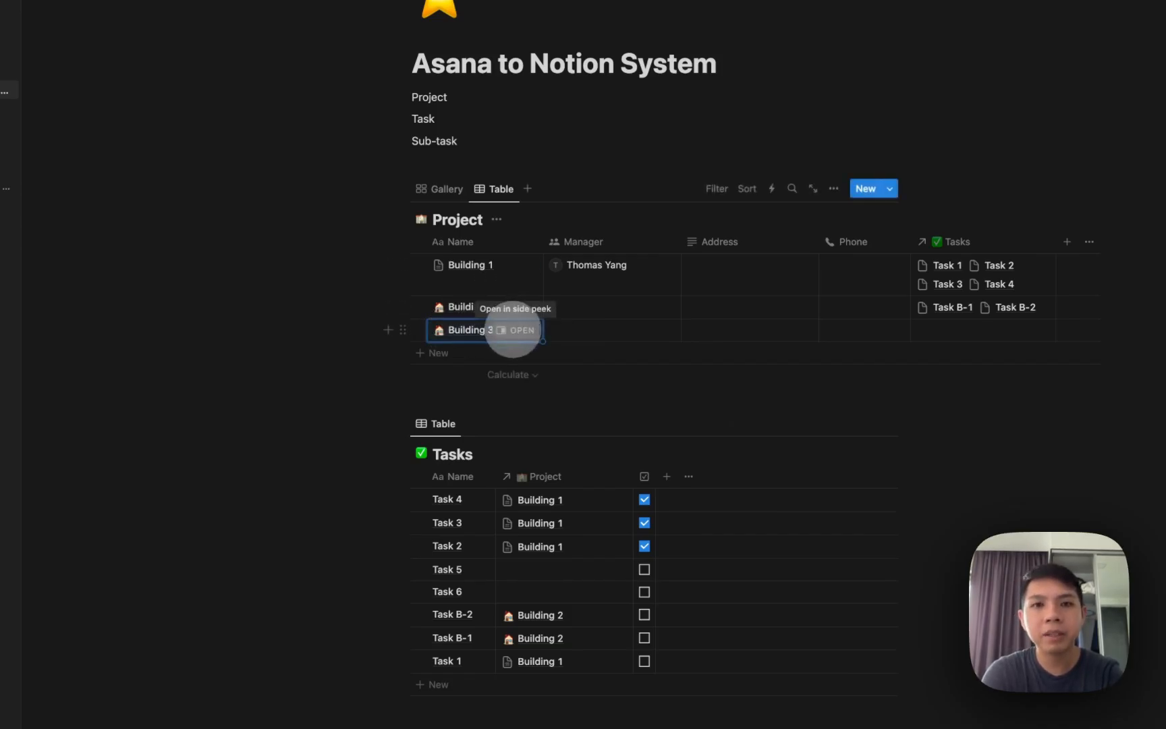
left_click(505, 330)
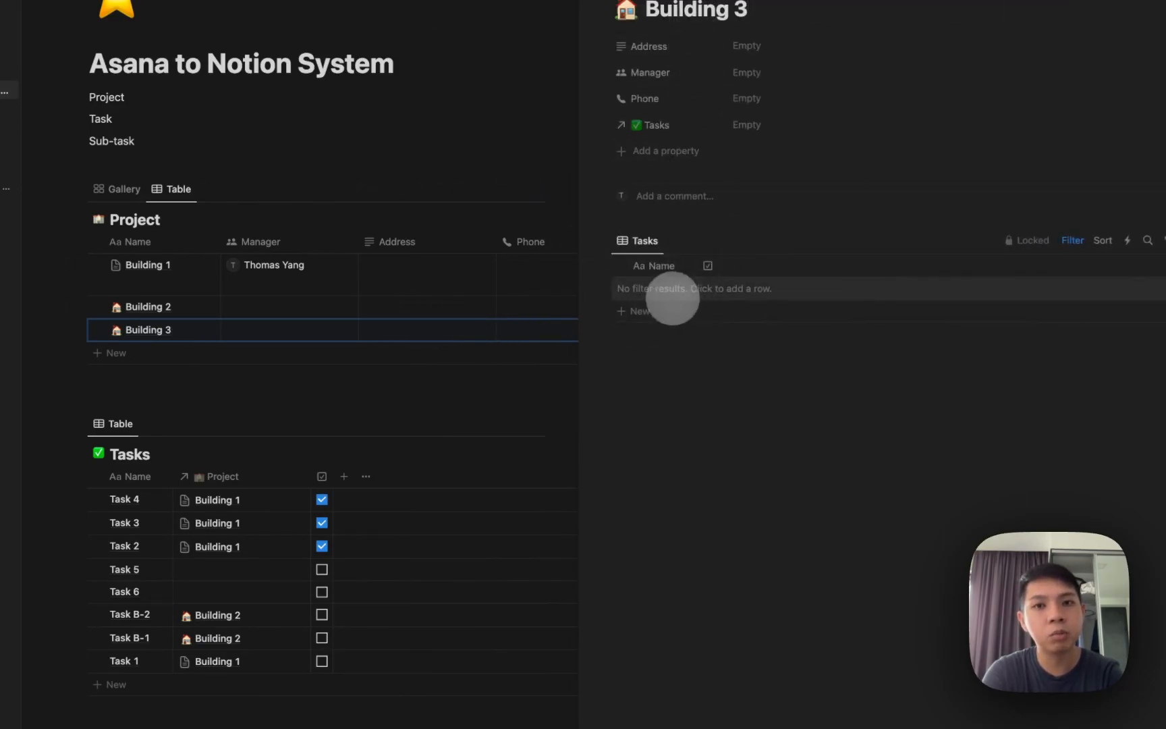
Add Task B3 and Task B3-2 to the new Building 3's task table.
left_click(669, 296)
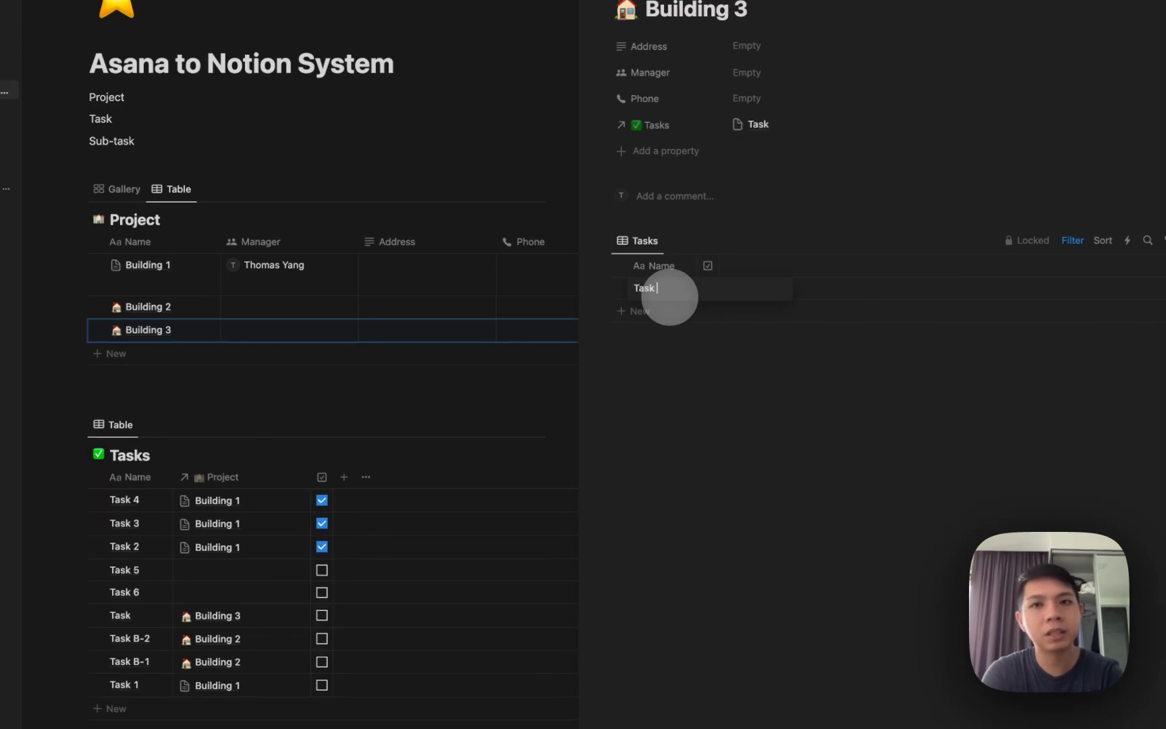
key("Escape")
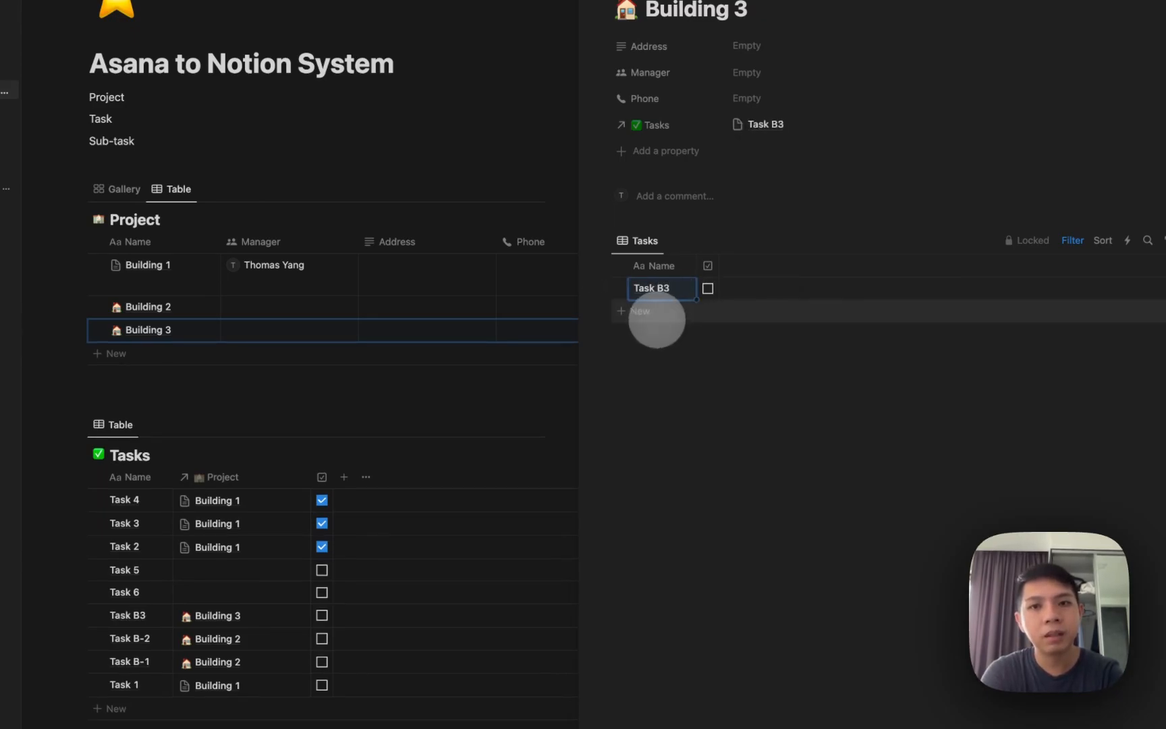
left_click(651, 312)
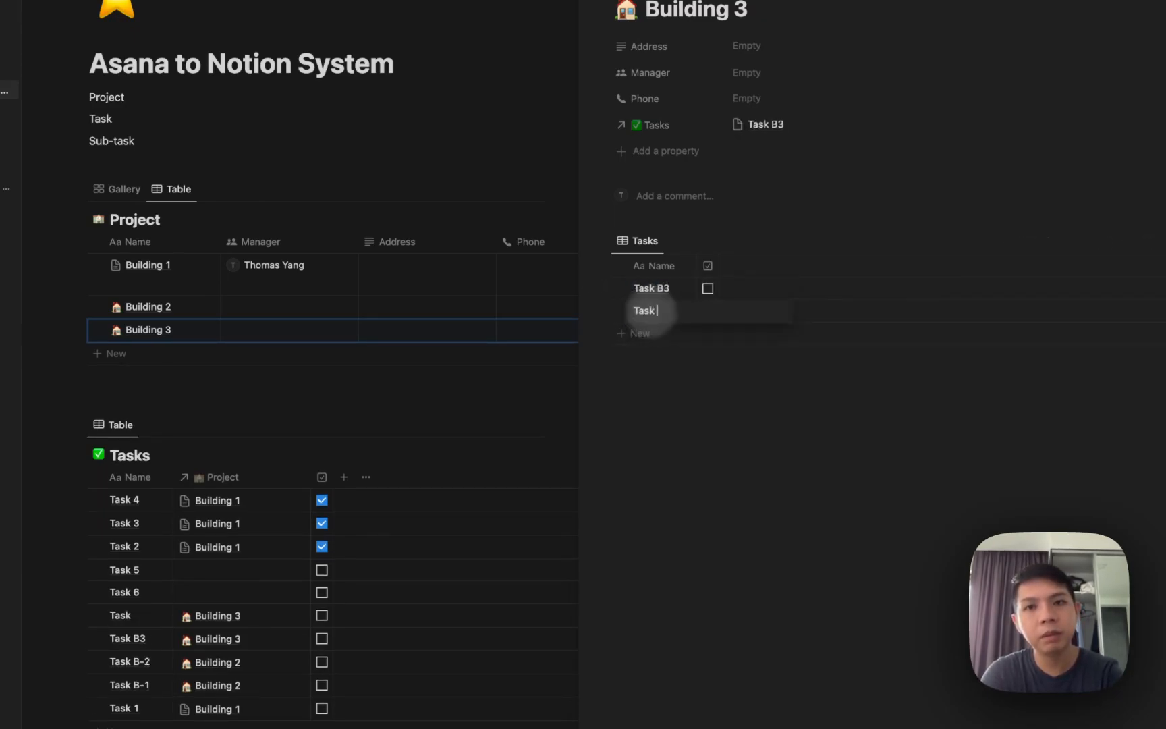
type("Task B3-2")
key("Escape")
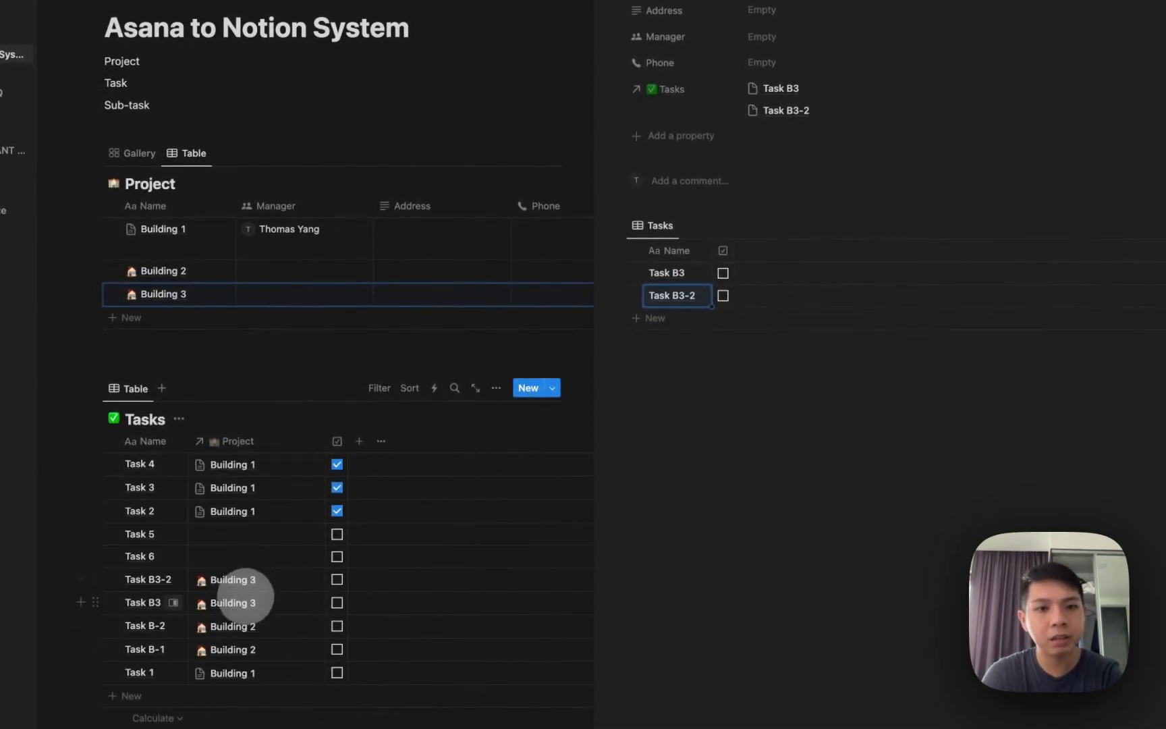
left_click(749, 367)
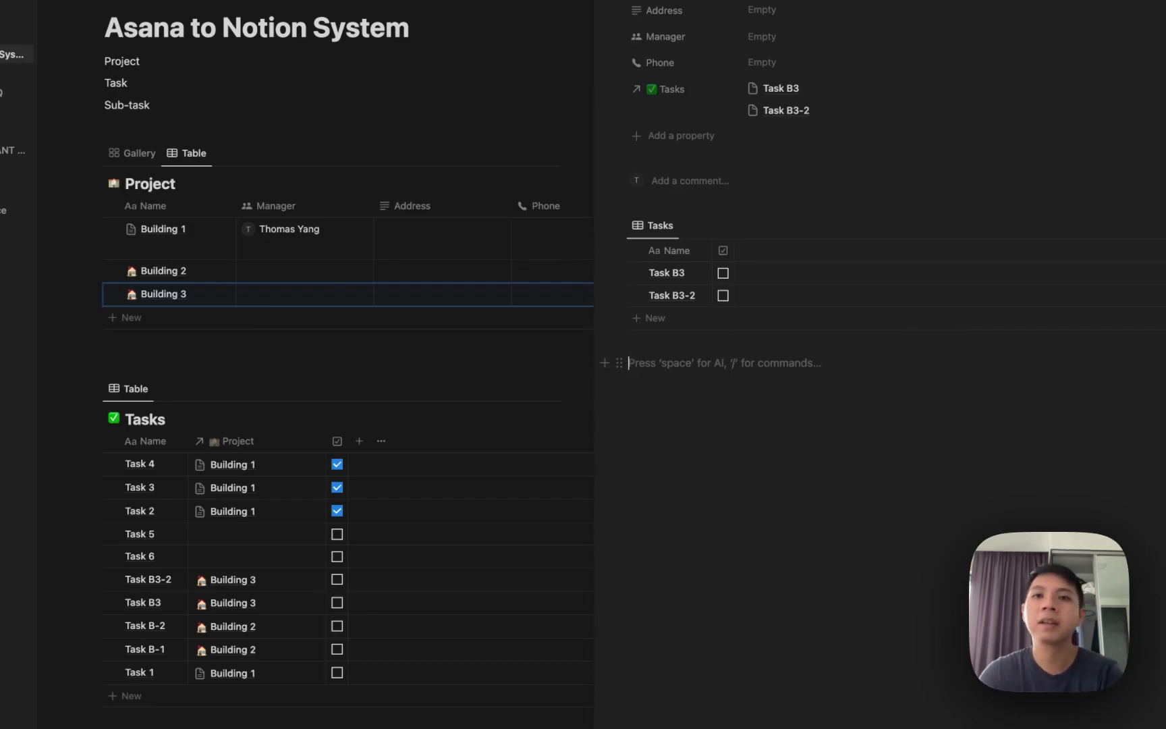
key("Escape")
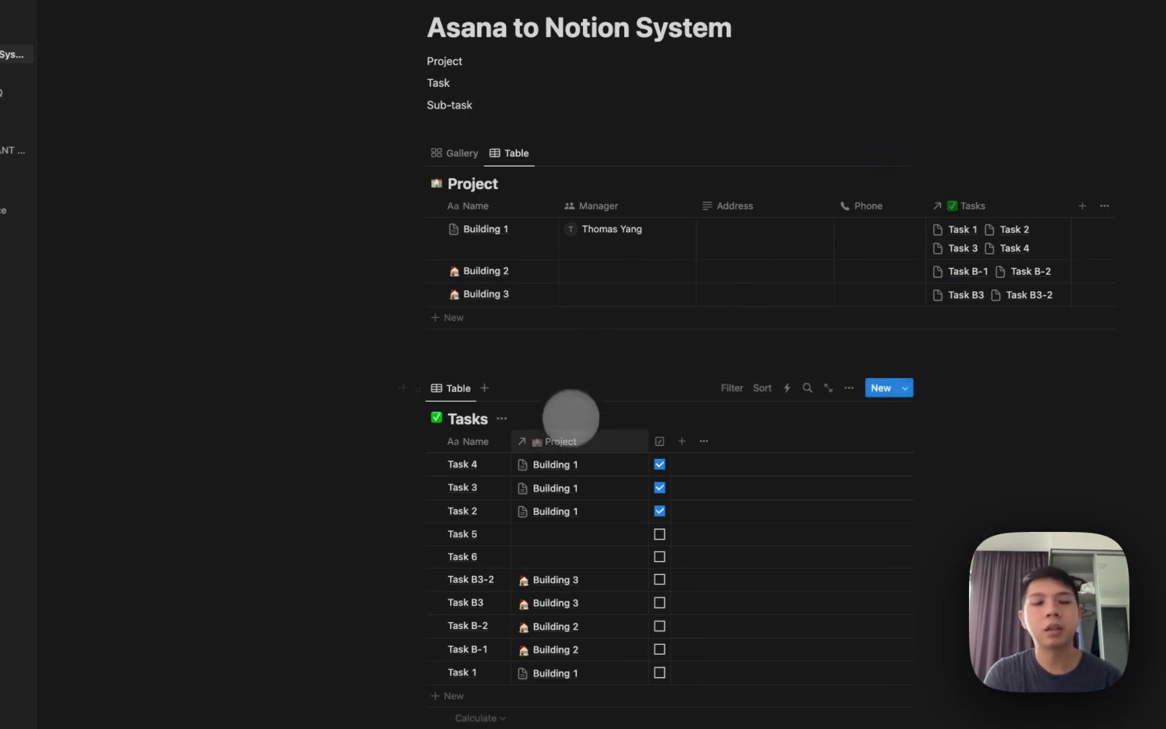
Add a multi-select column named Group to the Tasks table.
scroll(571, 426, "down", 1)
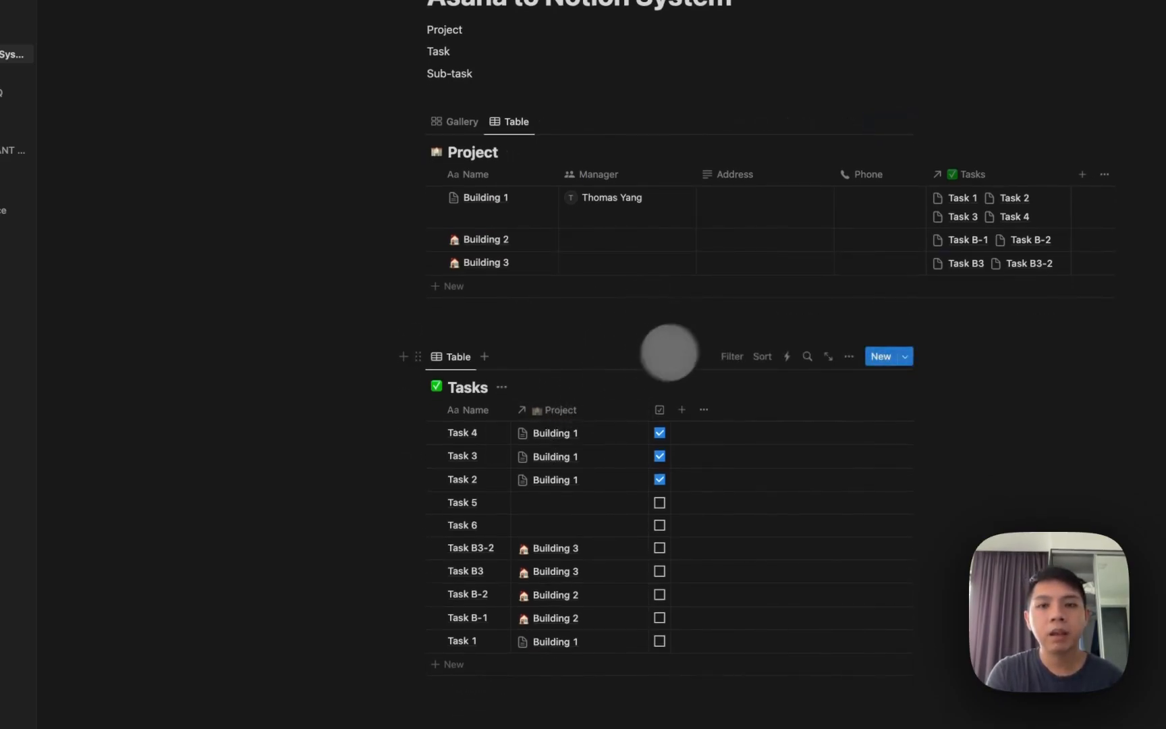
scroll(682, 380, "down", 3)
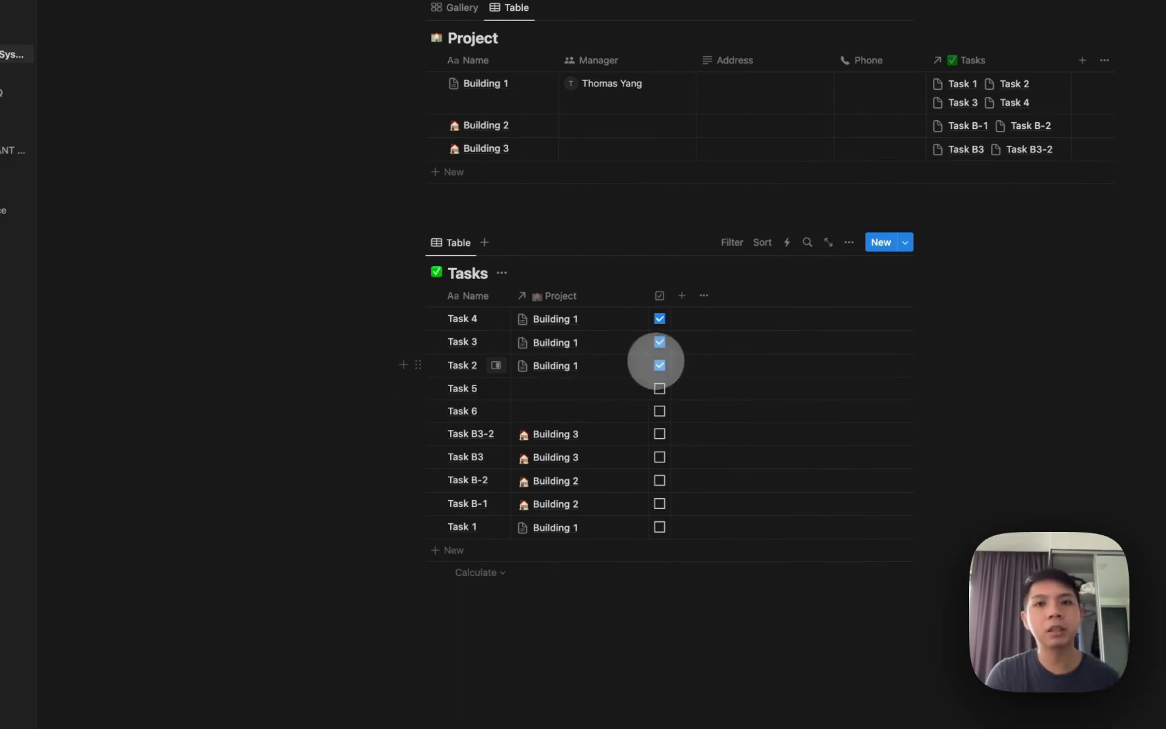
left_click(682, 296)
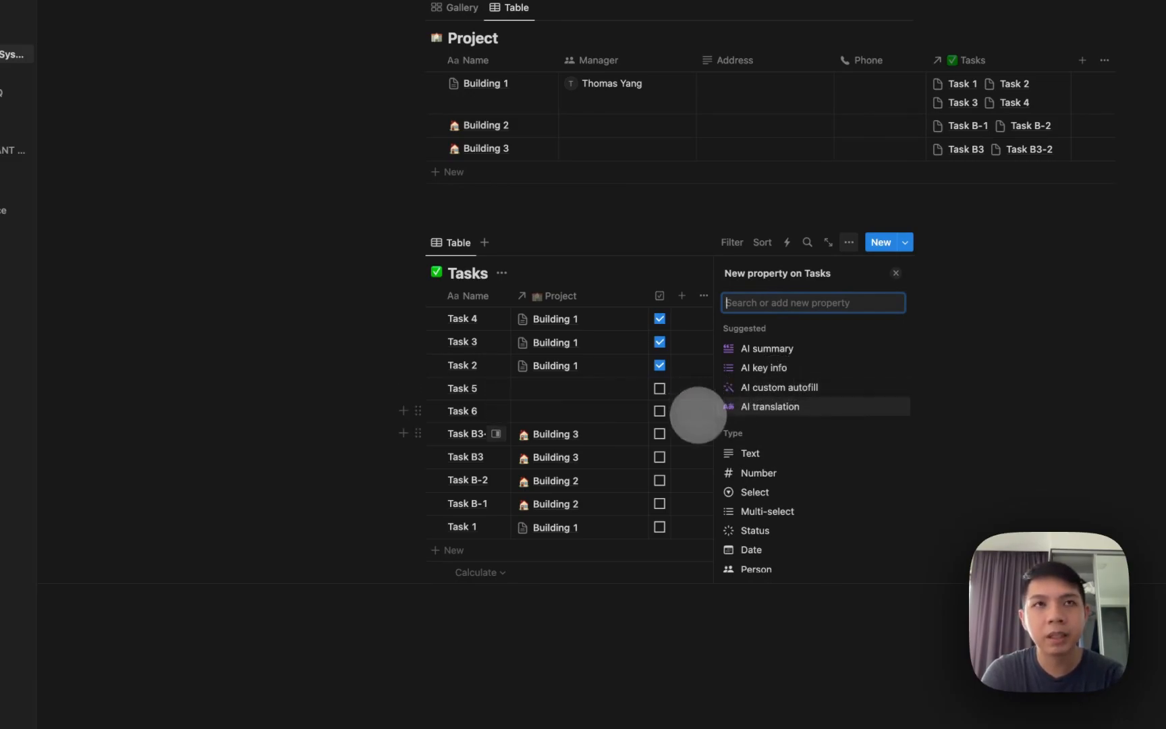
type("sele")
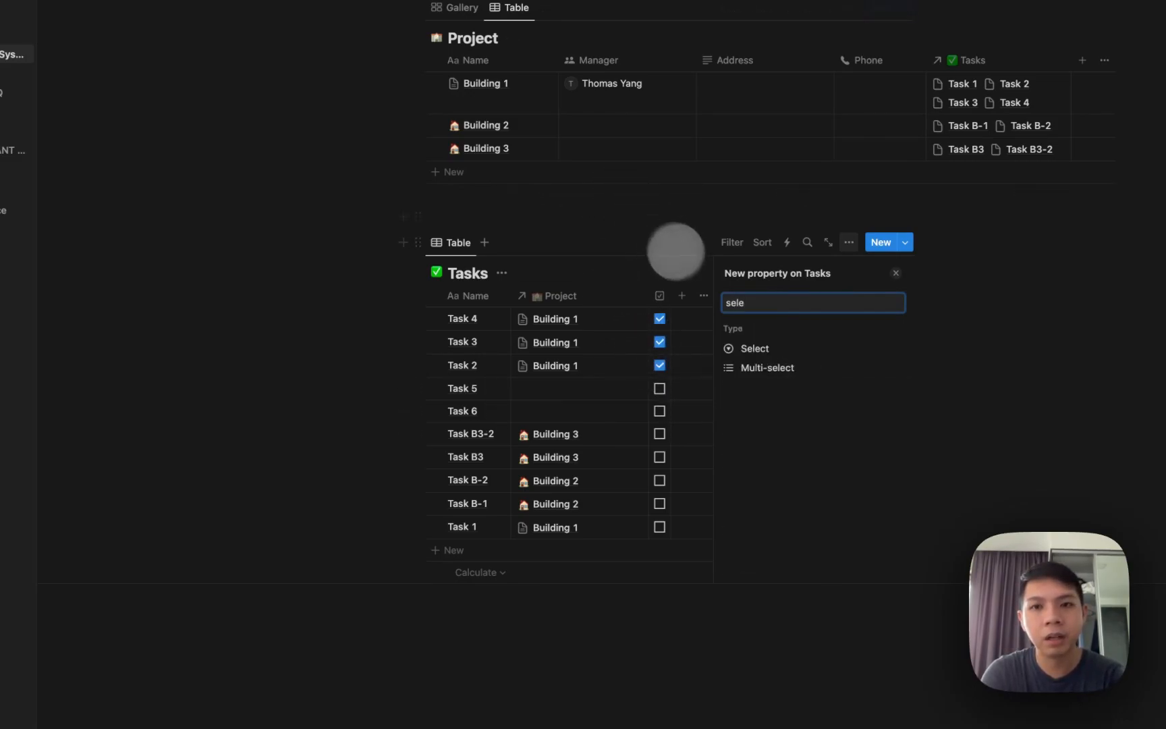
left_click(755, 367)
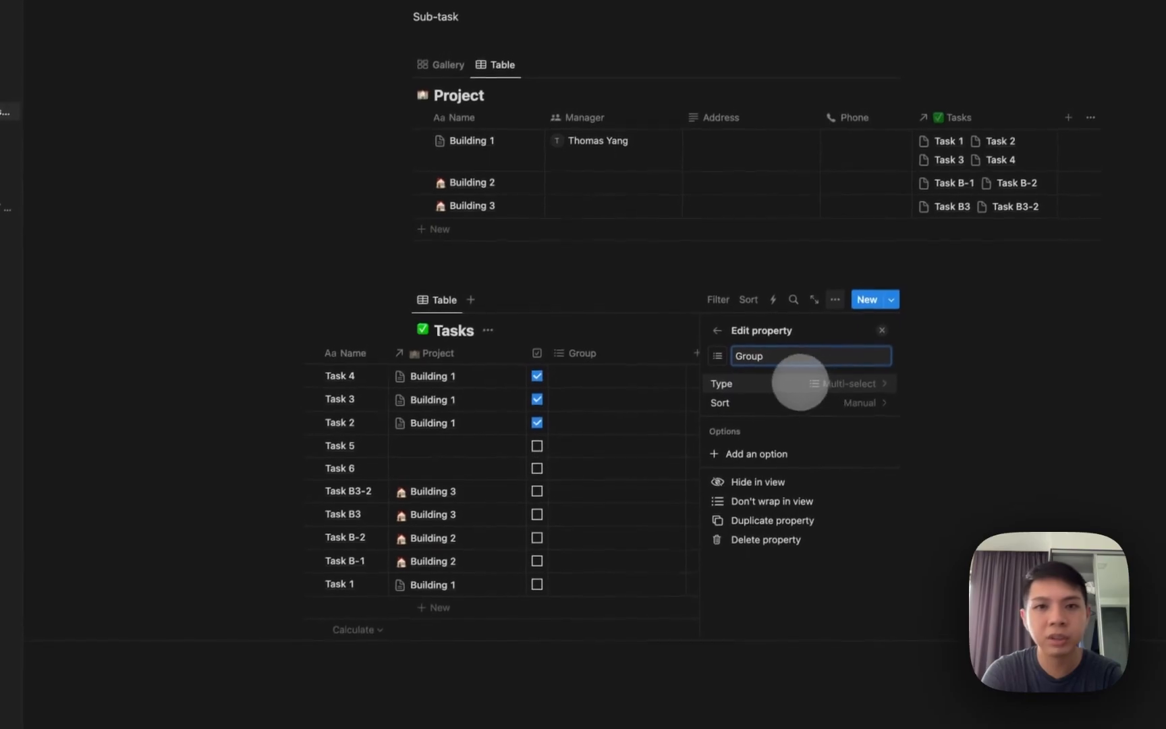
left_click(630, 383)
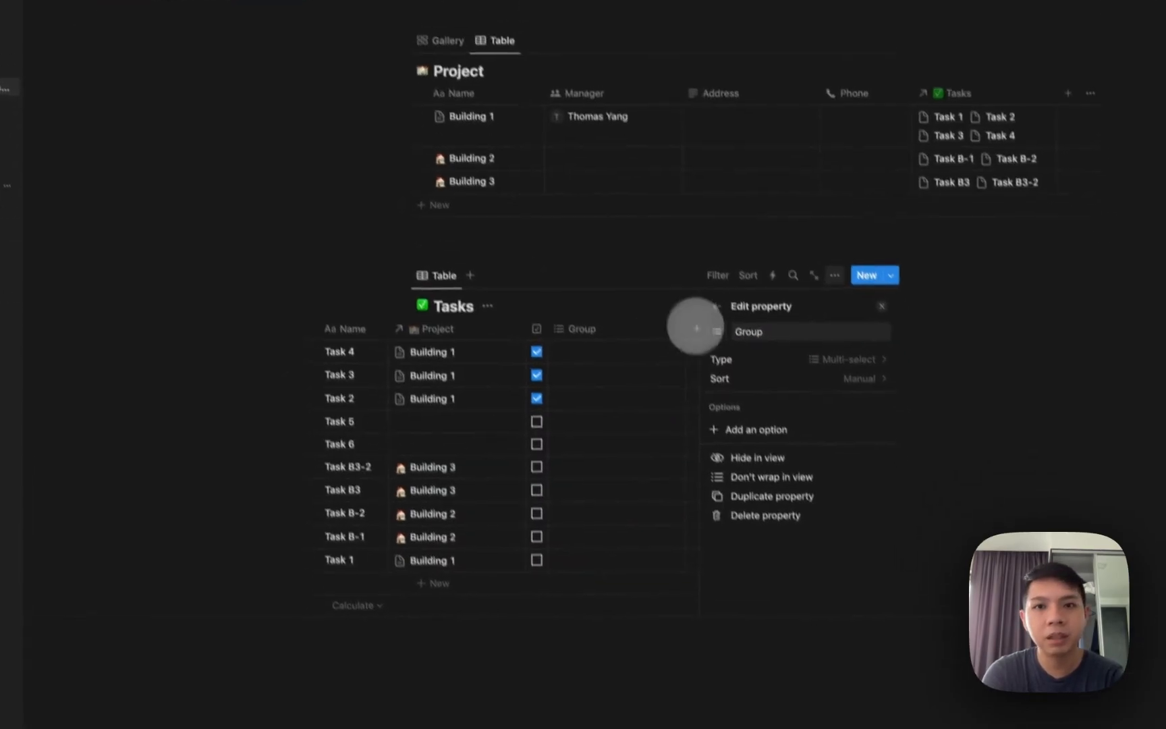
Create Group options Turnover, Work Orders and Management Agreement, leaving Task 4 as Turnover.
left_click(658, 410)
type("Tur")
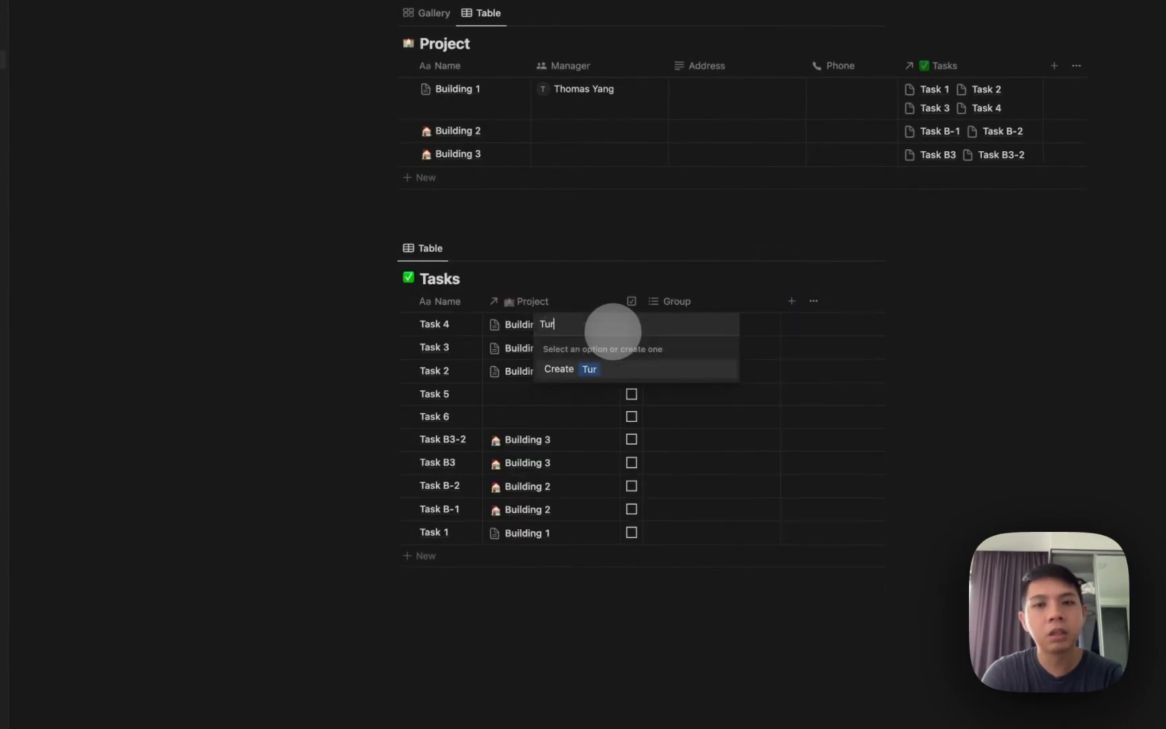
type("nover")
key("Return")
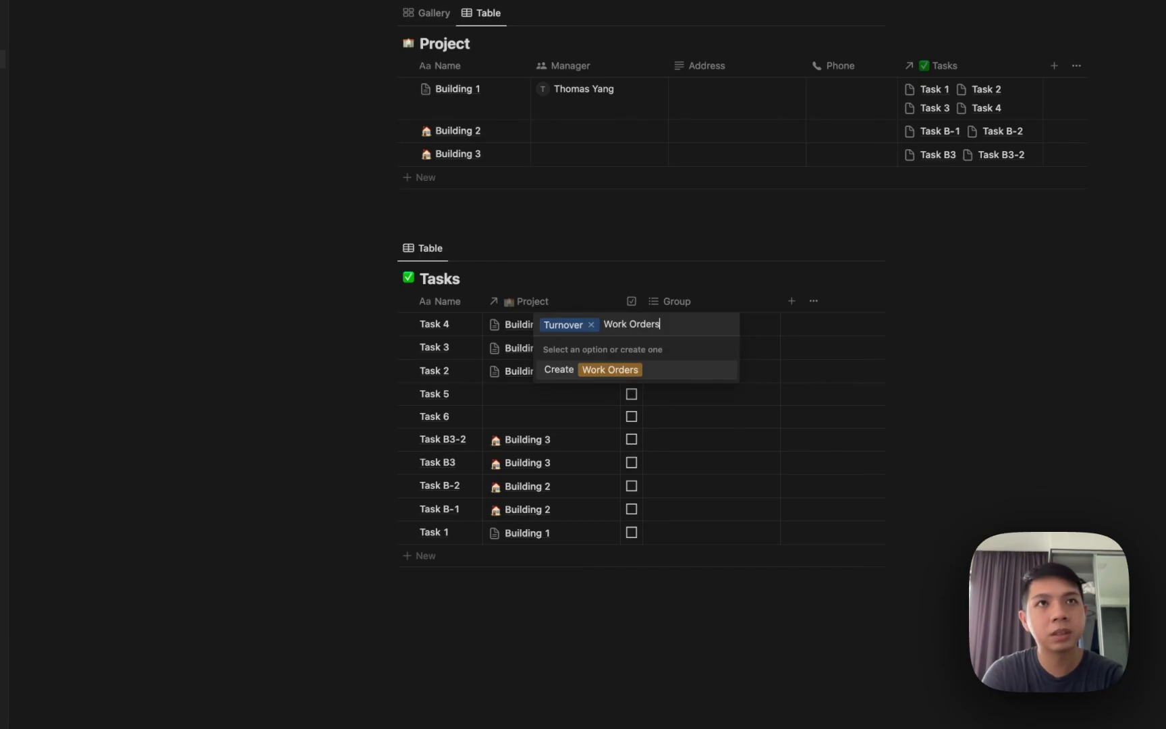
type("Work Orders")
key("Return")
left_click(667, 302)
left_click(681, 316)
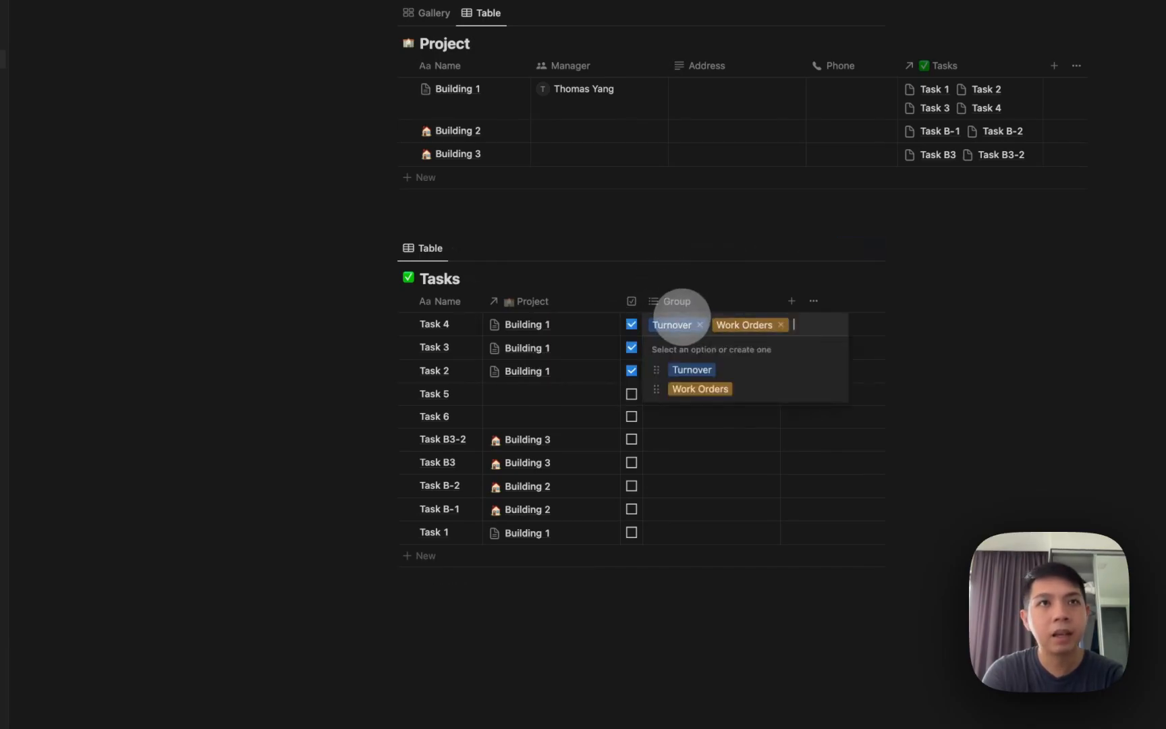
type("Management Agreemen")
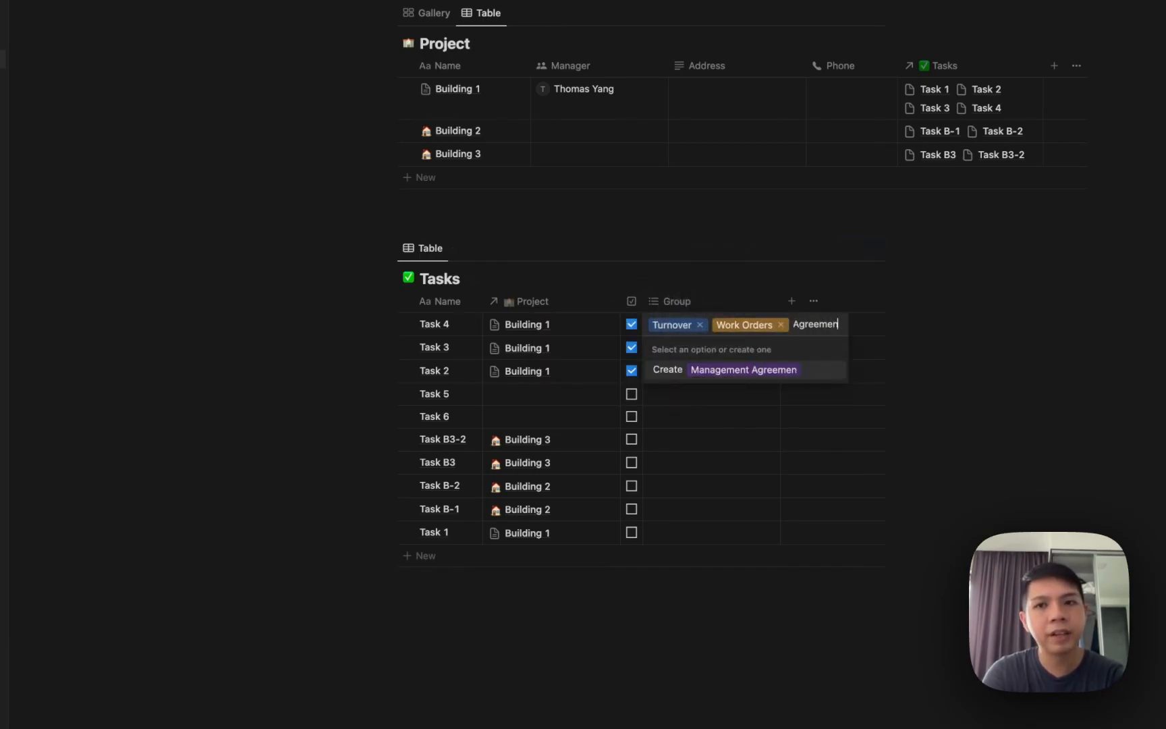
type("t")
key("Return")
key("Escape")
key("Return")
key("BackSpace")
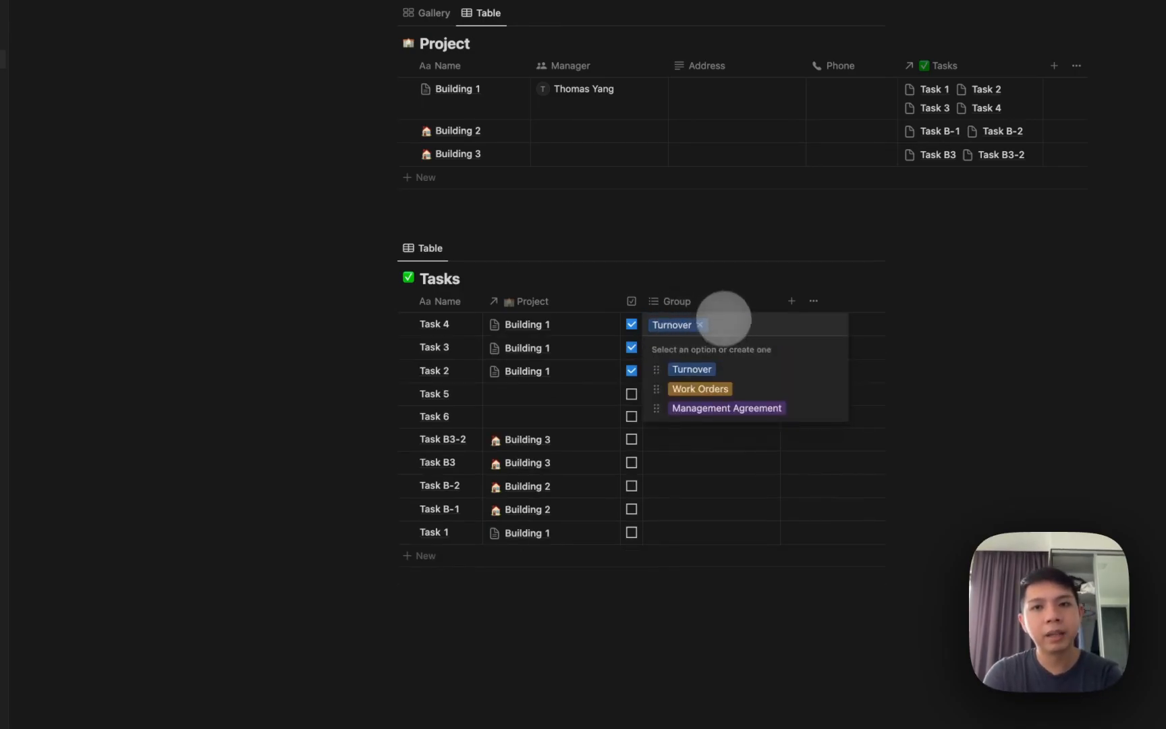
left_click(721, 296)
Change the Group column's type from Multi-select to Select.
left_click(721, 301)
left_click(721, 353)
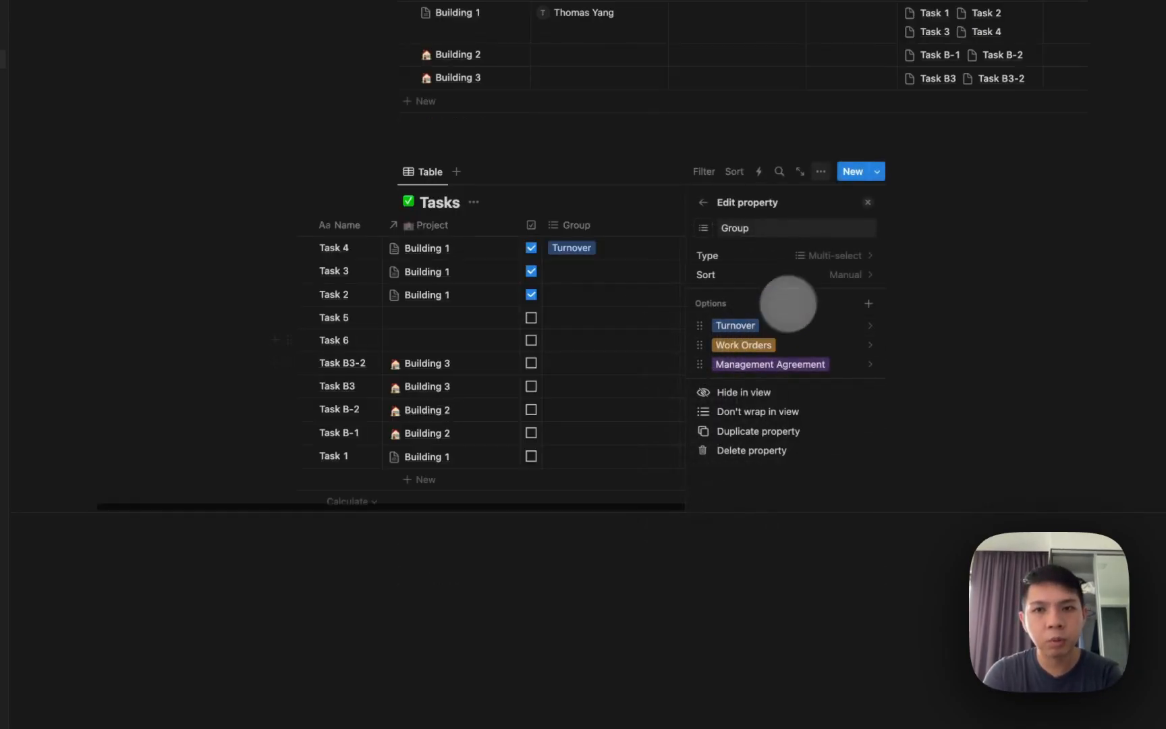
left_click(791, 259)
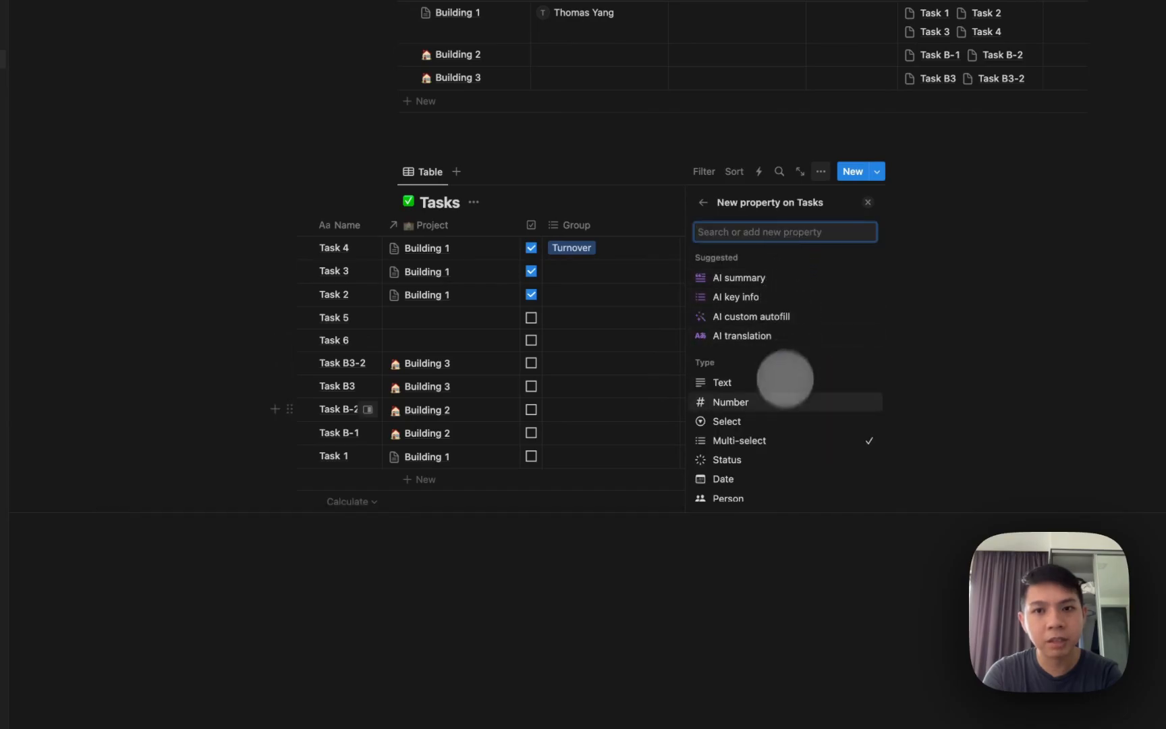
left_click(727, 421)
Set Task 3's Group to Management Agreement and Tasks B3, B-1, B-2 to Turnover.
left_click(668, 276)
left_click(648, 351)
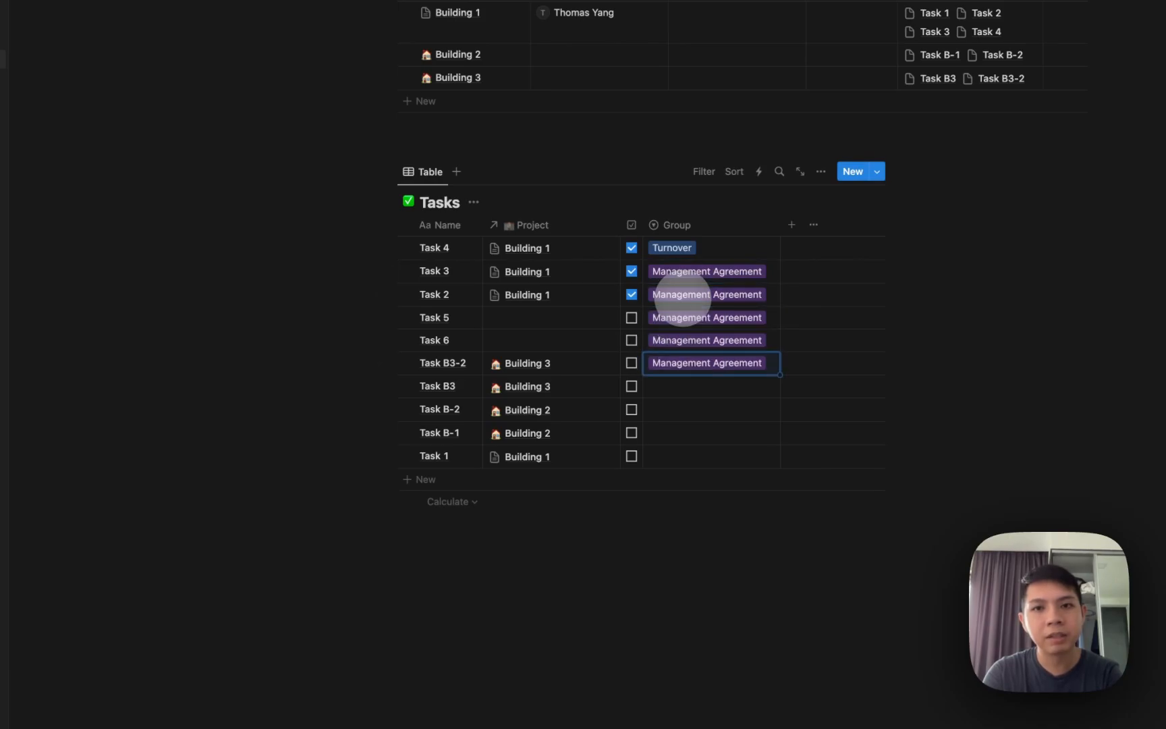
key("Return")
key("Down")
key("Down")
key("Up")
key("Return")
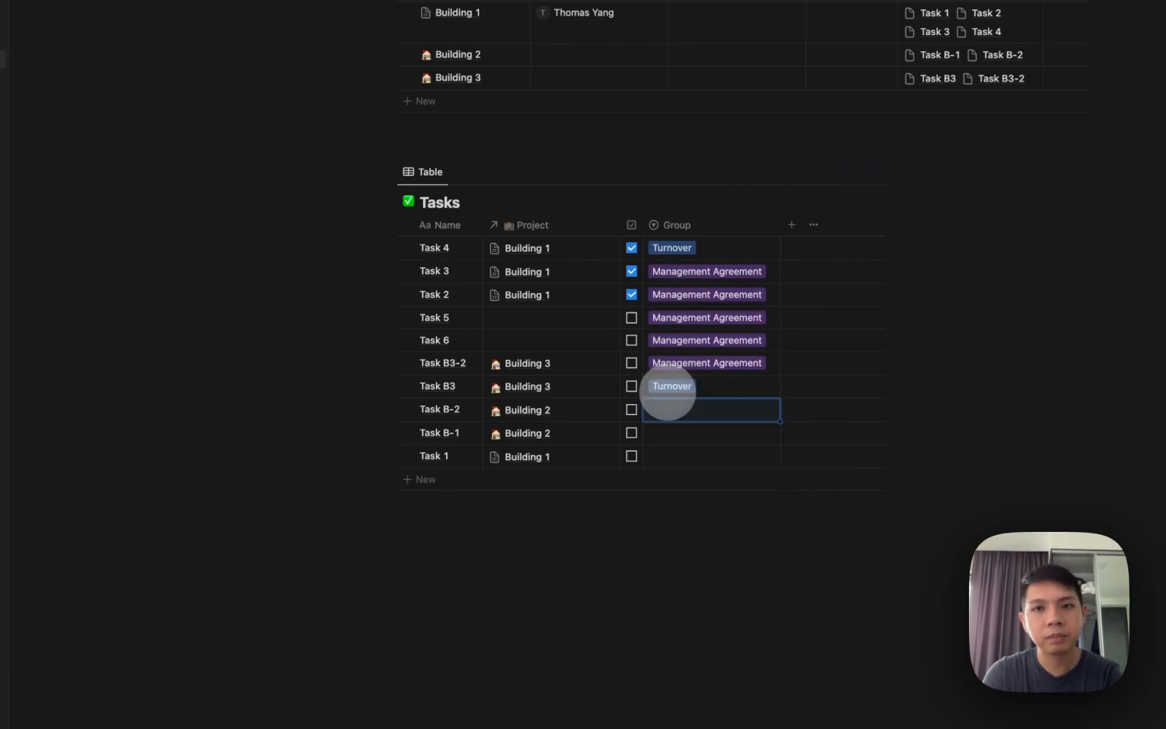
key("Return")
key("Return")
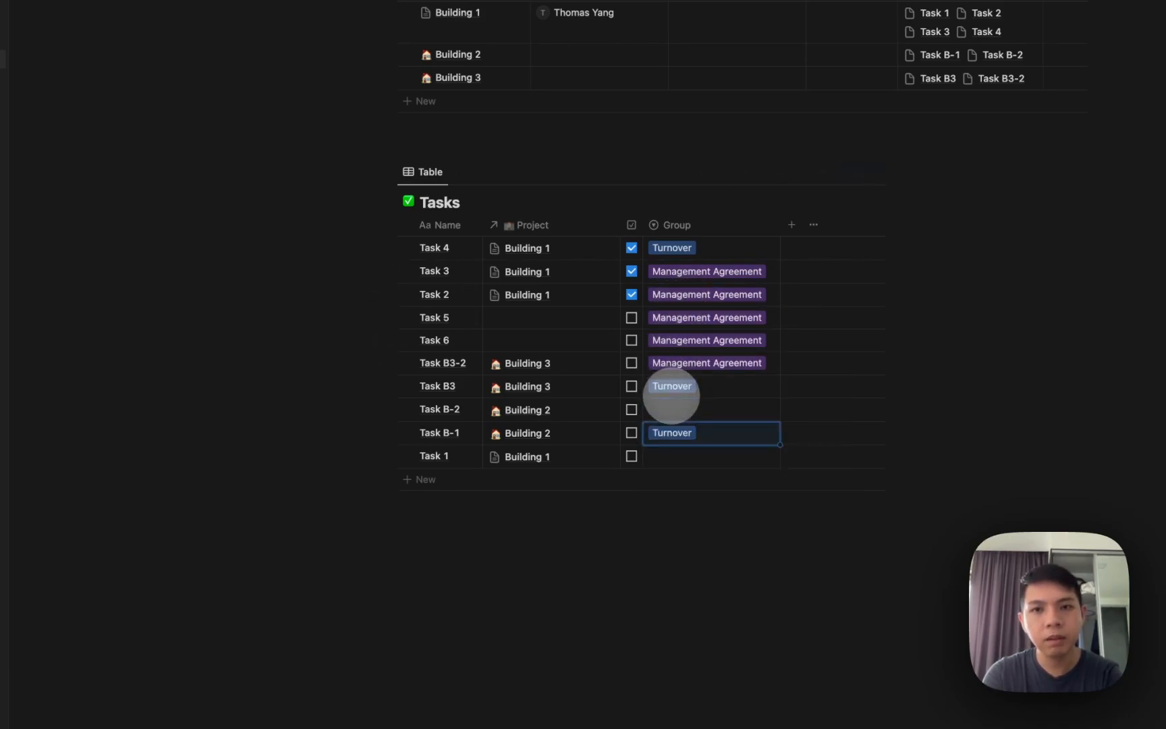
key("Up")
type("Turnover")
key("Down")
key("Down")
Link Task 6 to Building 1 and Task 5 to Building 2.
left_click(573, 343)
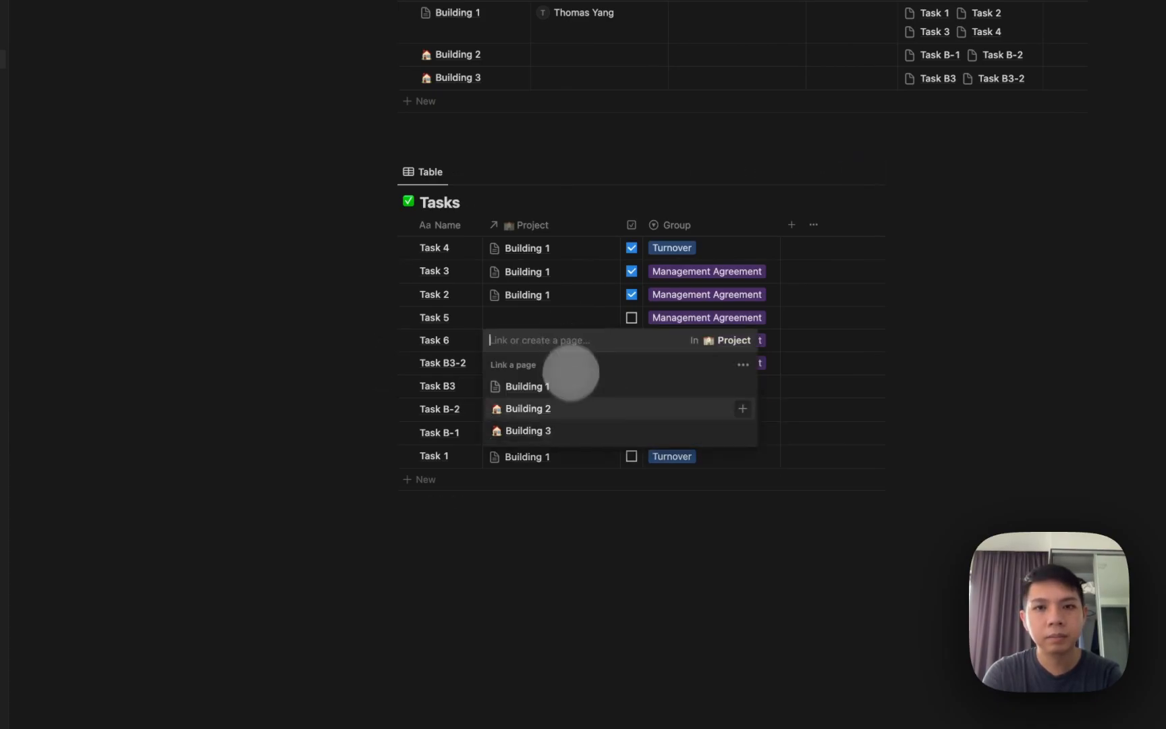
left_click(557, 388)
left_click(549, 317)
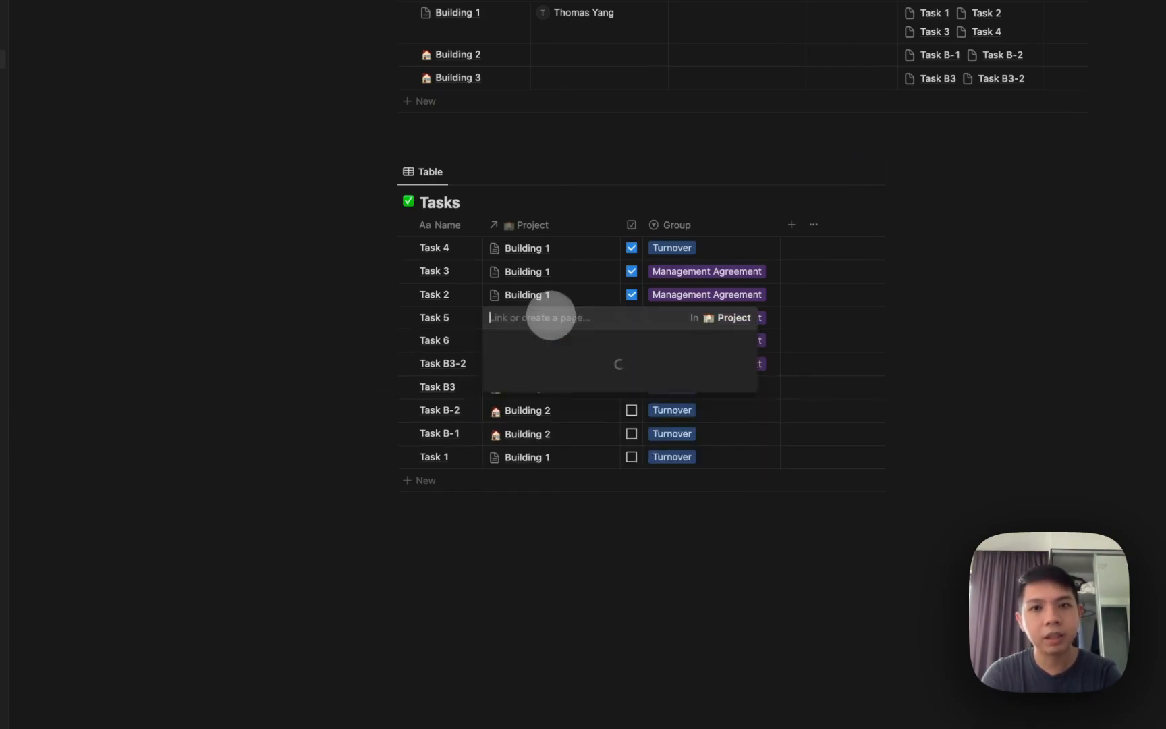
left_click(544, 387)
left_click(397, 270)
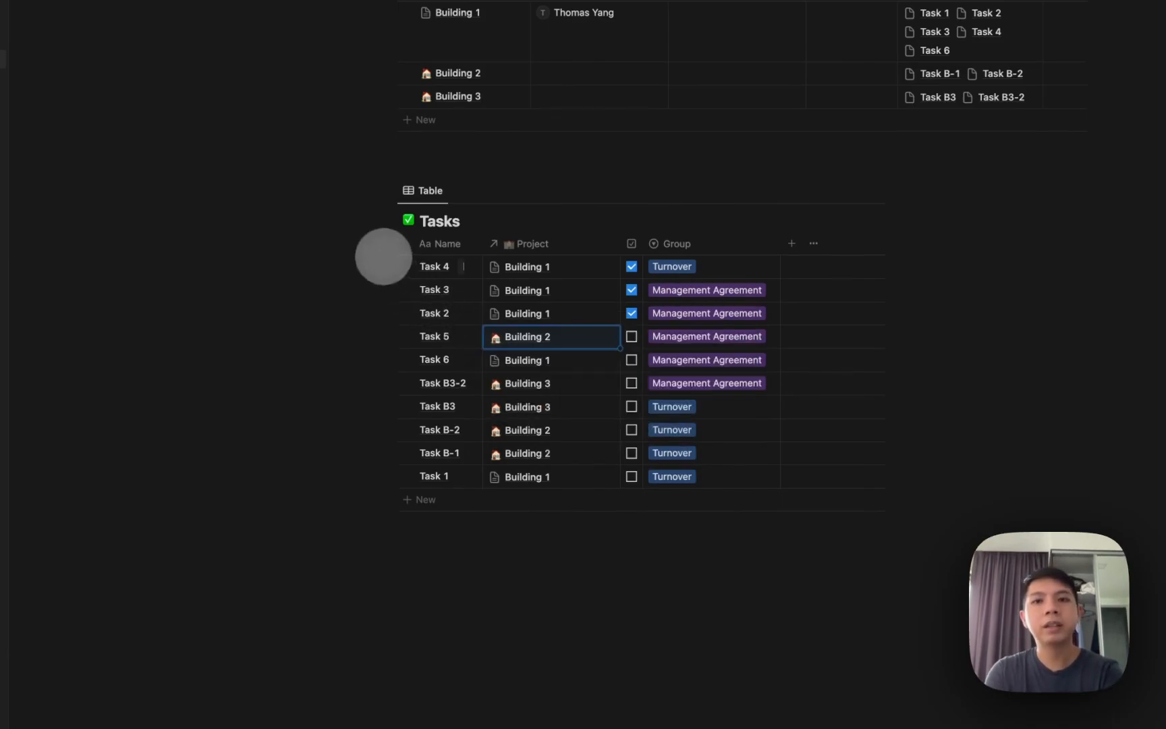
Peek at Building 2, unlock its task view, and bring up the Project templates list.
scroll(661, 307, "up", 5)
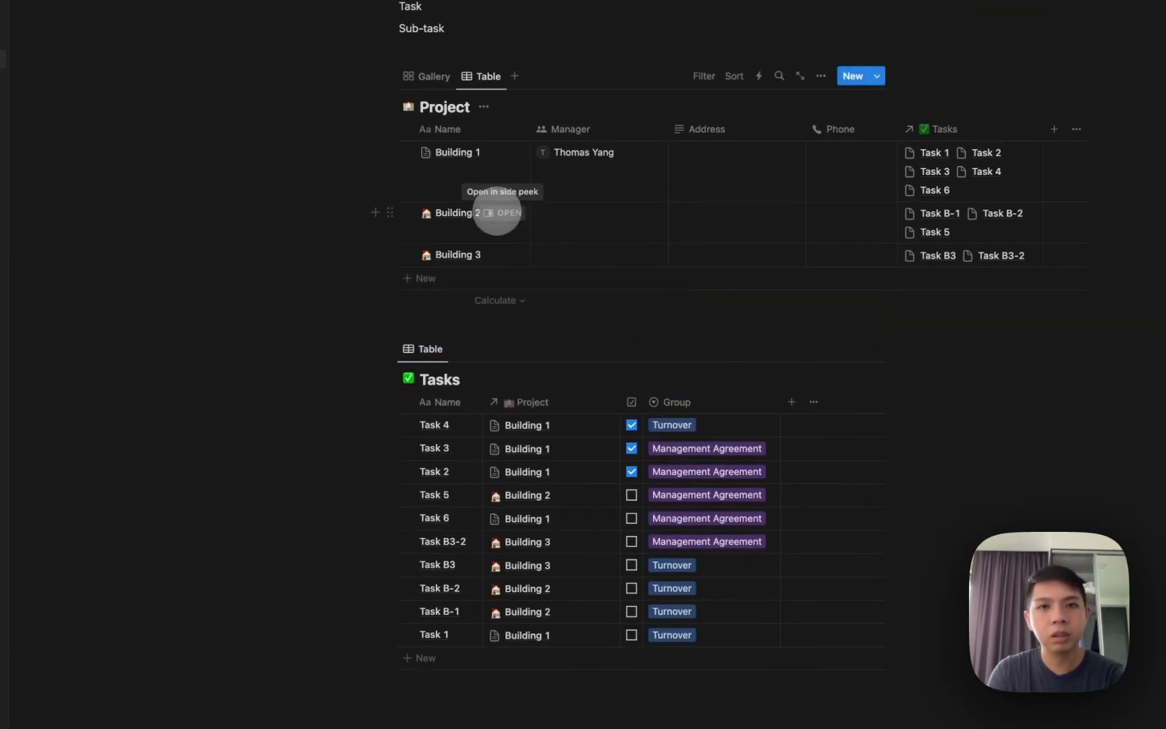
left_click(499, 212)
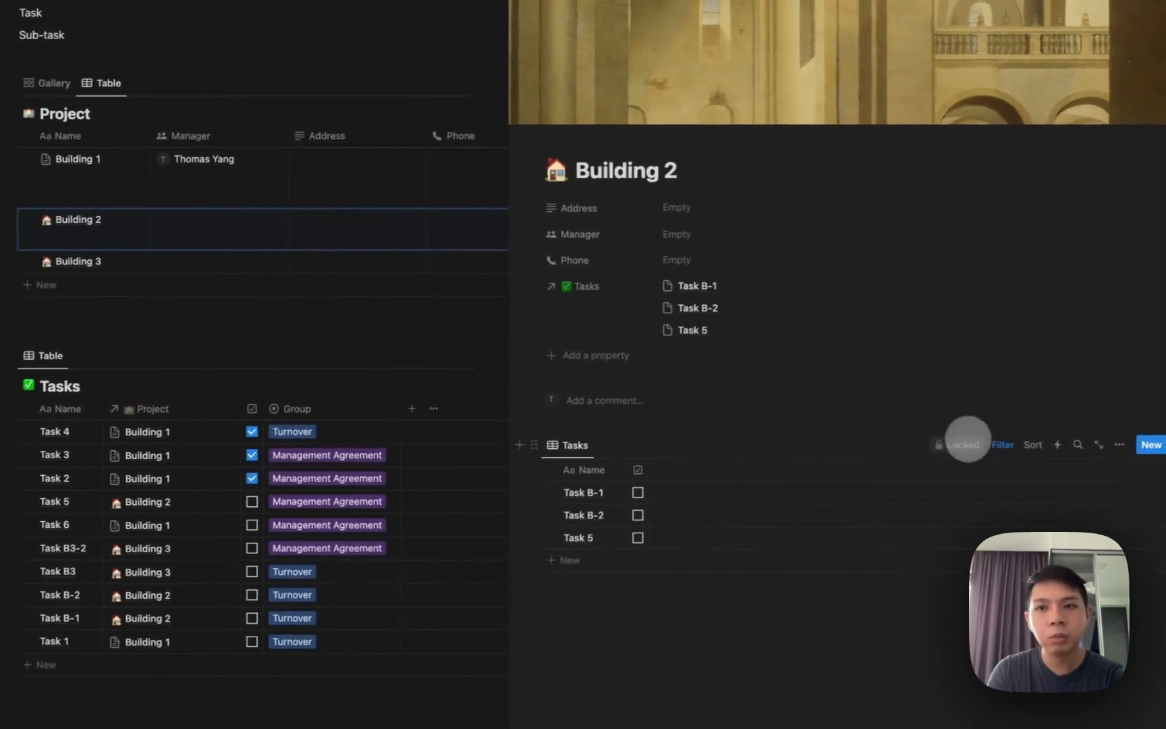
left_click(1014, 438)
left_click(1113, 445)
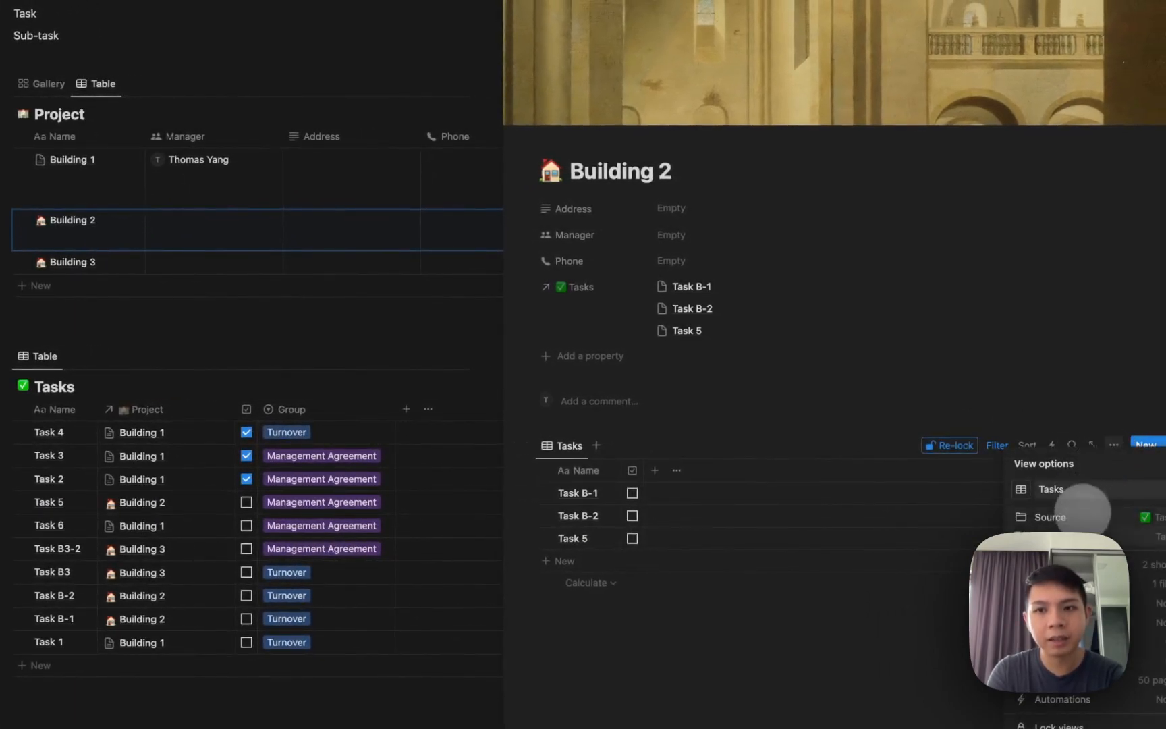
key("Escape")
key("Escape")
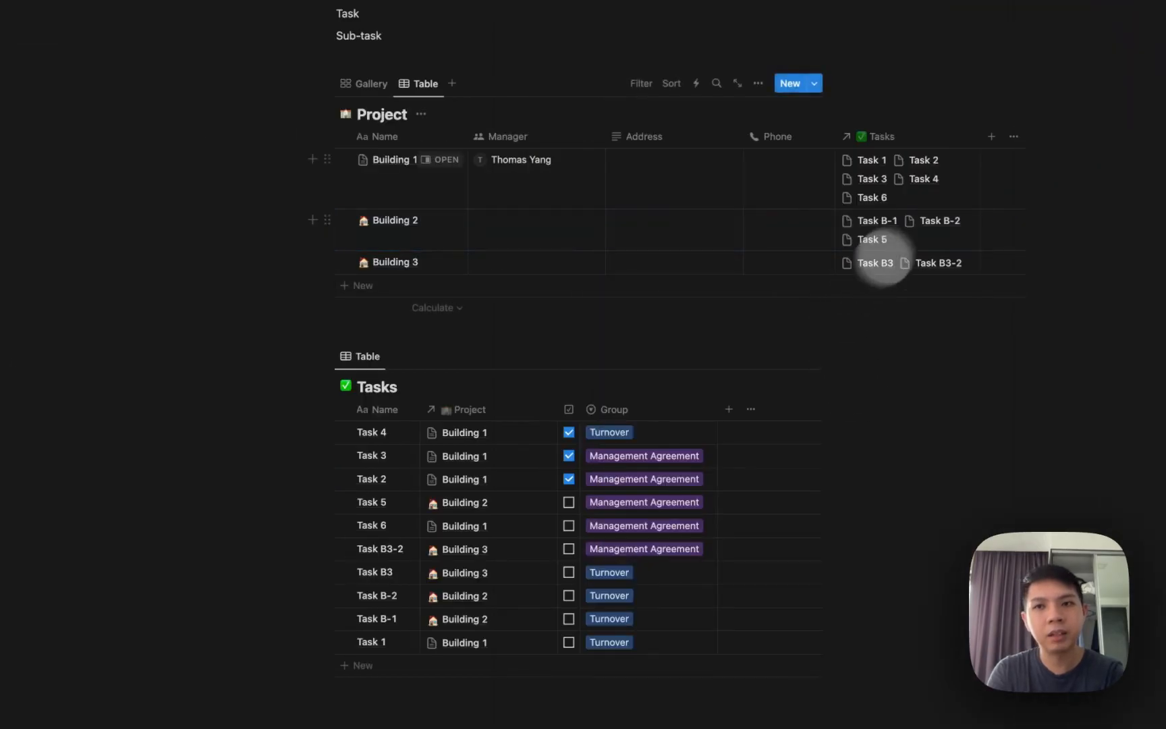
left_click(815, 83)
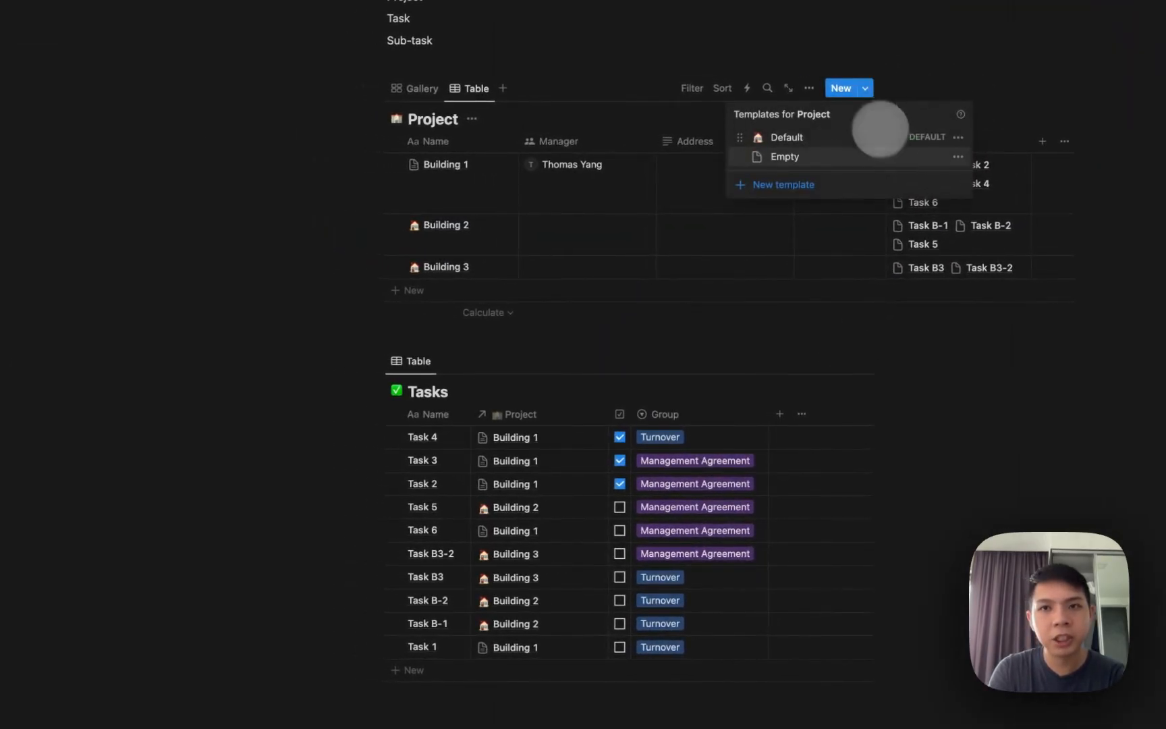
Unlock the Default template's Tasks view and group it by the Group property.
left_click(1007, 138)
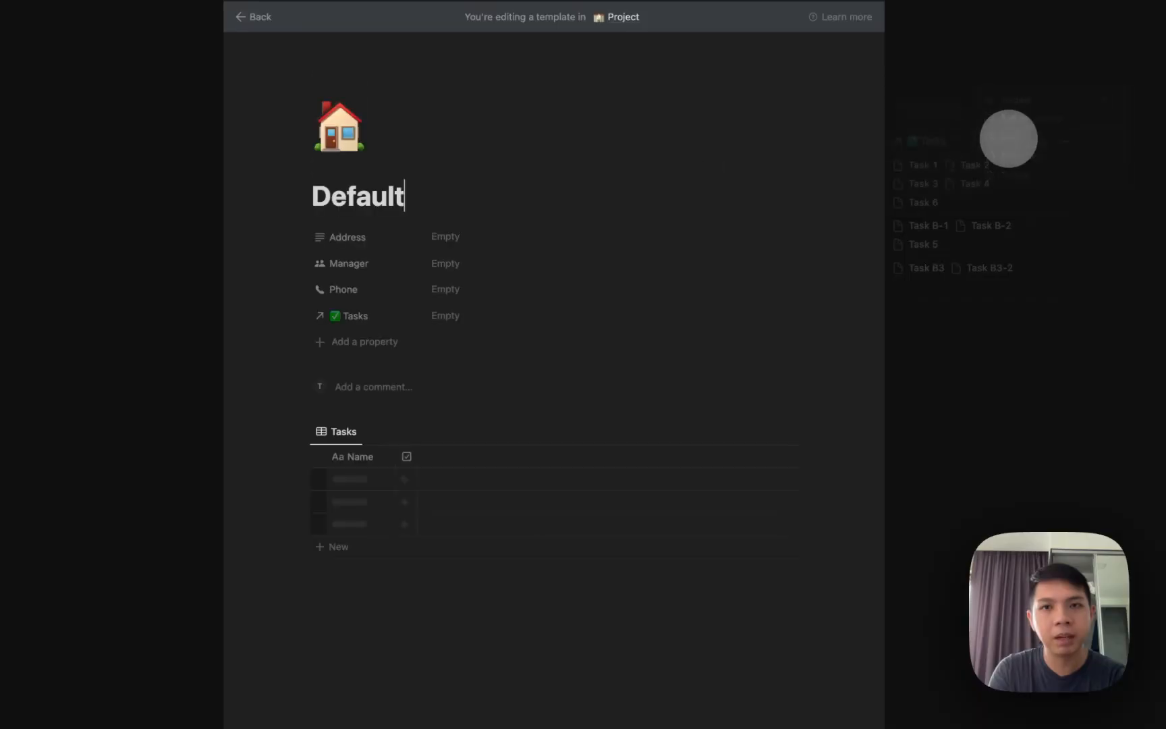
left_click(570, 431)
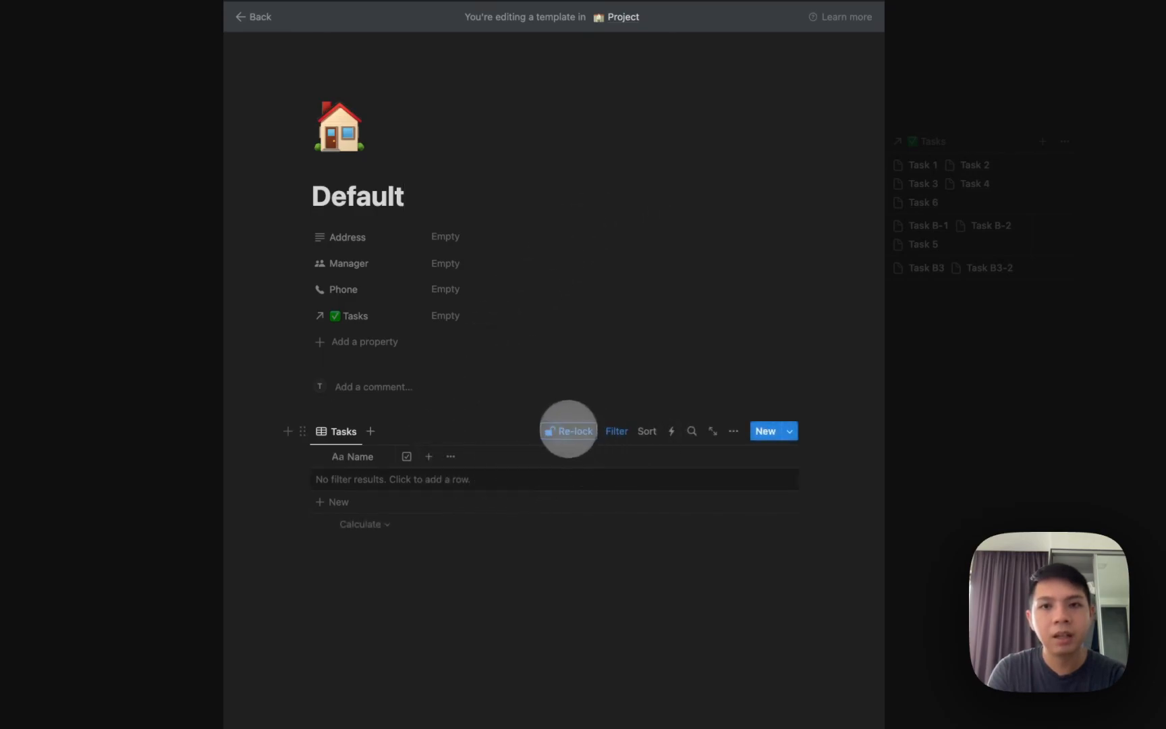
left_click(730, 431)
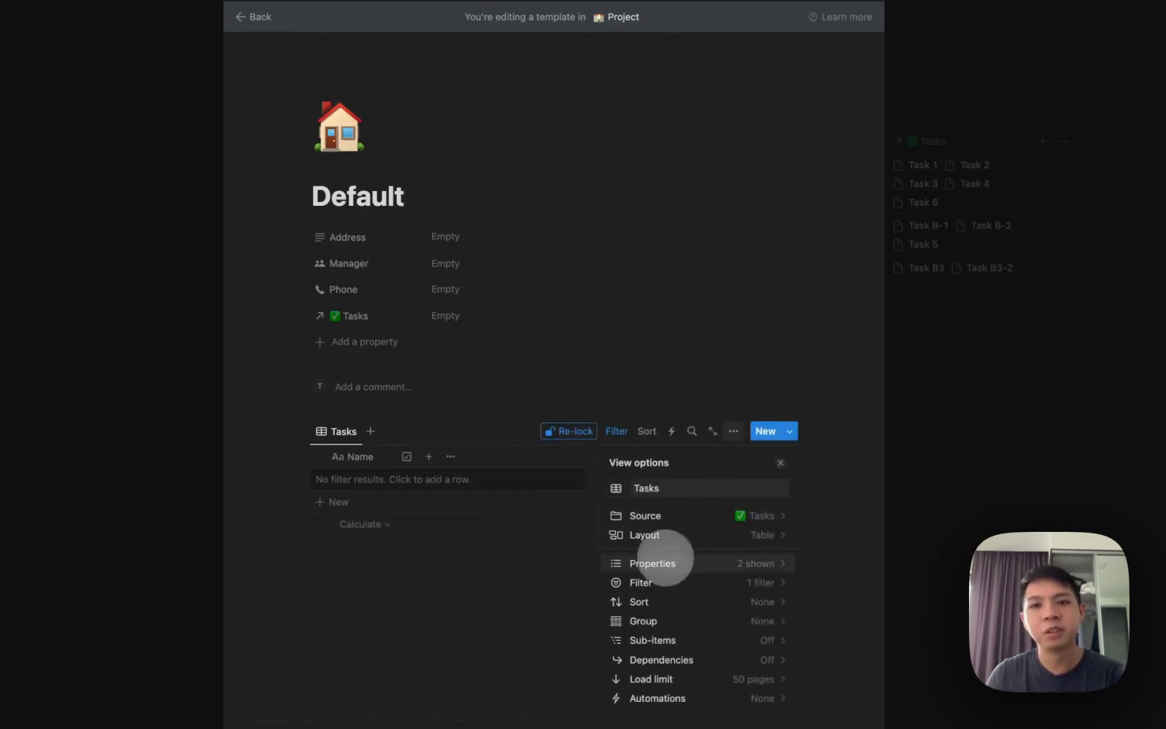
left_click(645, 620)
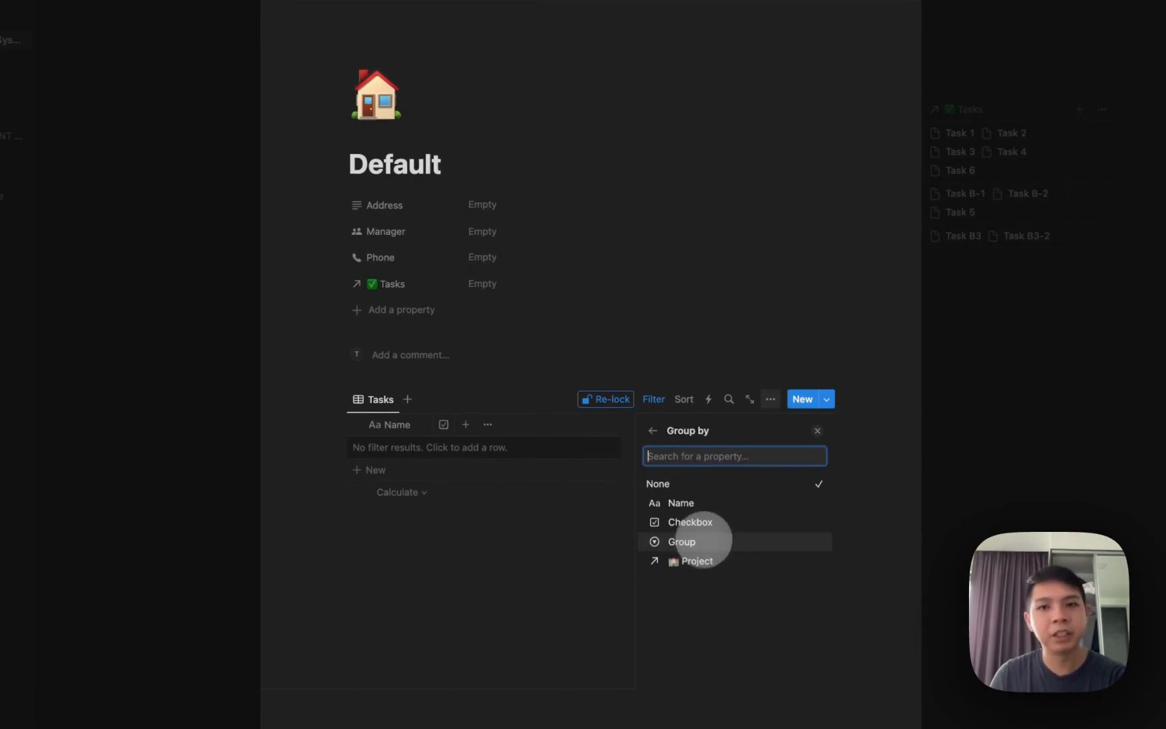
left_click(690, 542)
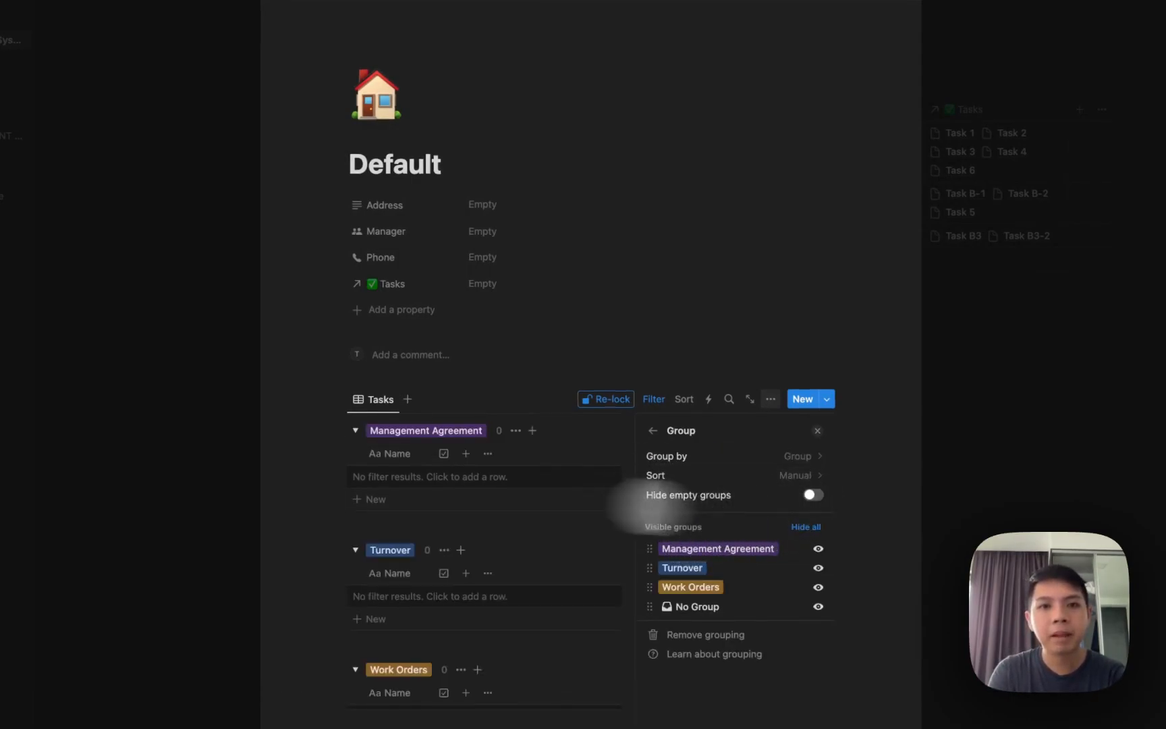
Turn on Hide empty groups, keep No Group hidden, and close the template editor.
left_click(812, 494)
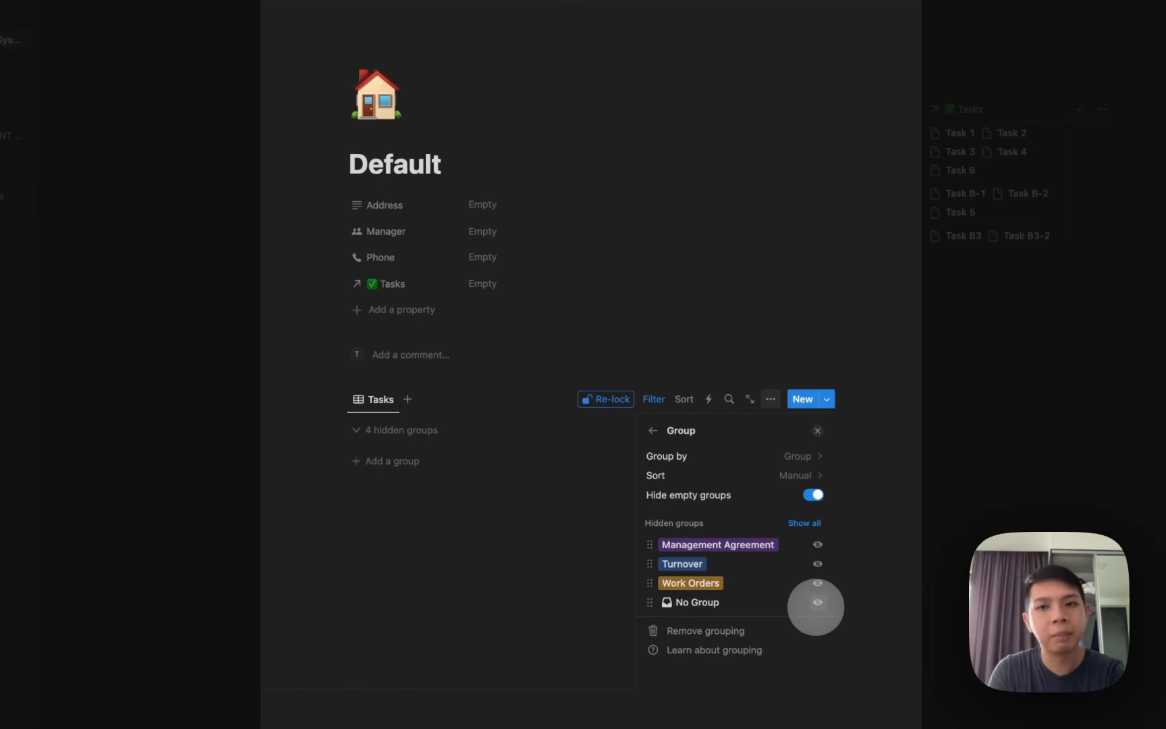
left_click(817, 602)
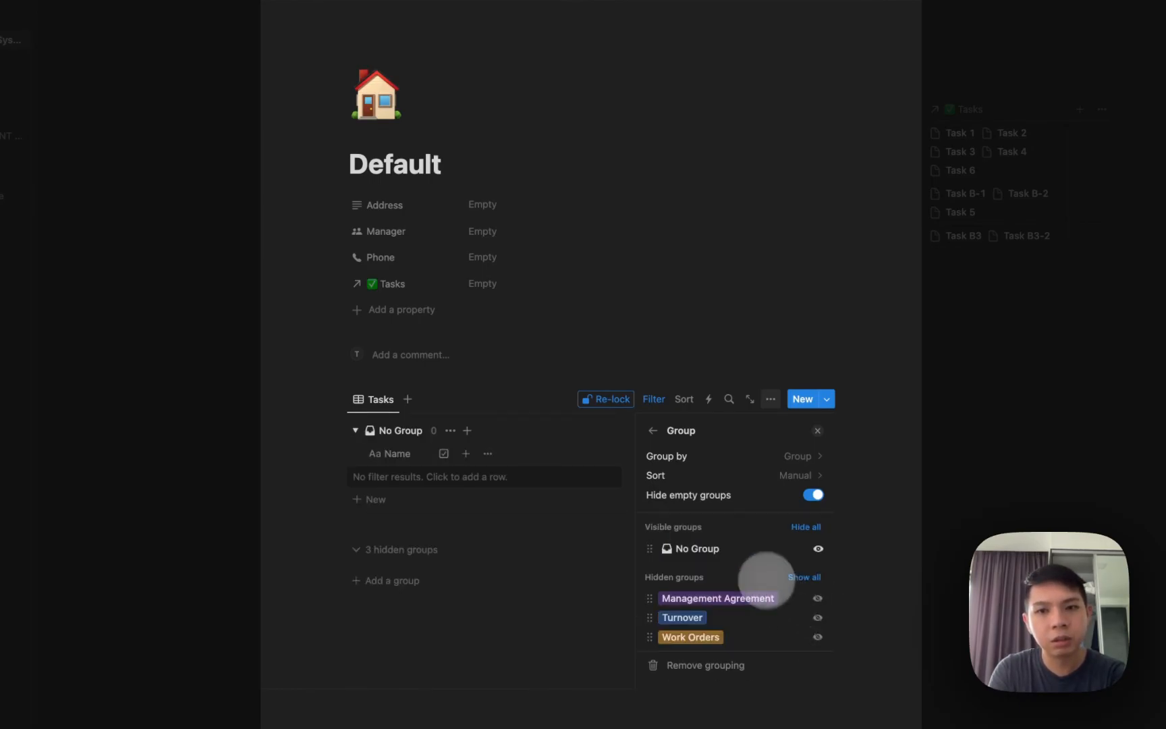
left_click(817, 548)
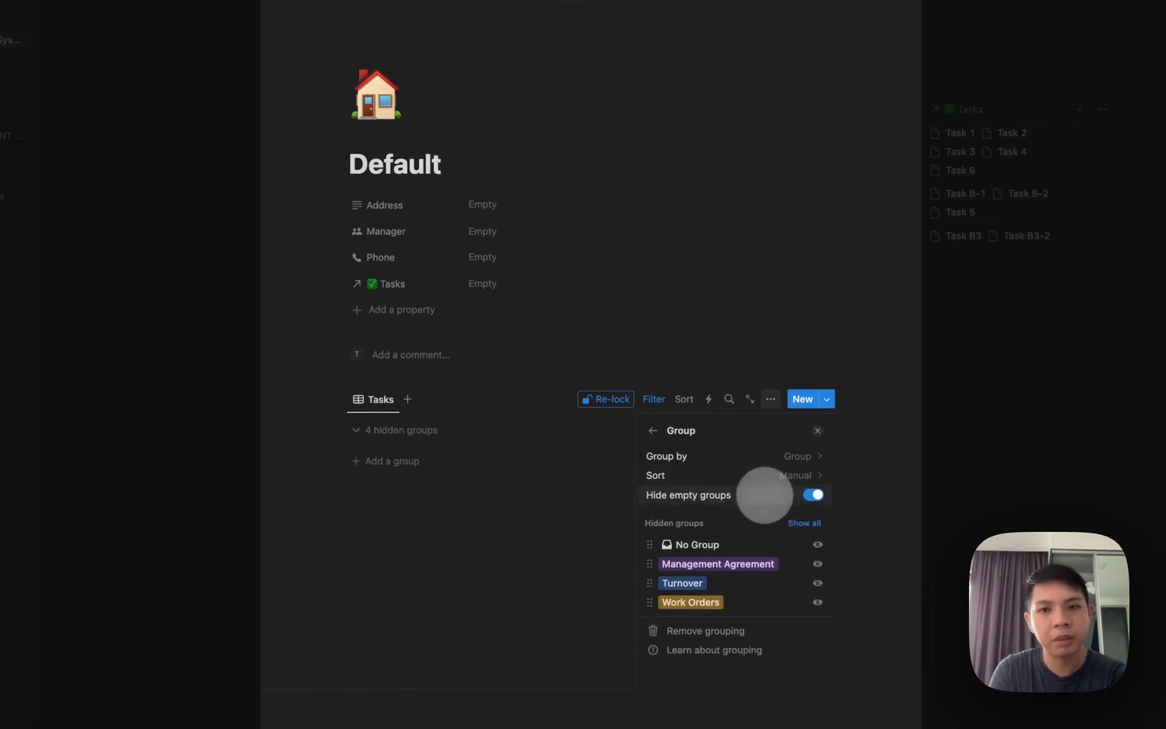
left_click(483, 504)
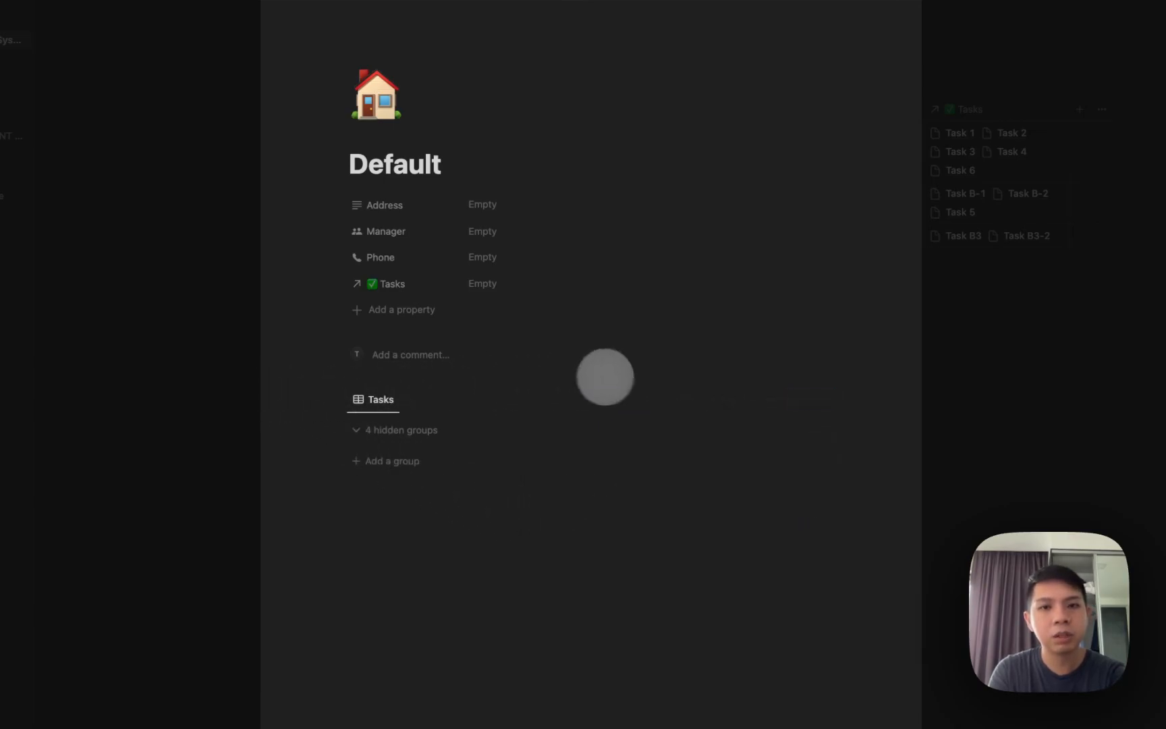
left_click(280, 351)
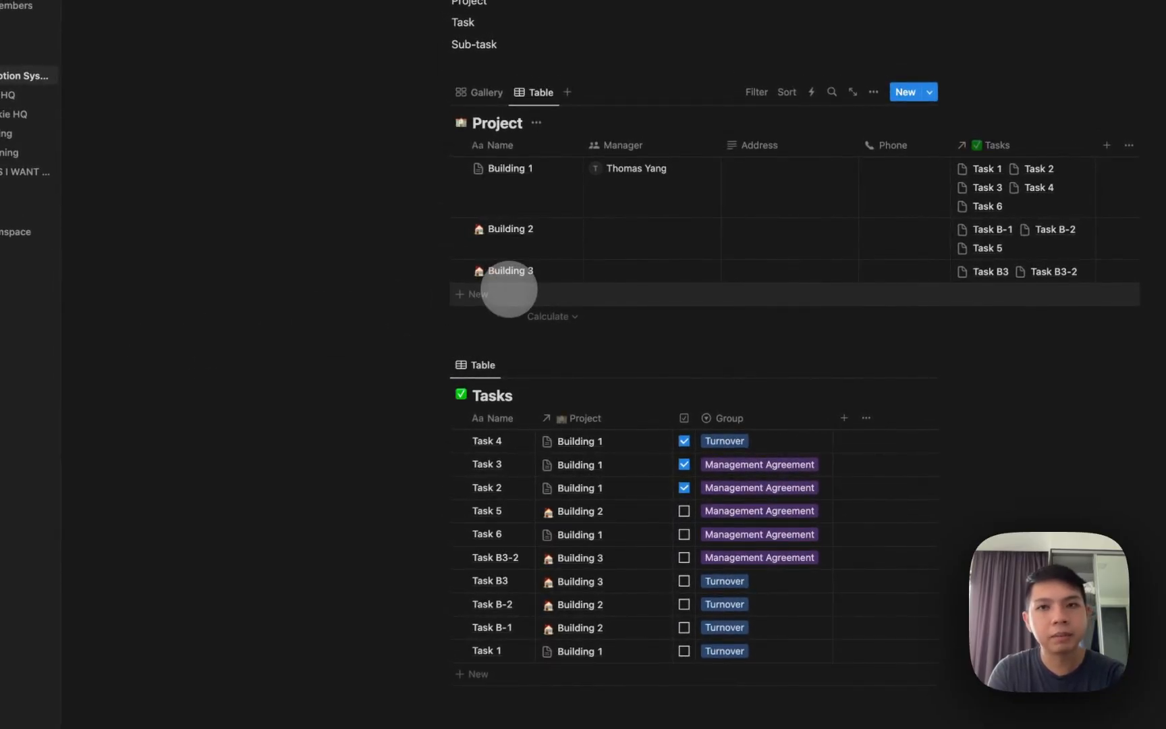
Open Building 3 in side peek, restoring Task B3 and Task B3-2 after an accidental delete.
left_click(930, 92)
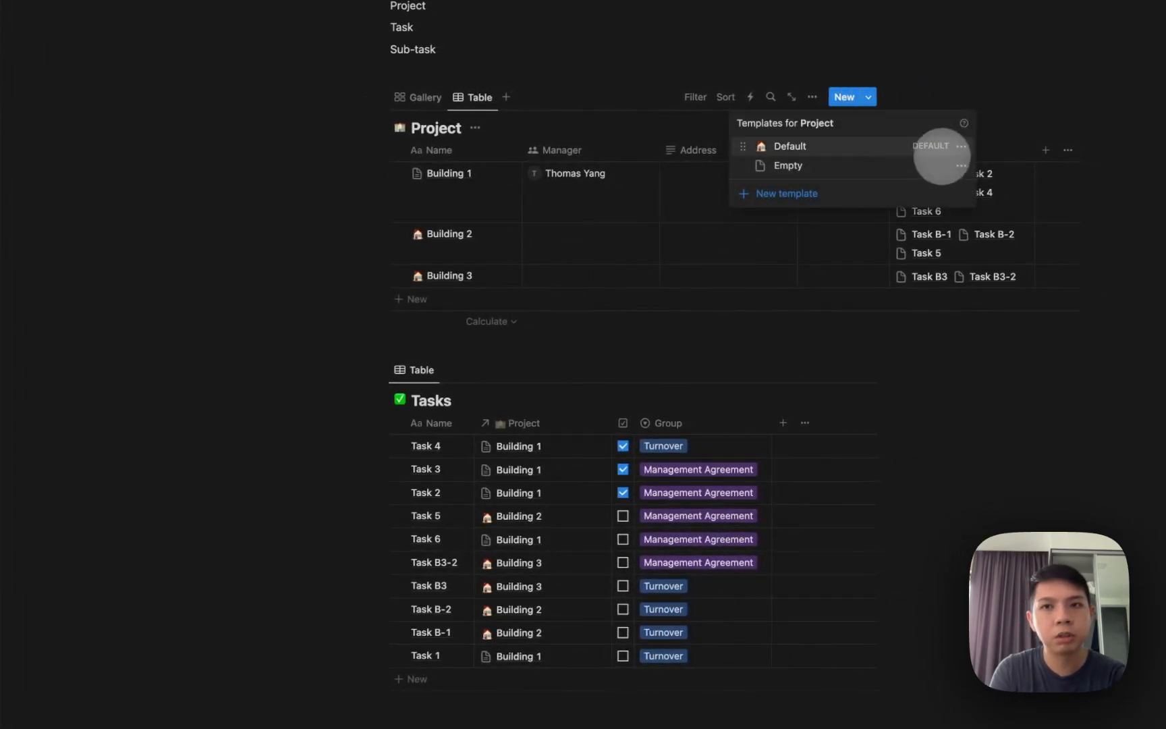
left_click(574, 204)
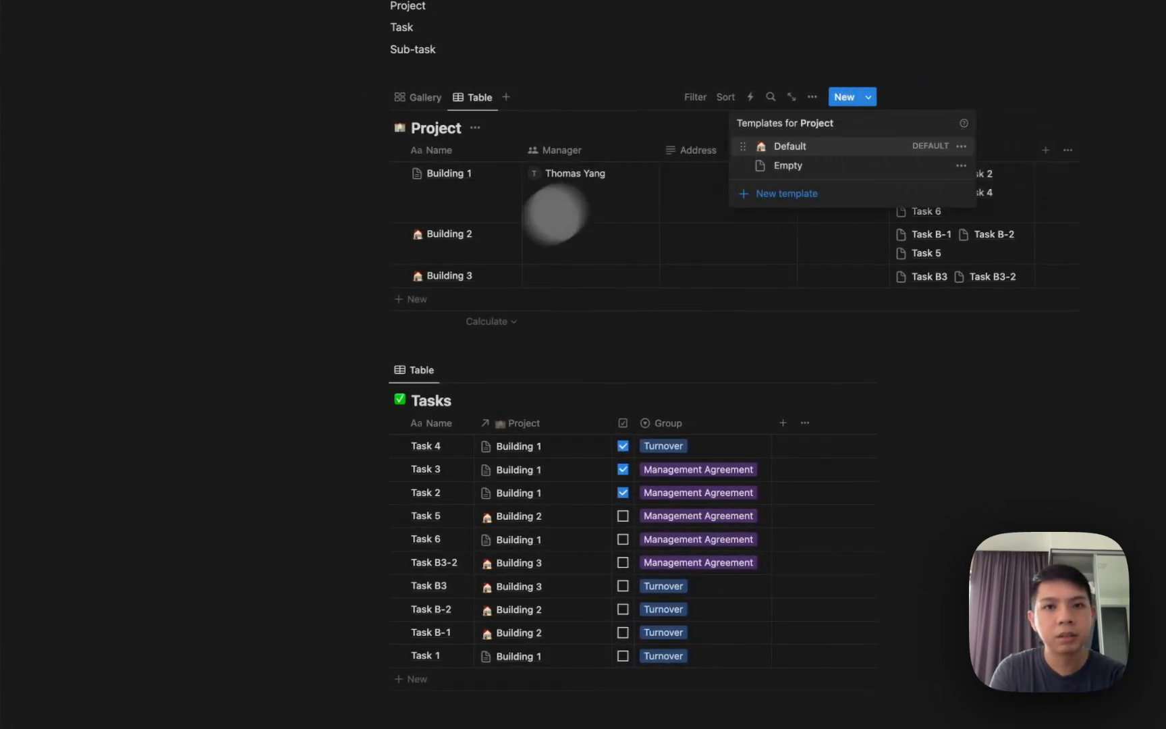
left_click(431, 300)
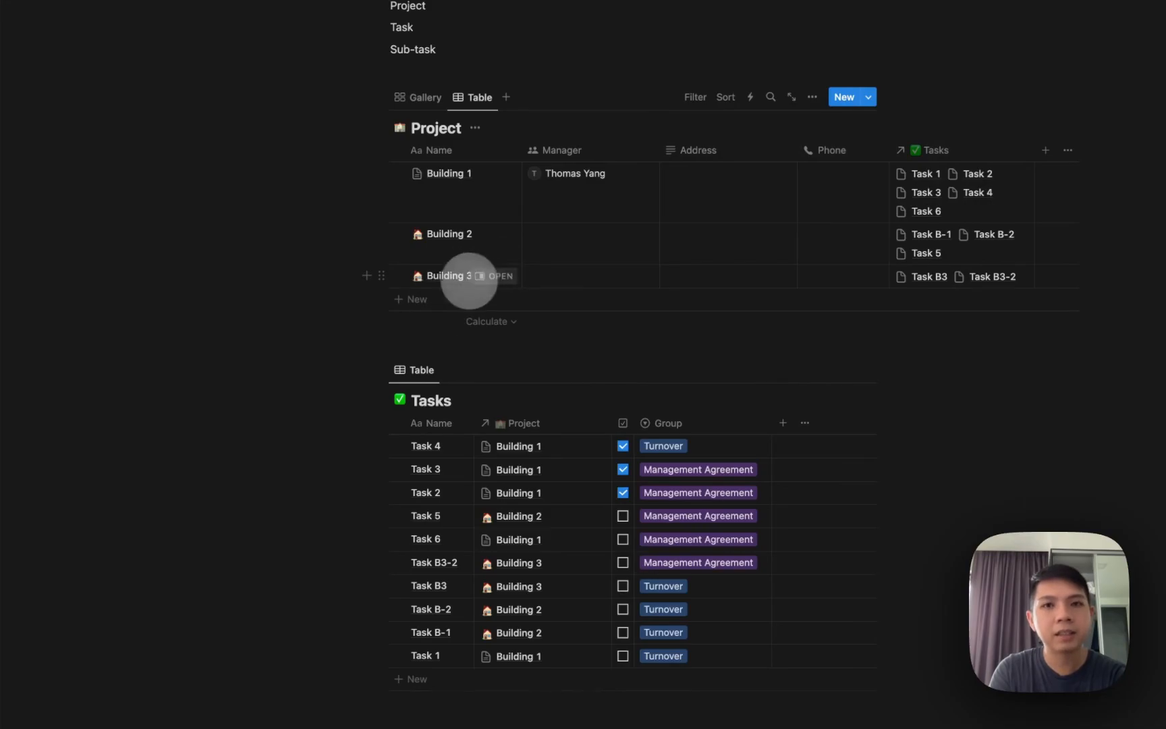
left_click(501, 276)
left_click_drag(913, 496, 680, 228)
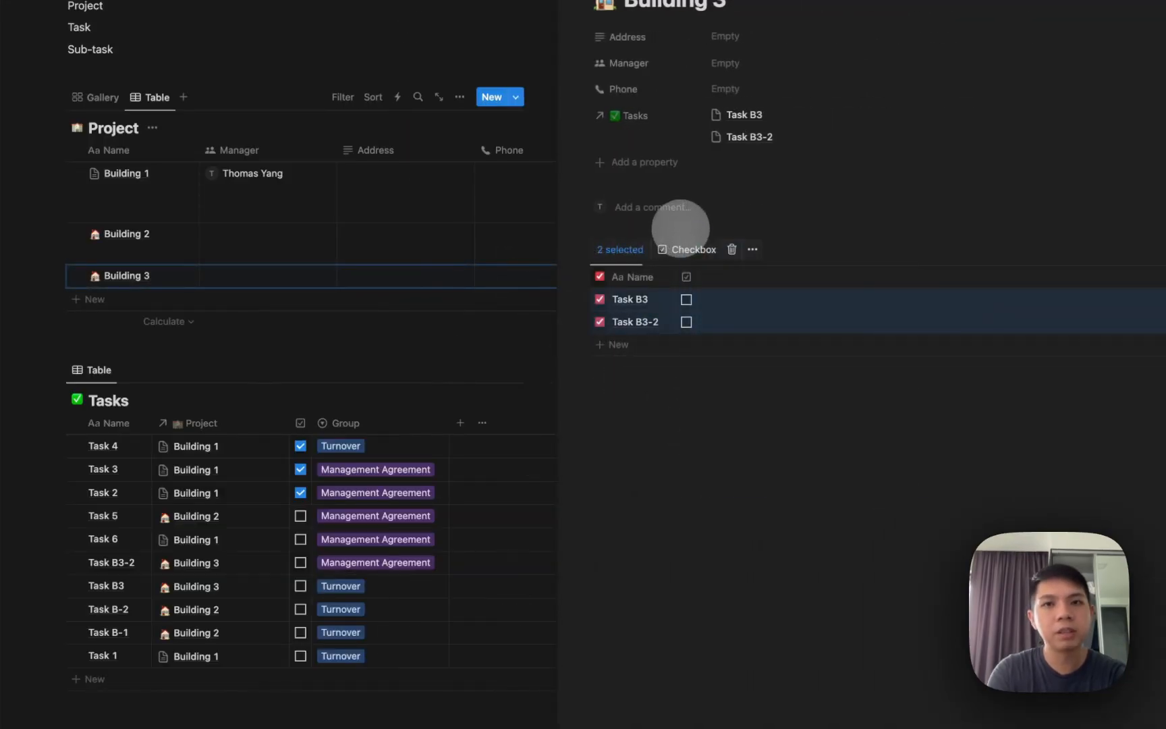
key("Delete")
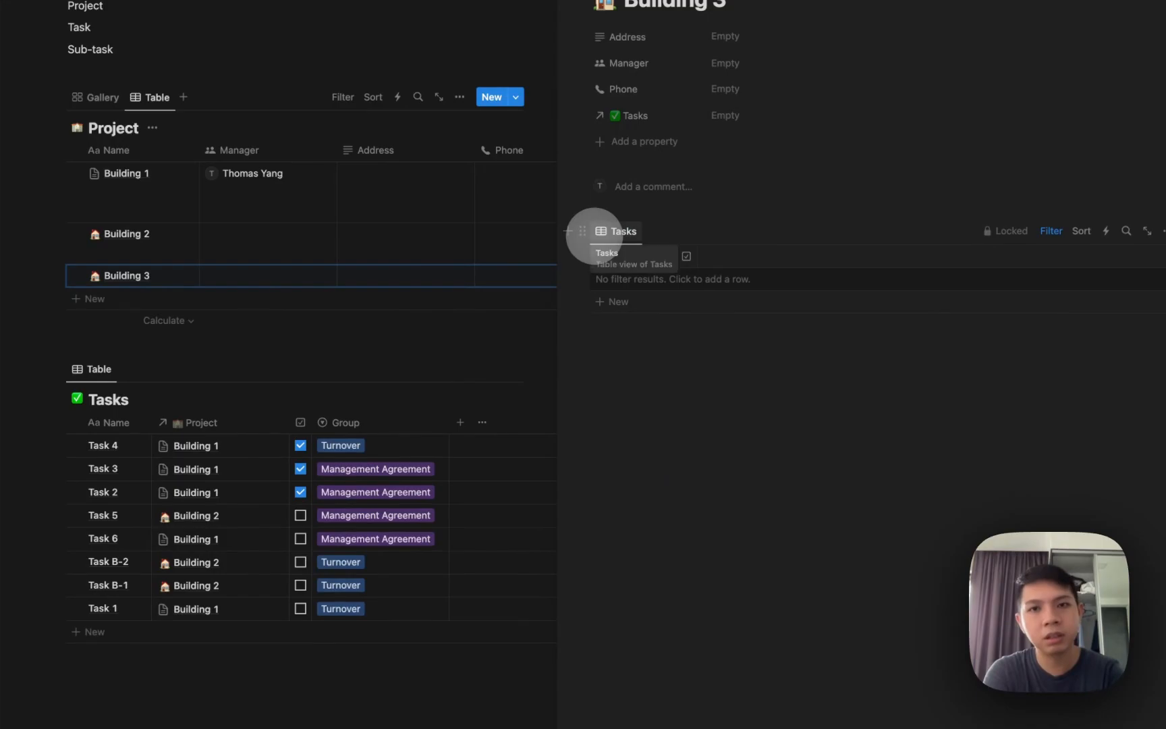
key("super+z")
Remove Building 3's linked Tasks view and apply the Default template instead.
left_click(583, 251)
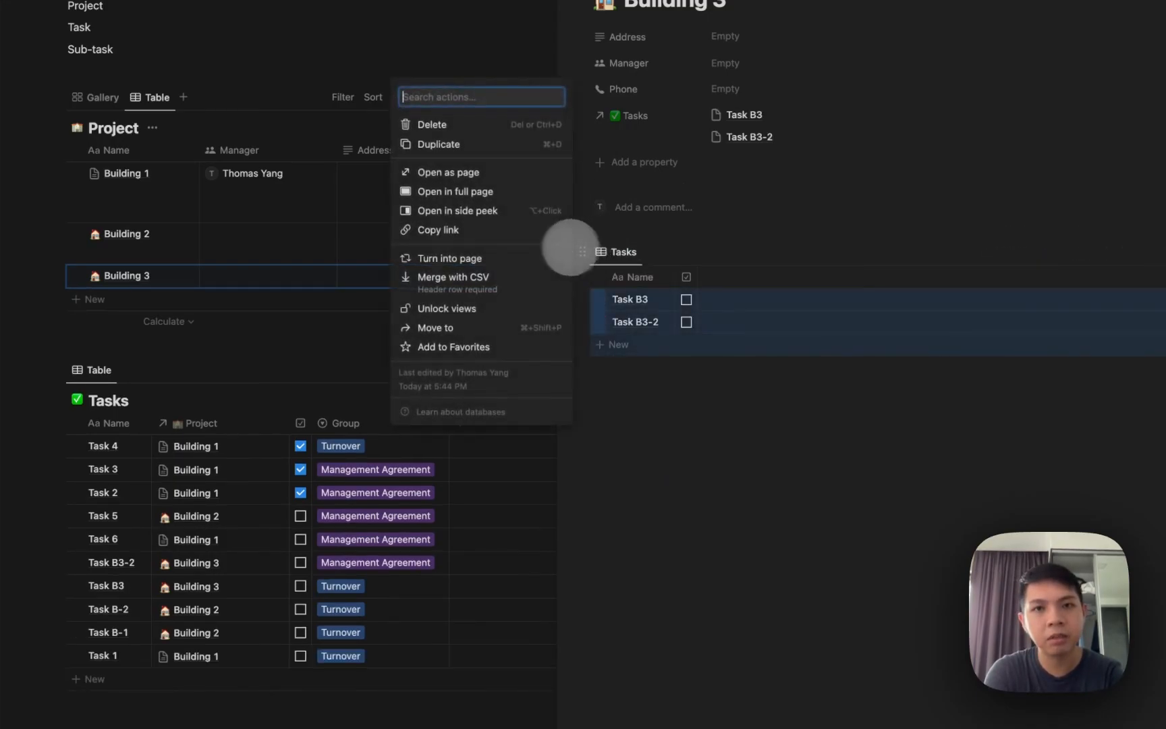
left_click(412, 123)
left_click(633, 282)
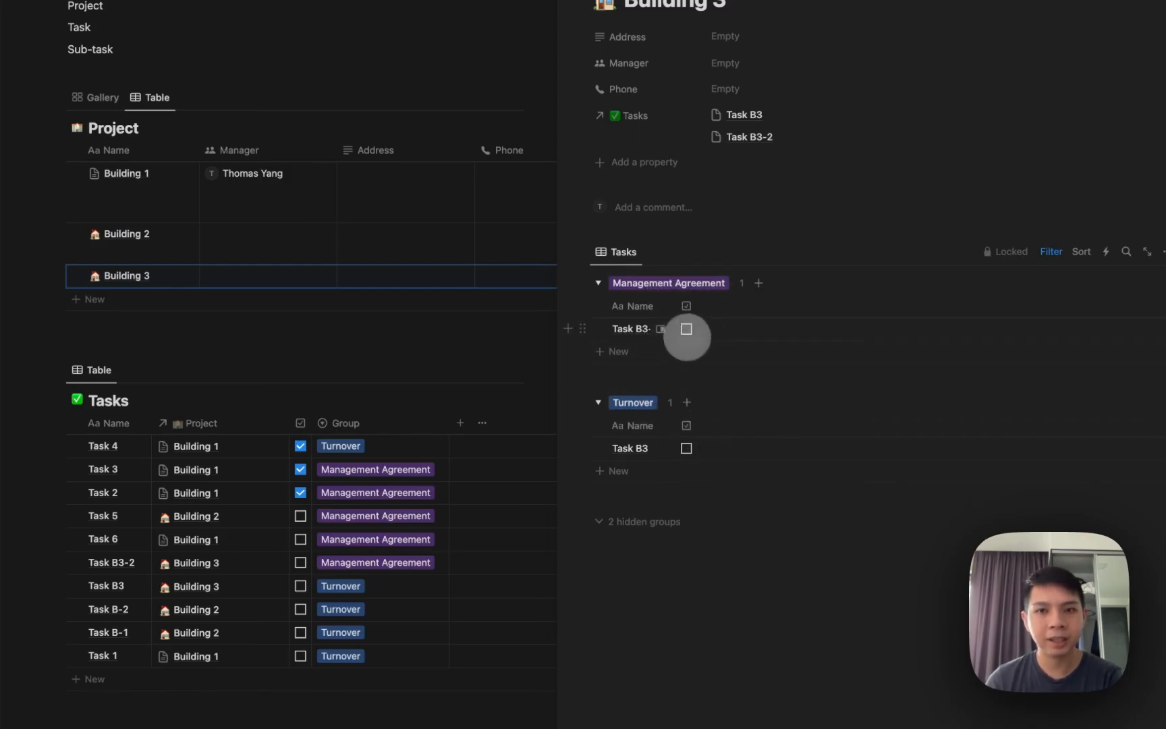
Mark Task B3-2 and Task B3 done and unlock Building 3's task view.
left_click(687, 329)
left_click(687, 449)
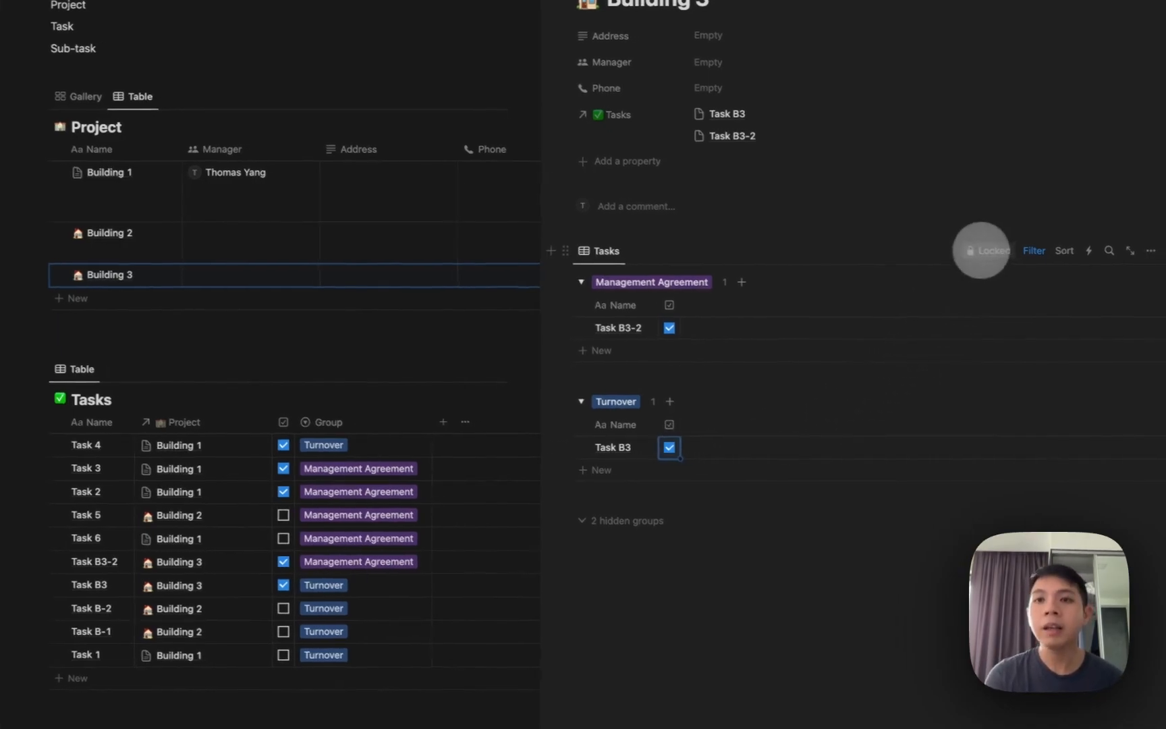
left_click(1020, 249)
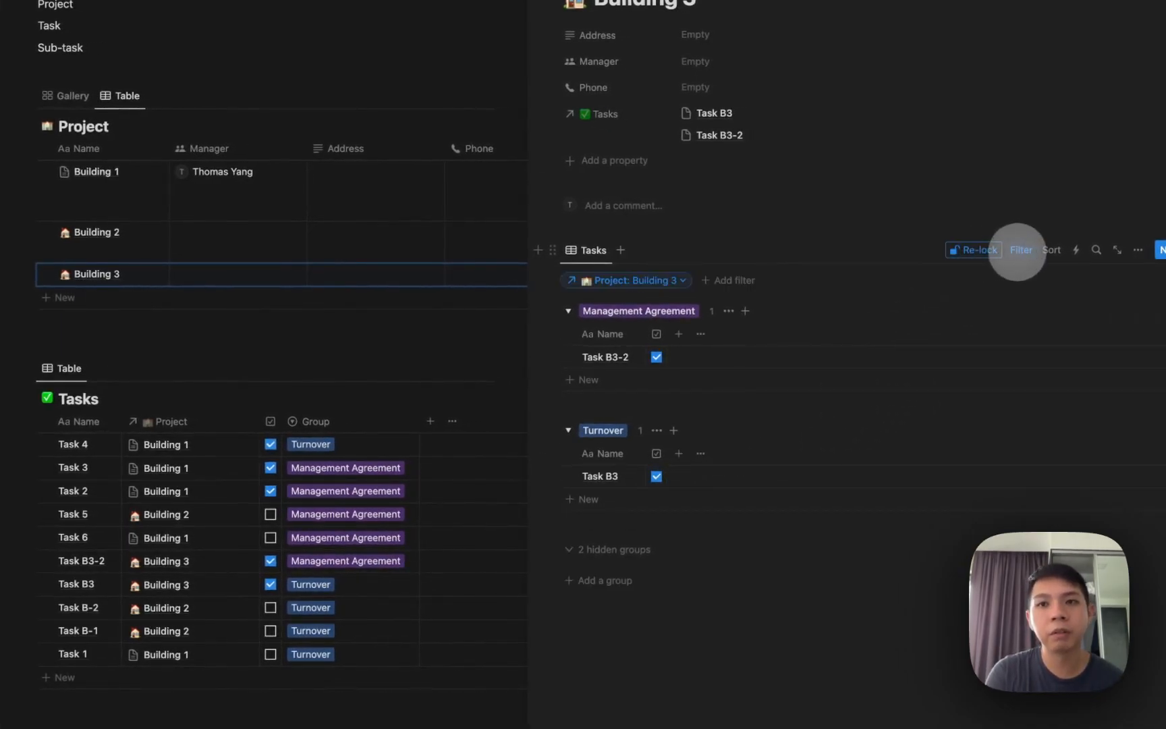
Add a Checkbox: Unchecked filter to Building 3's task view.
left_click(725, 280)
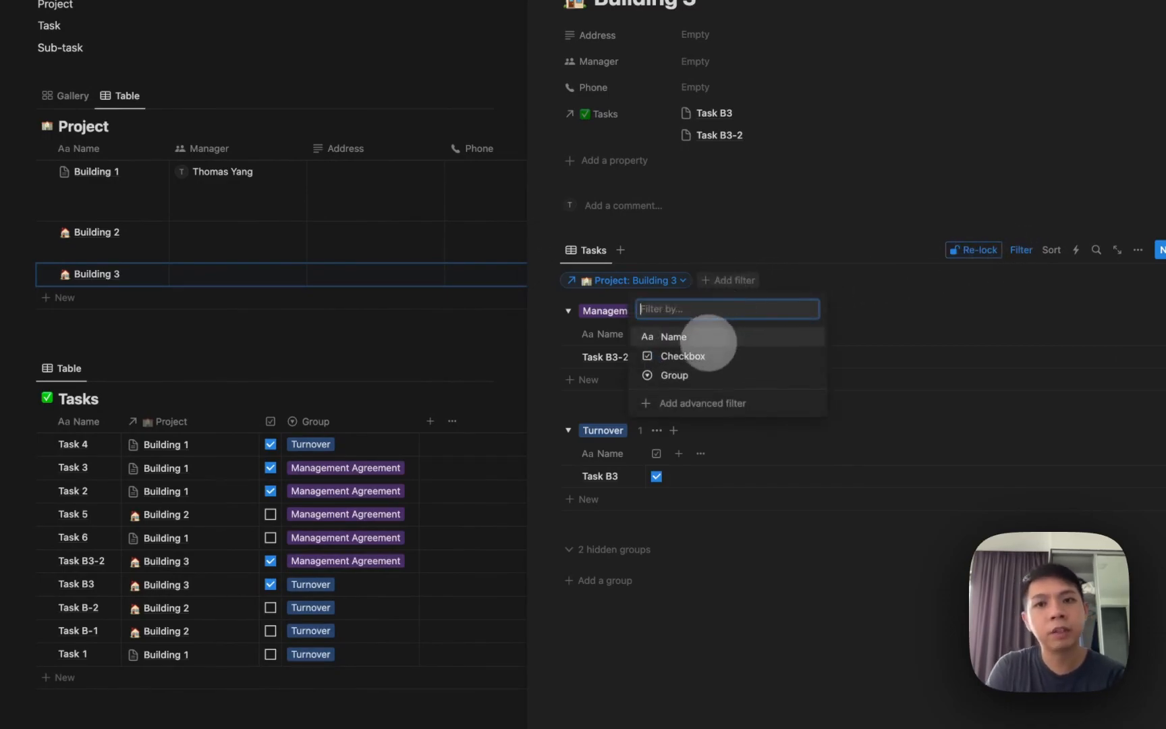
left_click(703, 352)
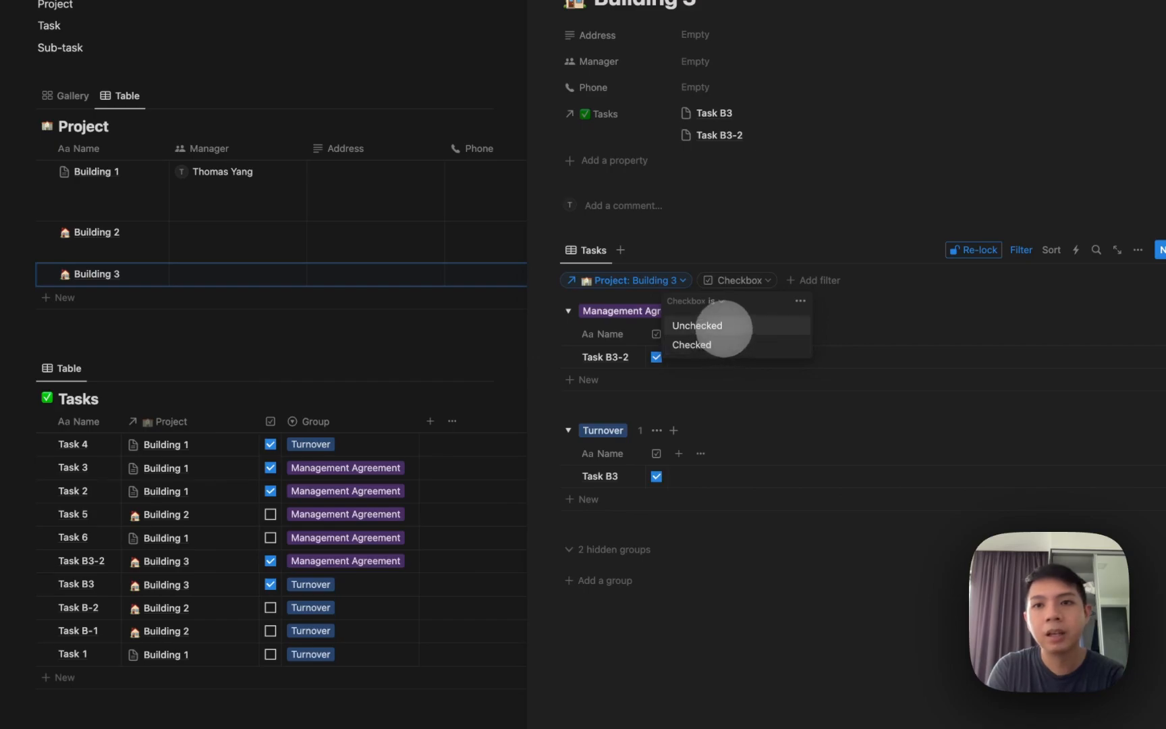
left_click(698, 326)
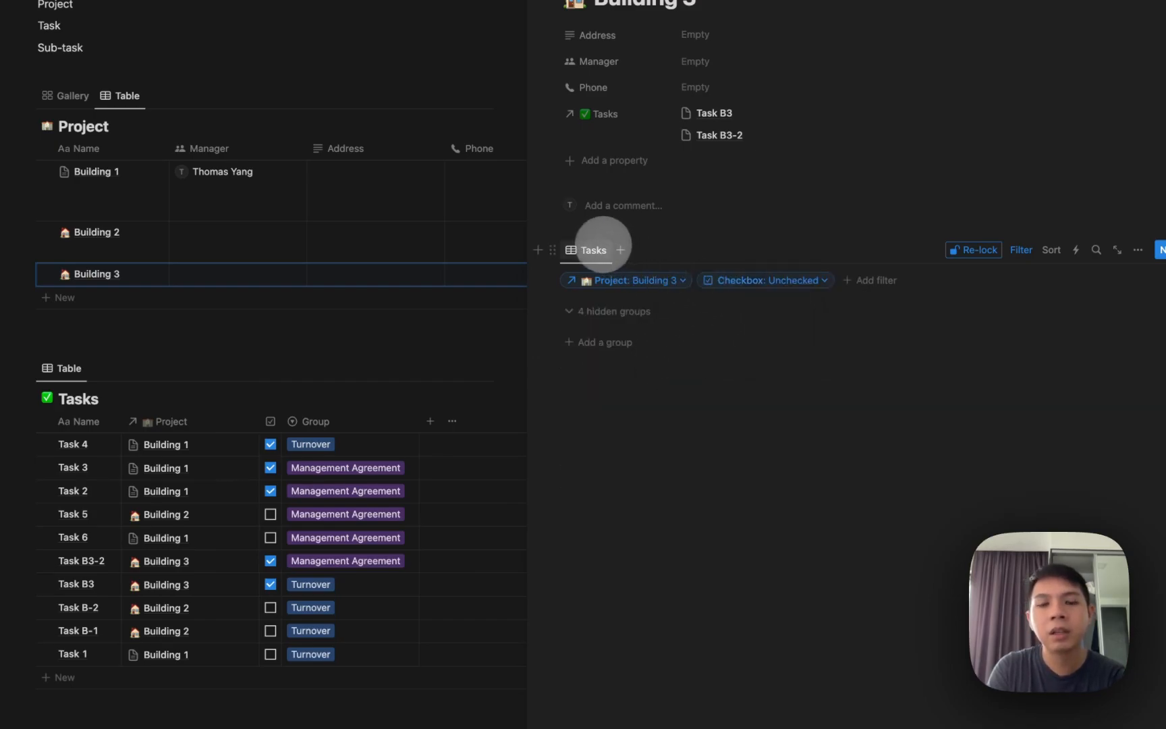
left_click(582, 250)
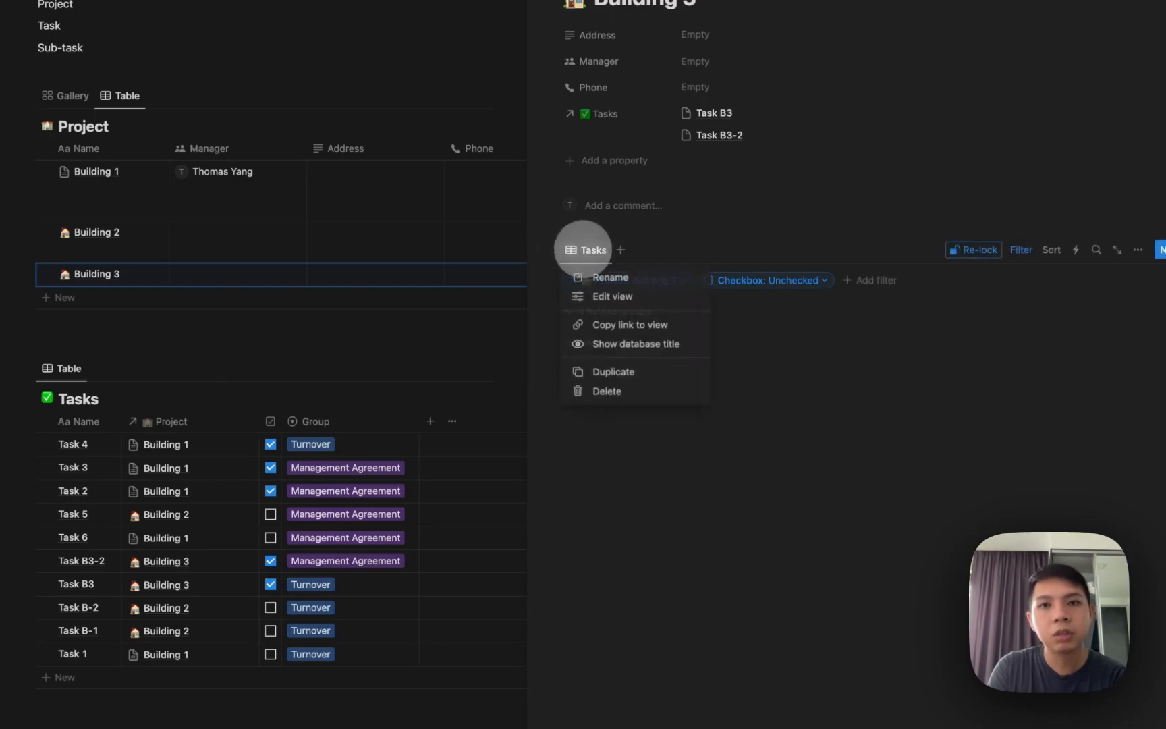
Rename the Tasks view to Active and duplicate it as a Completed view.
left_click(598, 277)
type("Active")
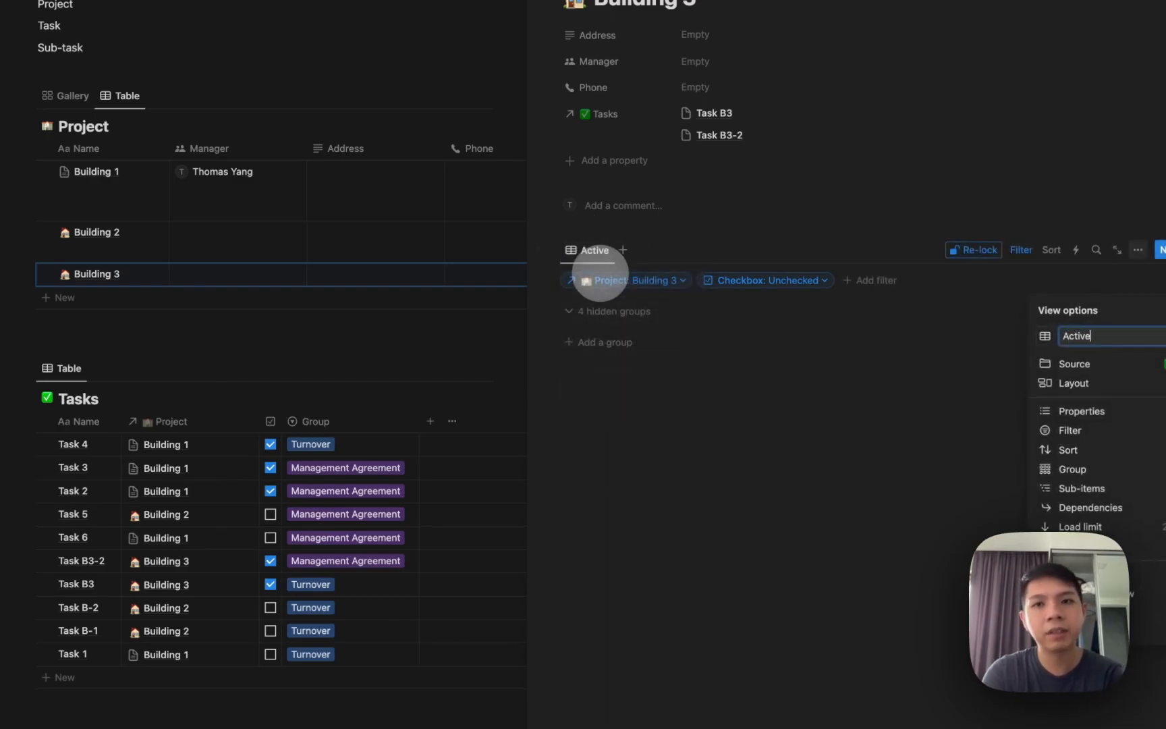
left_click(571, 251)
left_click(569, 250)
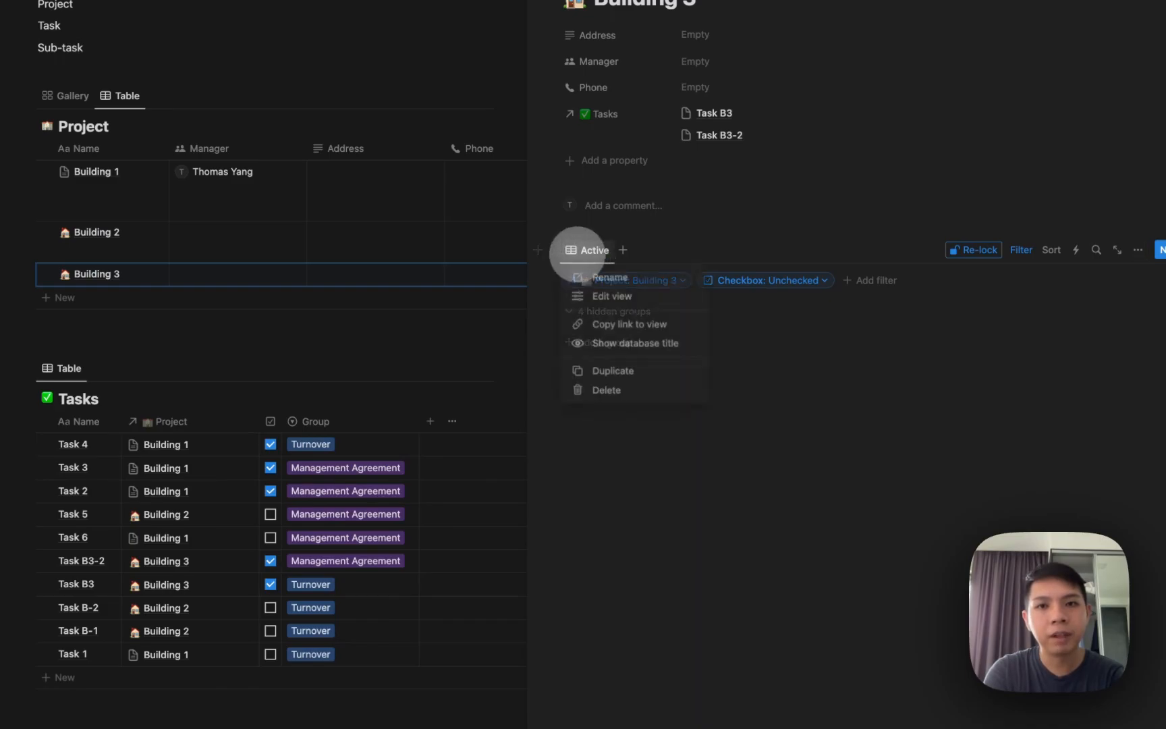
left_click(604, 371)
type("Com")
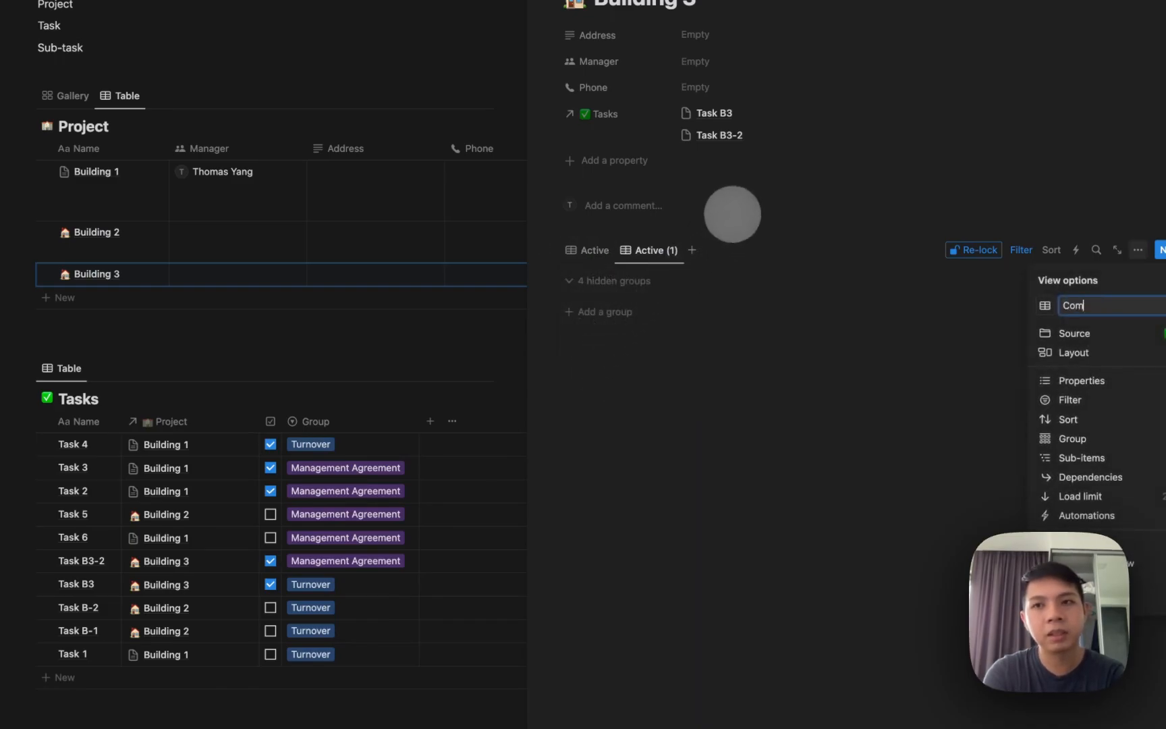
type("pleted")
left_click(1022, 250)
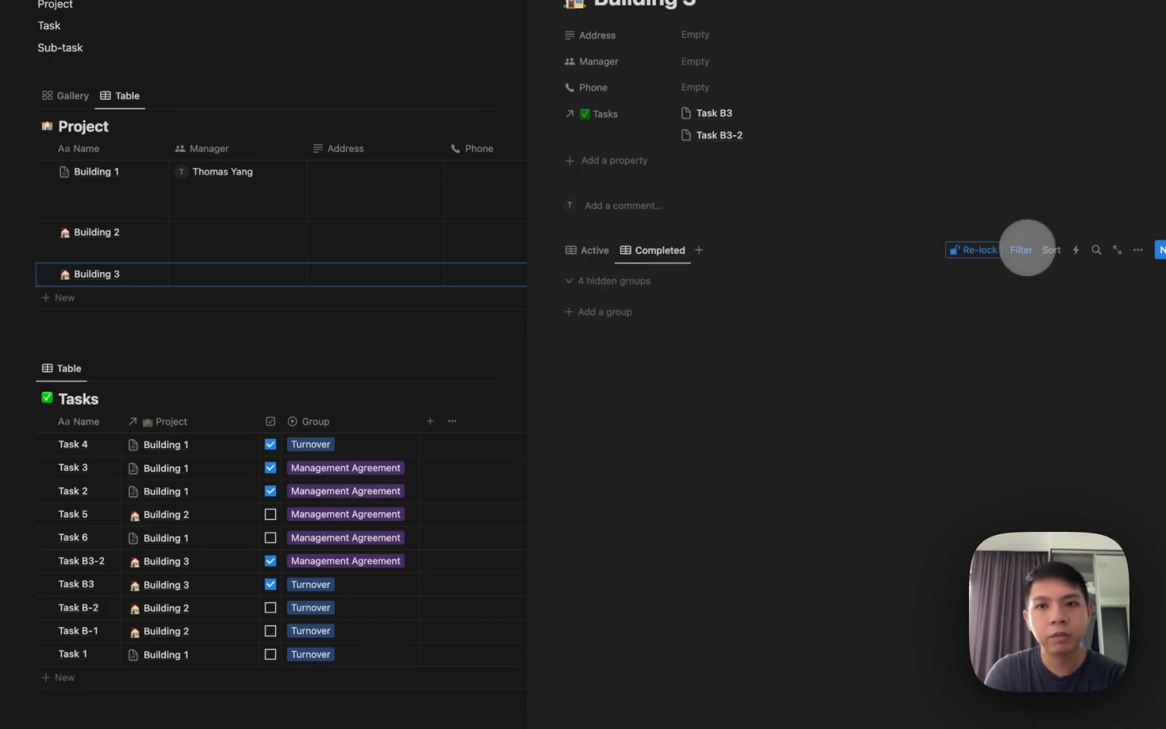
Set the Completed view's filter to Checkbox: Checked, re-lock the views, and return to Active.
left_click(1021, 250)
left_click(769, 280)
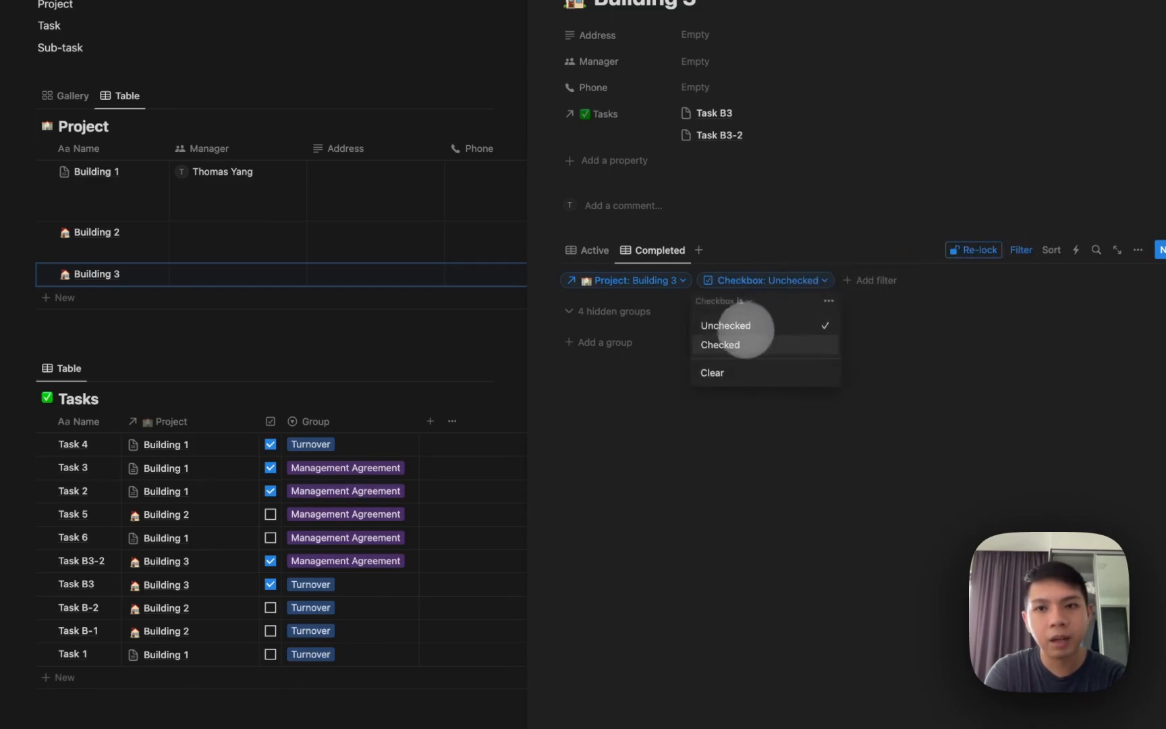
left_click(776, 341)
left_click(972, 249)
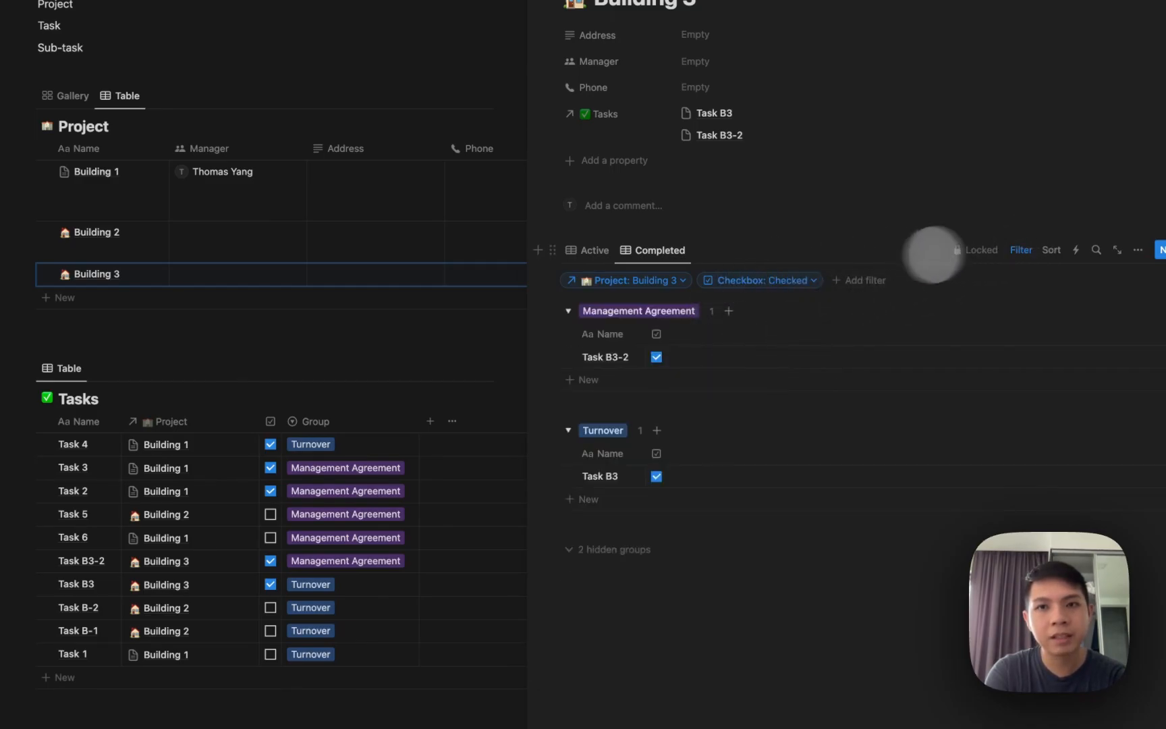
left_click(1021, 249)
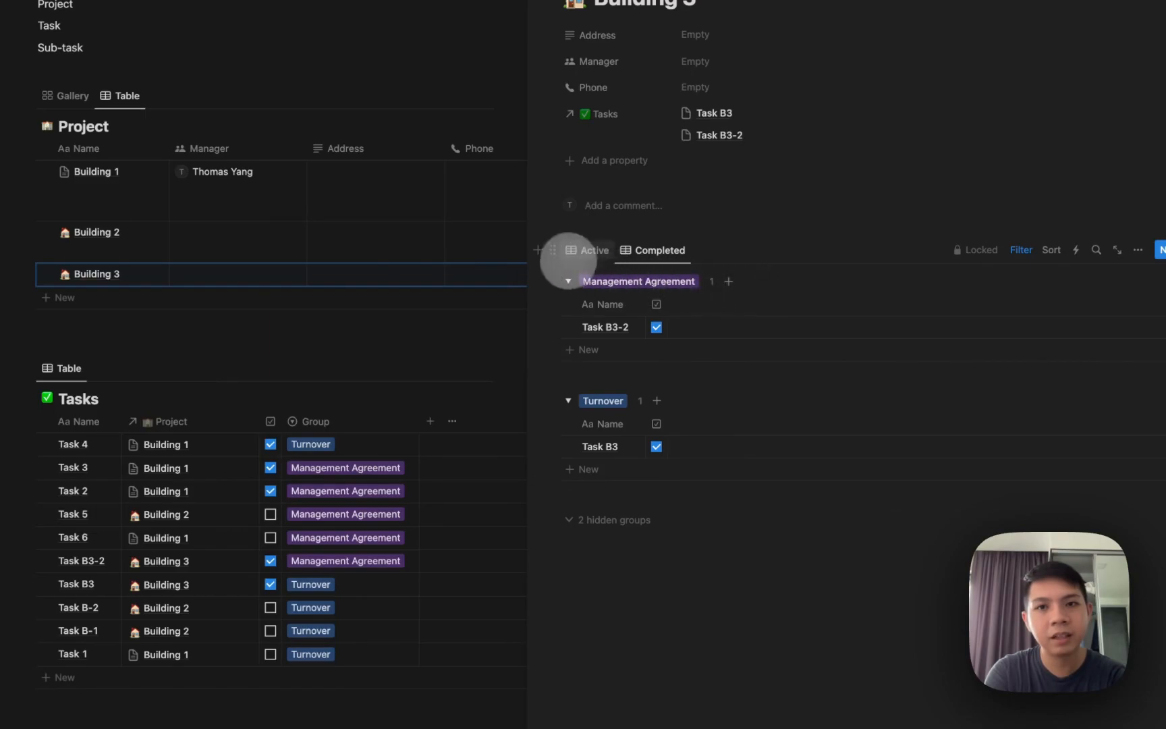
left_click(577, 253)
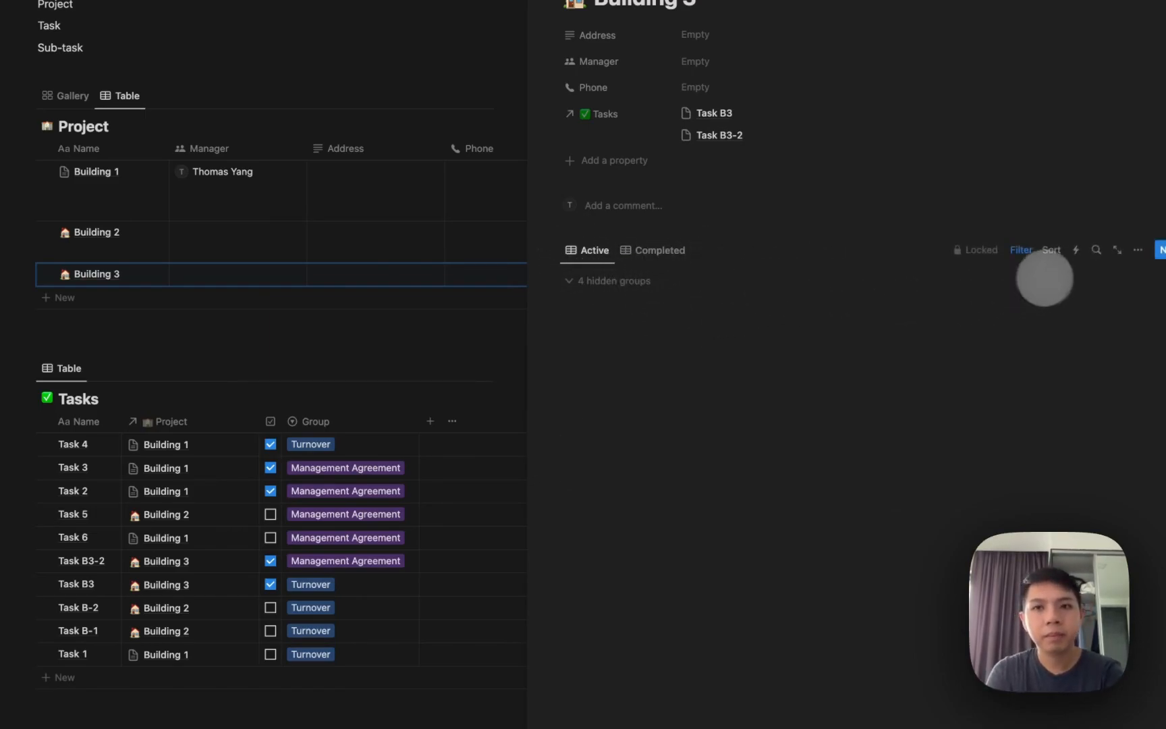
Add a new task to Building 3, then open the Default Project template for editing.
left_click(1160, 251)
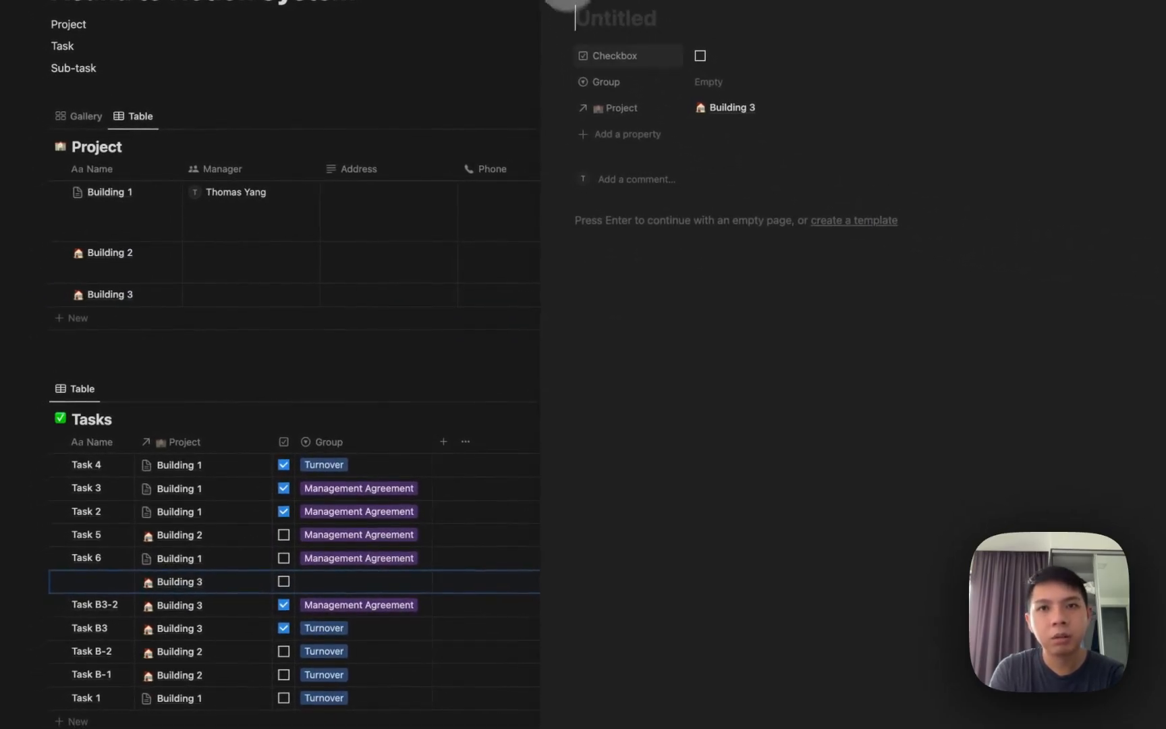
key("Escape")
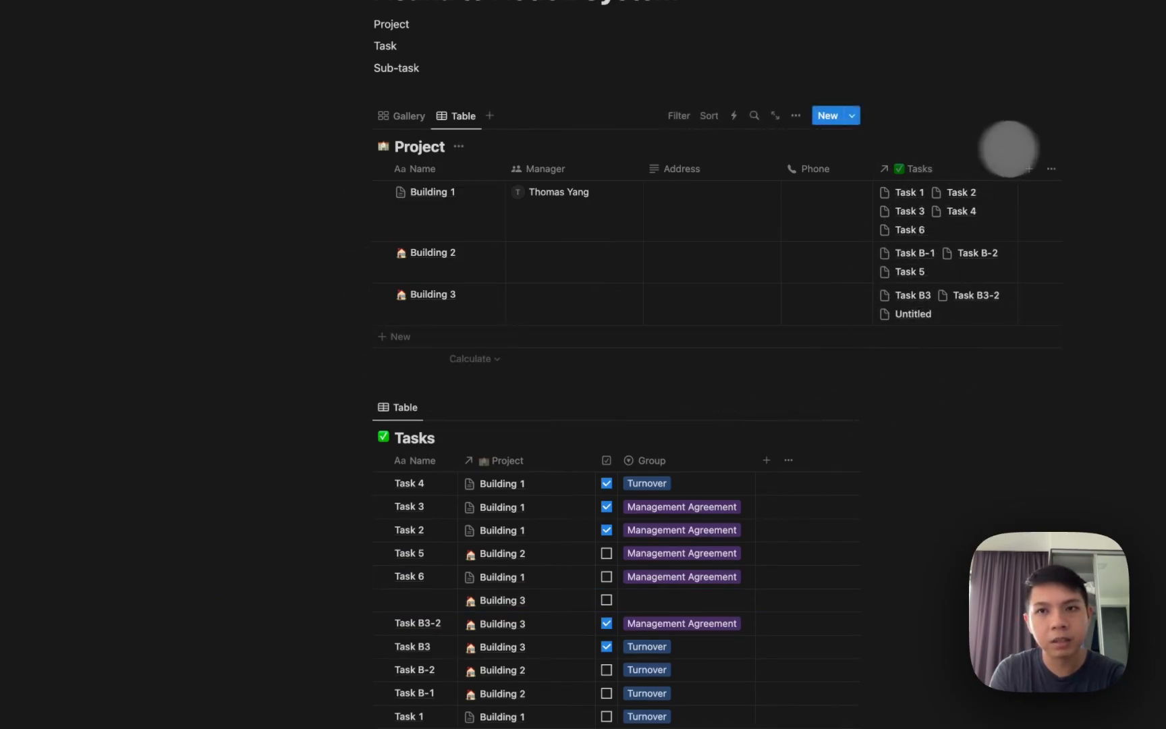
left_click(854, 116)
left_click(945, 165)
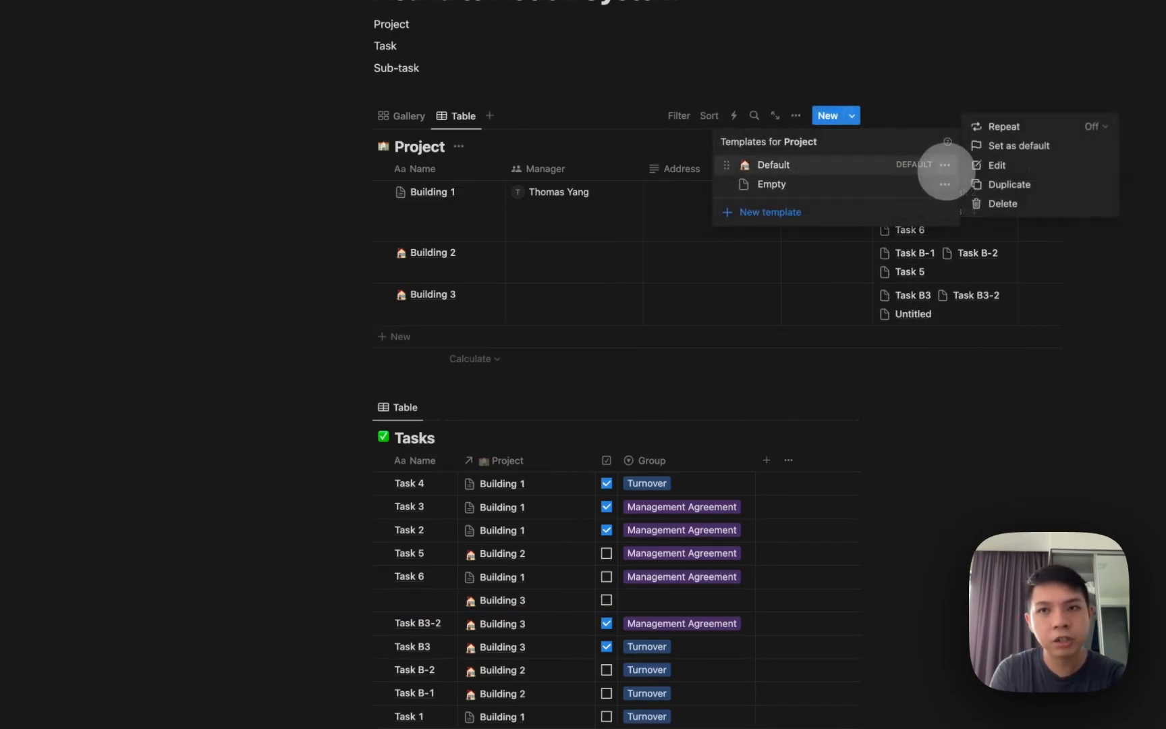
left_click(990, 165)
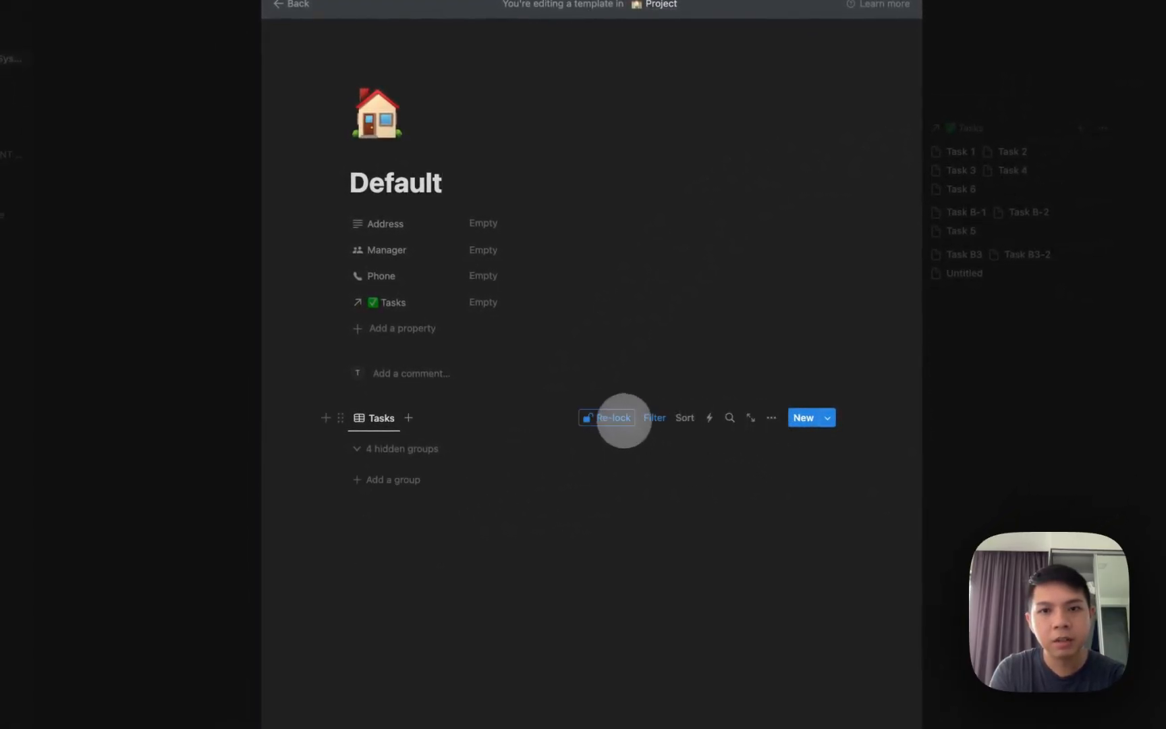
Unlock the template's task view and show its empty groups again.
left_click(613, 419)
left_click(769, 418)
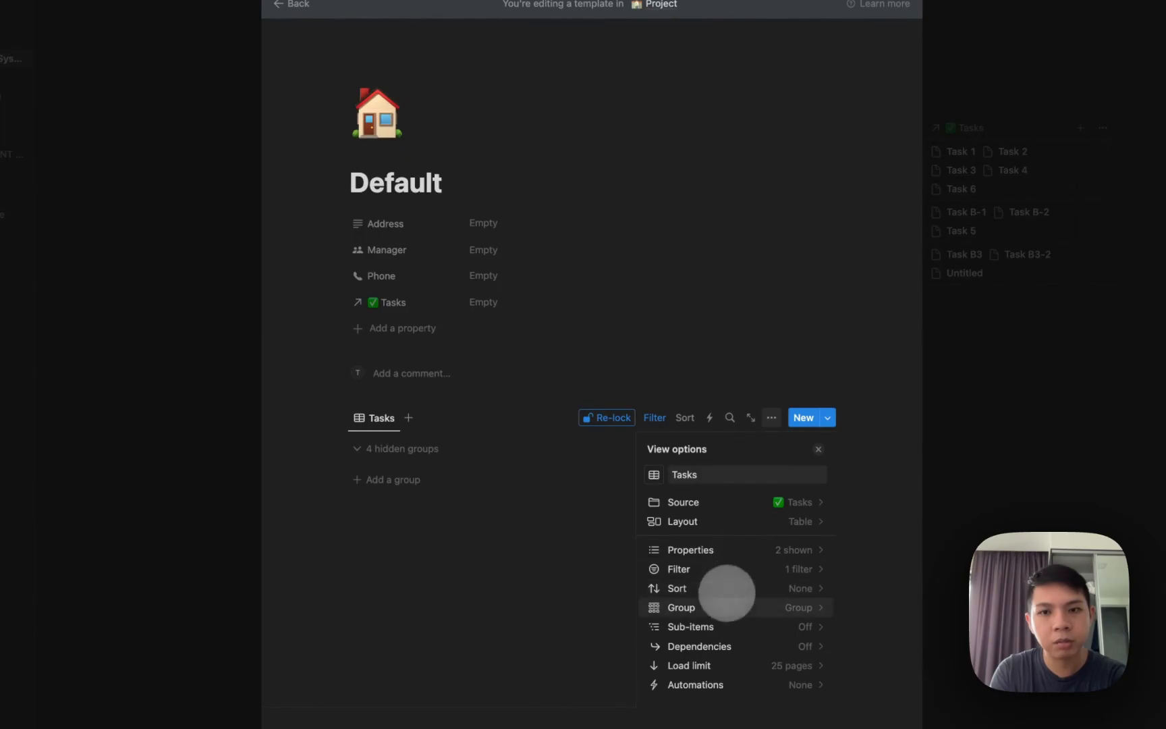
left_click(718, 608)
left_click(813, 513)
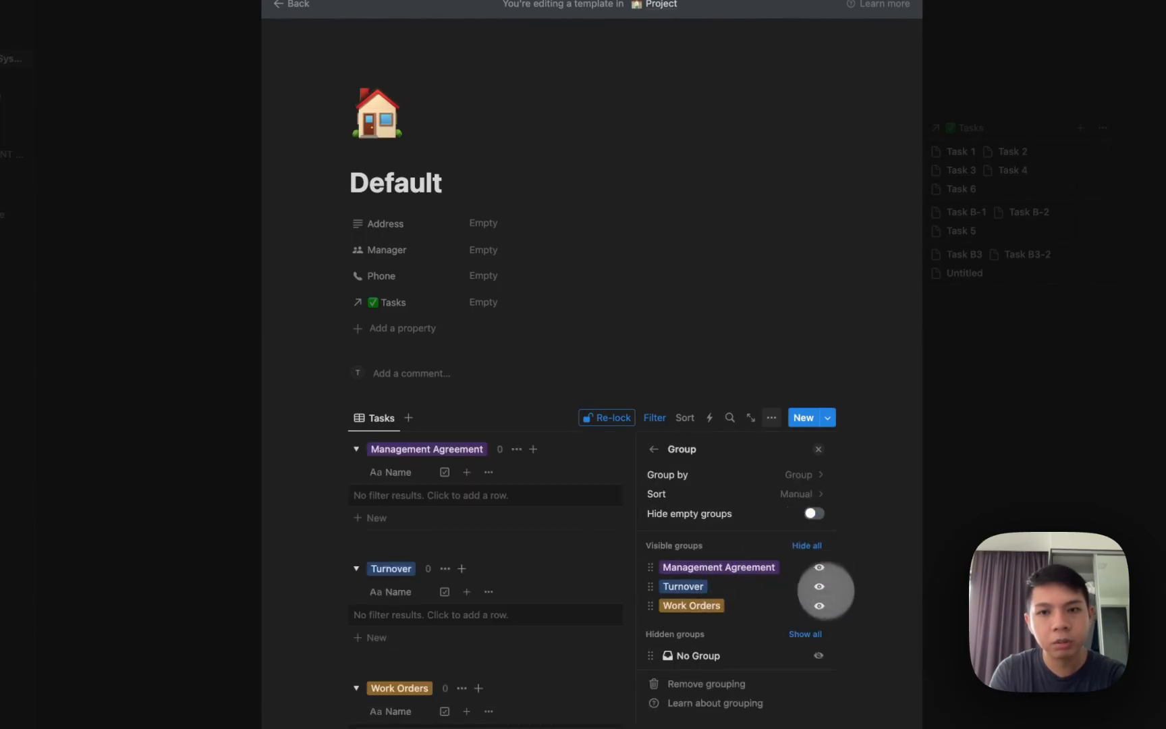
left_click(560, 430)
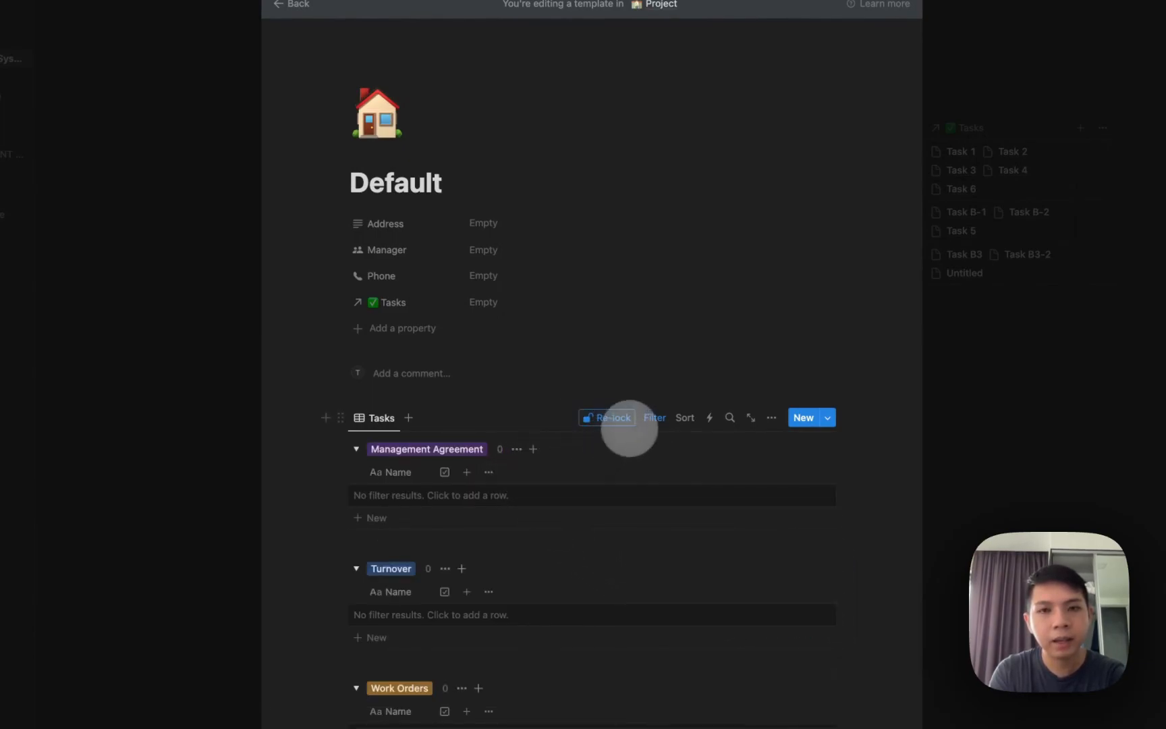
Add a Checkbox: Unchecked filter to the template's Tasks view.
scroll(555, 469, "down", 5)
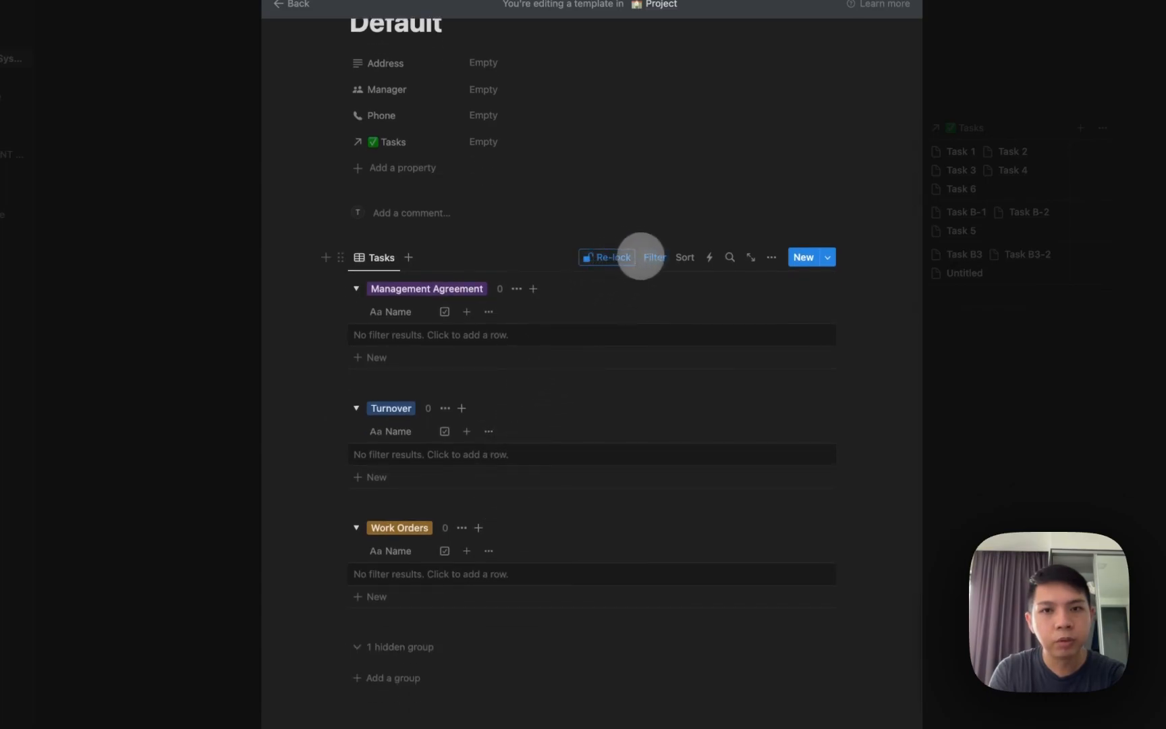
left_click(652, 257)
left_click(503, 288)
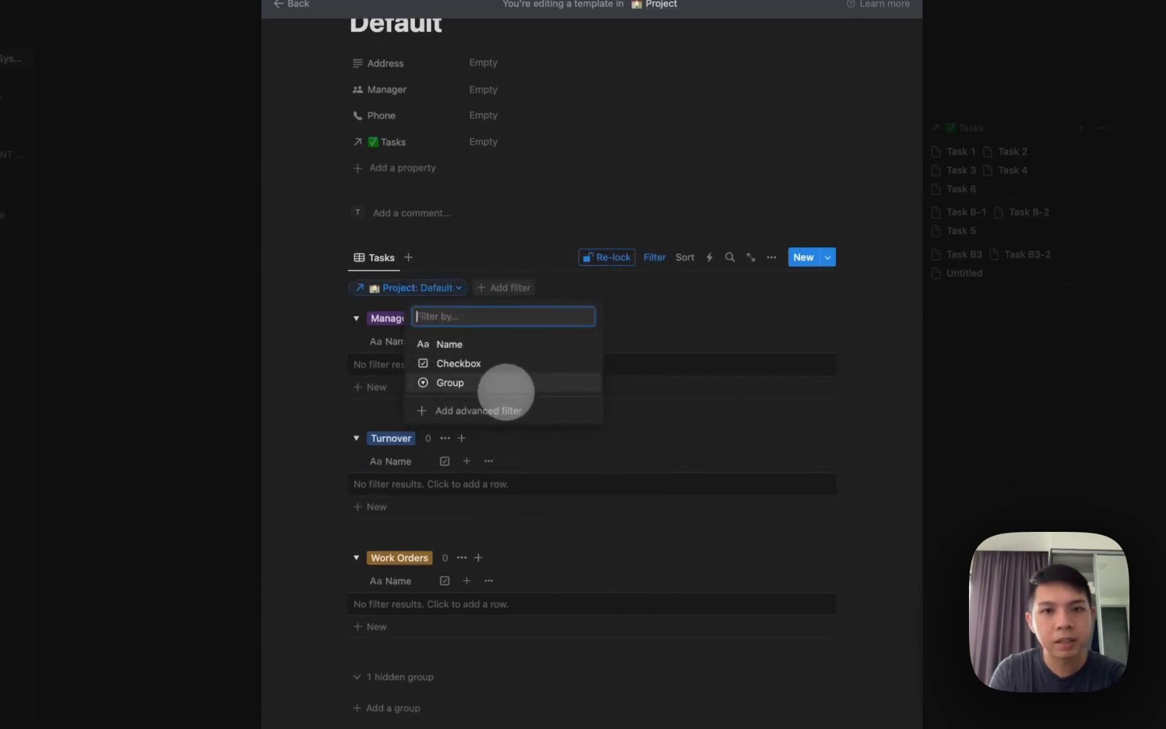
left_click(488, 365)
left_click(495, 333)
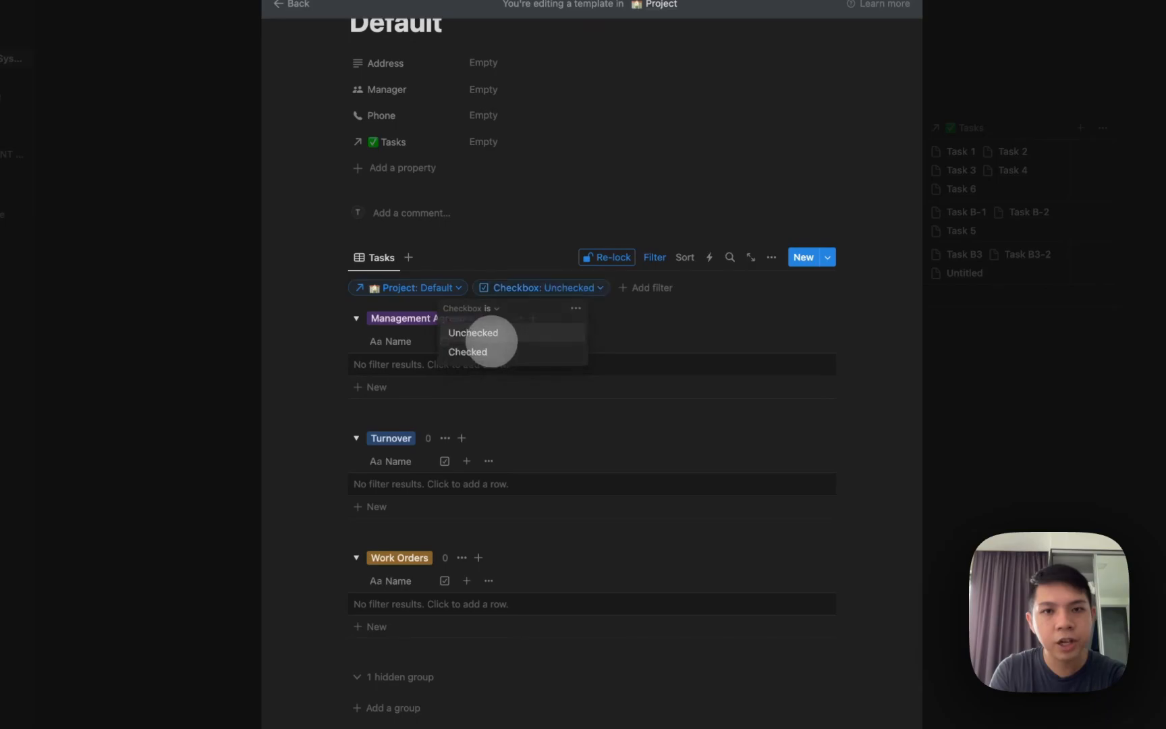
left_click(555, 304)
Rename the template's Tasks view to Active and give it a sun icon.
left_click(370, 257)
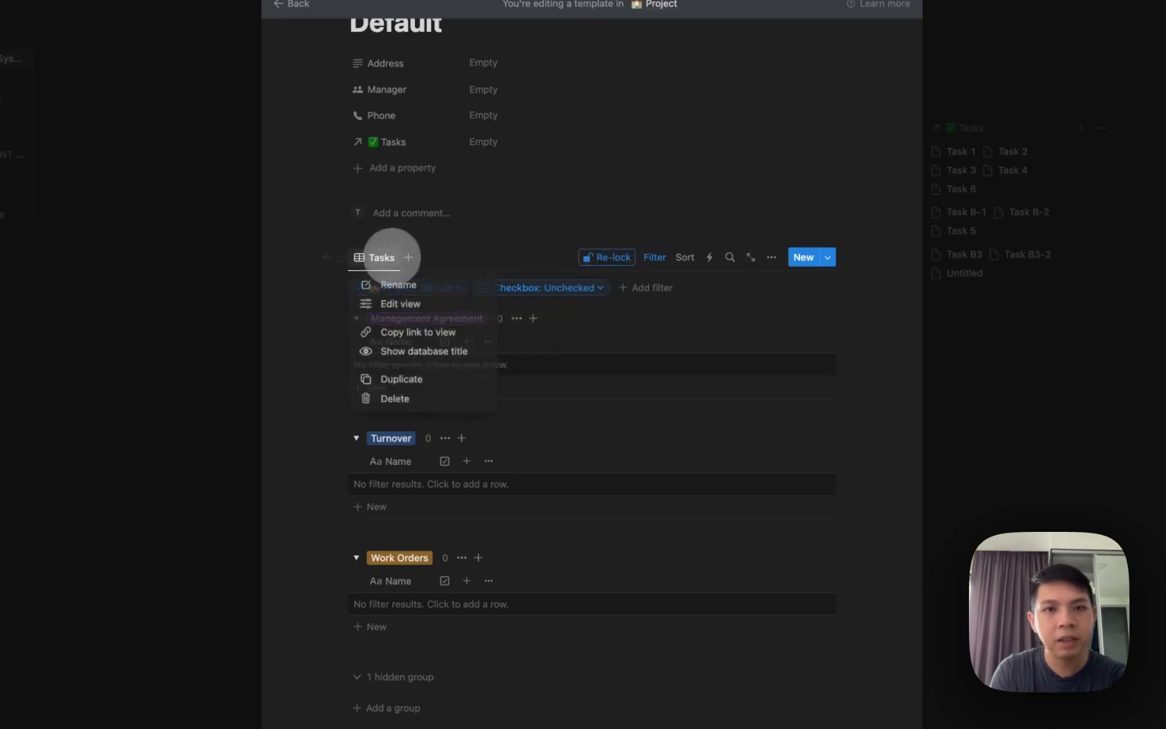
left_click(393, 285)
type("Ad")
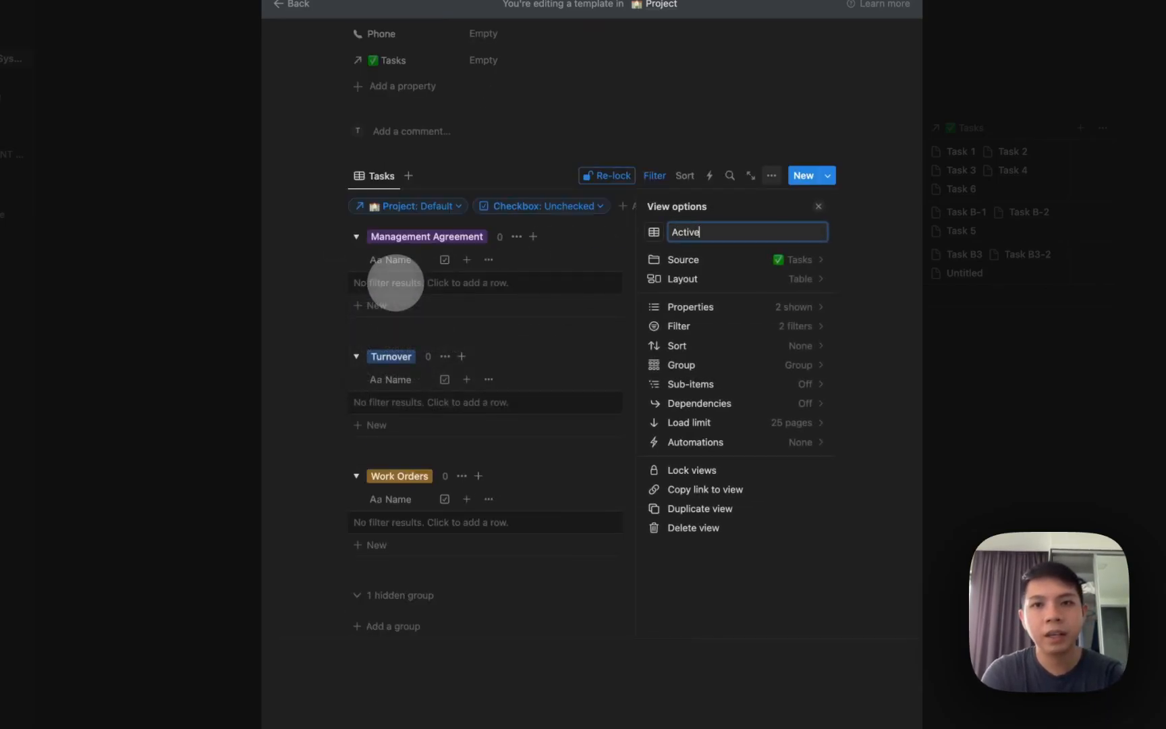
left_click(654, 231)
type("sun")
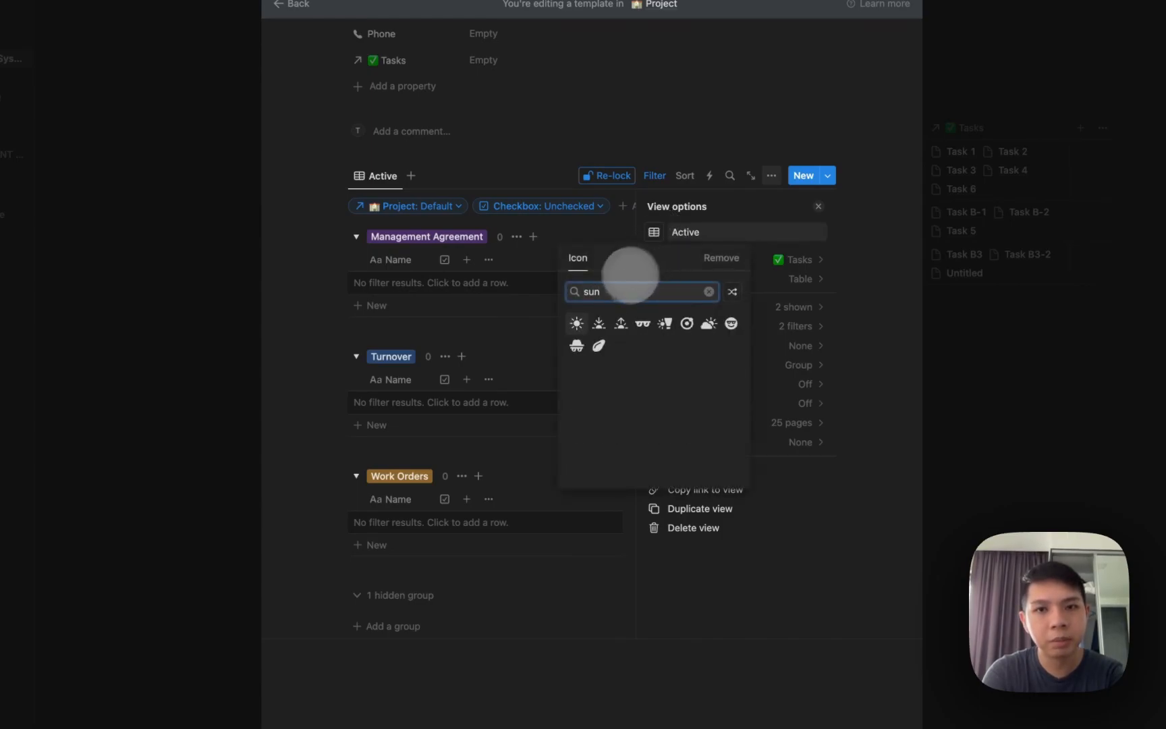
left_click(577, 323)
Duplicate Active as a Completed view with a trash icon.
left_click(391, 174)
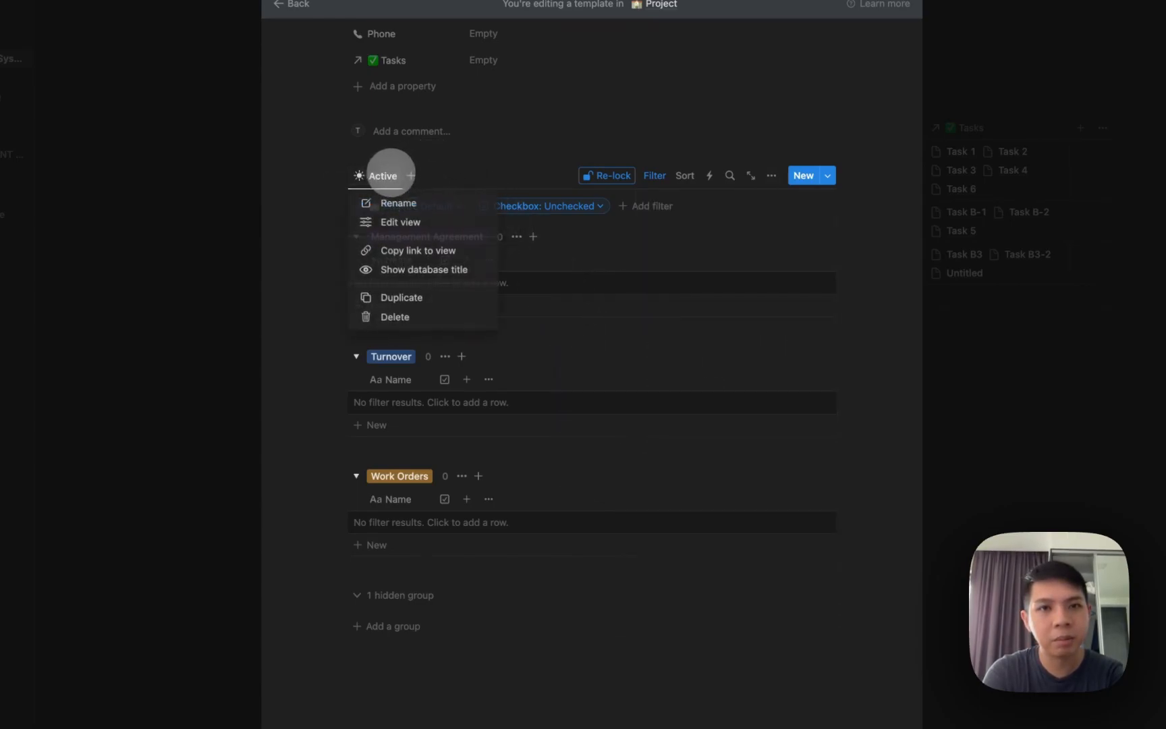
left_click(375, 297)
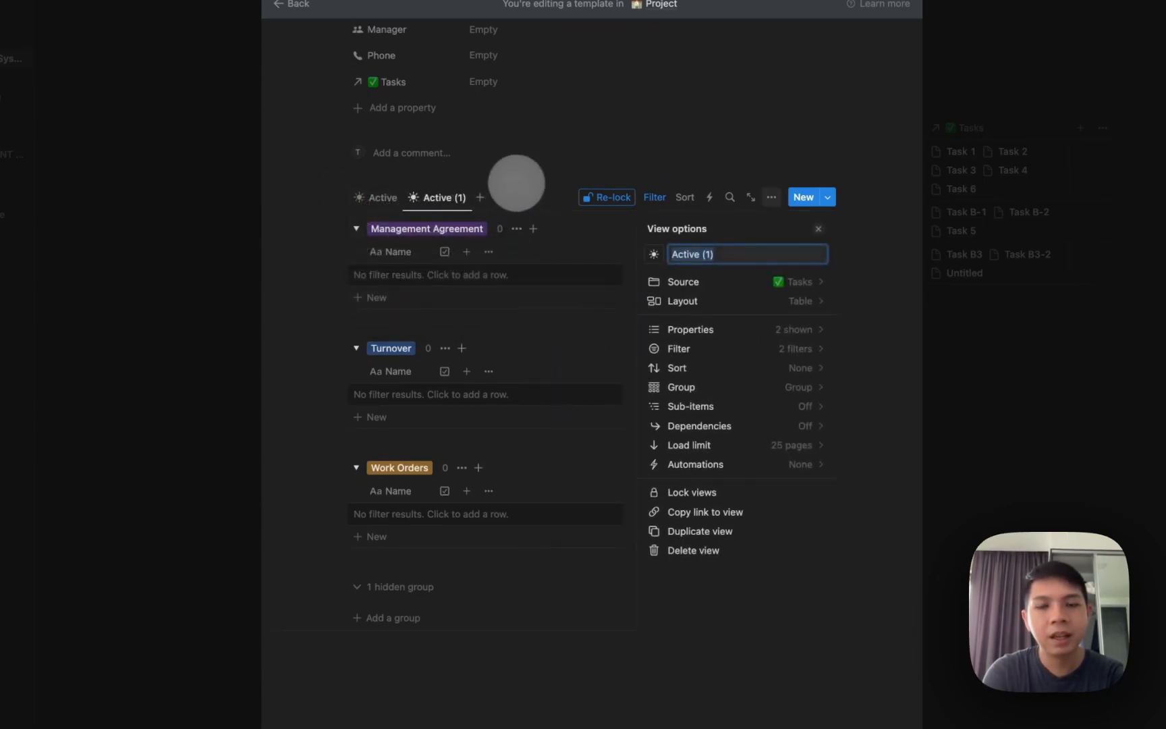
type("Completed")
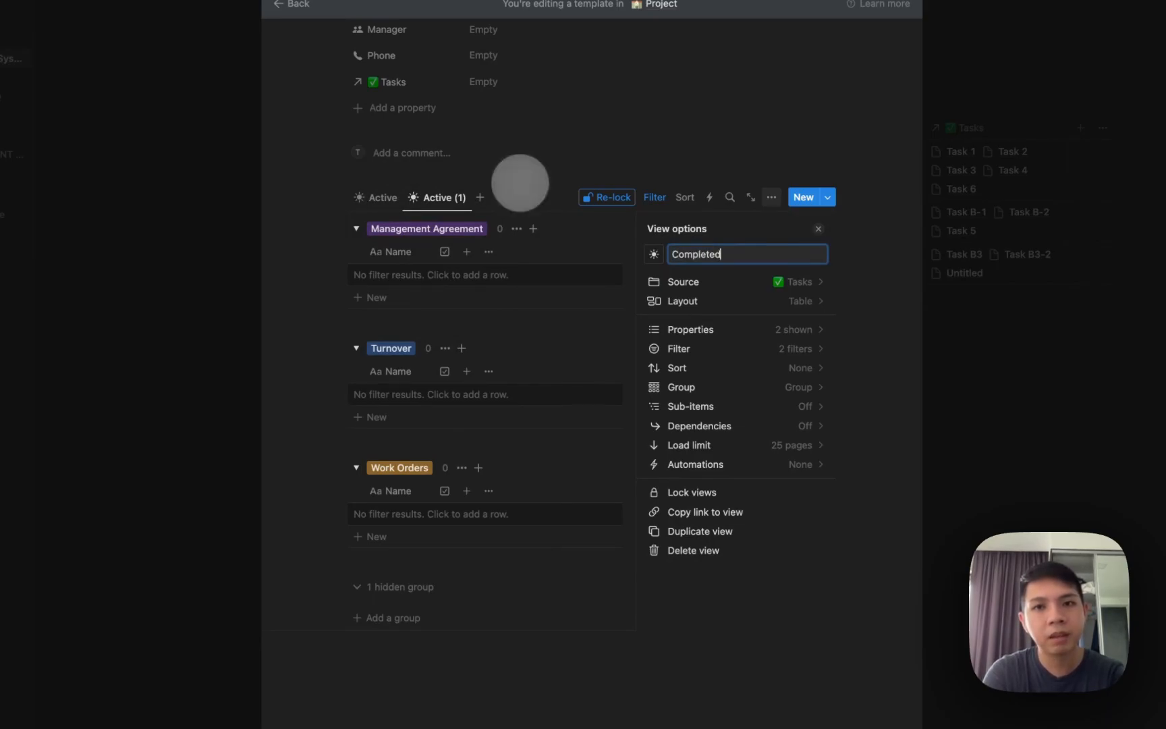
left_click(653, 254)
type("trash")
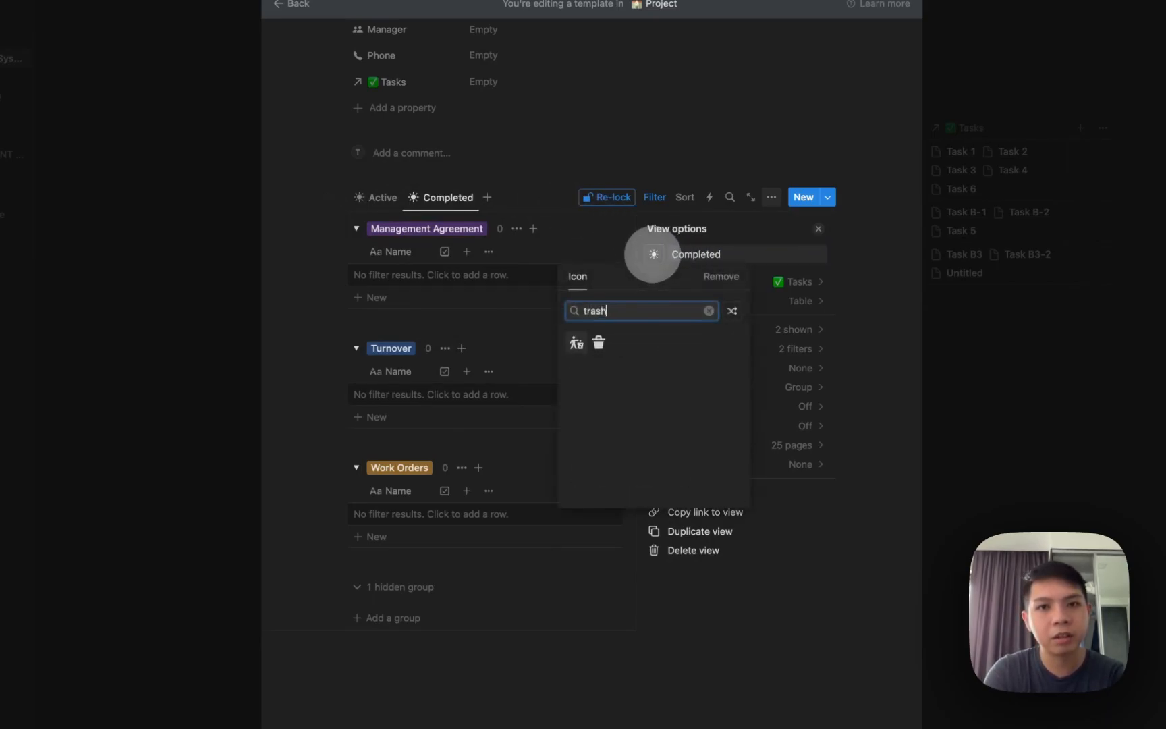
left_click(598, 343)
Filter Completed to Checkbox: Checked, lock the views, return to Active, and close the editor.
left_click(652, 197)
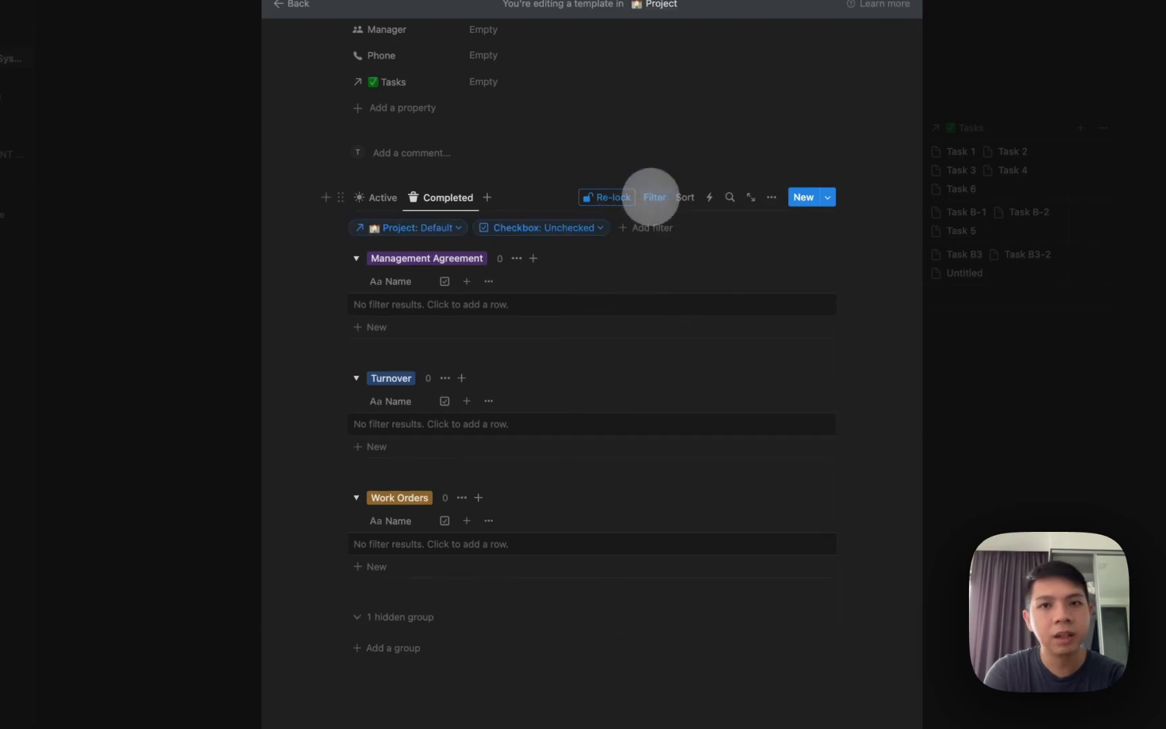
left_click(568, 229)
left_click(540, 295)
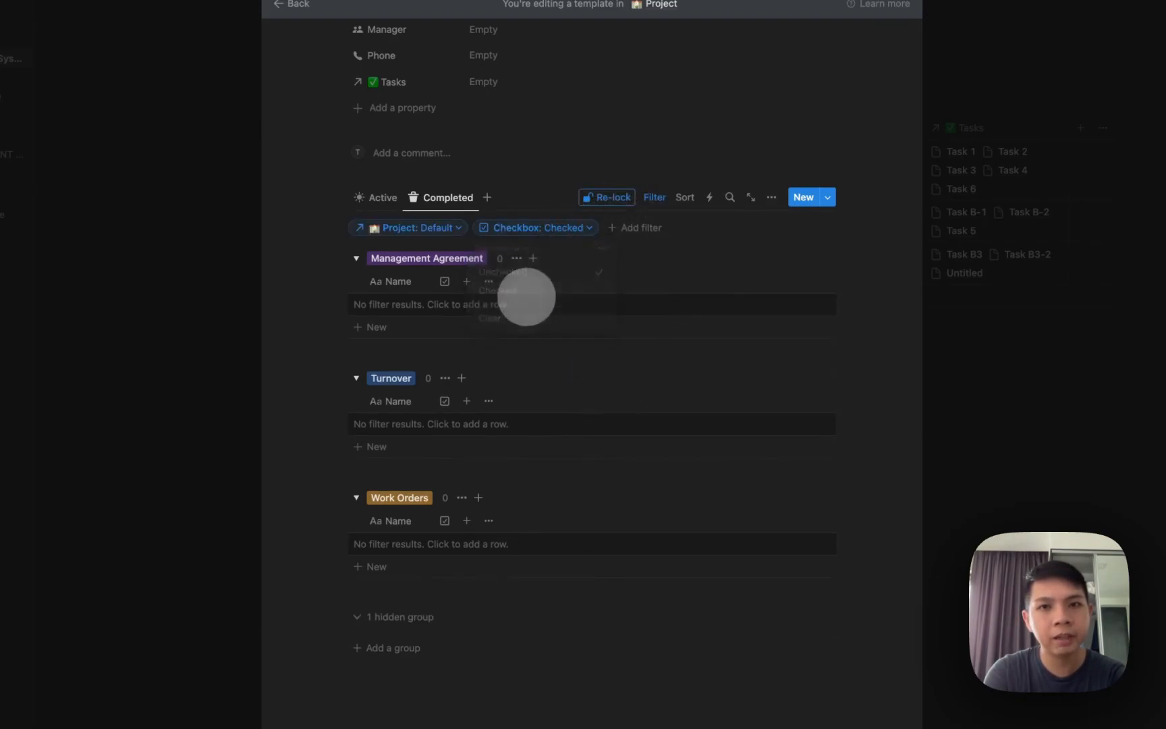
left_click(631, 197)
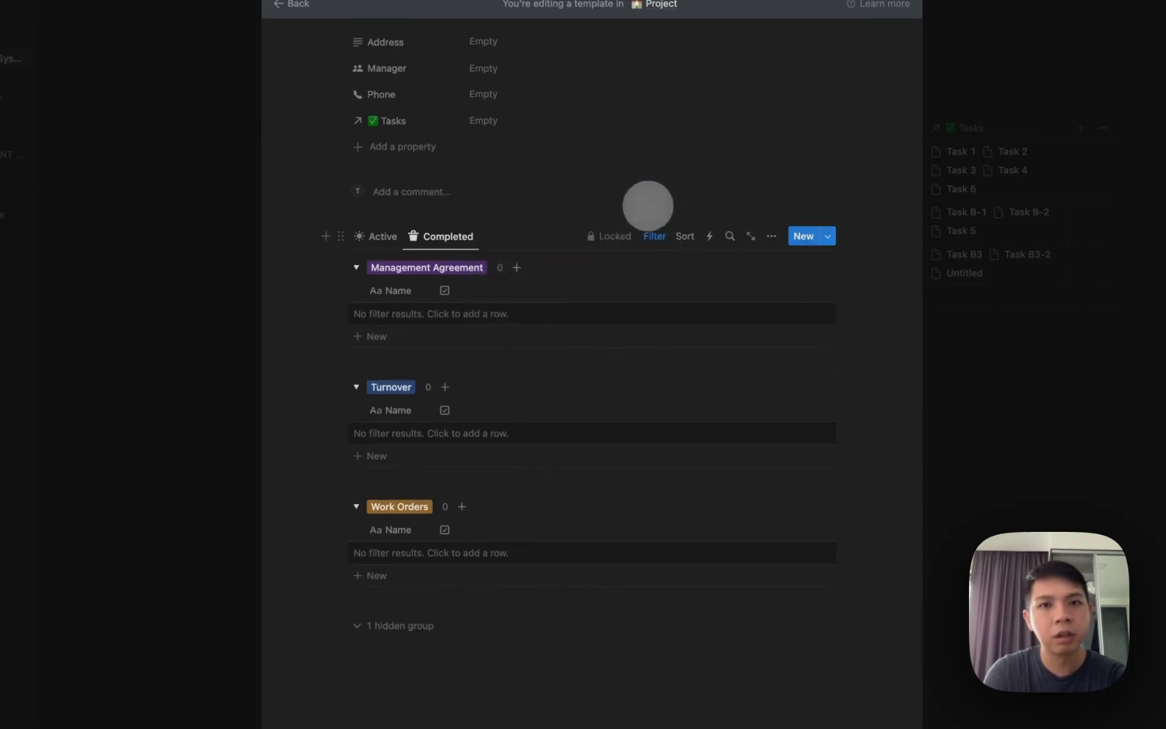
left_click(364, 237)
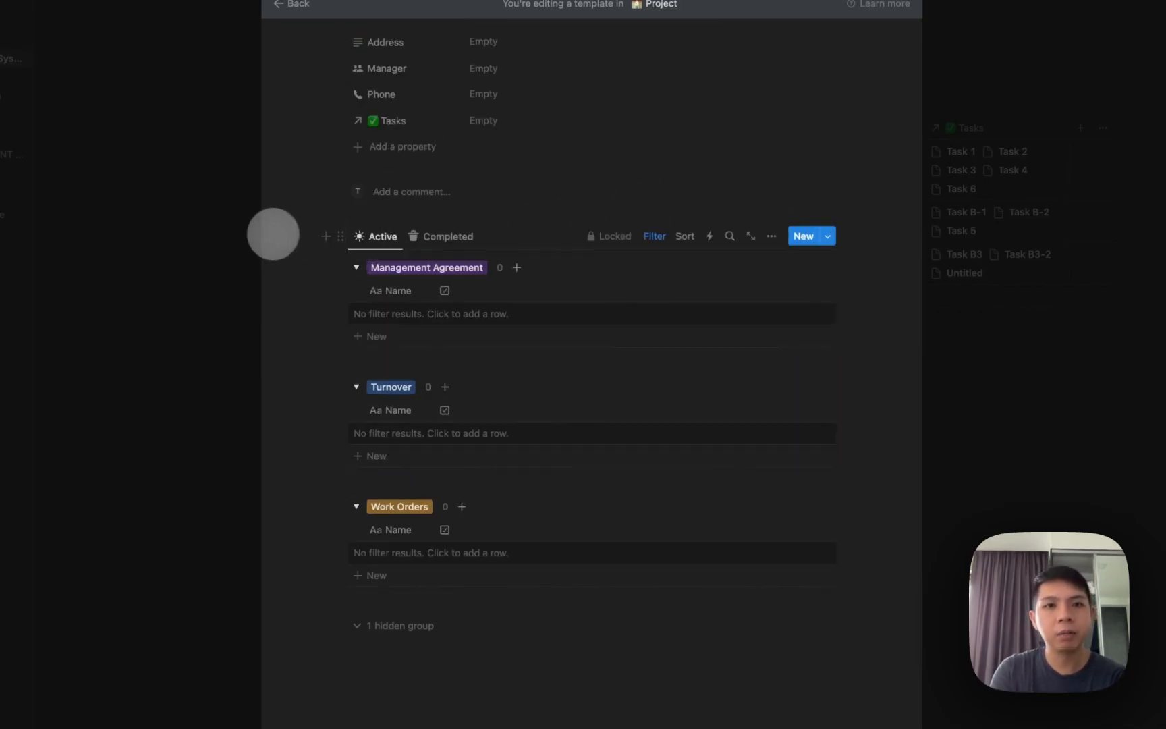
left_click(269, 234)
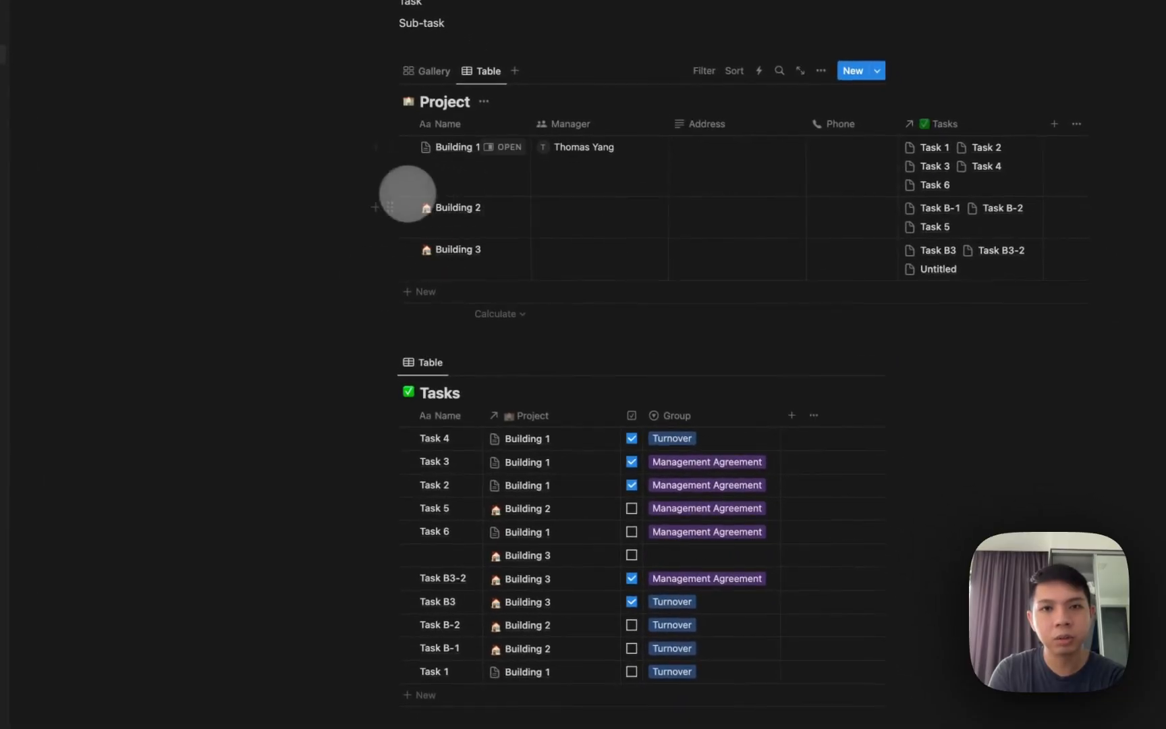
Open Building 2 in side peek and delete its old tasks view.
left_click(508, 208)
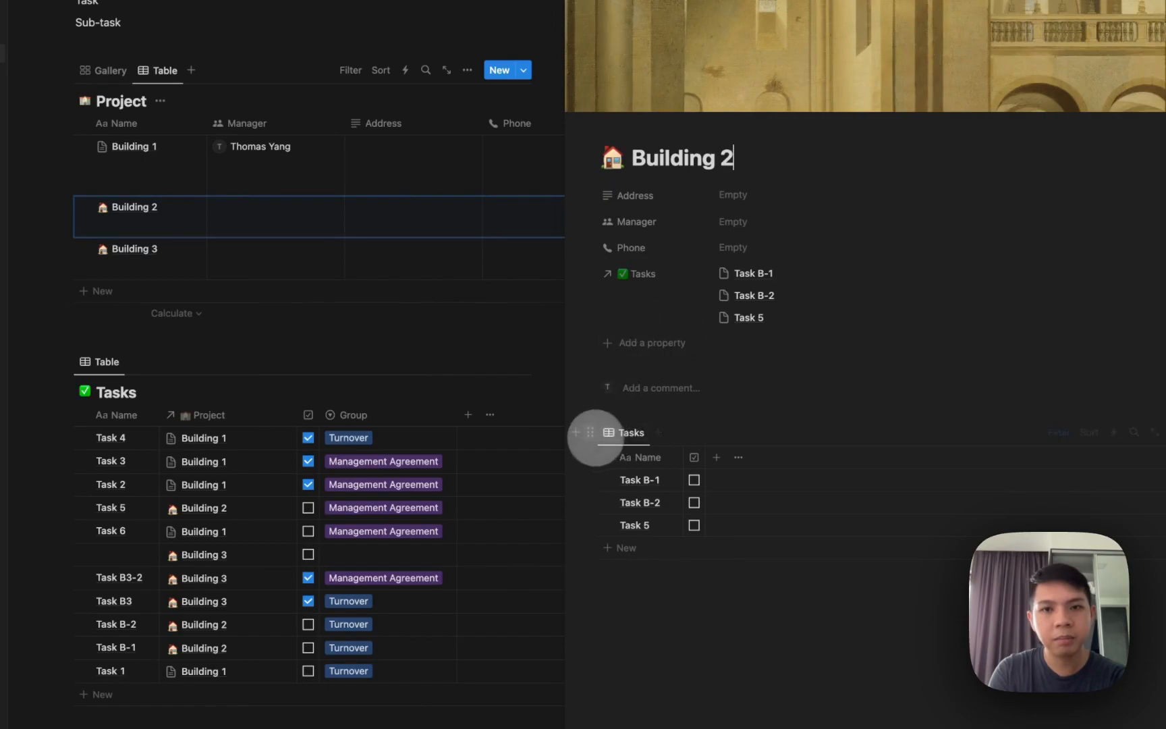
left_click(590, 432)
left_click(476, 295)
left_click(678, 461)
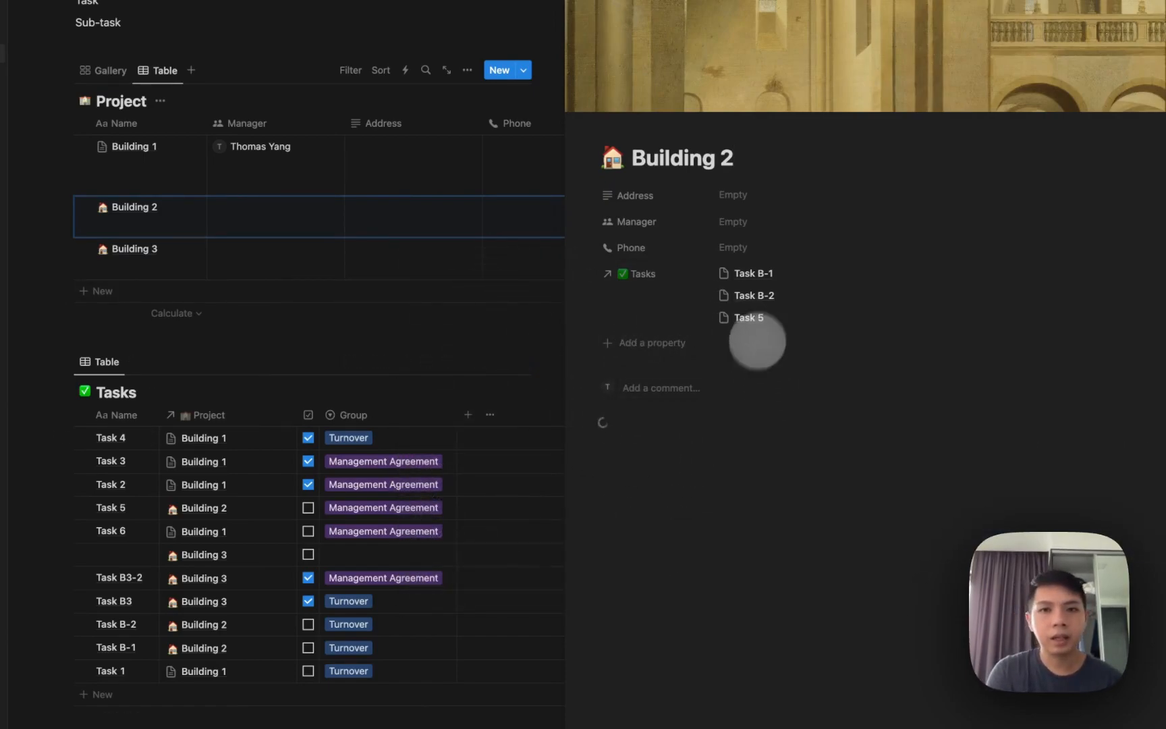
Add a 'New Tas' task under the Work Orders group.
scroll(681, 472, "down", 5)
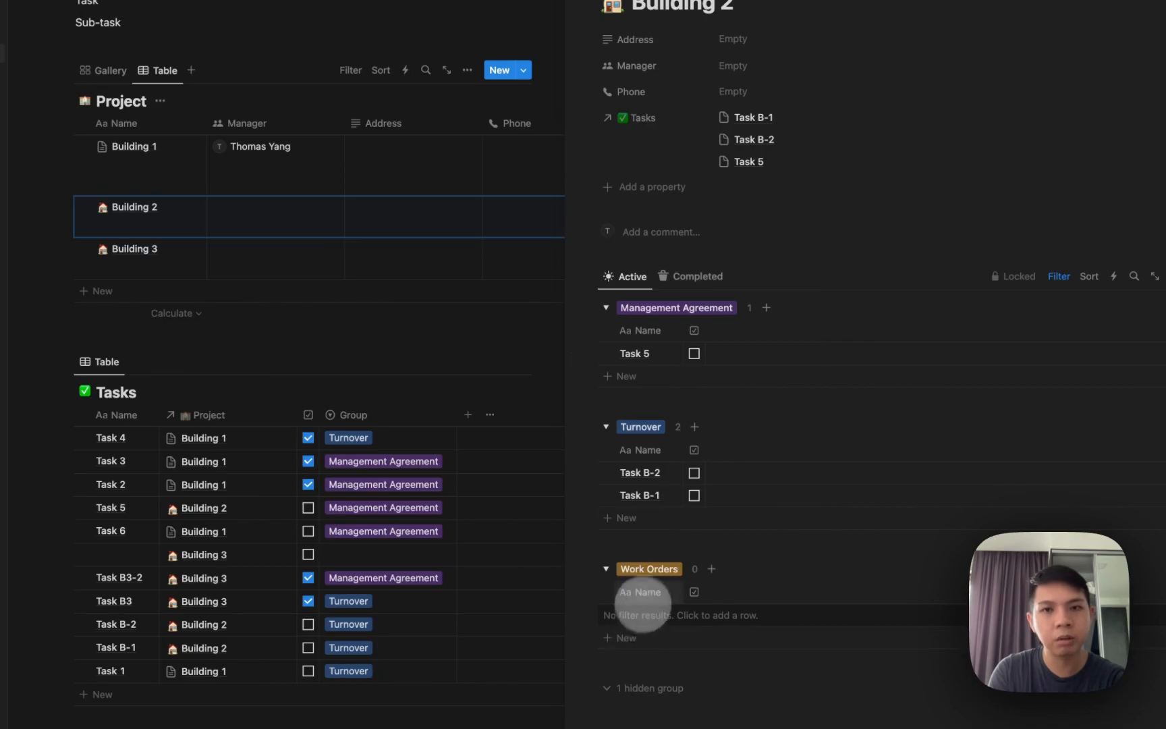
left_click(627, 638)
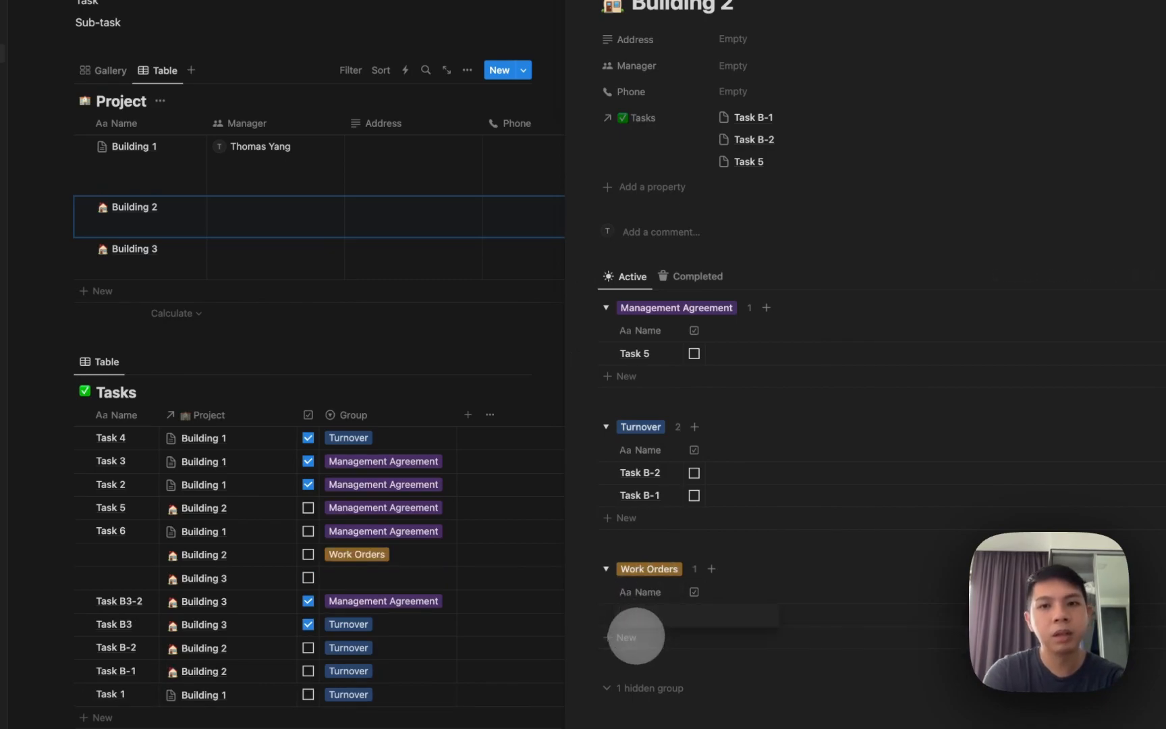
type("New Task")
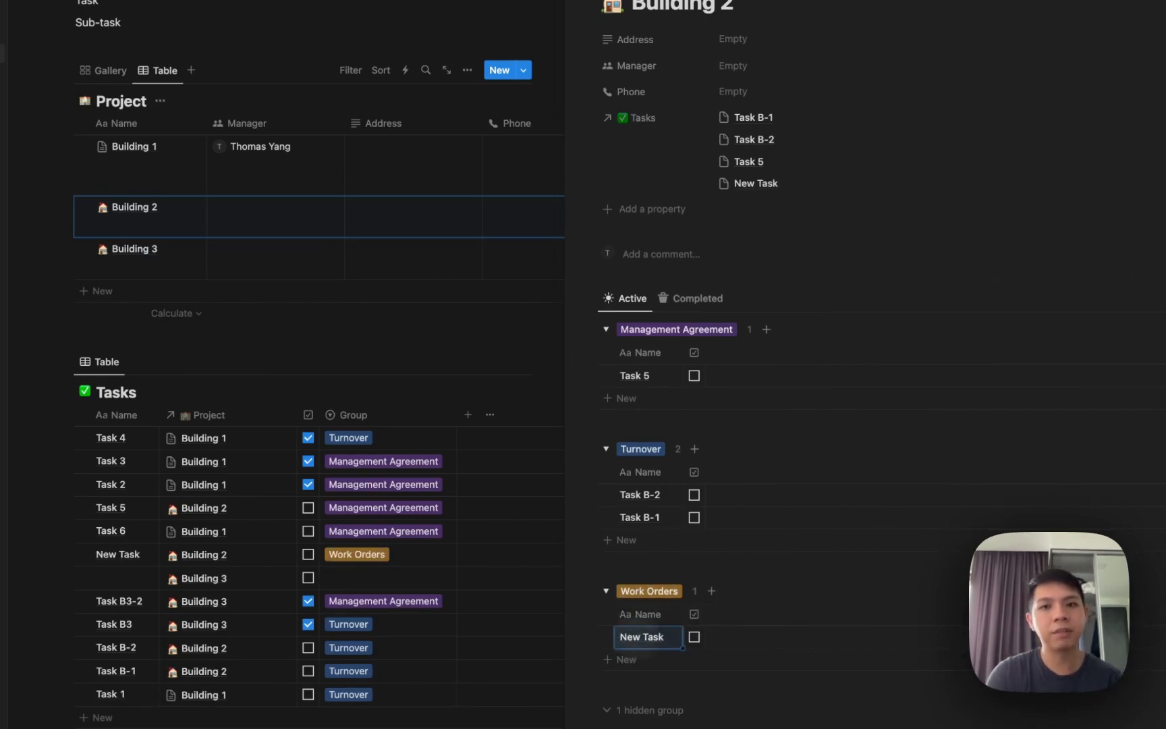
Tick Task 5, Task B-2 and Task B-1 done, removing an accidental empty Turnover row.
left_click(694, 375)
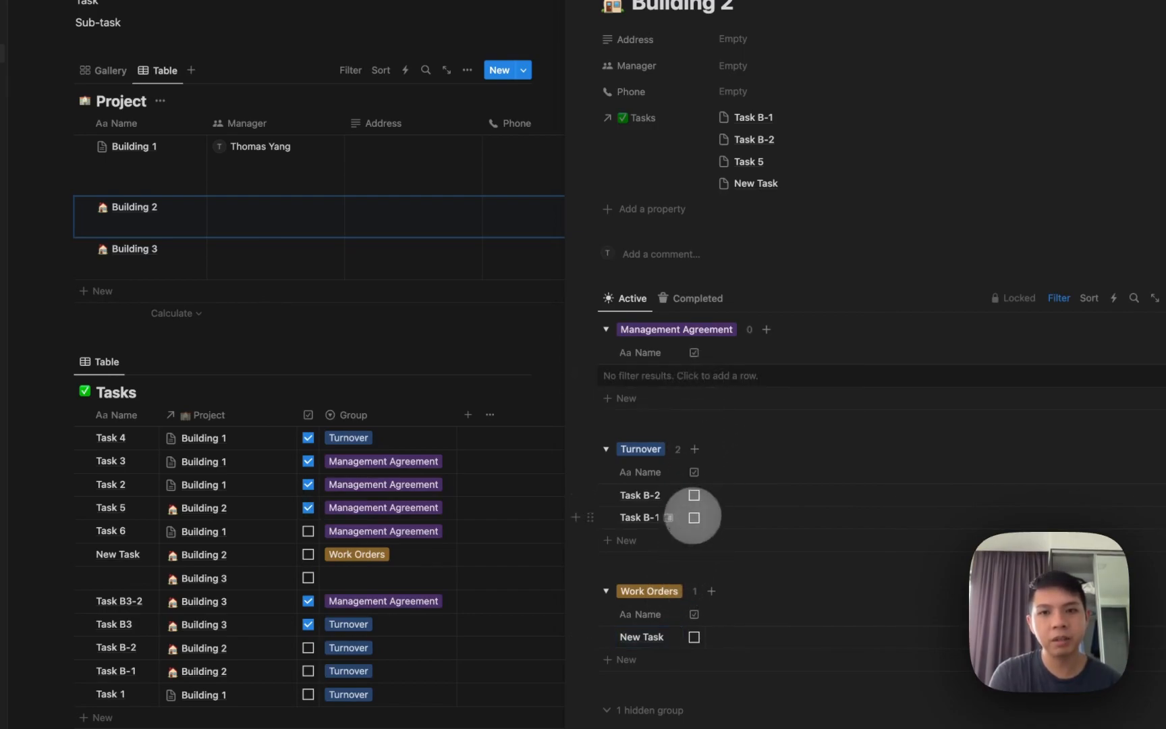
left_click(694, 516)
left_click(695, 497)
left_click(696, 496)
left_click(760, 454)
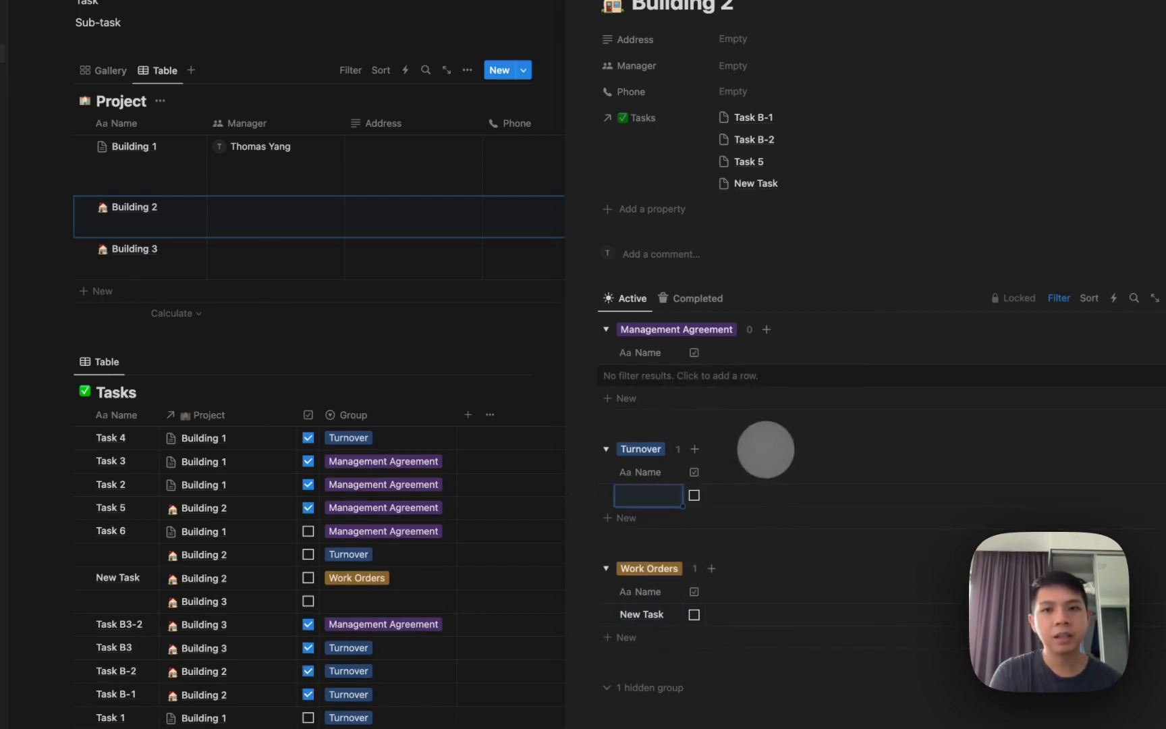
left_click(606, 492)
key("Delete")
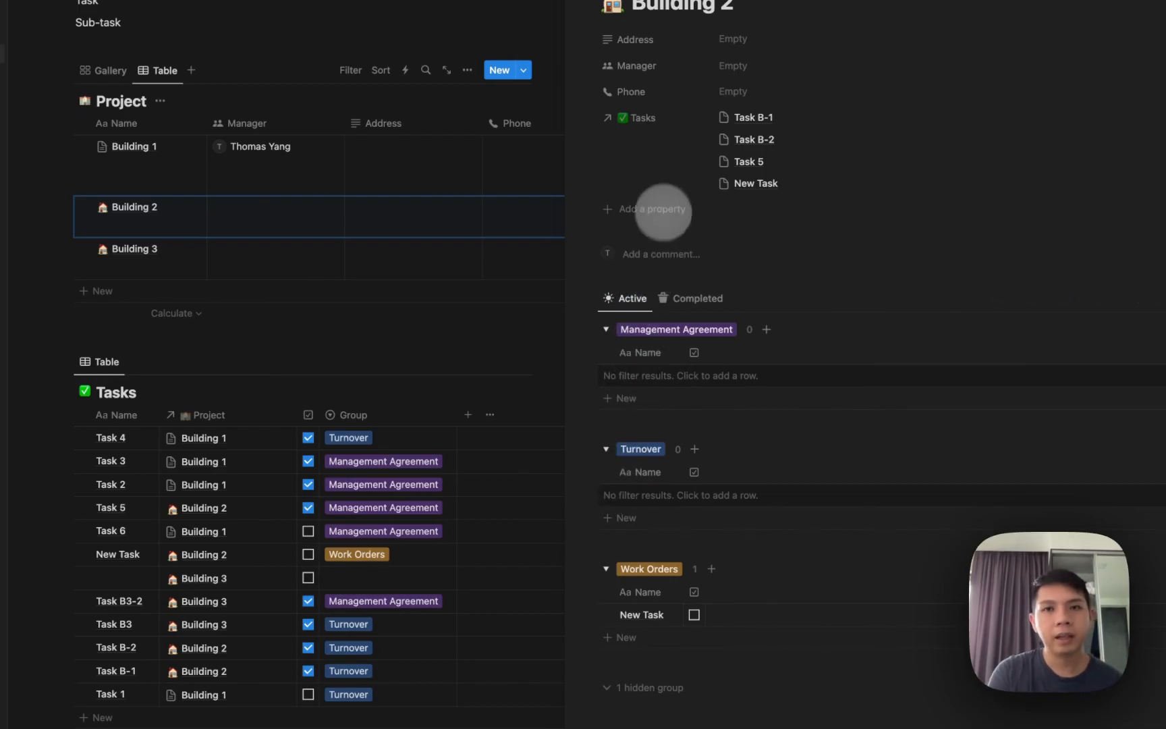
Set Building 2's Tasks property to Always hide and close the preview.
left_click(638, 117)
mouse_move(662, 218)
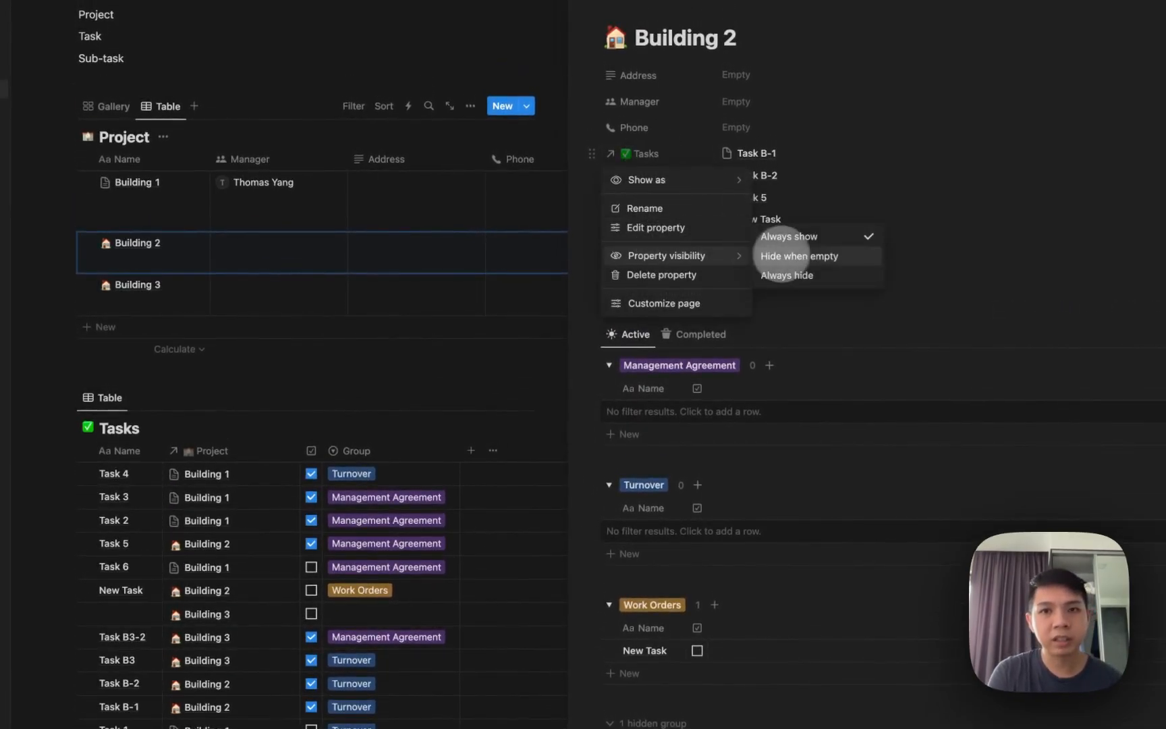
left_click(785, 274)
left_click(662, 268)
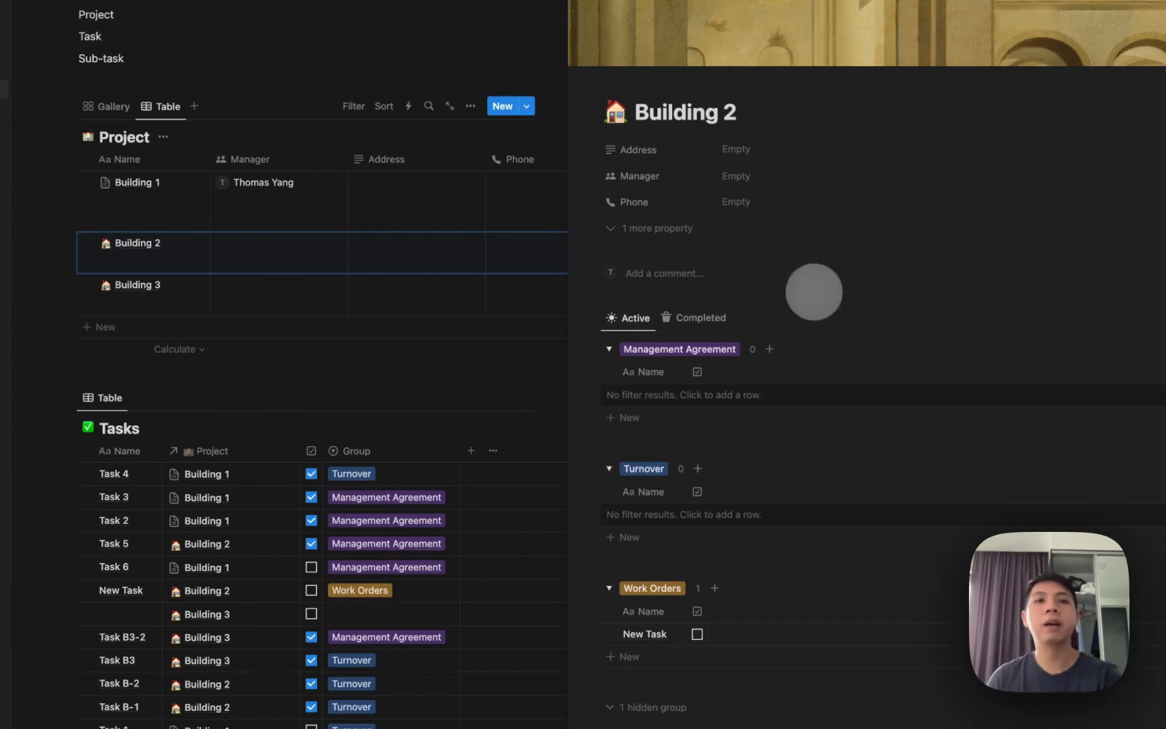
key("Escape")
Scroll to Task 4 in the Tasks table and open it in side peek.
scroll(703, 338, "down", 1)
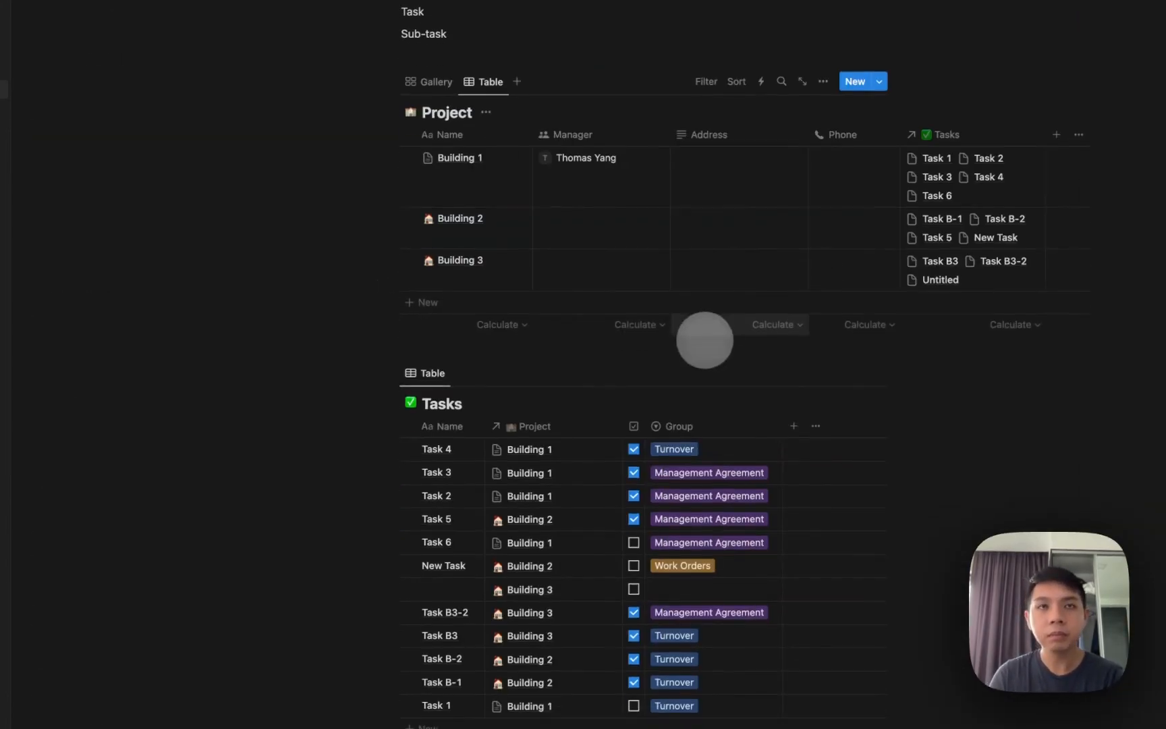
scroll(494, 472, "down", 3)
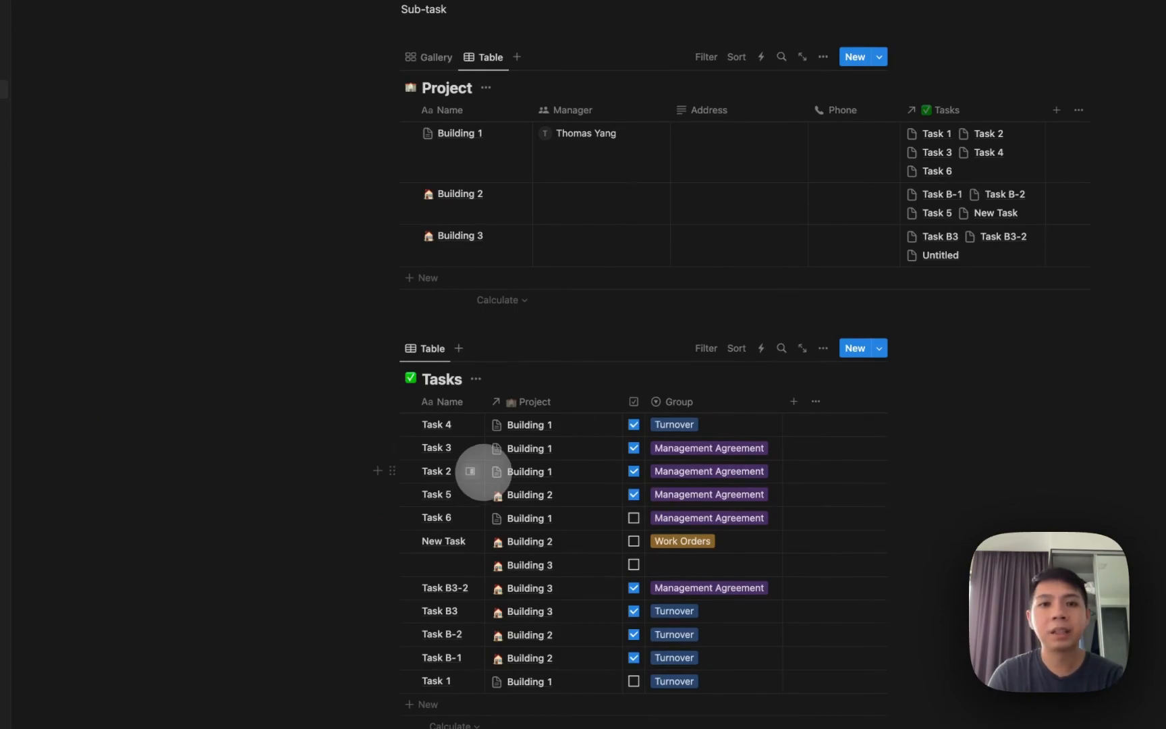
scroll(490, 462, "down", 3)
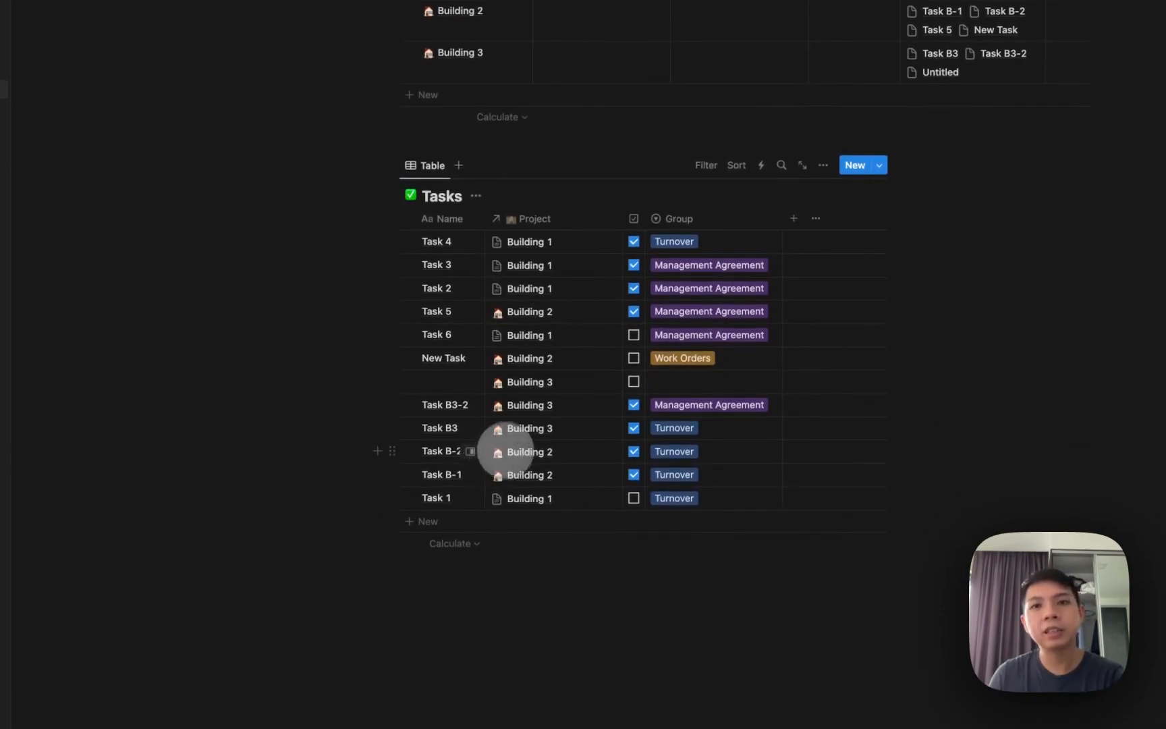
scroll(505, 451, "up", 5)
scroll(520, 331, "down", 2)
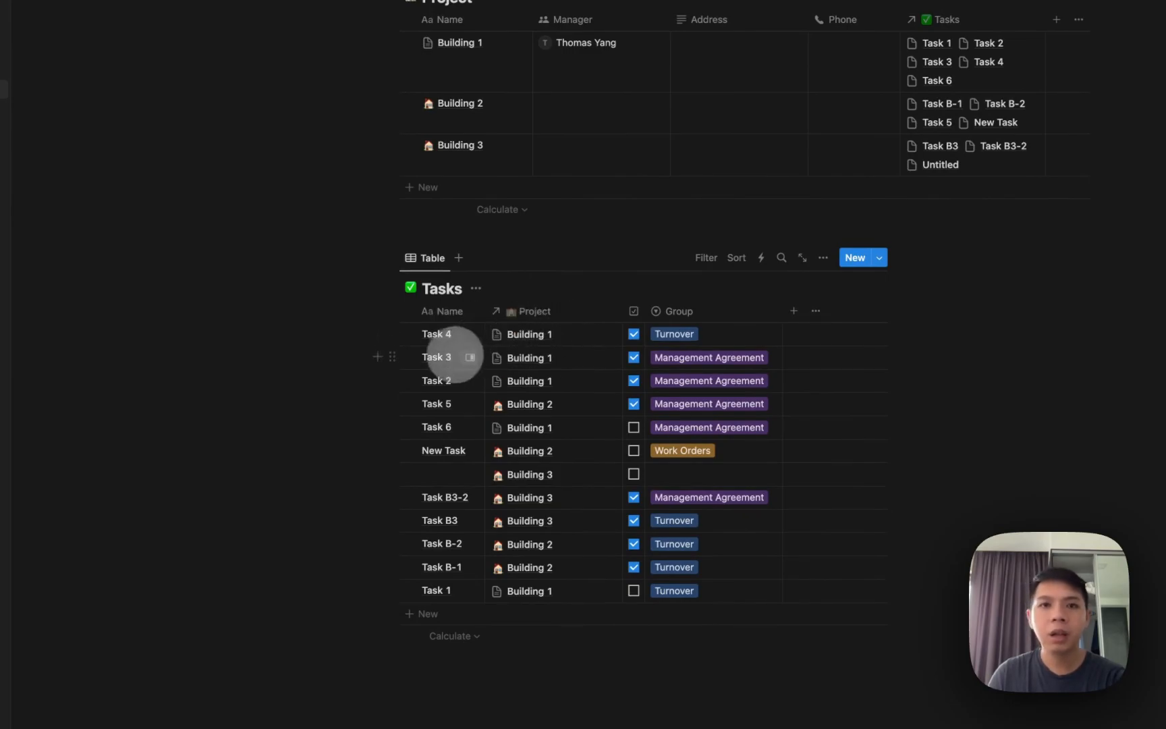
left_click(451, 341)
left_click(517, 308)
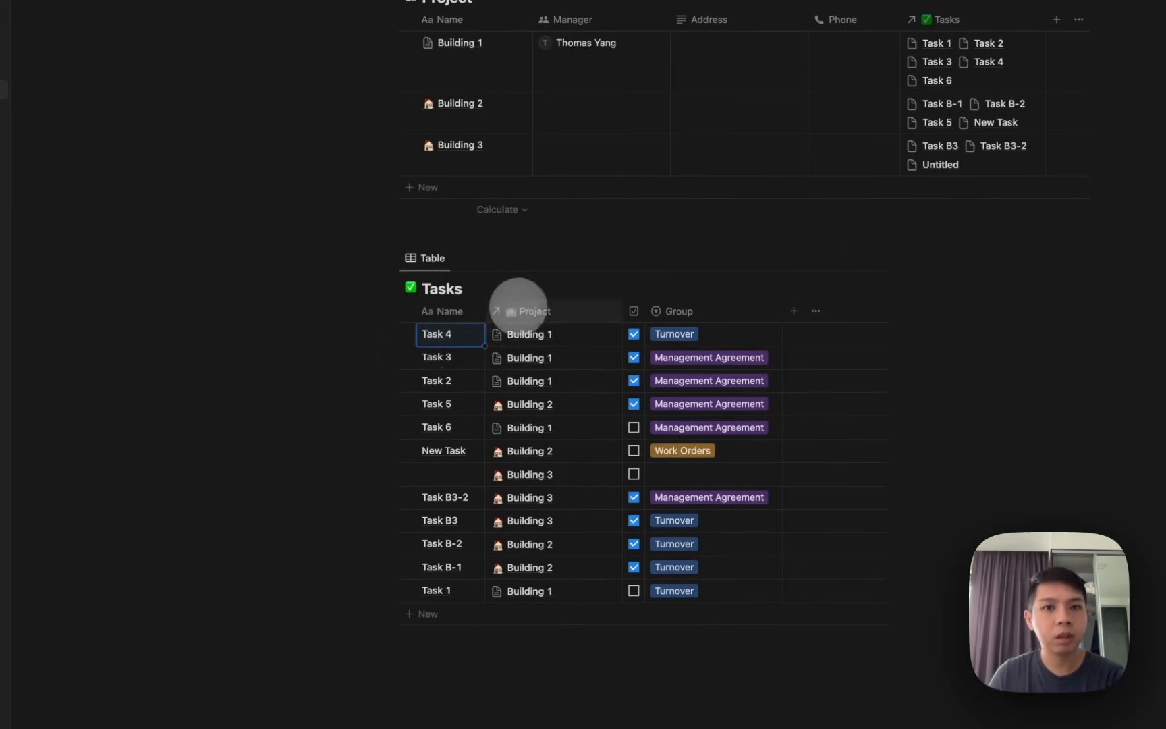
left_click(470, 334)
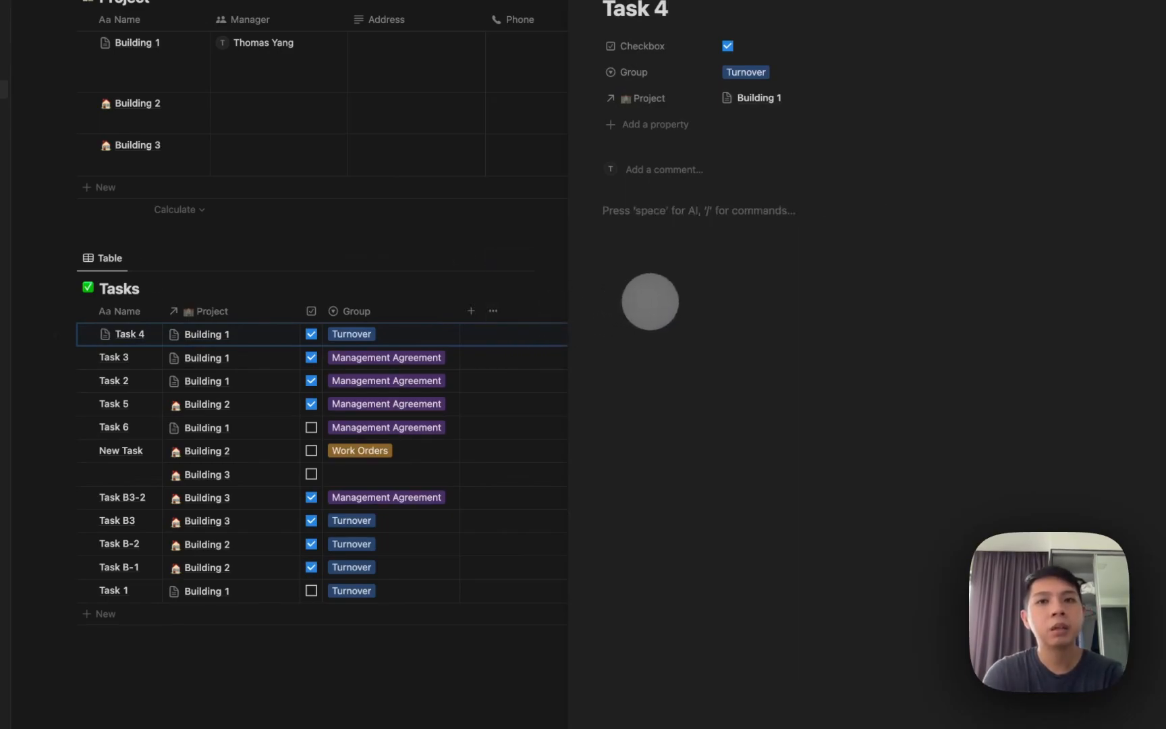
Turn the lines under Task 4's Sub-Tasks heading into to-do items.
type("/check")
key("Return")
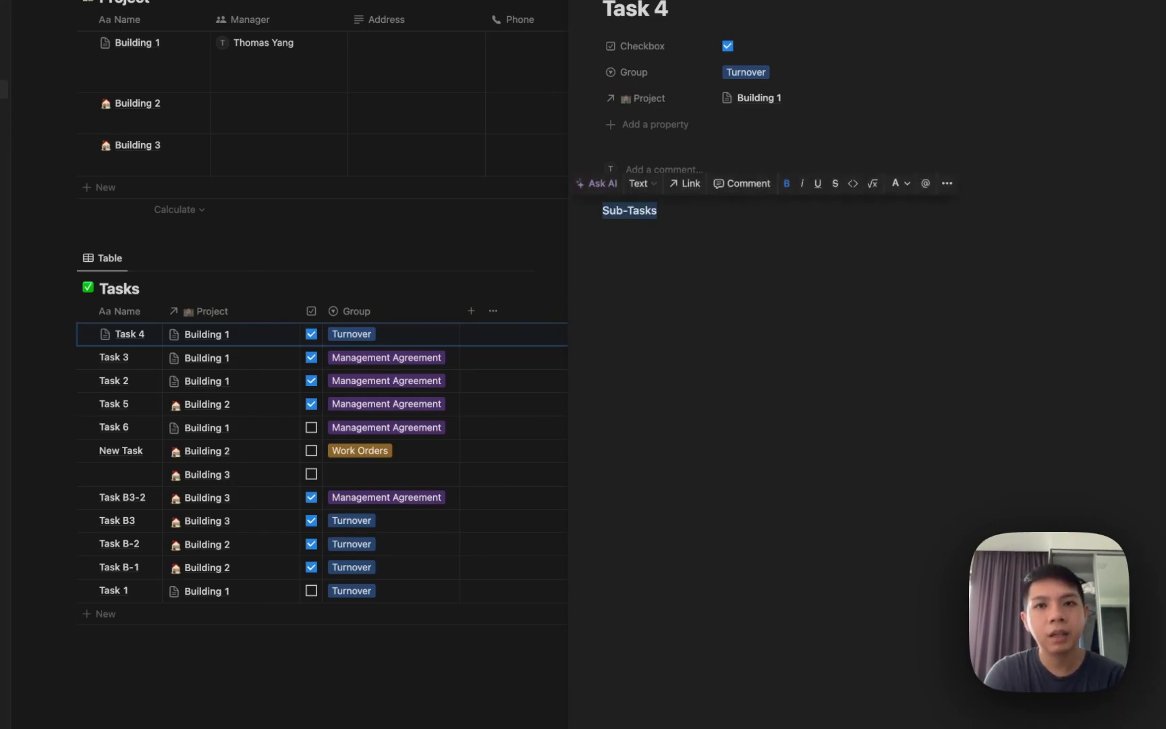
key("Return")
type("/check")
key("Return")
key("space")
key("Return")
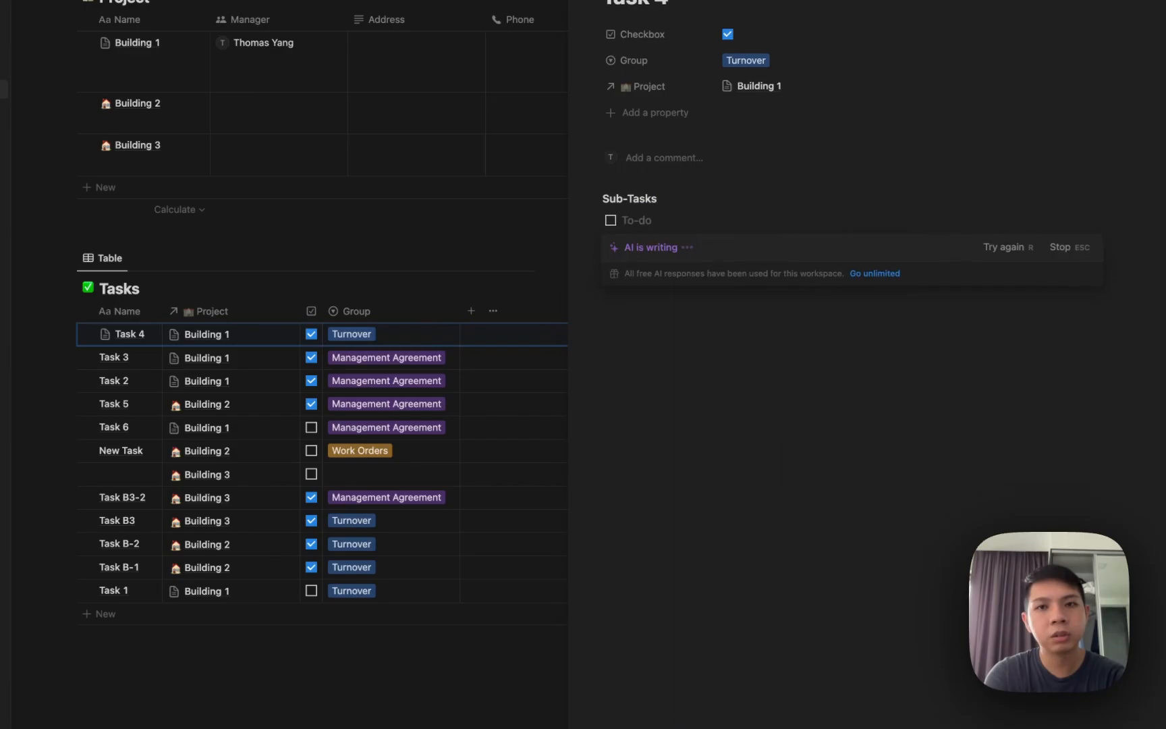
Dismiss the Notion AI upgrade prompt and add another to-do below 'd'.
scroll(693, 202, "up", 4)
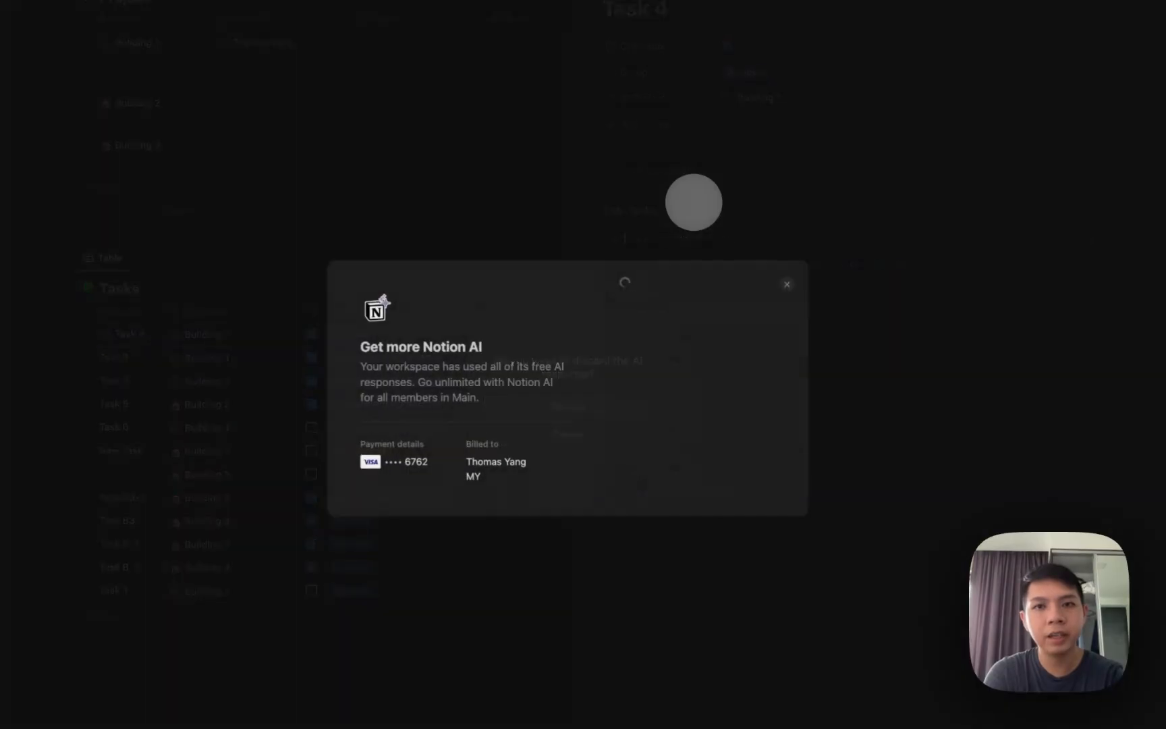
left_click(787, 284)
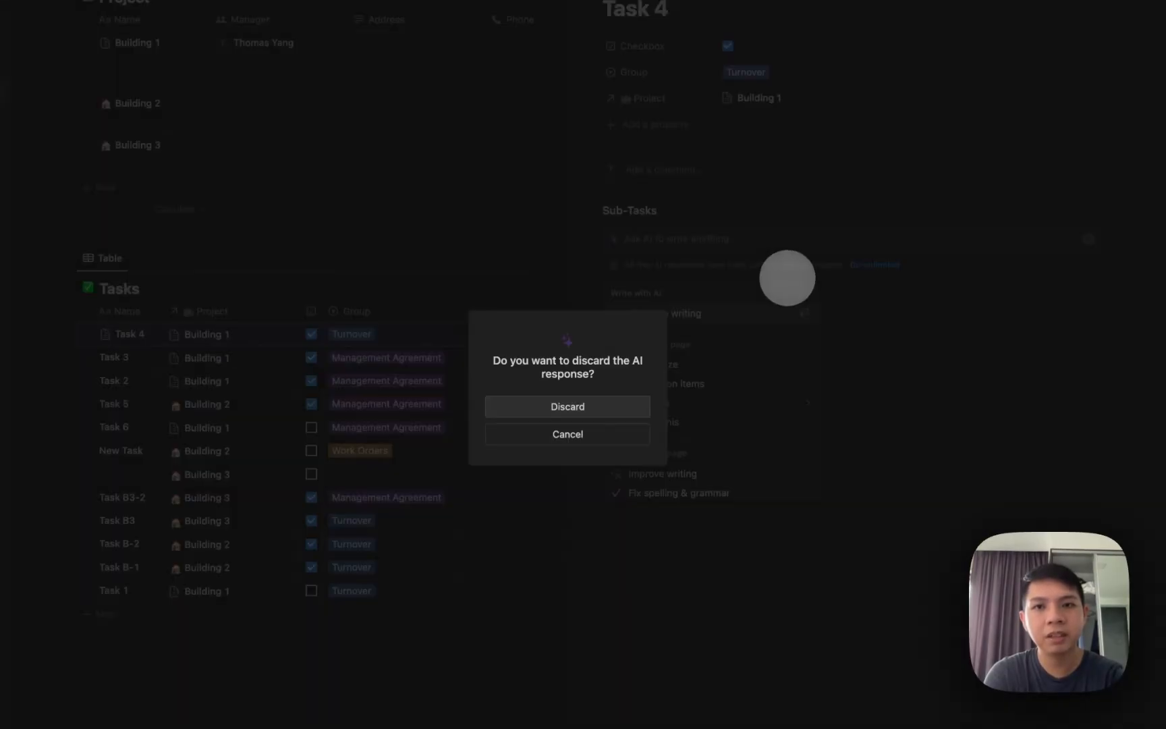
left_click(596, 404)
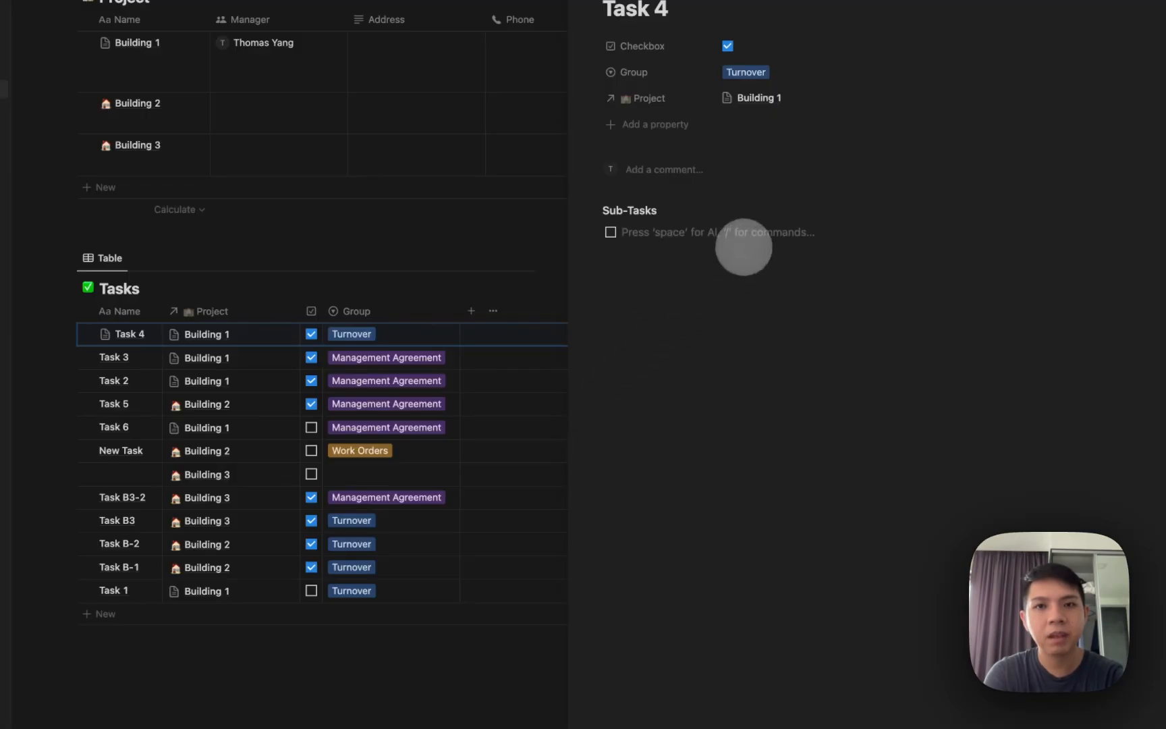
type("d")
key("Return")
key("space")
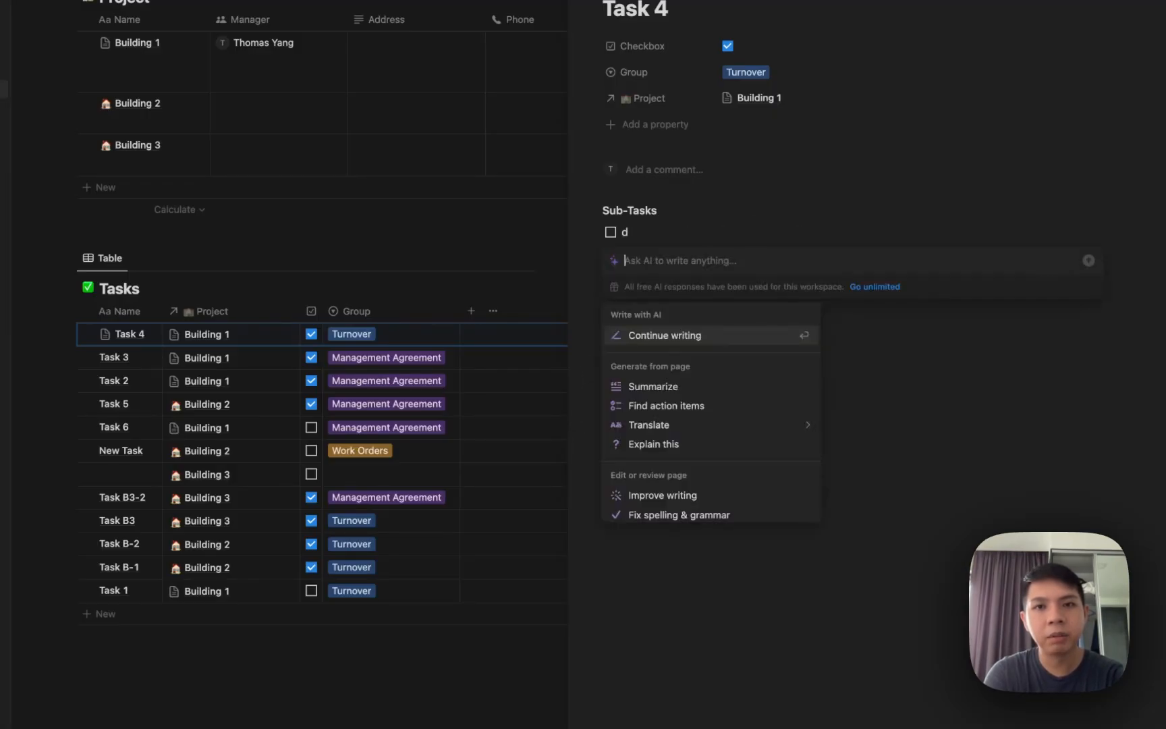
key("Escape")
Remove the empty to-do line and the stray letter from the sub-task list.
key("space")
key("Escape")
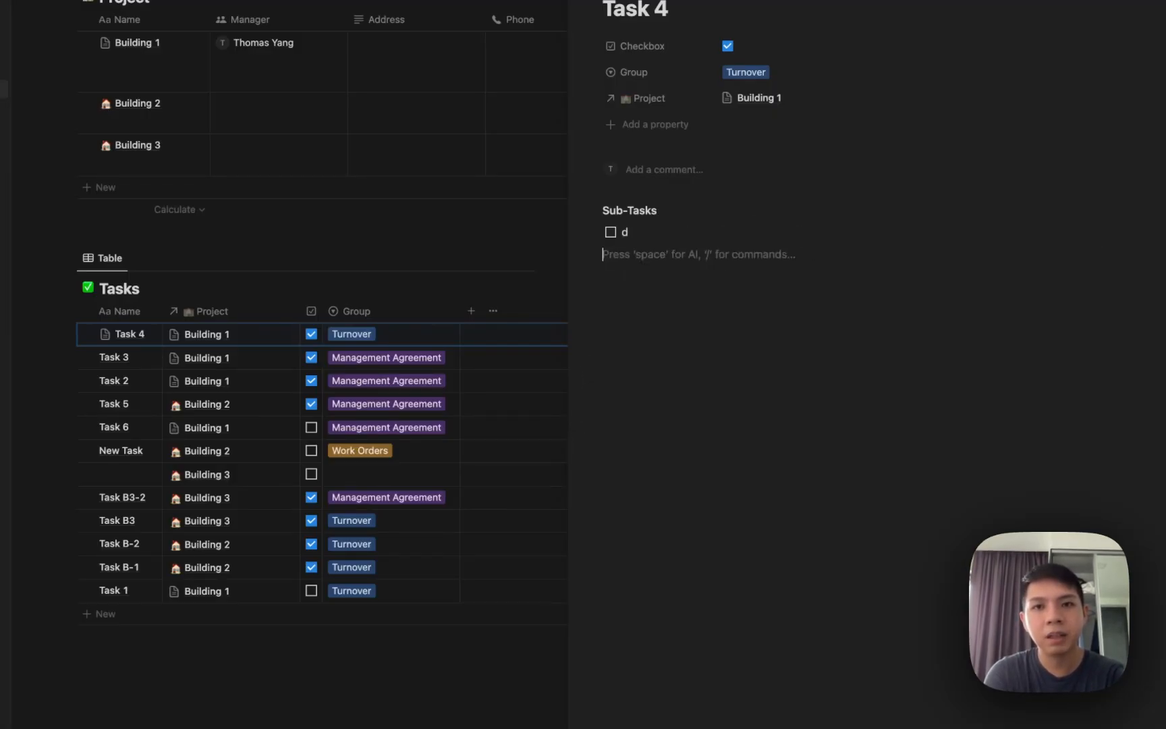
key("space")
key("Escape")
key("BackSpace")
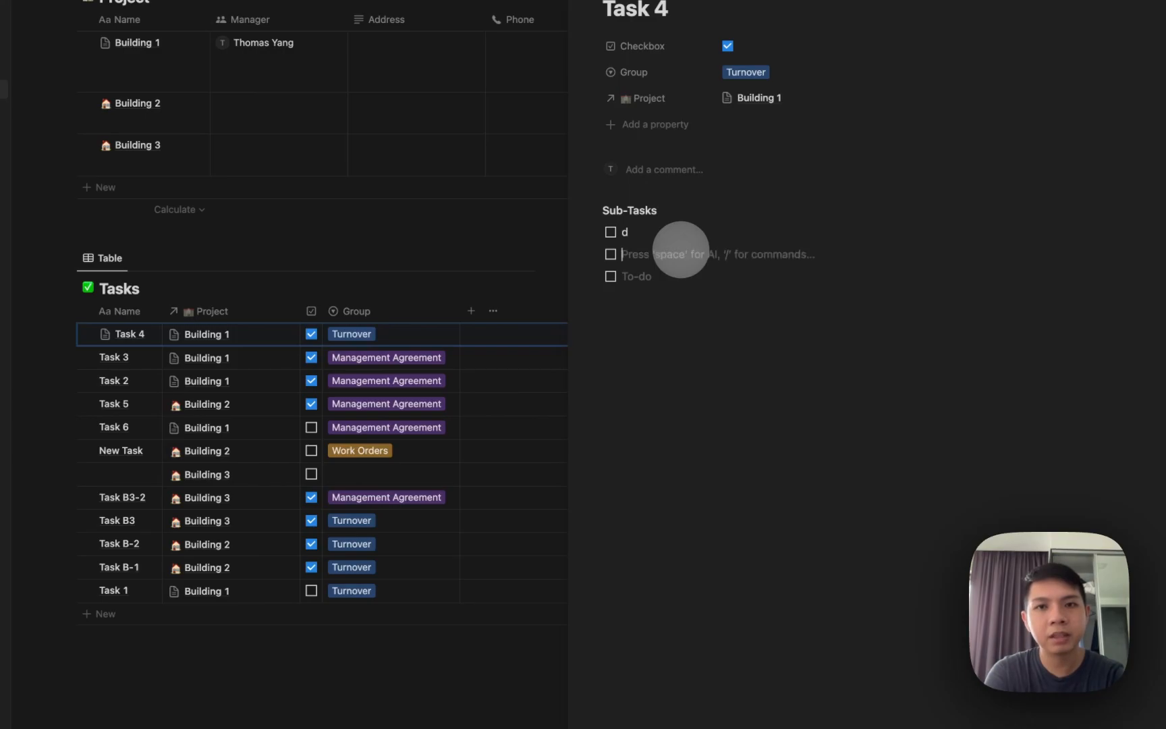
left_click(648, 231)
key("BackSpace")
left_click(655, 324)
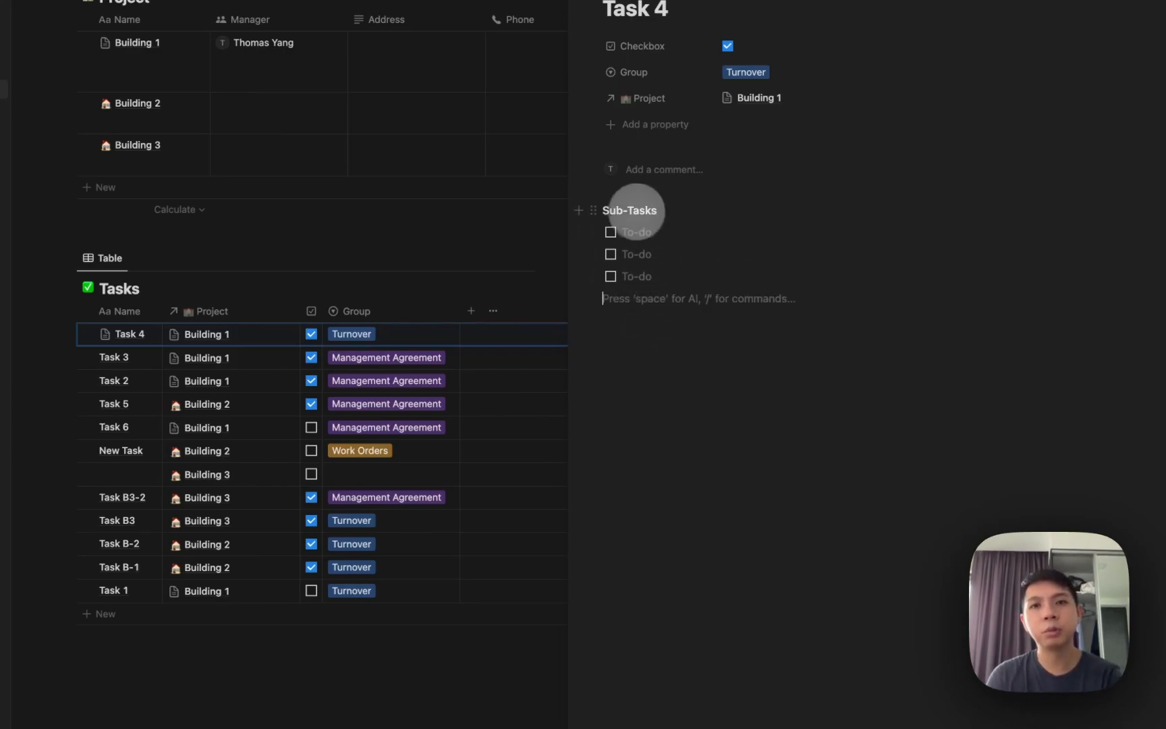
Give the Sub-Tasks heading an Orange background color.
left_click(593, 210)
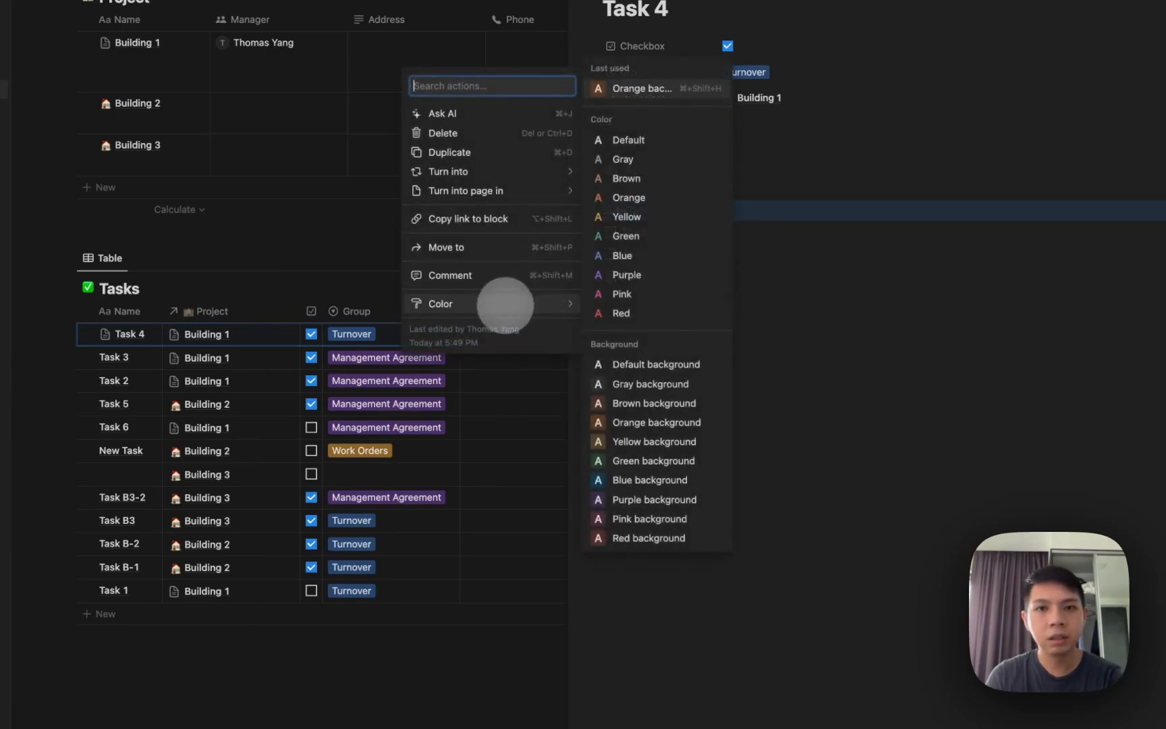
mouse_move(472, 172)
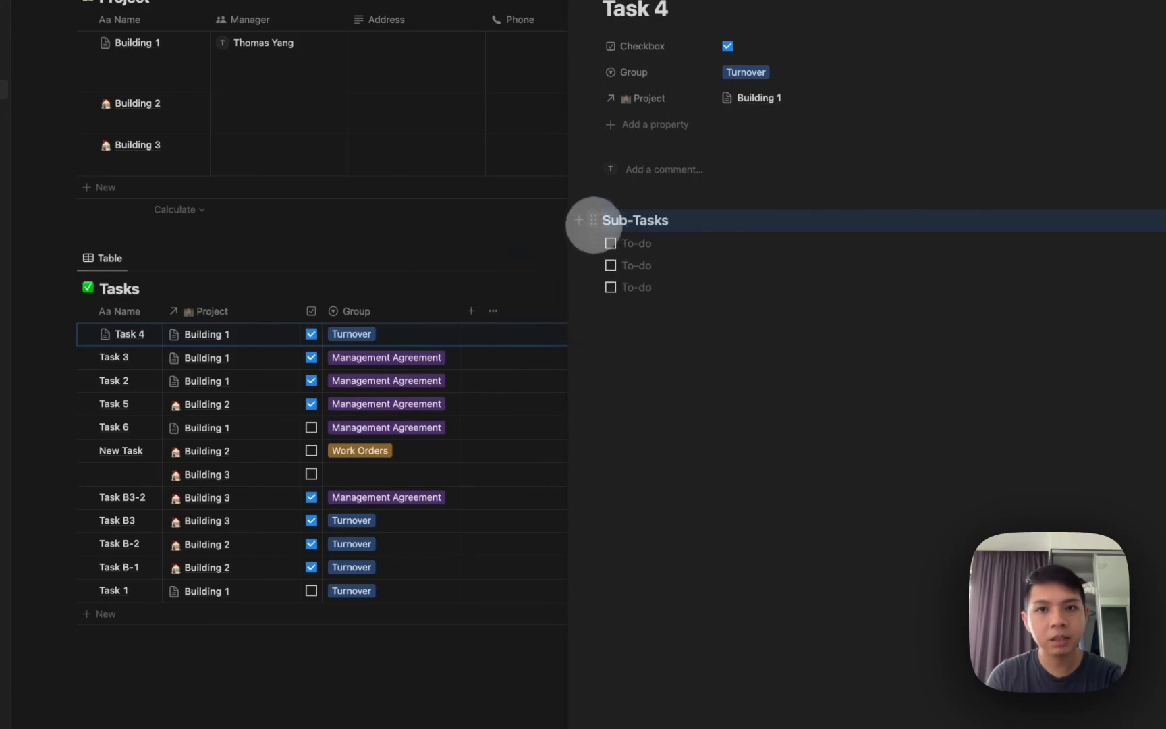
left_click(593, 220)
mouse_move(513, 313)
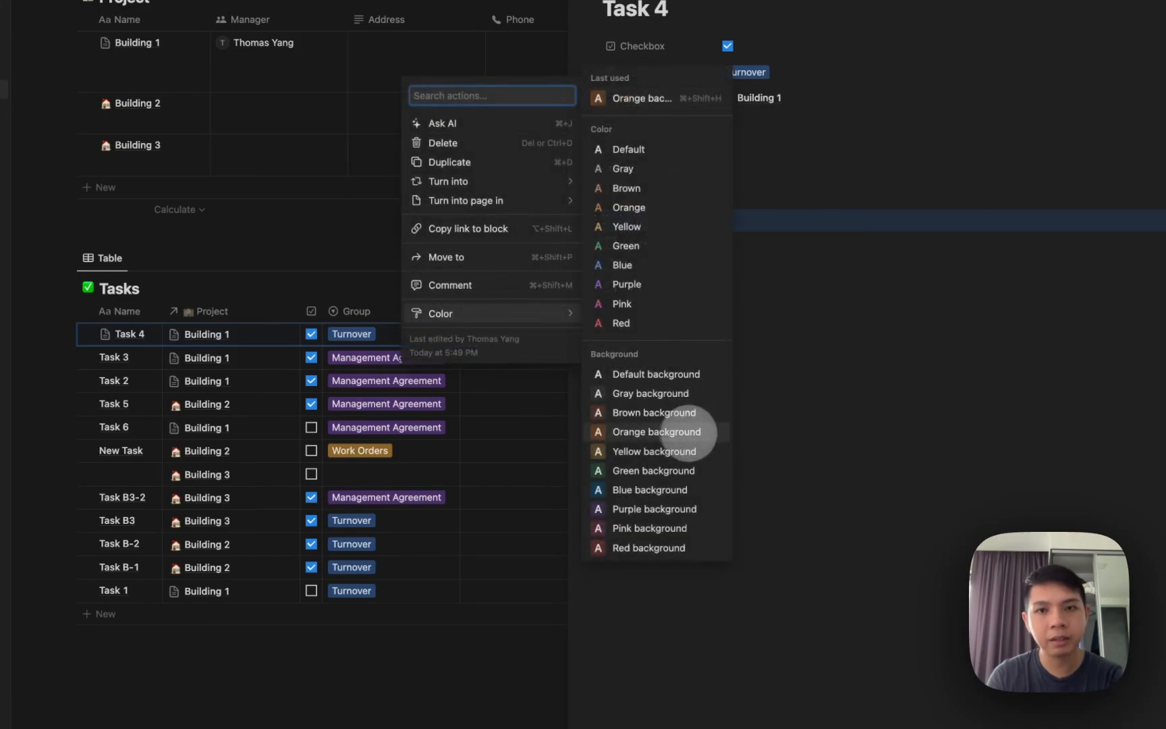
left_click(689, 432)
left_click(708, 338)
Tick the third to-do, select the Sub-Tasks block, close Task 4, and show the Tasks templates.
left_click(695, 244)
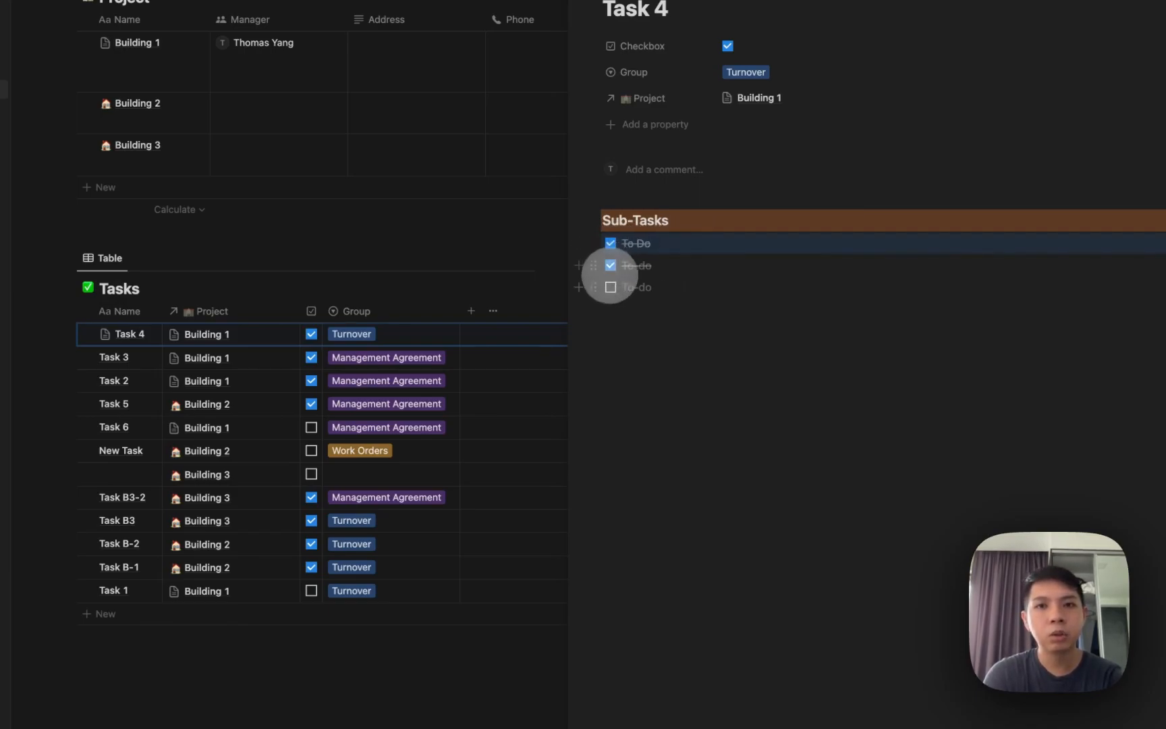
left_click(611, 286)
left_click(698, 307)
left_click_drag(738, 329, 592, 206)
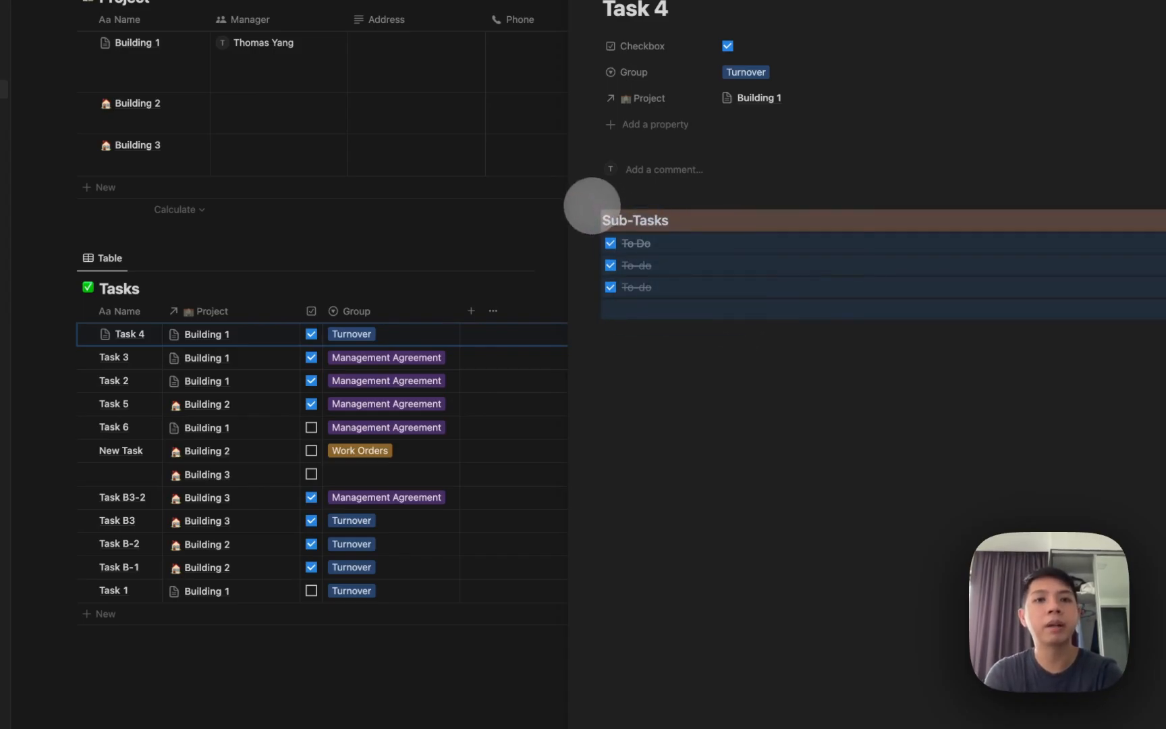
key("Escape")
left_click(879, 258)
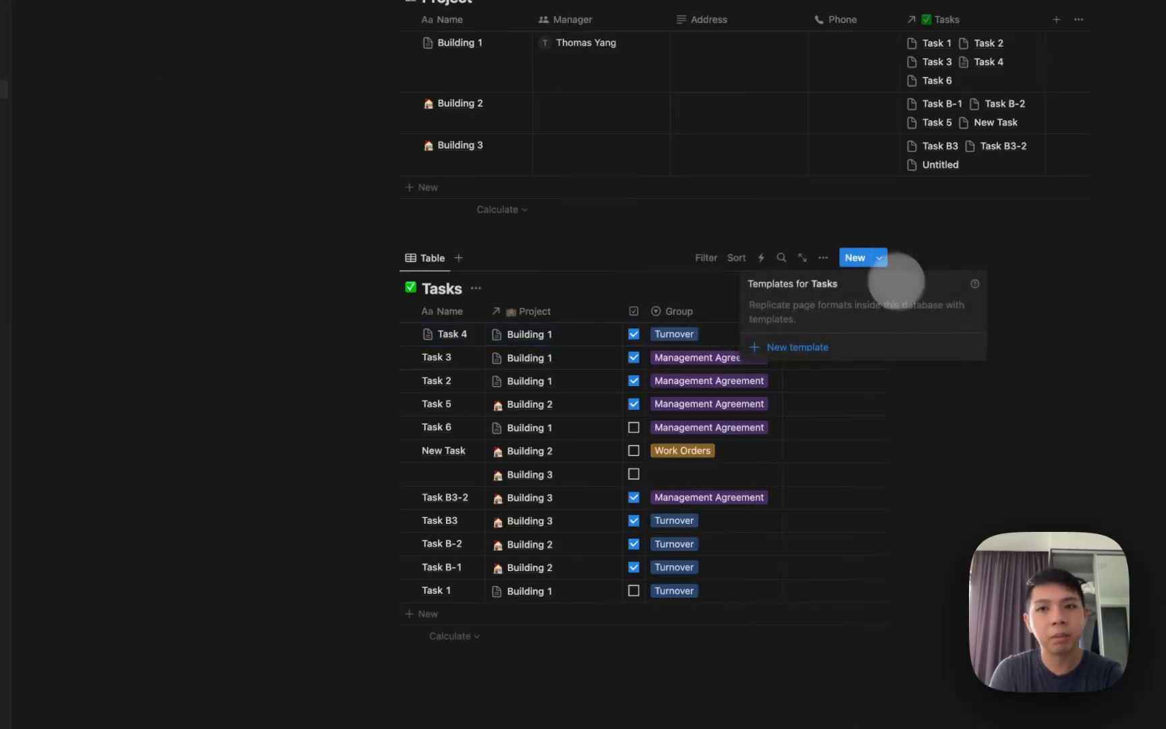
Create a new Tasks template, paste in the Sub-Tasks checklist and uncheck all three to-dos.
left_click(839, 346)
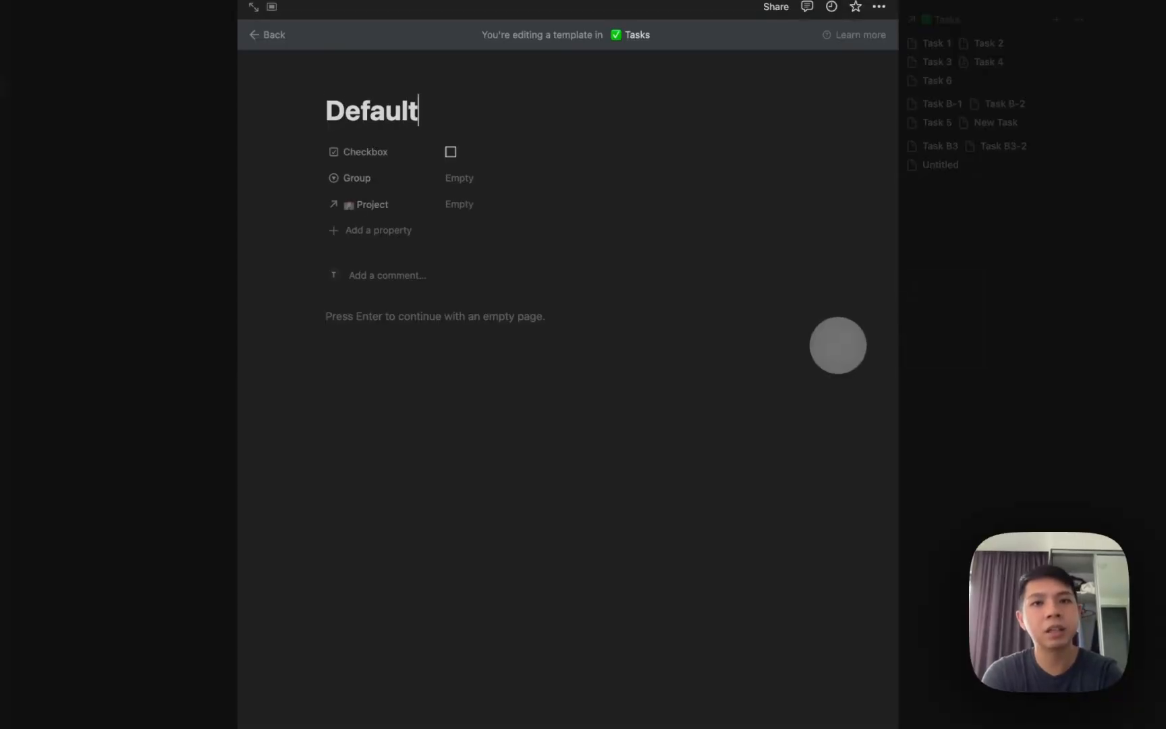
key("Return")
type("Sub-Tasks To Do To-do To-do")
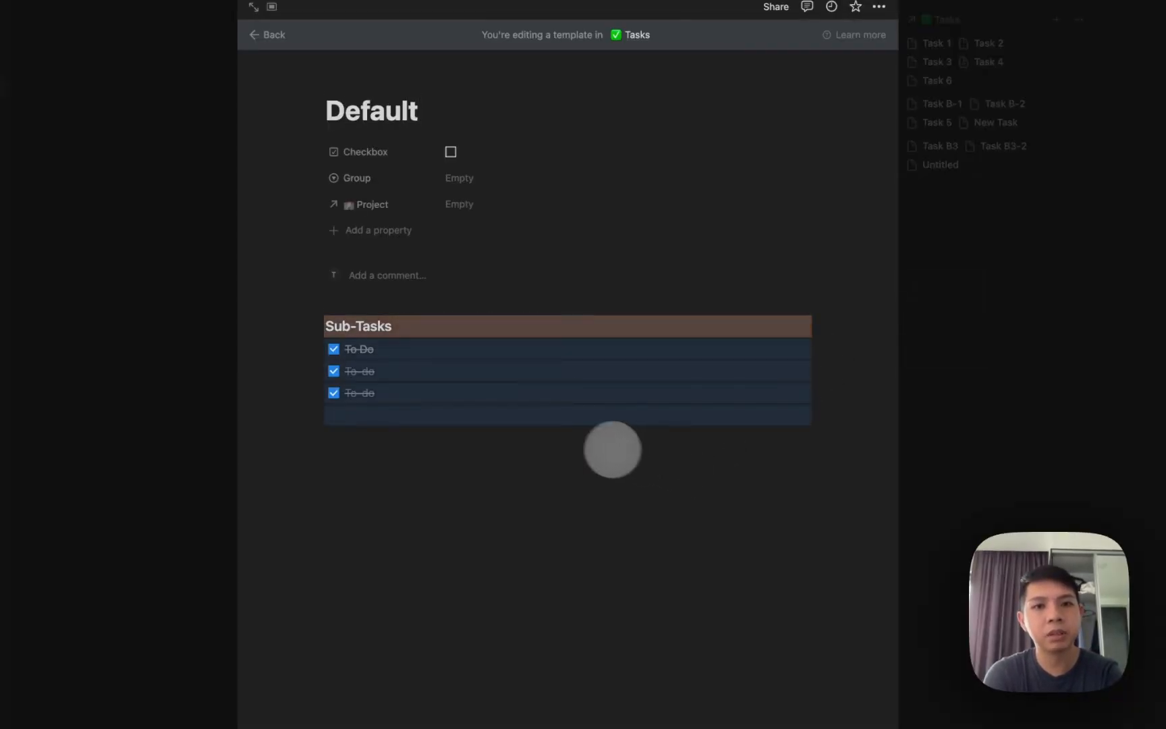
left_click(503, 406)
left_click(420, 365)
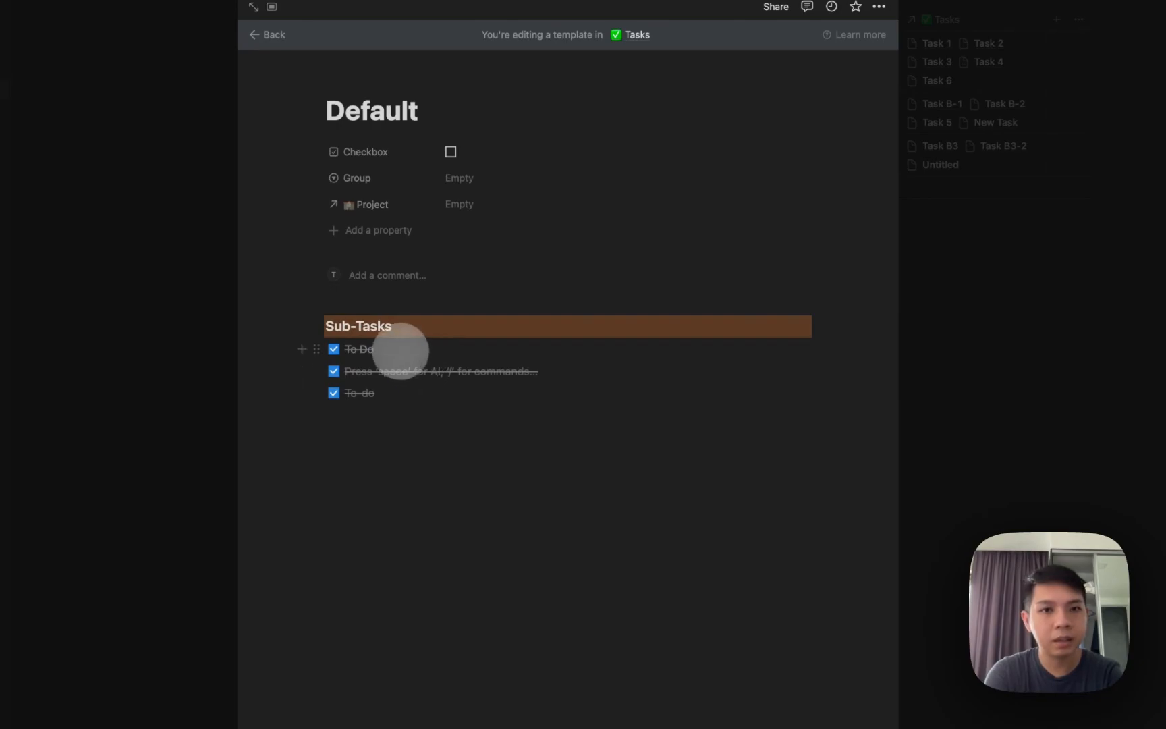
left_click(334, 349)
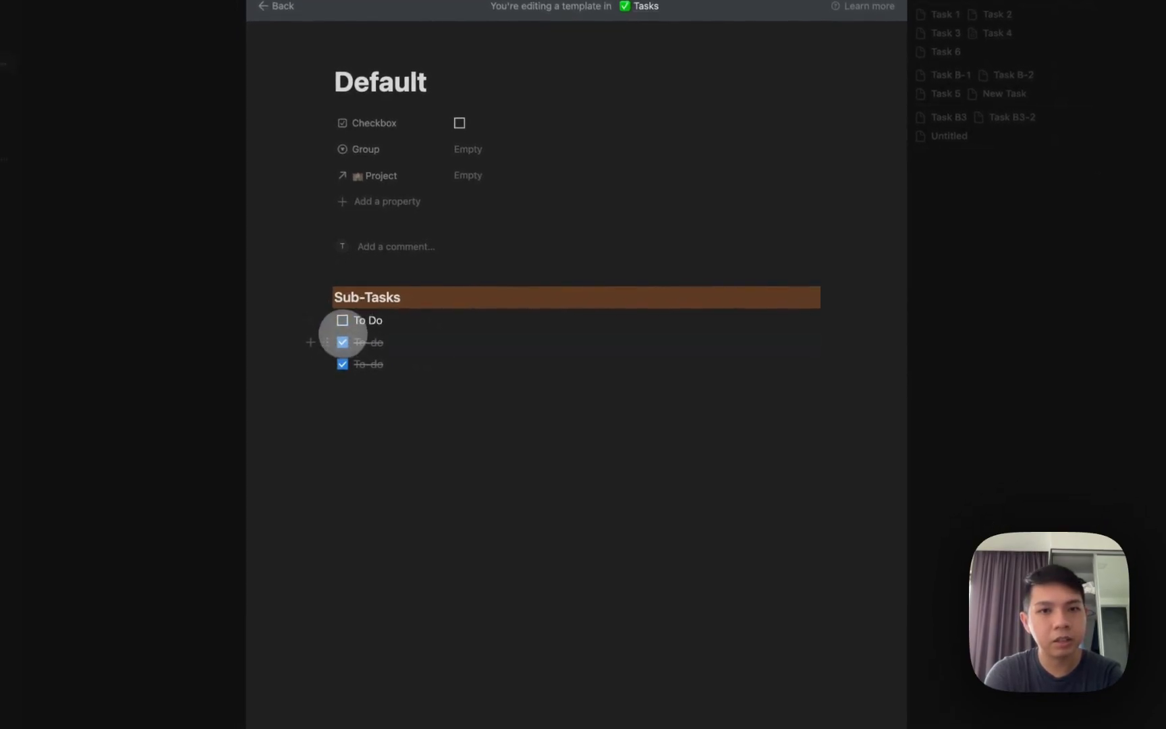
left_click(341, 352)
left_click(341, 348)
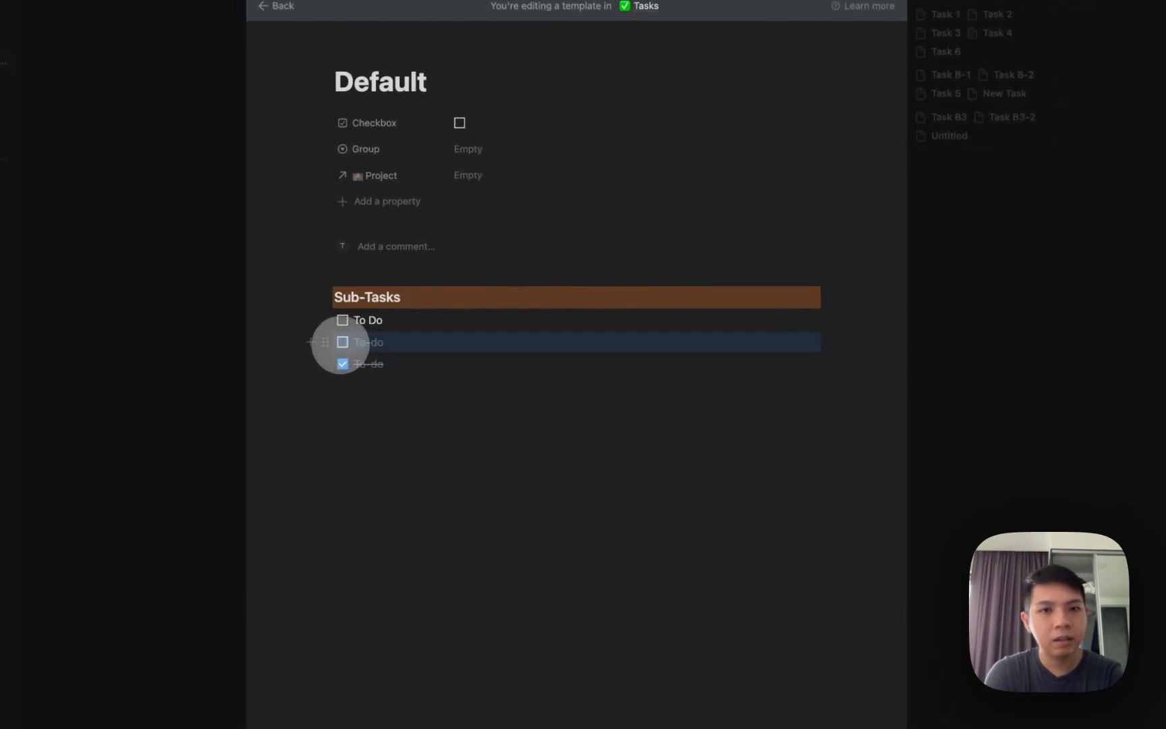
left_click(341, 358)
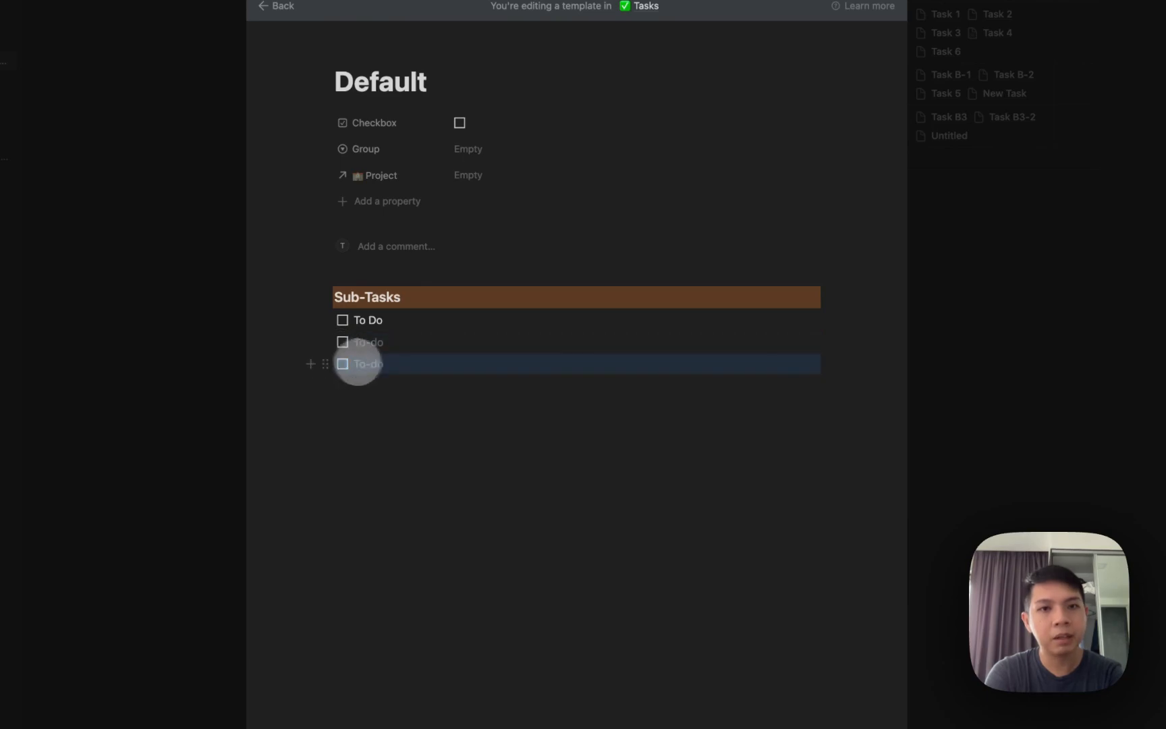
Clear the to-do texts, leaving three blank to-dos under the orange Sub-Tasks heading.
left_click(358, 364)
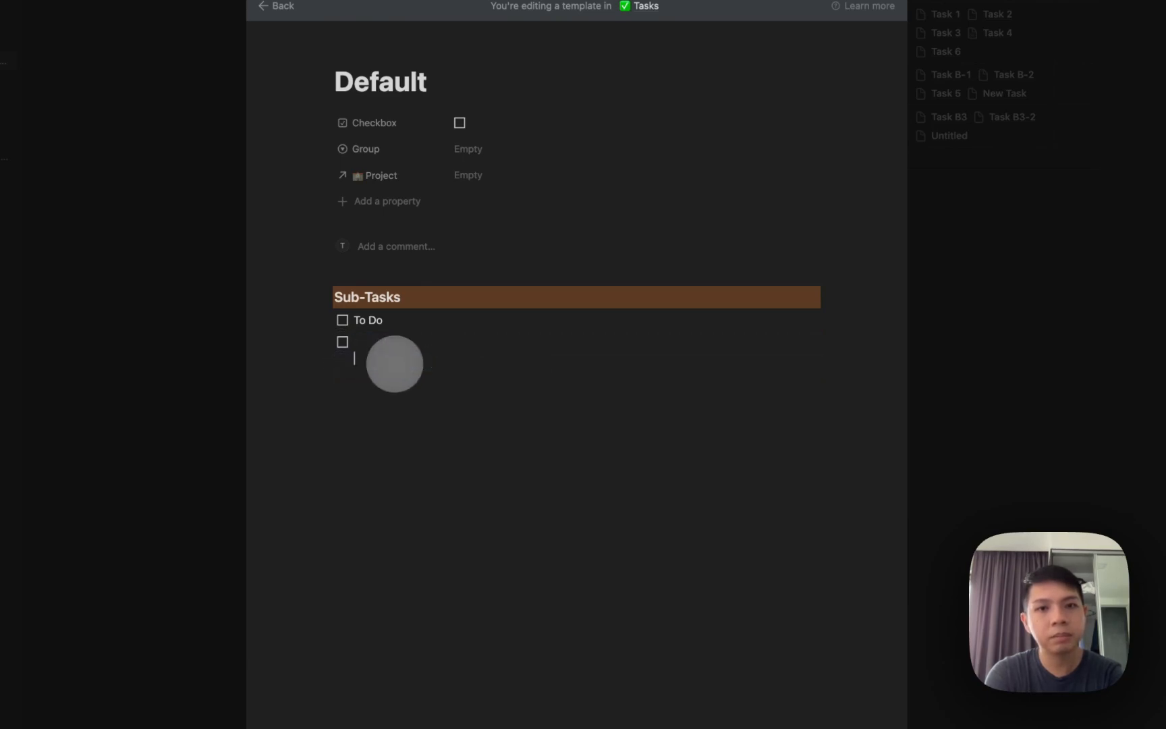
key("Return")
key("Return")
key("space")
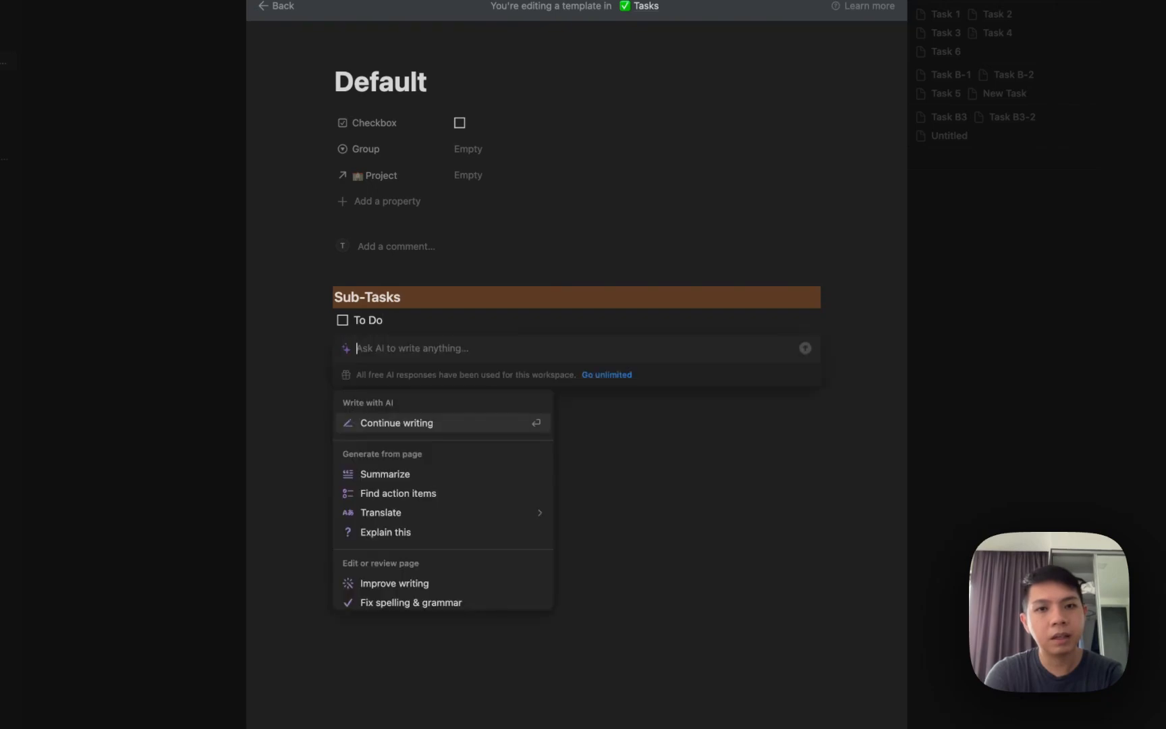
key("Escape")
key("space")
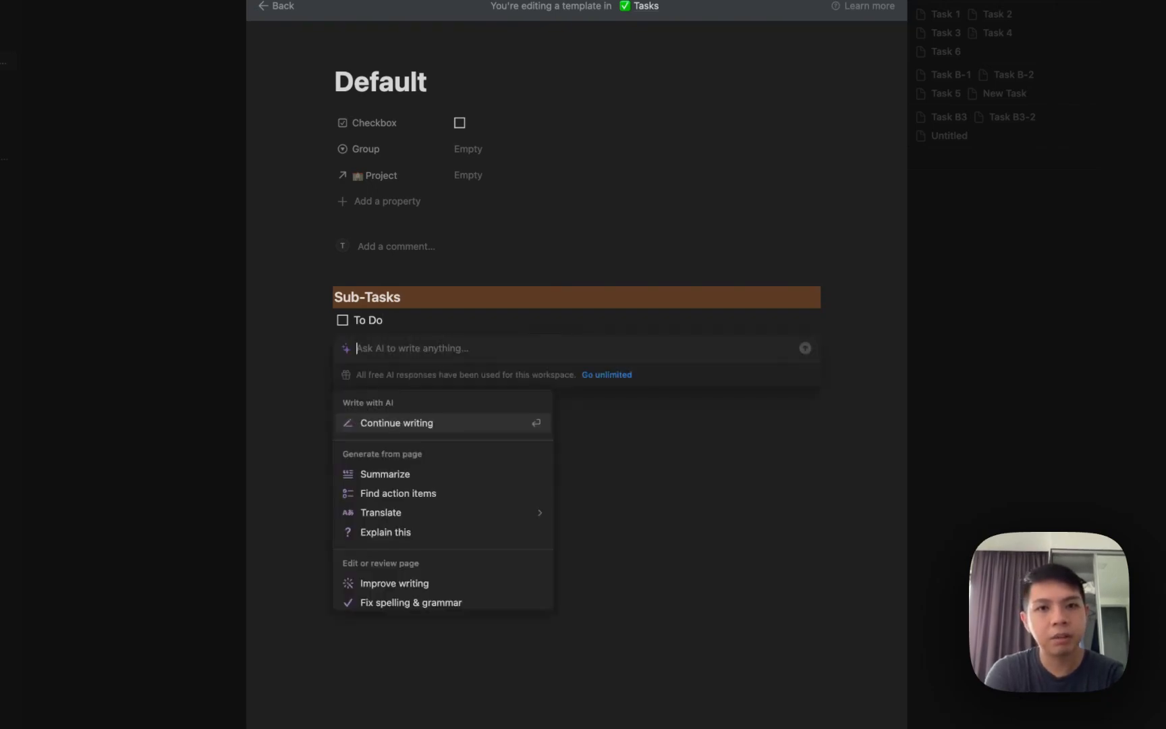
key("Escape")
key("space")
key("Escape")
key("BackSpace")
key("Return")
key("space")
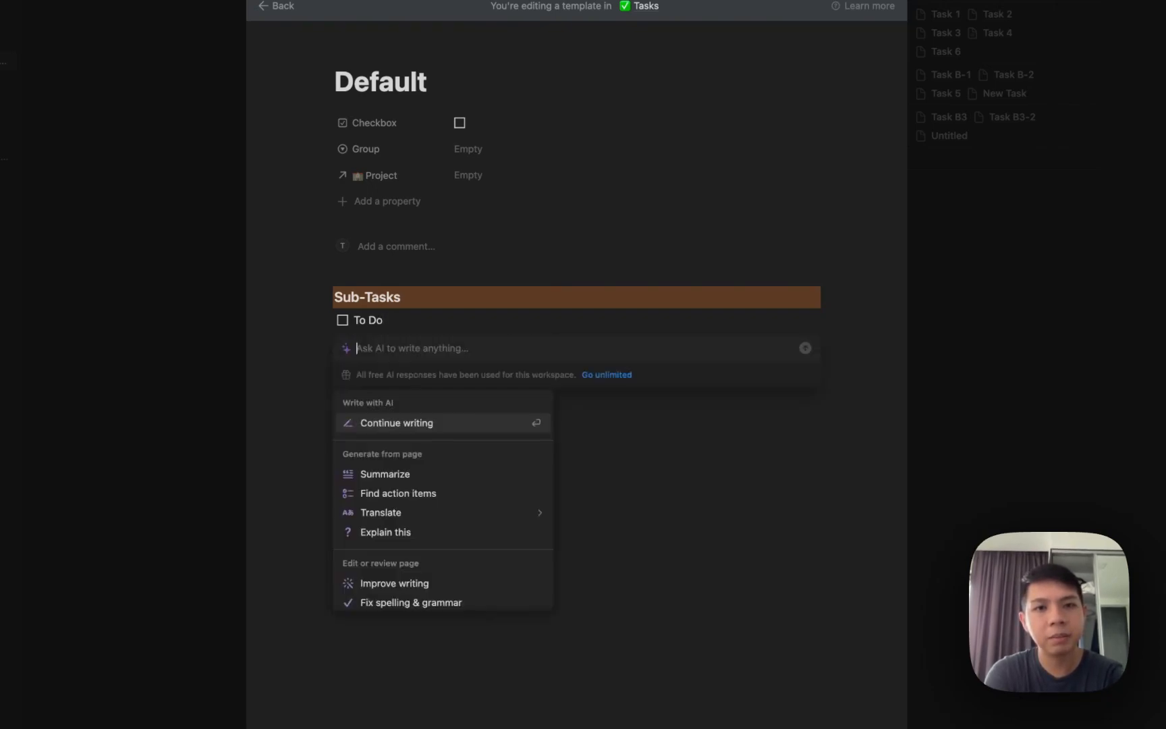
key("Escape")
key("space")
key("Escape")
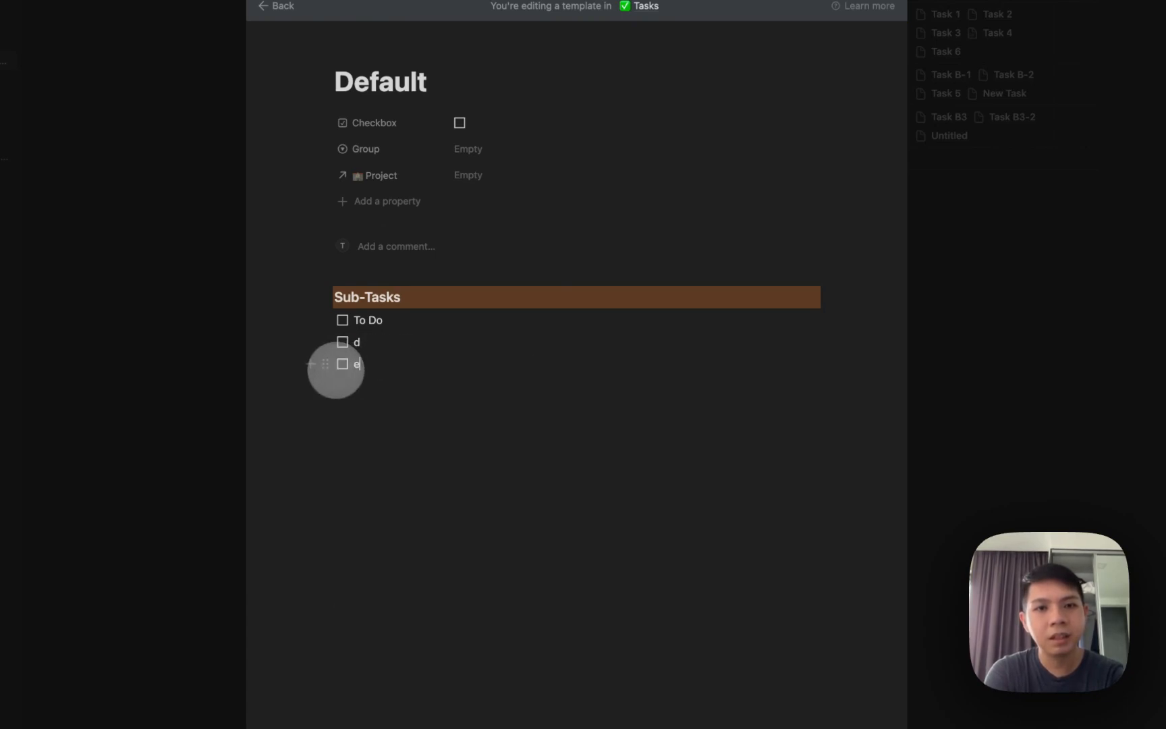
left_click(373, 364)
key("BackSpace")
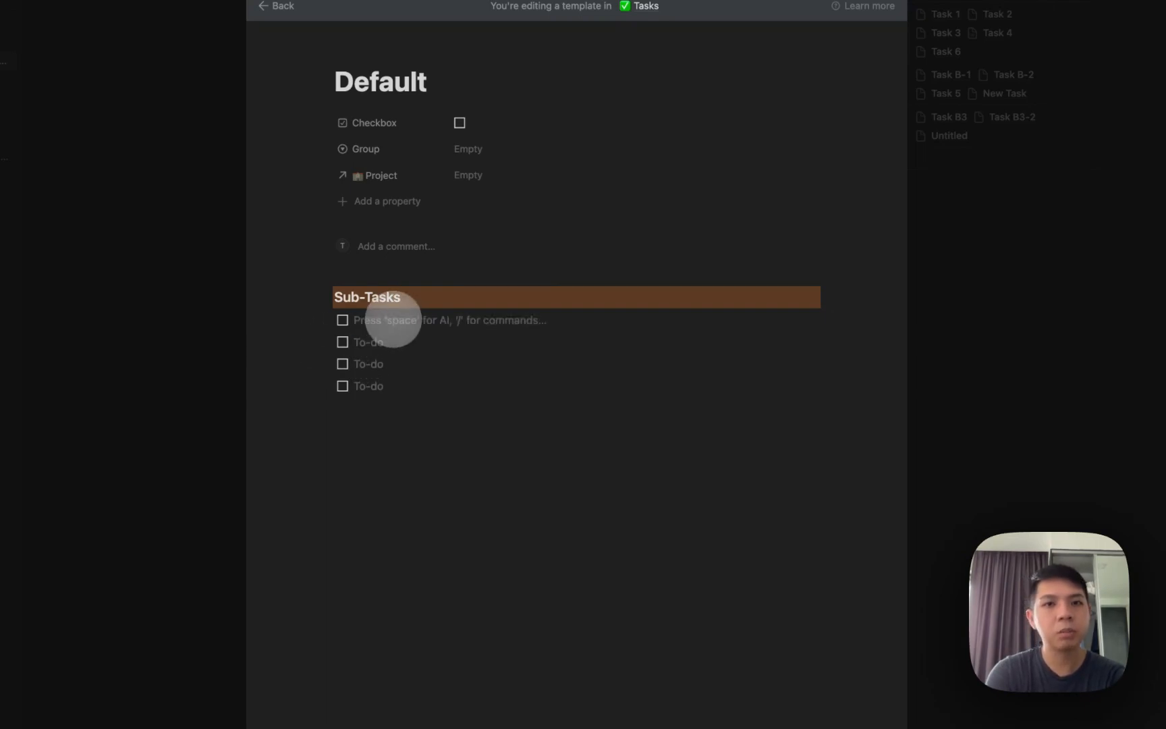
left_click(383, 403)
key("Escape")
key("Escape")
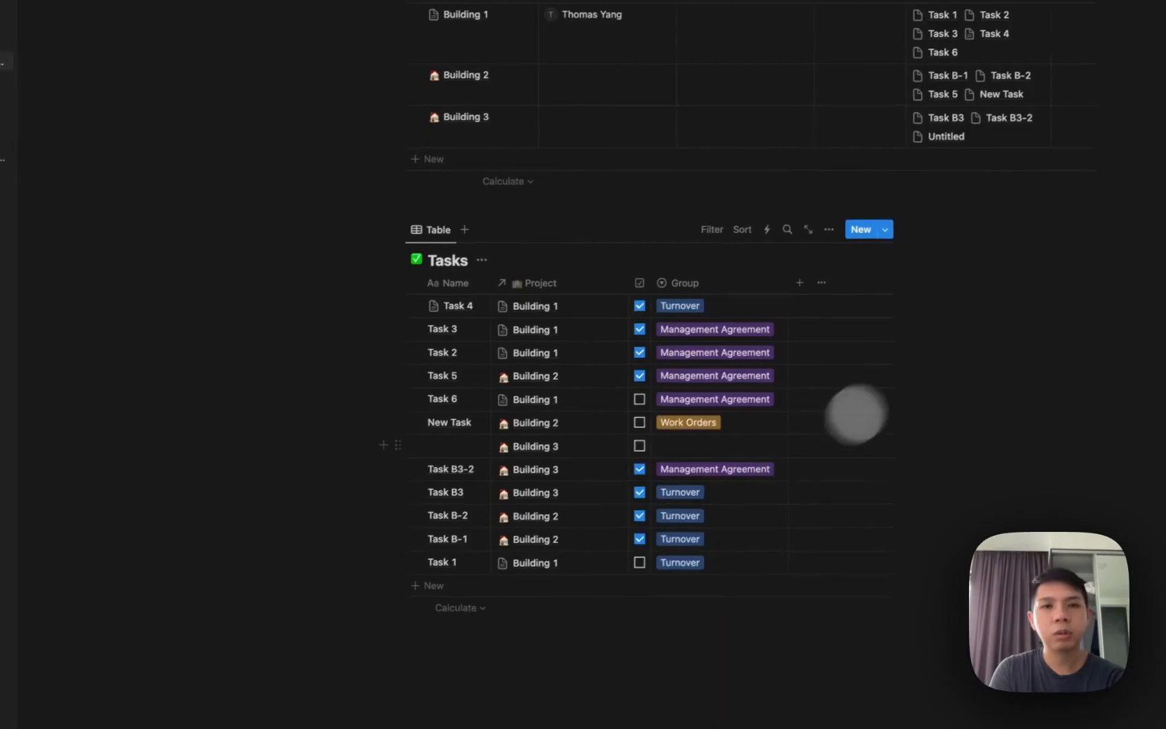
Make the Default template the default for all views of Tasks.
left_click(863, 235)
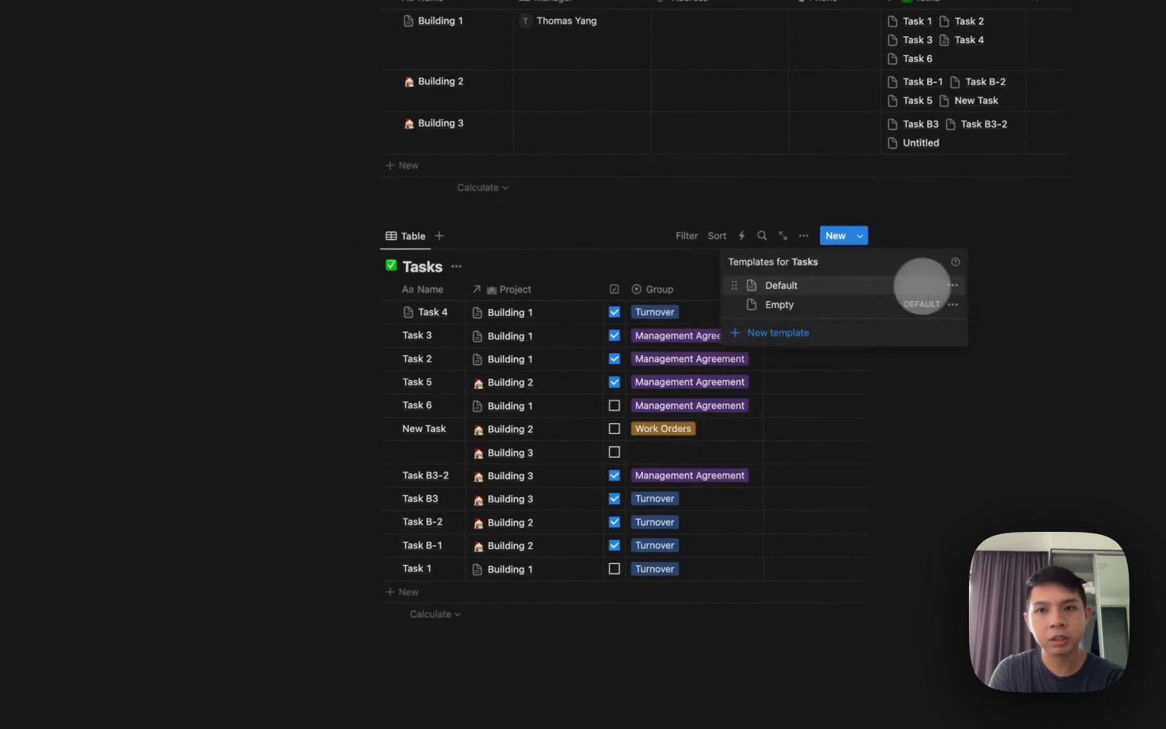
left_click(952, 285)
left_click(1012, 266)
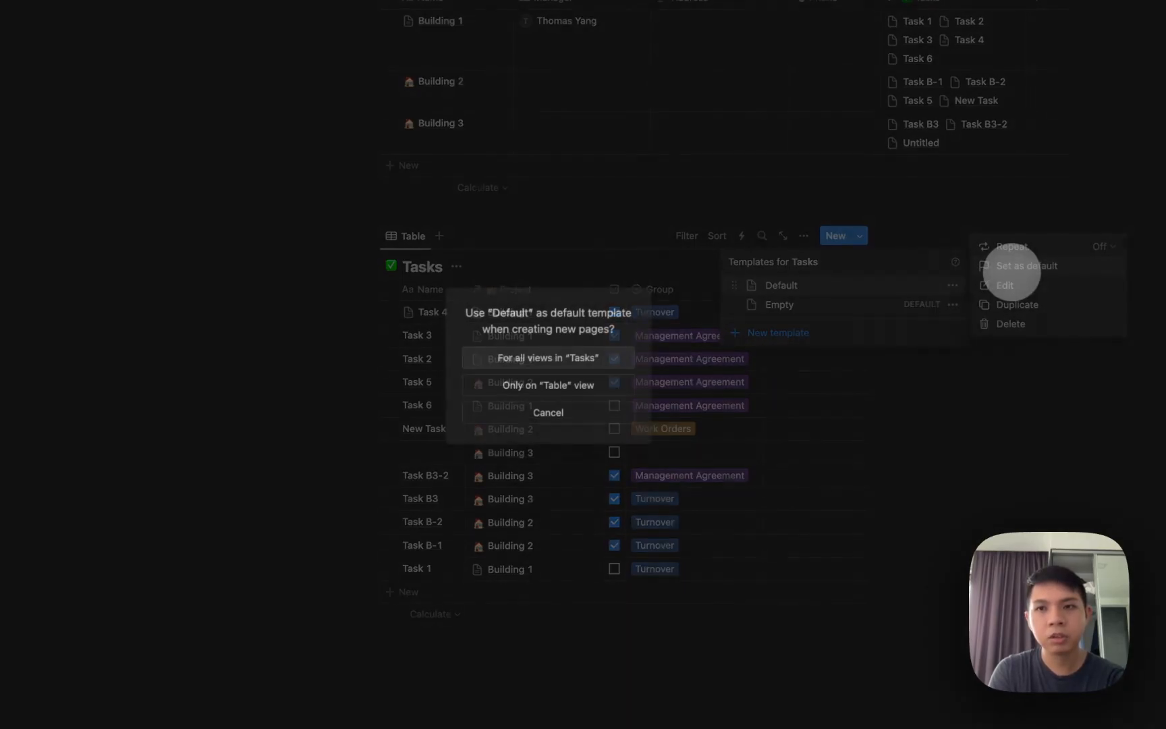
left_click(512, 357)
left_click(788, 355)
scroll(795, 351, "up", 3)
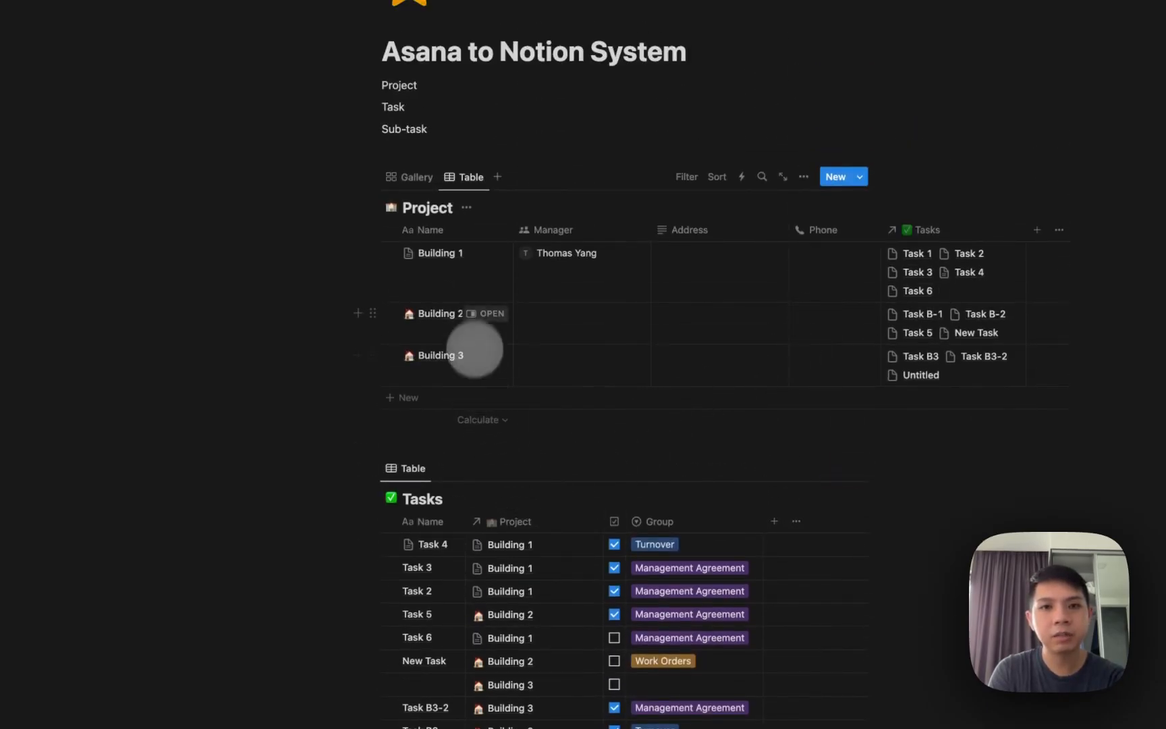
Add 'New Tasks wth Sub Tasks' under Management Agreement in Building 2 and check its Sub-Tasks checklist.
left_click(492, 313)
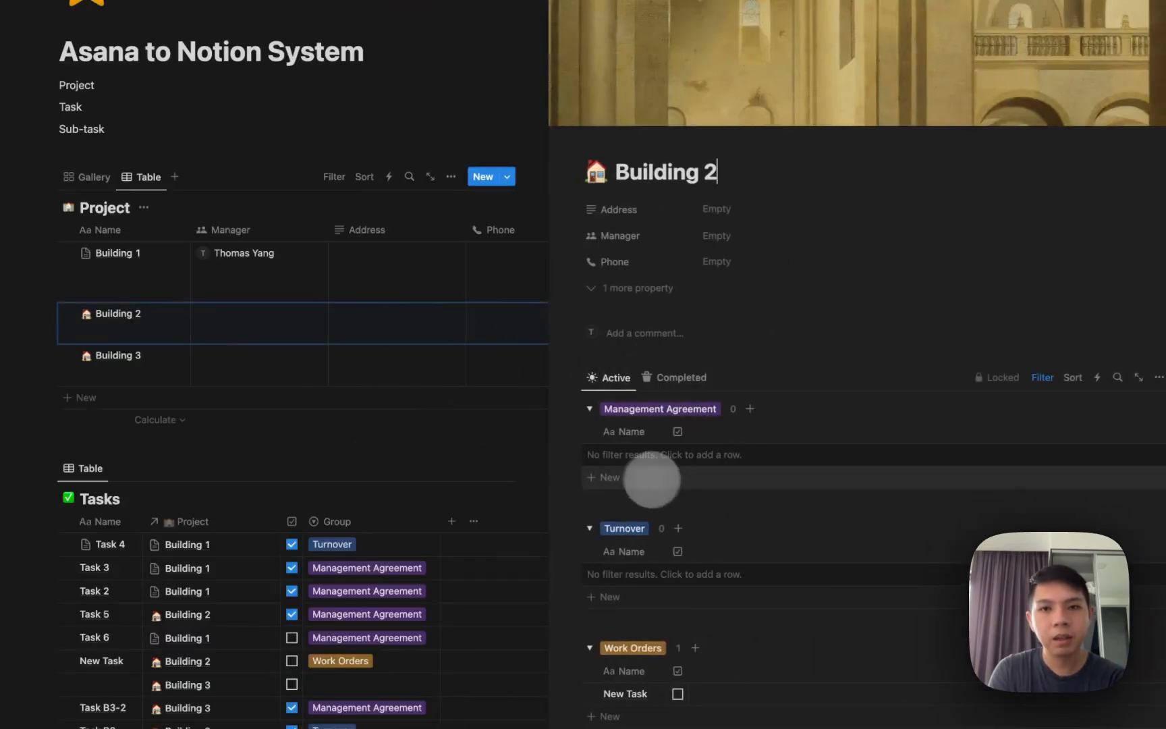
left_click(629, 454)
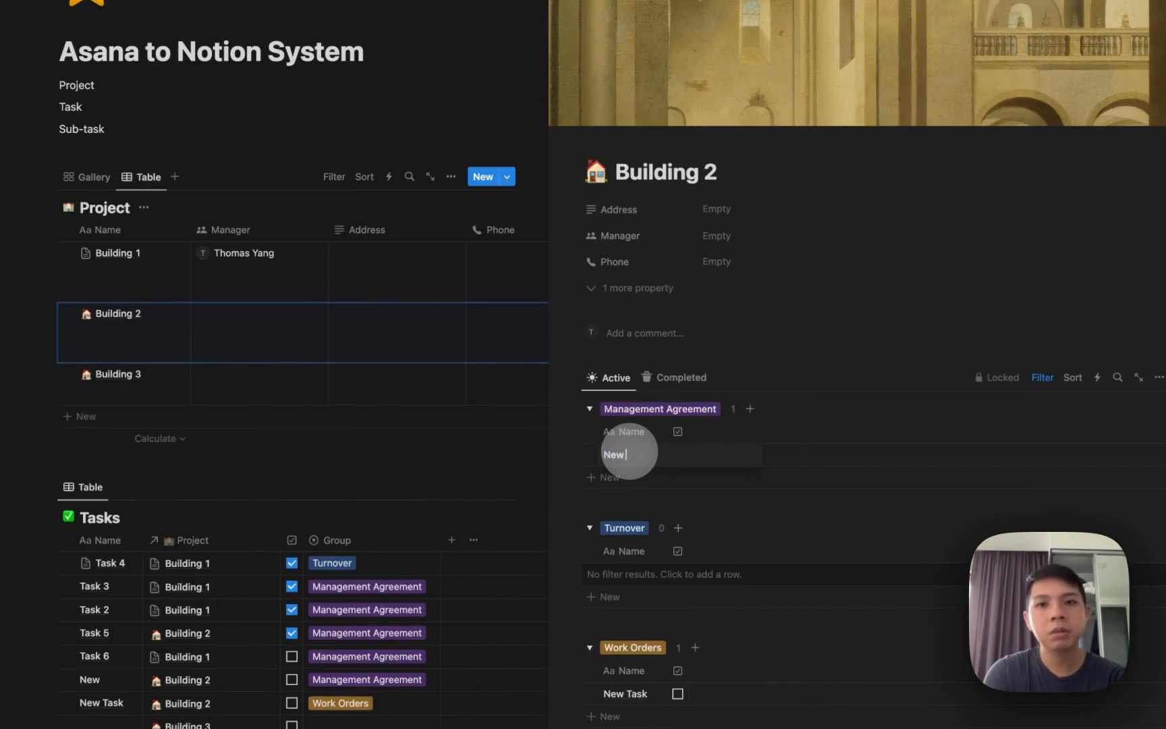
type("New Tasks wth Su")
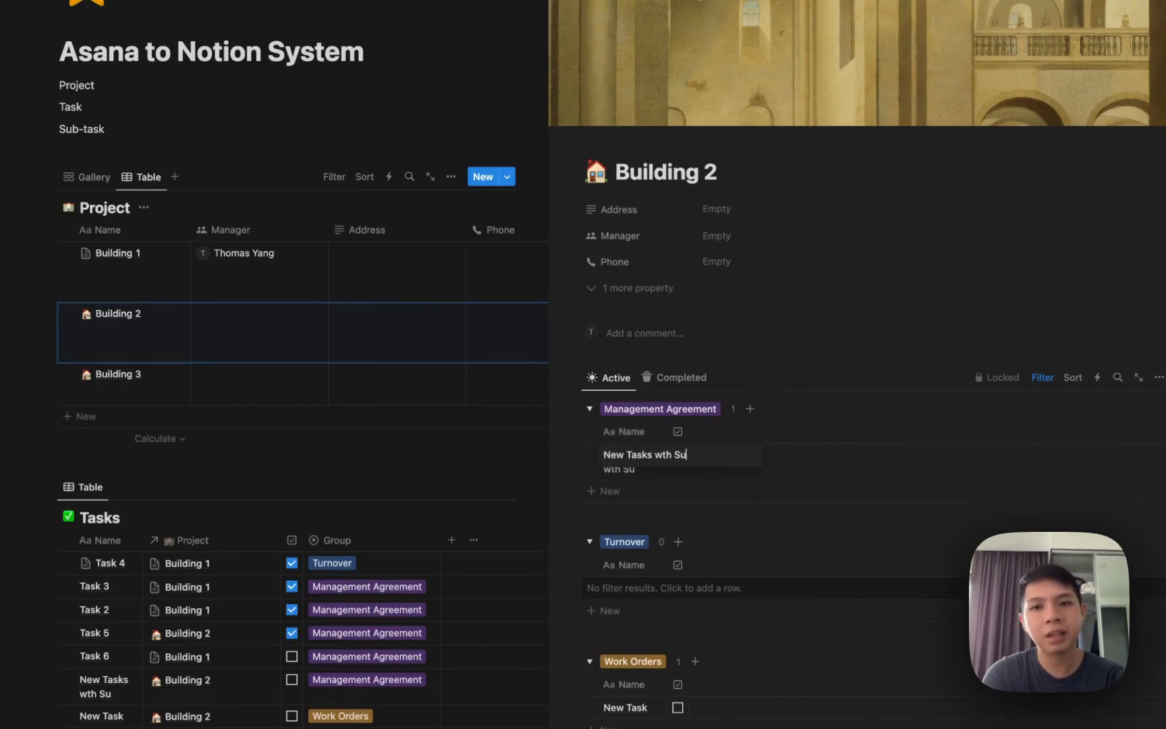
type("b Tasks")
key("Return")
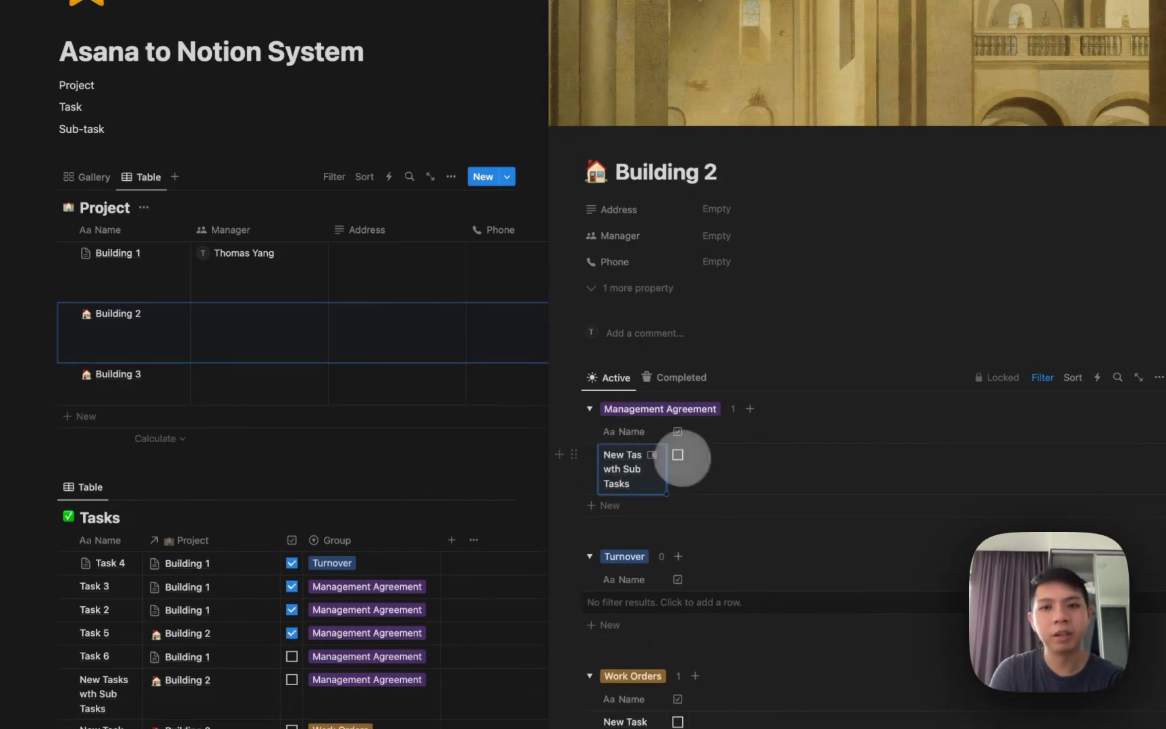
left_click_drag(666, 435, 769, 435)
left_click(756, 447)
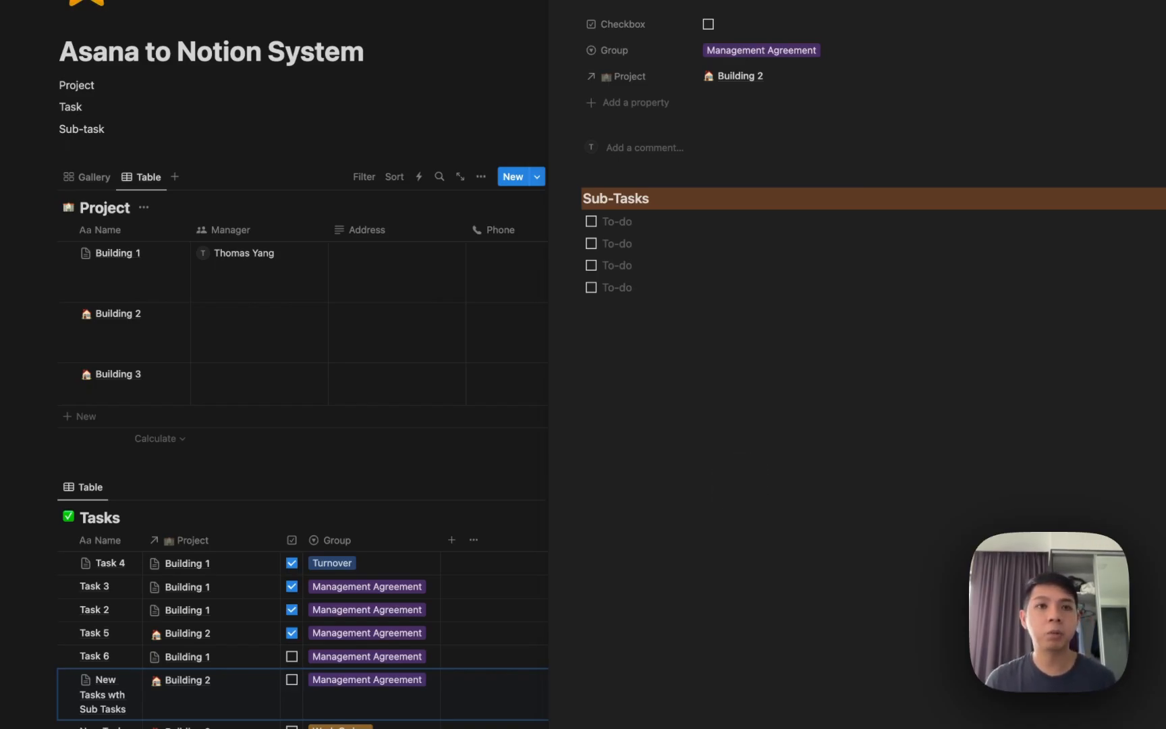
key("Escape")
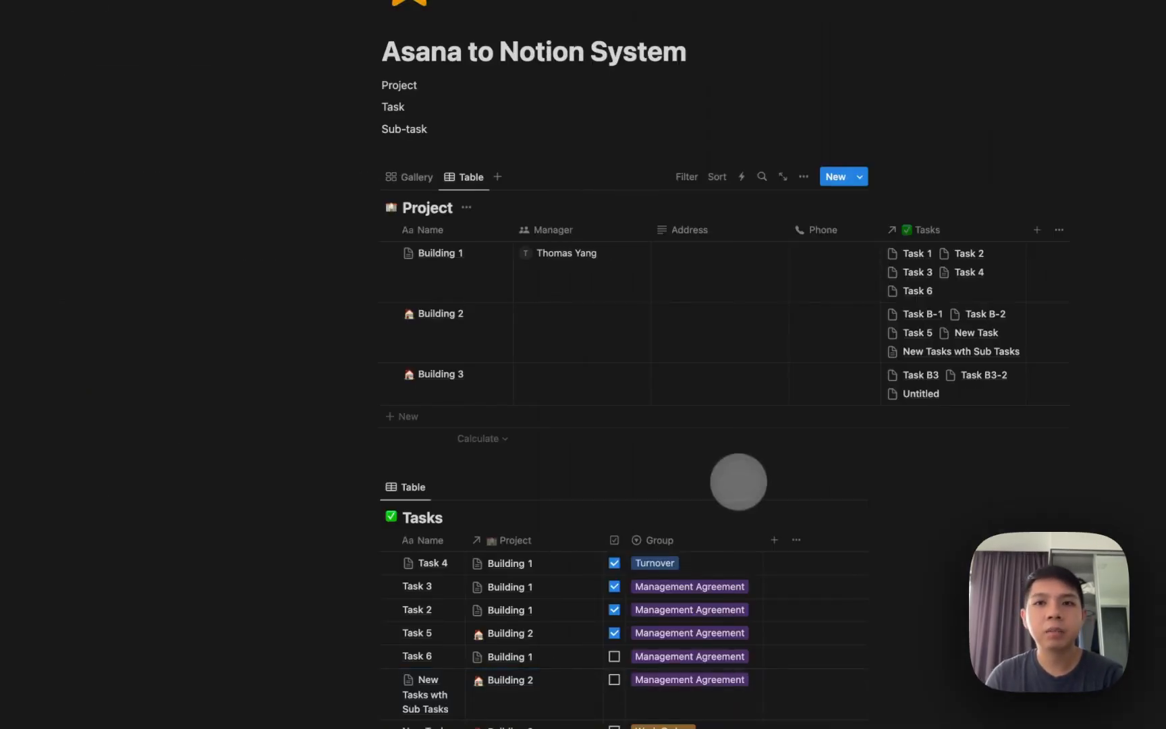
Add a new Rollup property to the Project table.
scroll(737, 425, "down", 1)
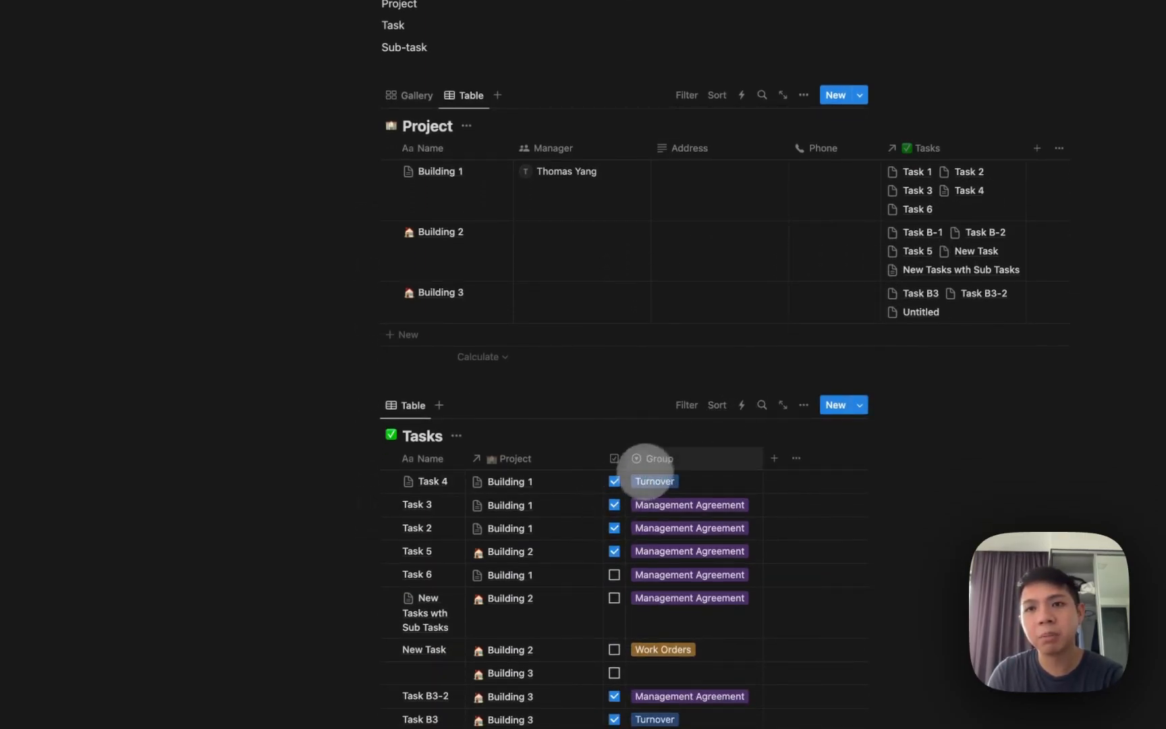
left_click(1036, 149)
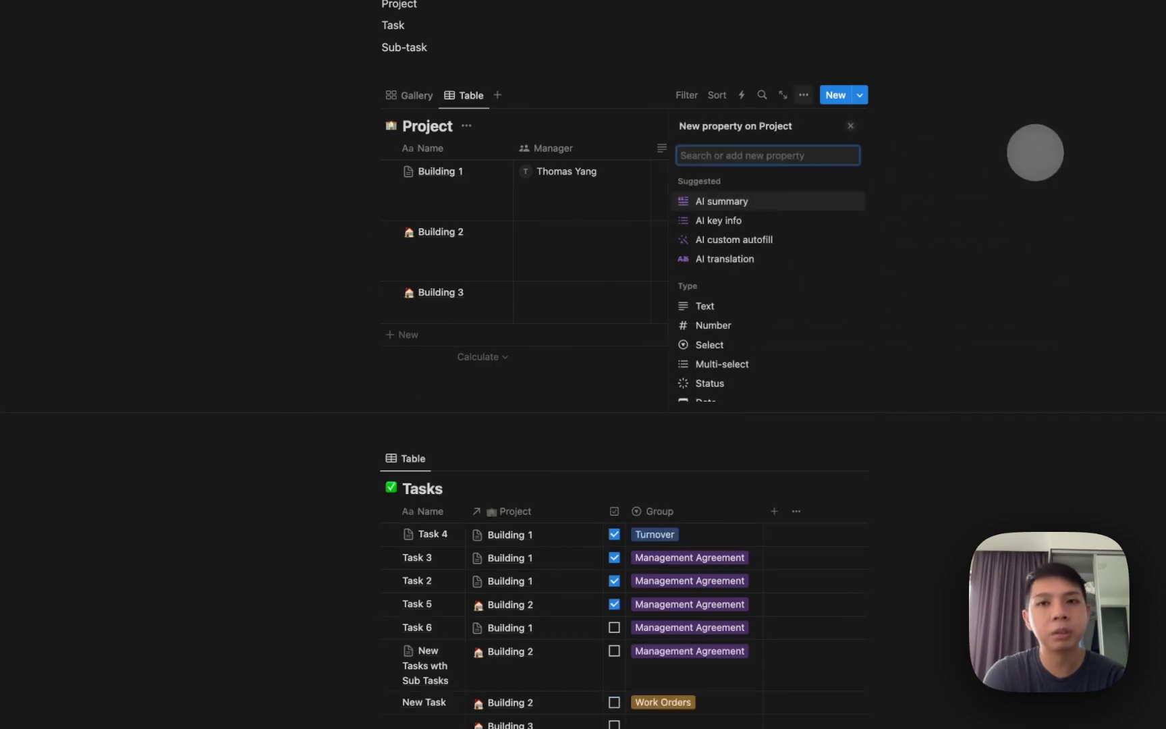
type("rool")
key("BackSpace")
key("BackSpace")
type("ll")
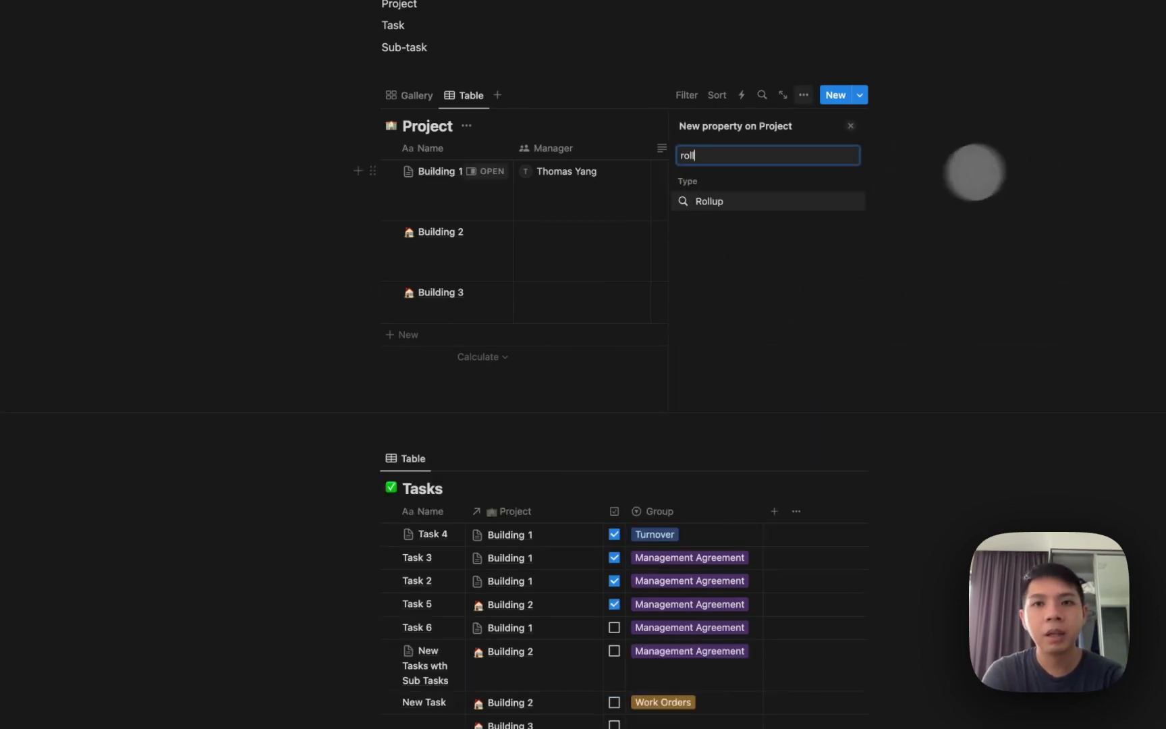
left_click(810, 202)
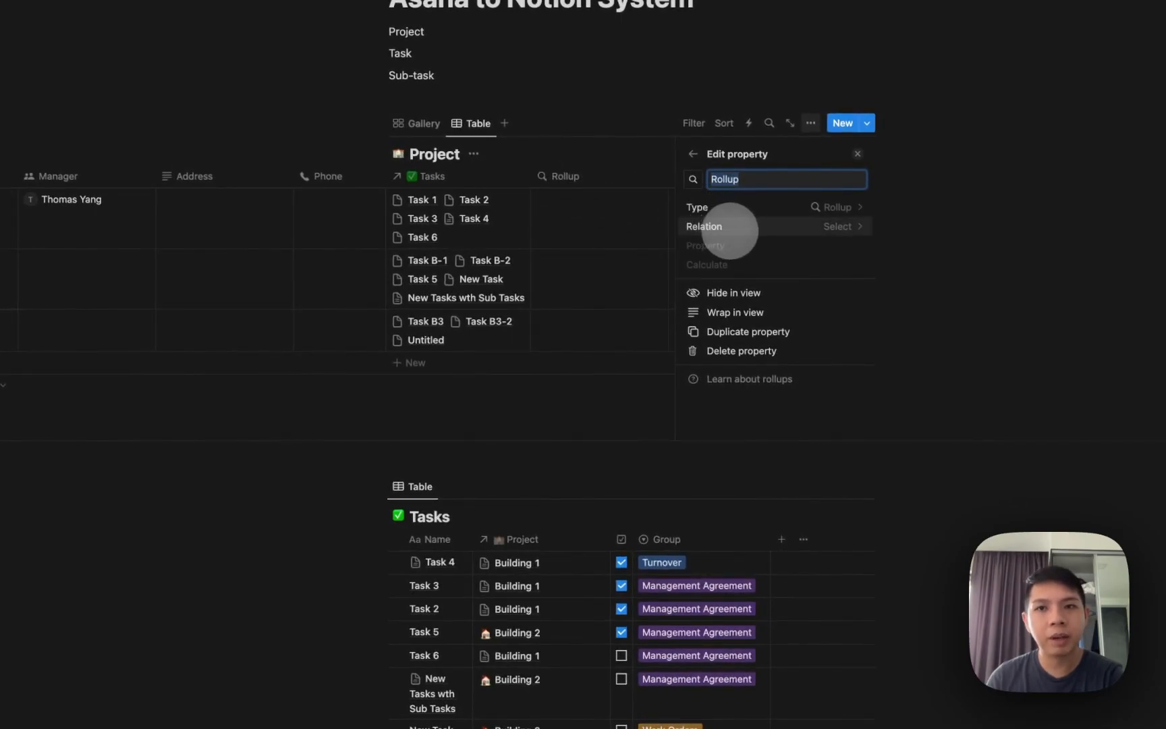
Set the rollup to pull the Checkbox property through the Tasks relation.
left_click(741, 231)
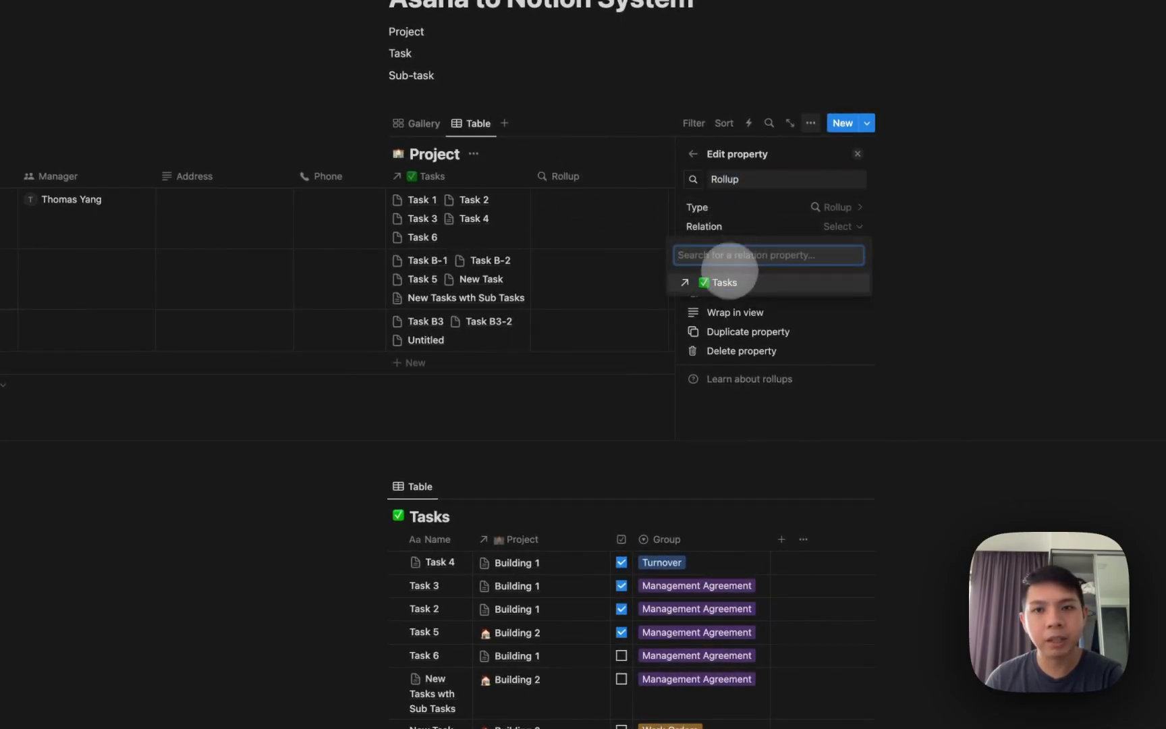
left_click(723, 283)
left_click(776, 244)
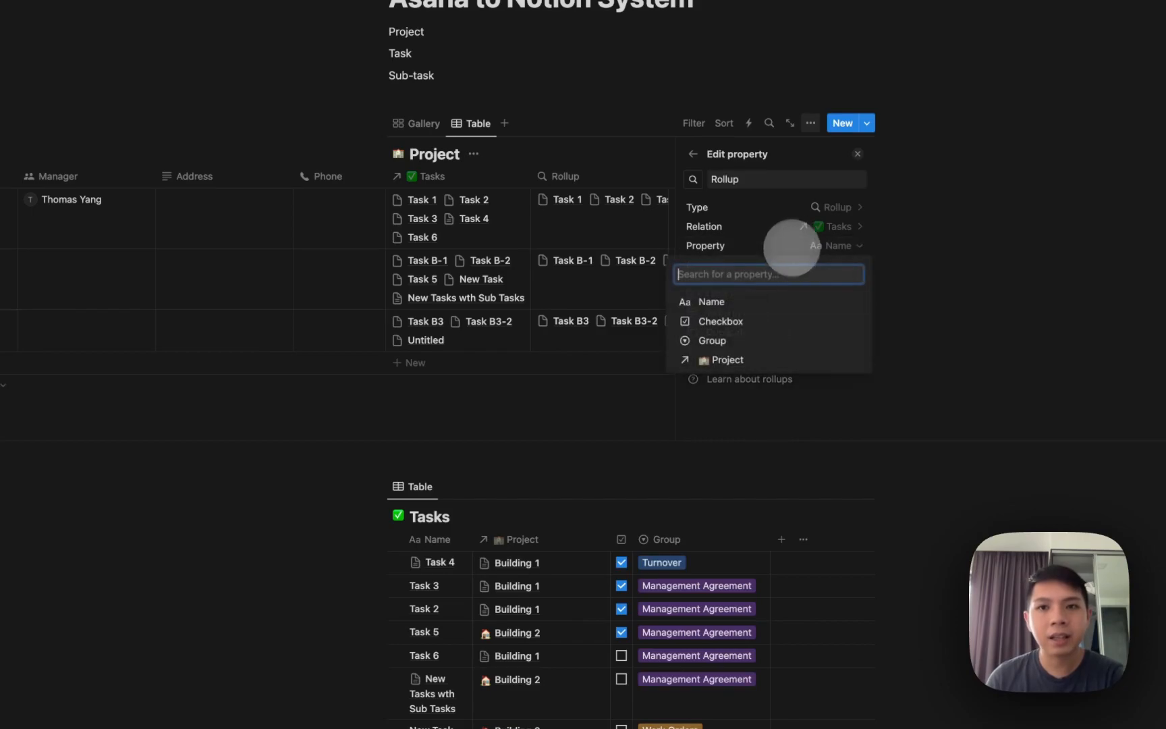
left_click(769, 328)
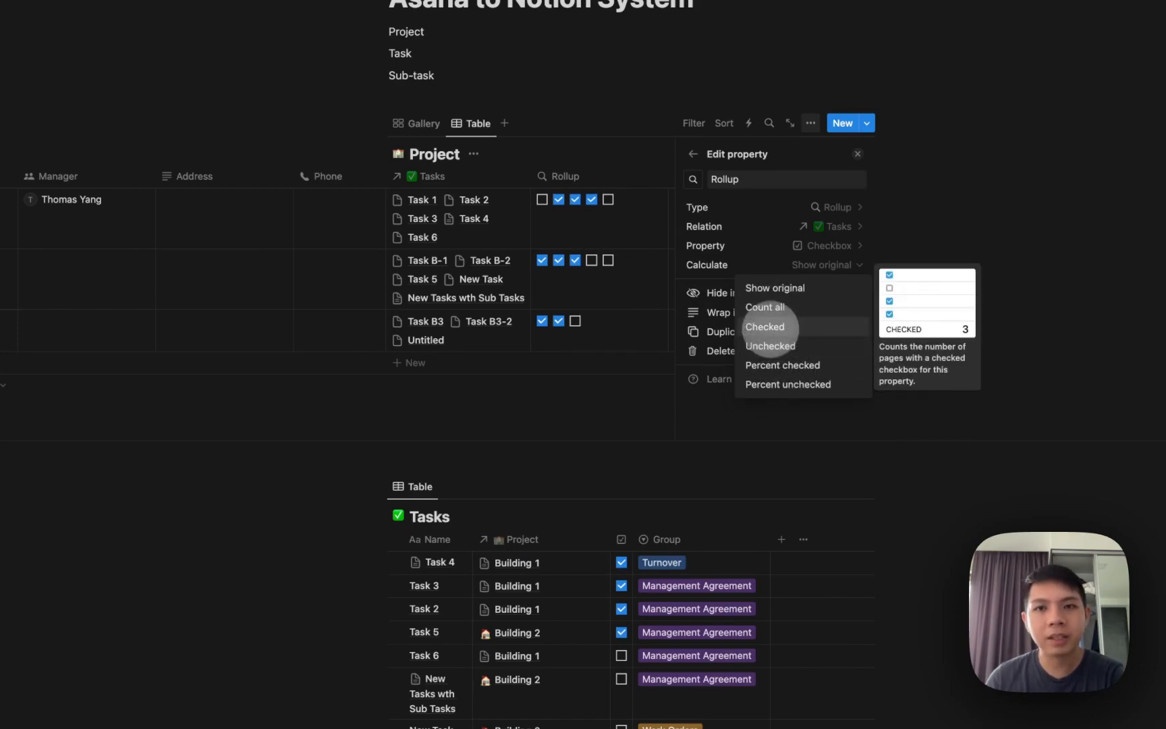
Set the rollup to calculate Percent checked and display it as a bar.
left_click(769, 327)
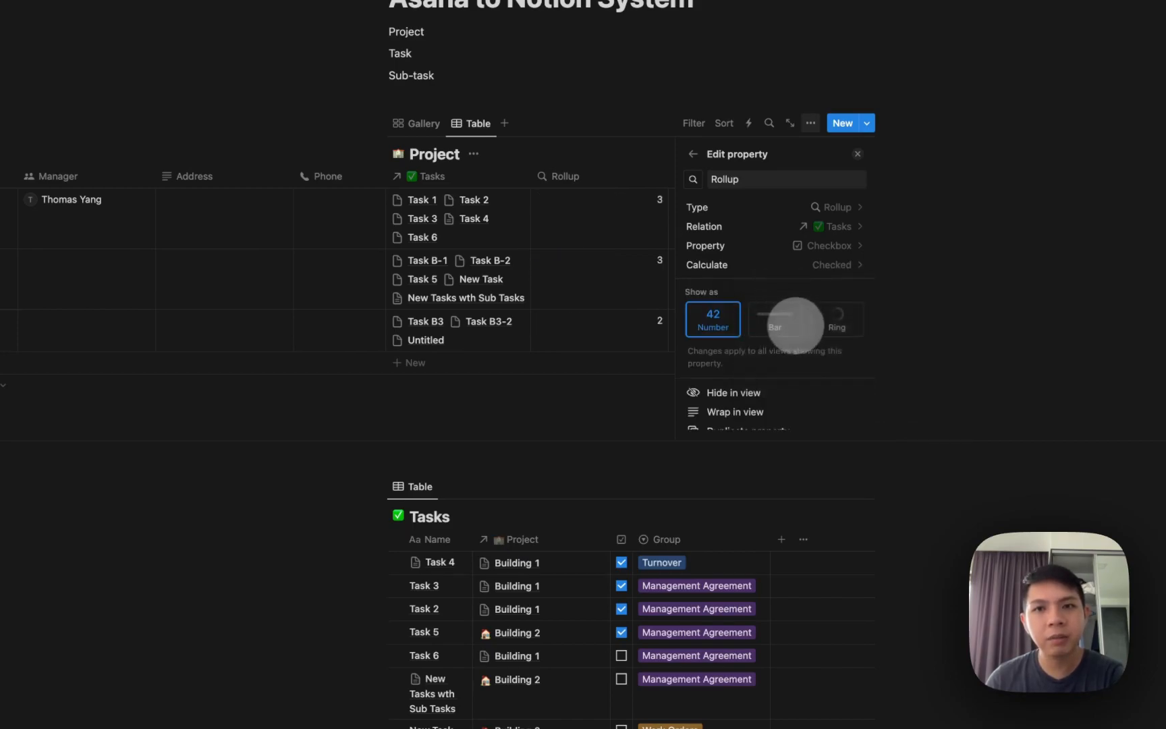
left_click(787, 326)
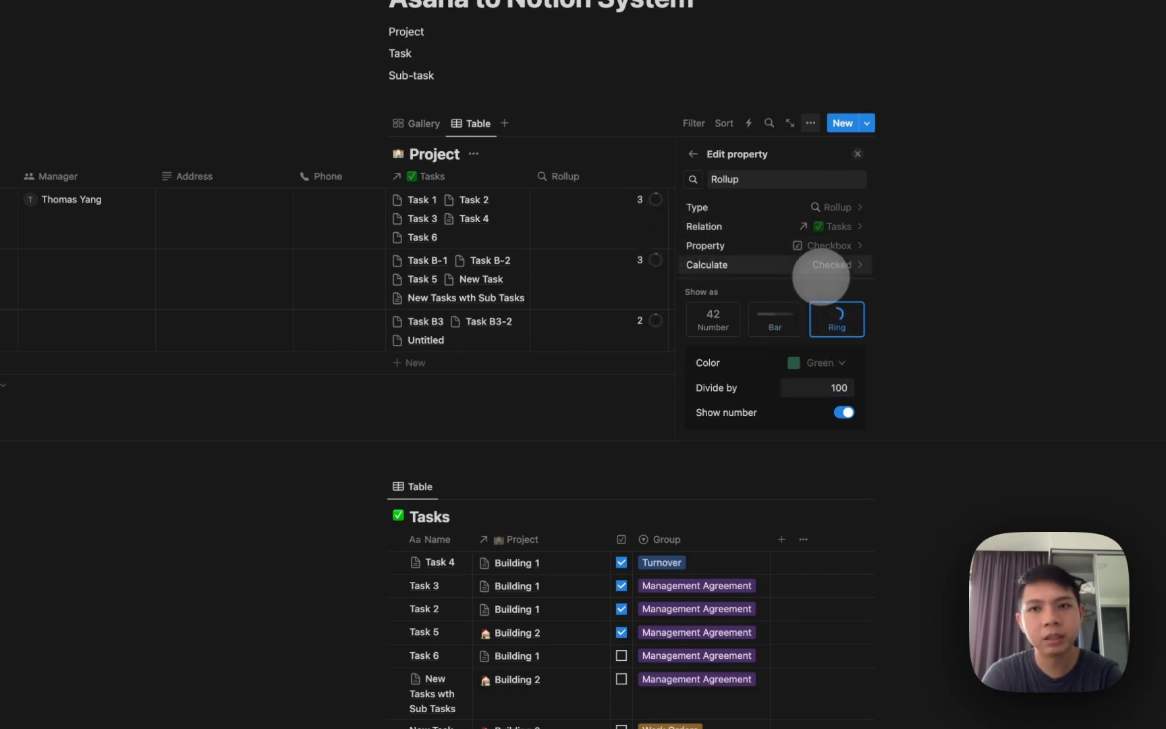
left_click(821, 268)
left_click(788, 368)
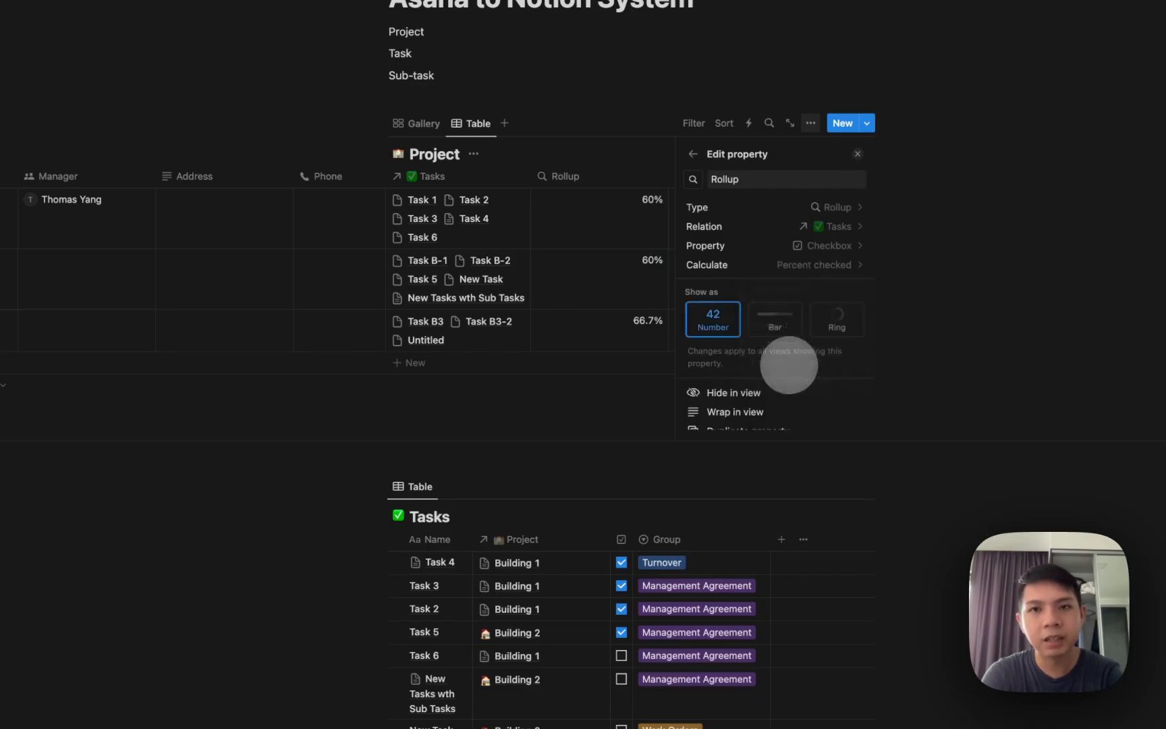
left_click(766, 323)
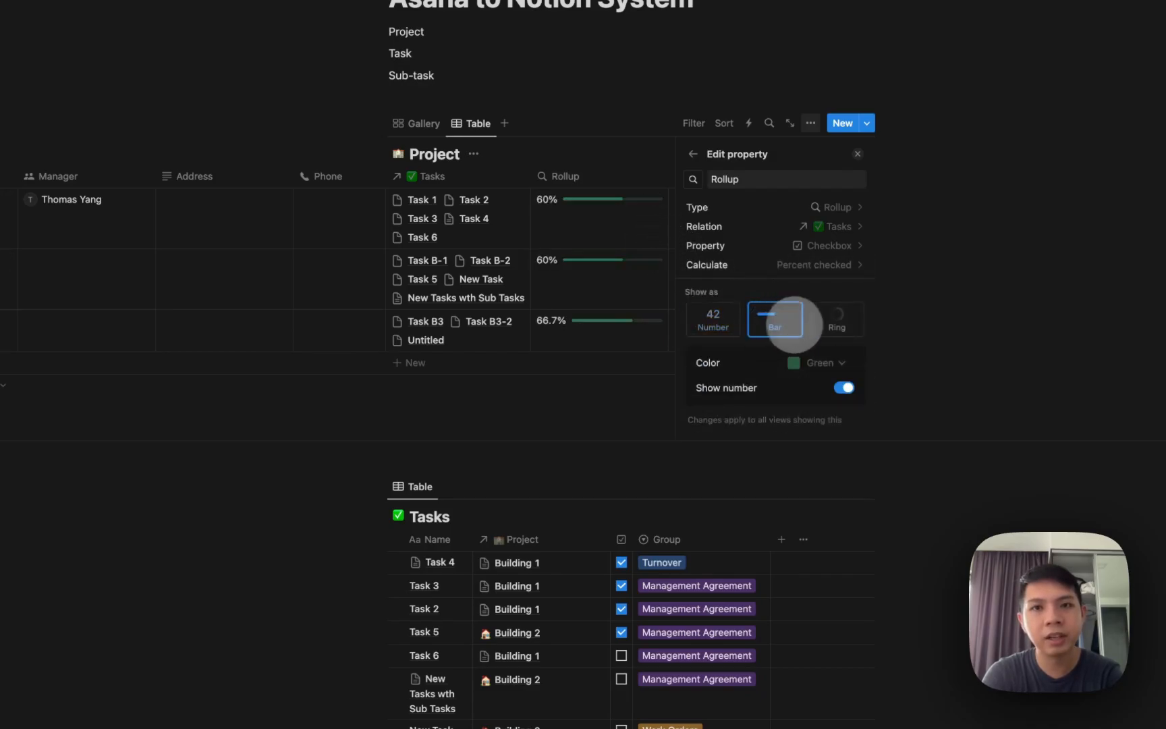
Rename the rollup column to Progress and move it right after Name.
left_click(596, 177)
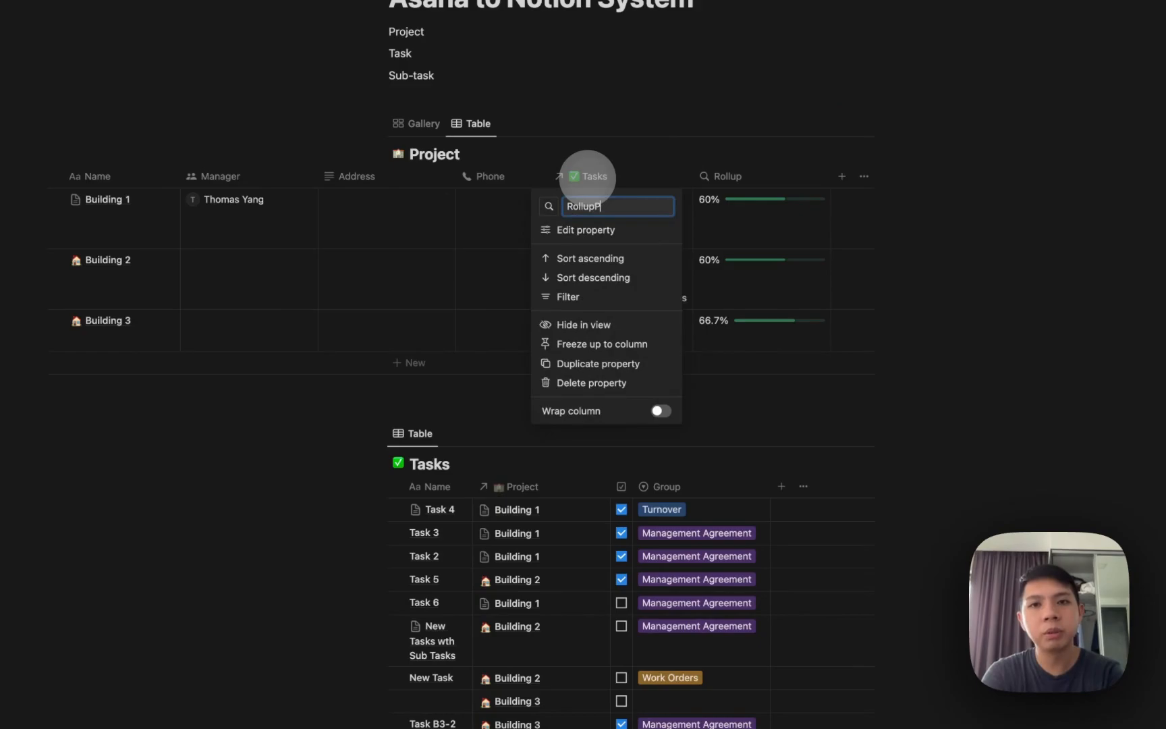
type("s")
key("Return")
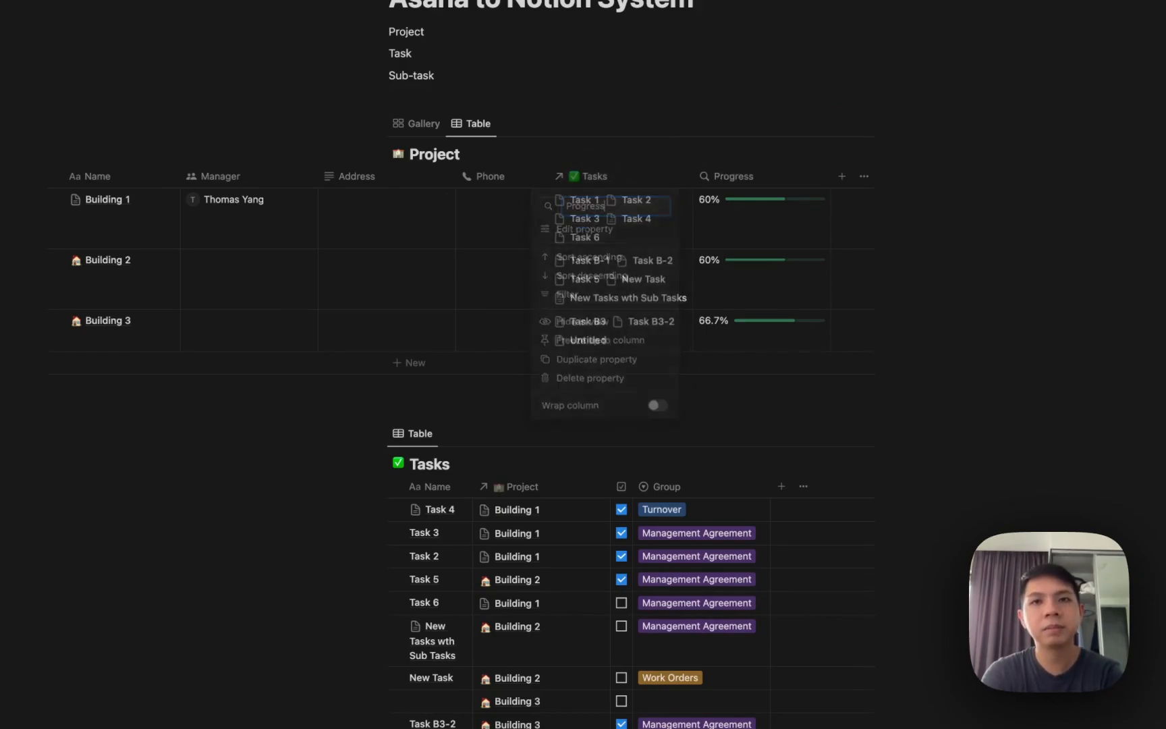
scroll(534, 204, "left", 5)
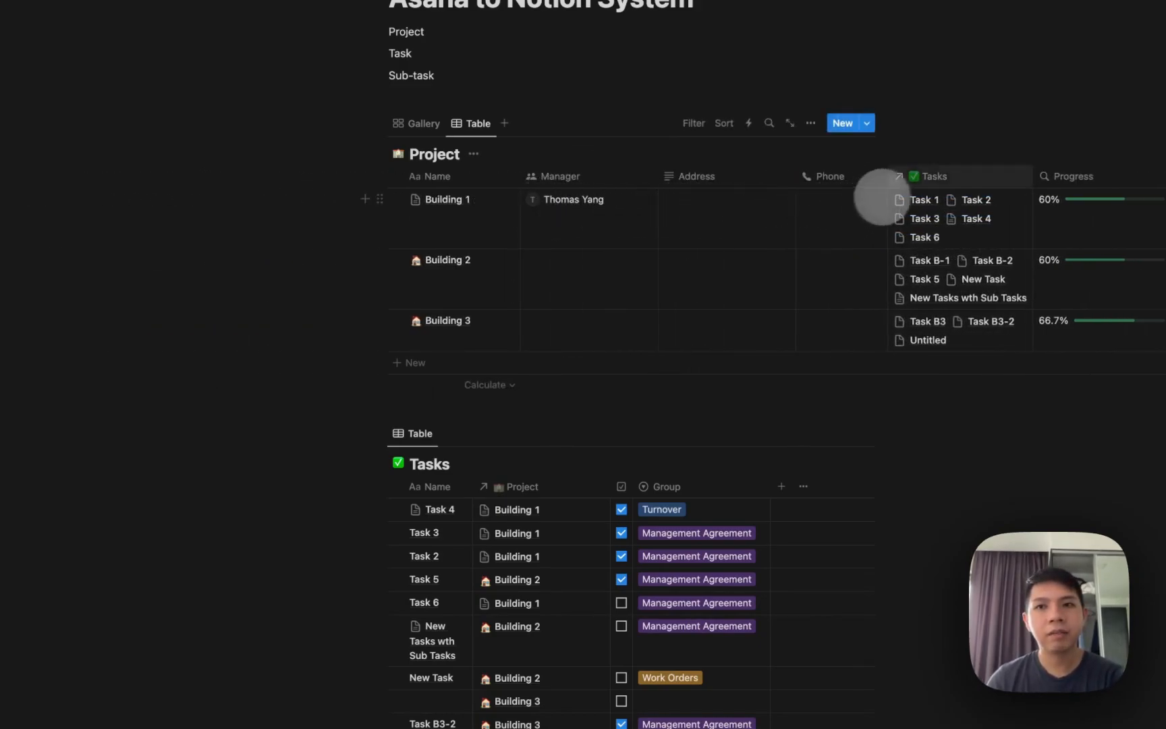
left_click_drag(1063, 176, 646, 185)
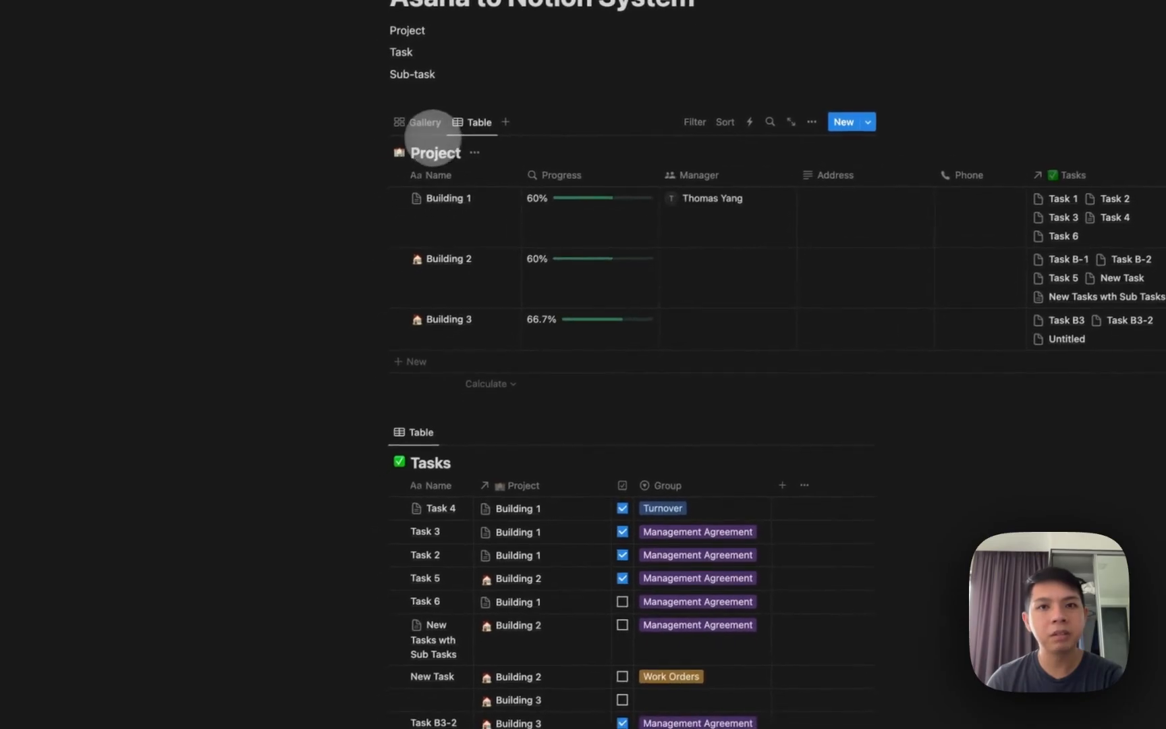
left_click(401, 131)
Show the Progress property on the Project gallery cards.
left_click(795, 131)
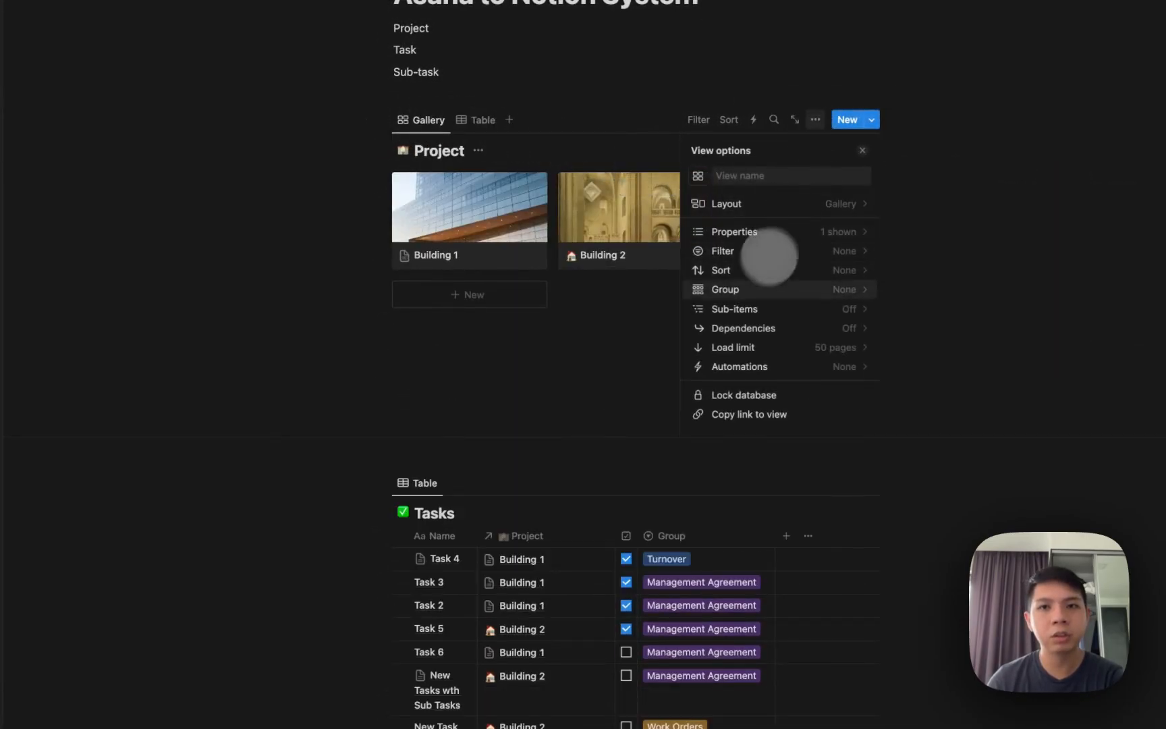
left_click(737, 230)
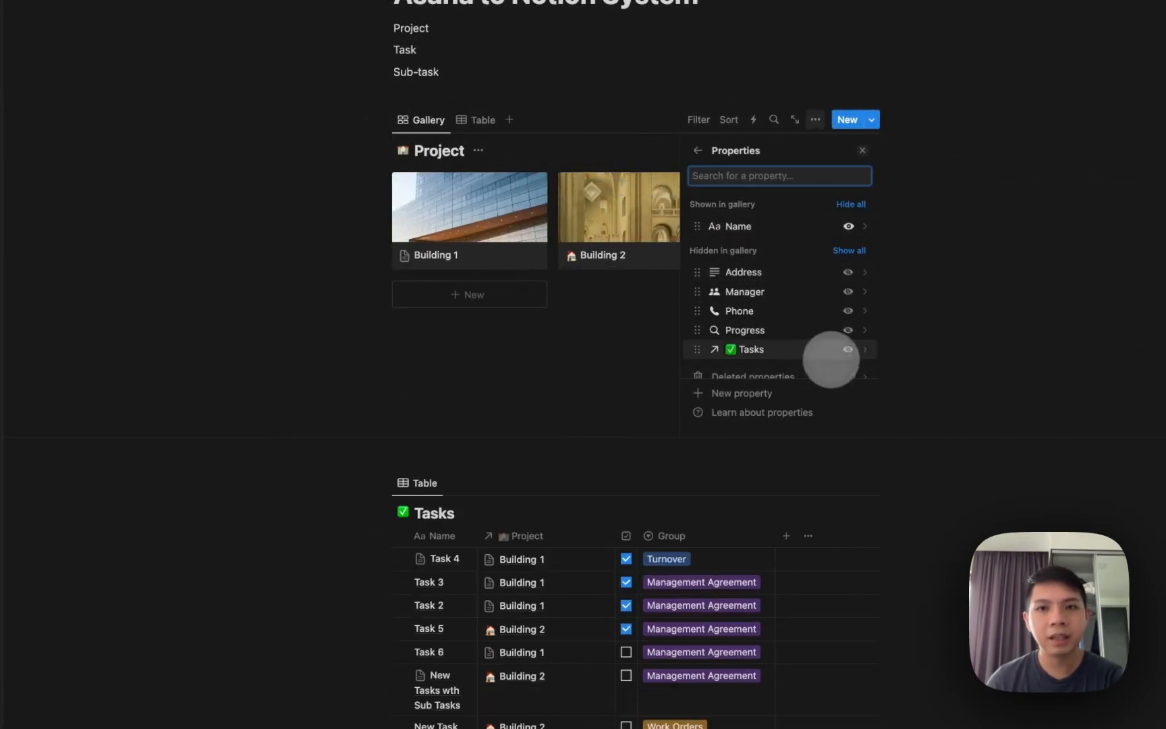
left_click(848, 330)
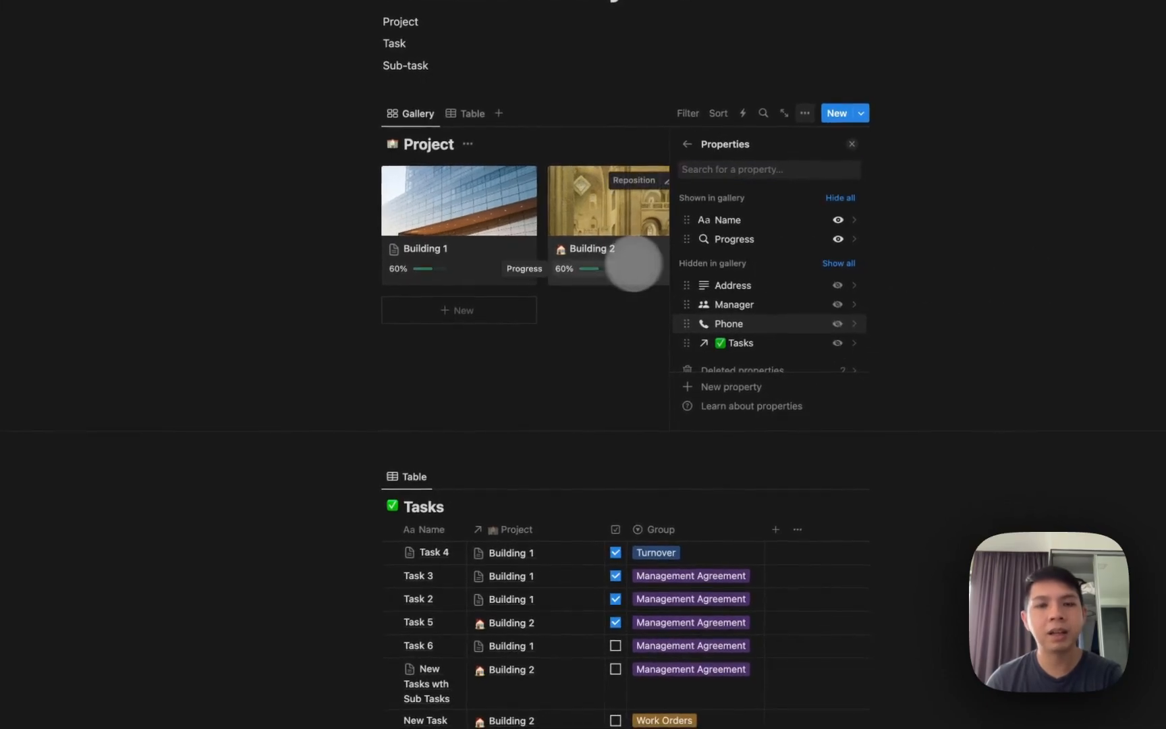
left_click(628, 267)
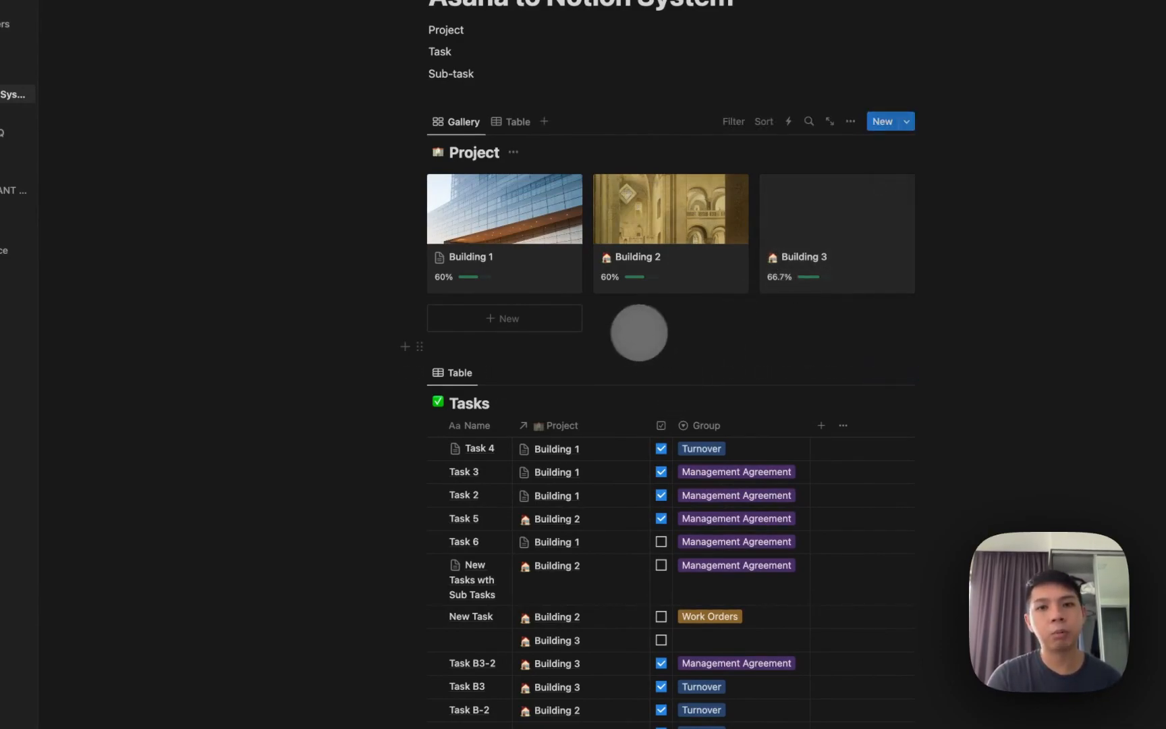
Delete the Project, Task, Sub-task lines and leftover blank line under the page title.
left_click(593, 341)
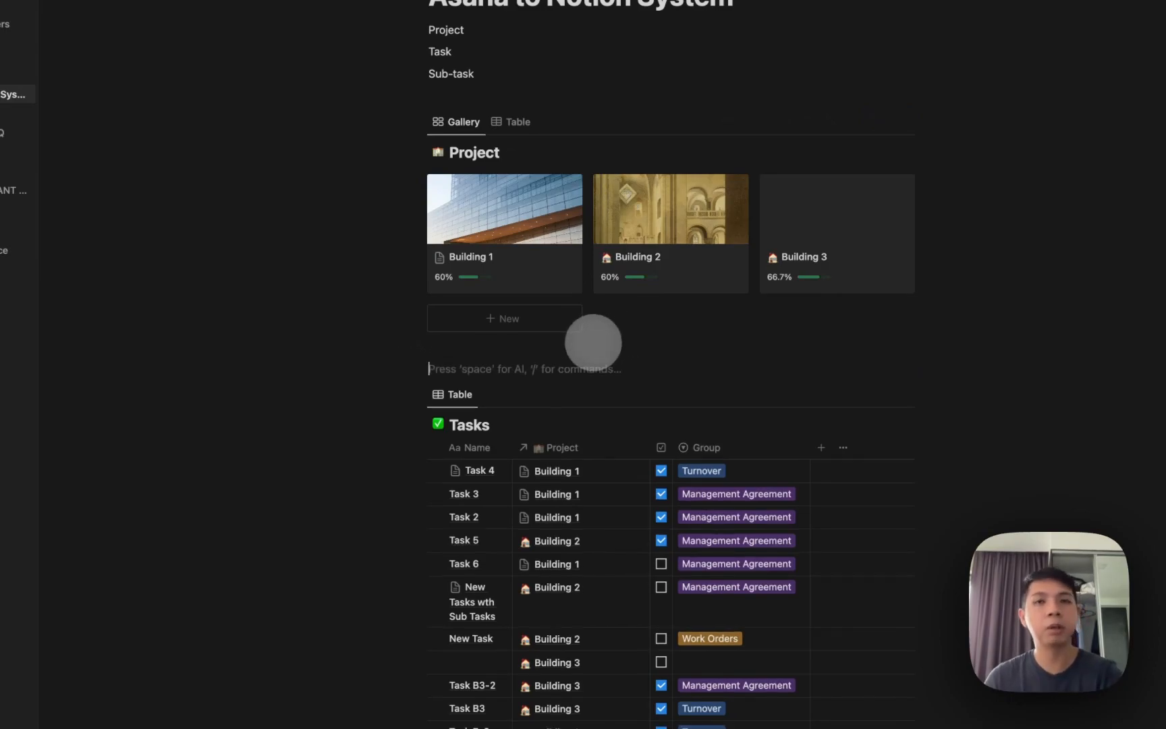
left_click_drag(495, 108, 443, 167)
key("BackSpace")
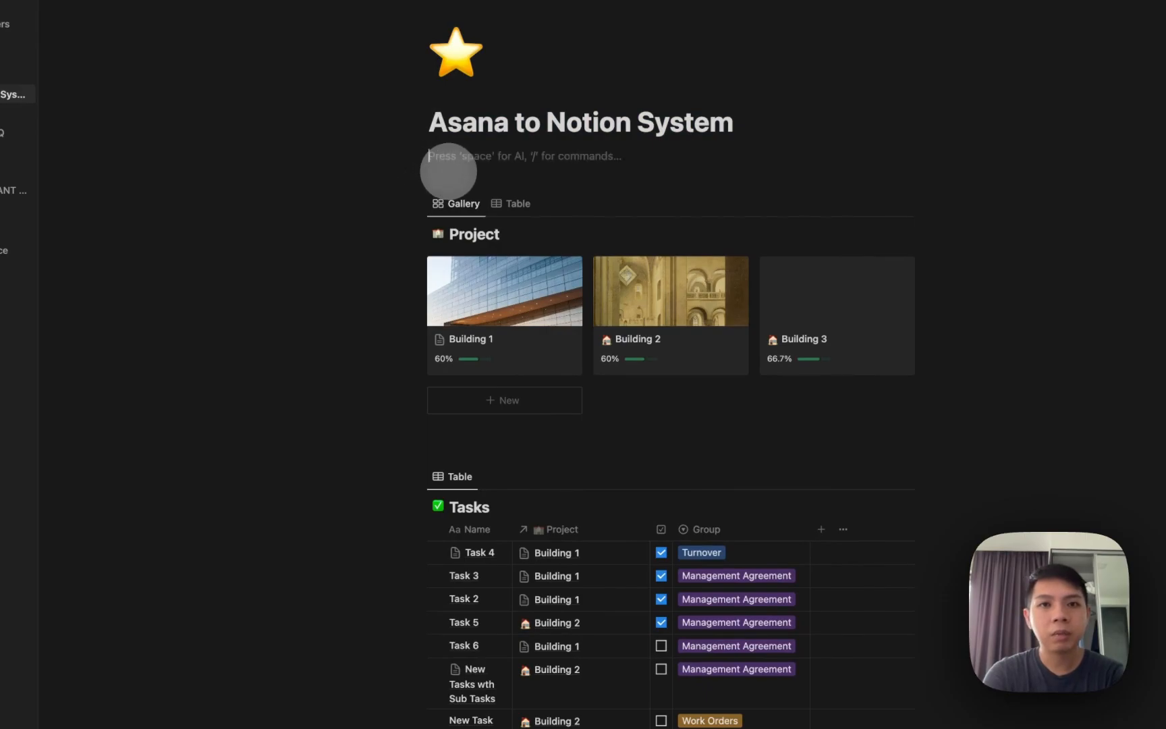
key("BackSpace")
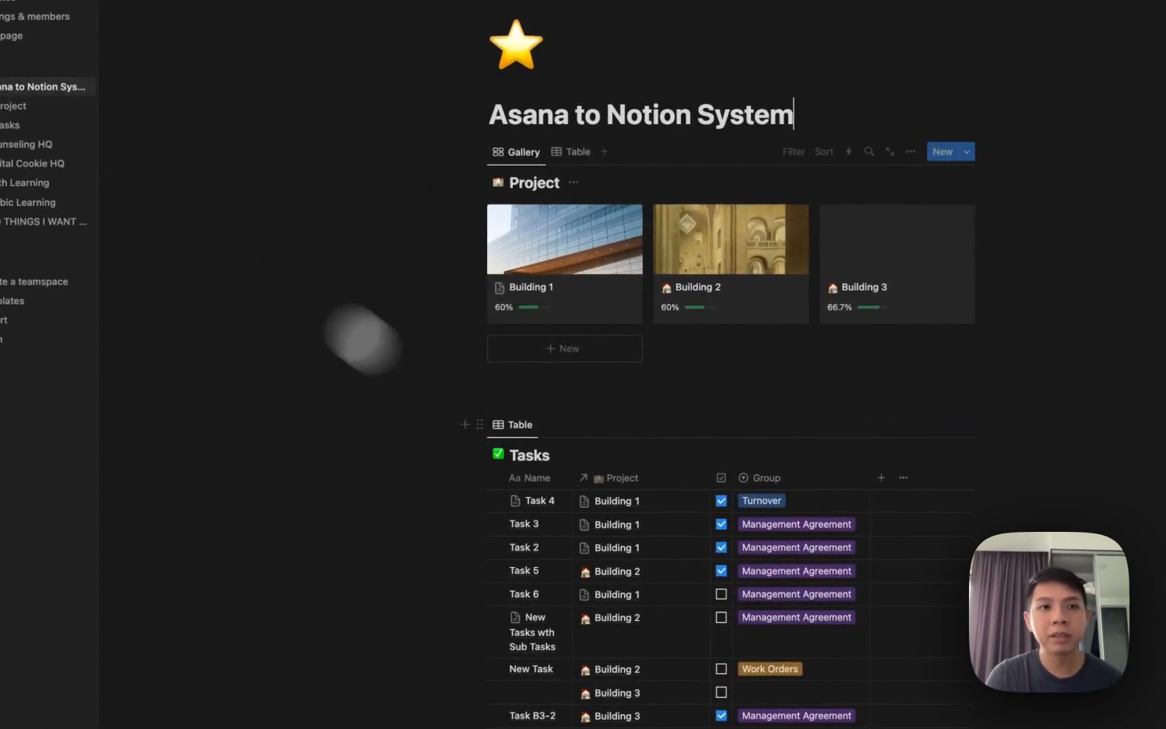
left_click(39, 106)
Open the Tasks database page from the sidebar.
left_click(34, 125)
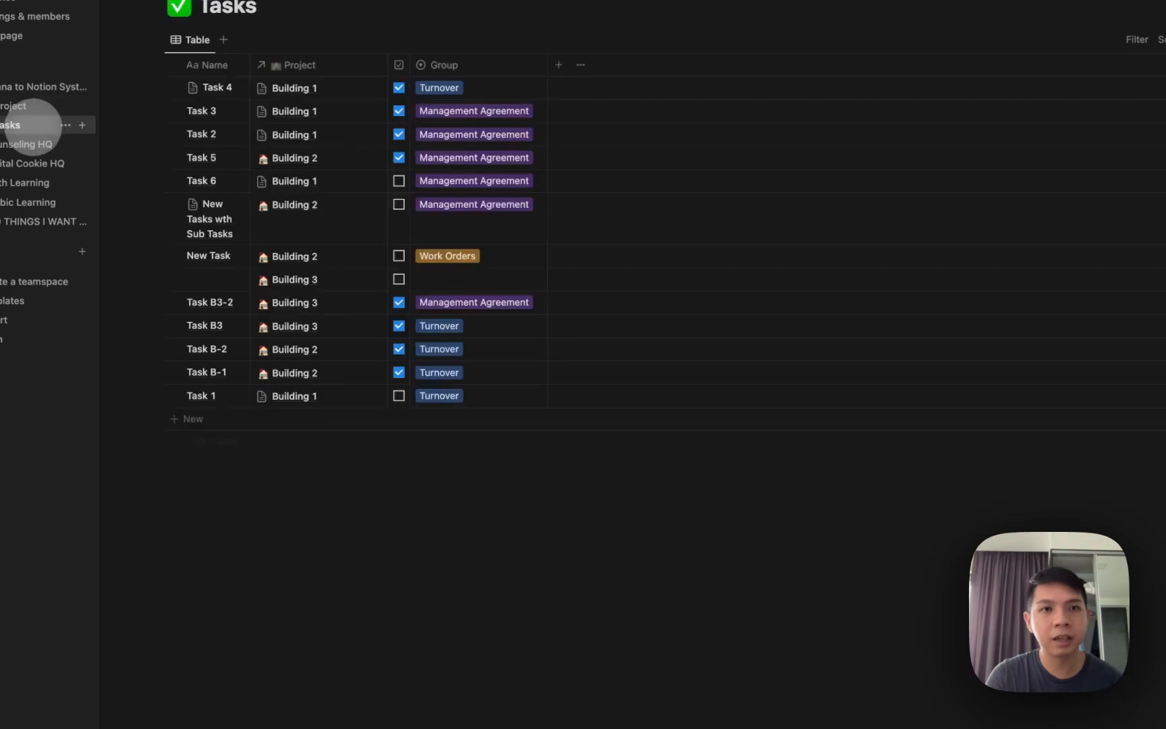
left_click(21, 106)
left_click(20, 124)
left_click(21, 106)
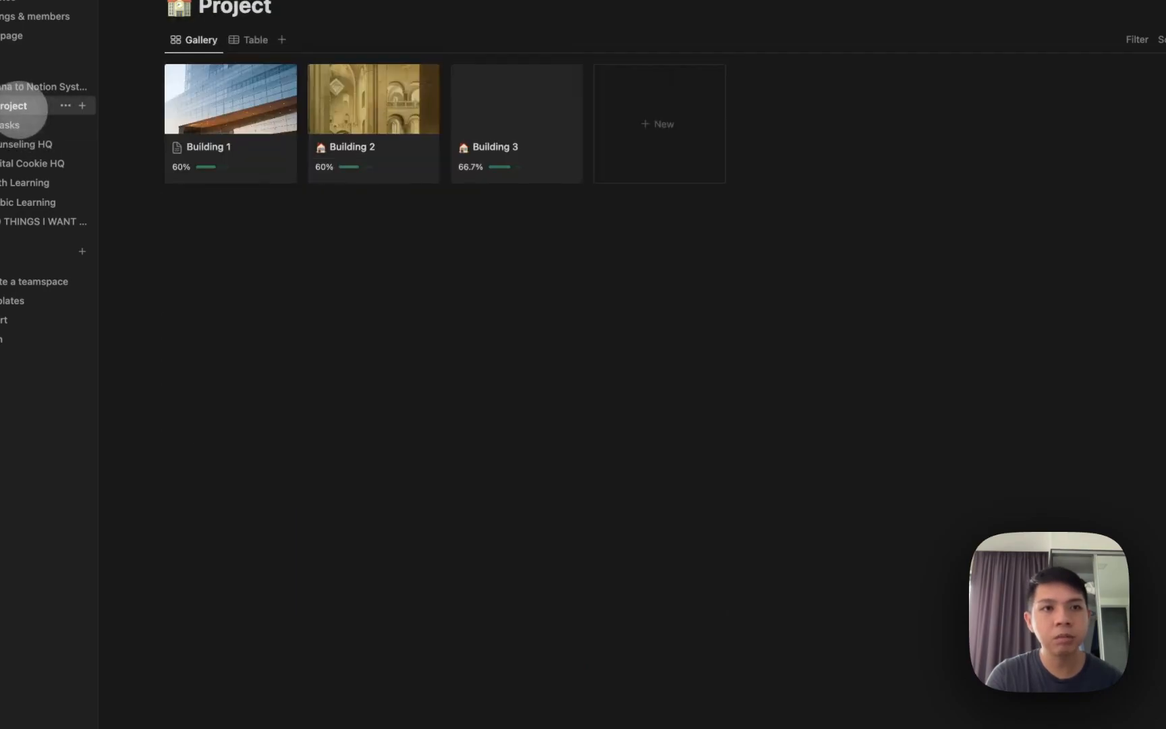
left_click(20, 125)
left_click(20, 106)
left_click(21, 125)
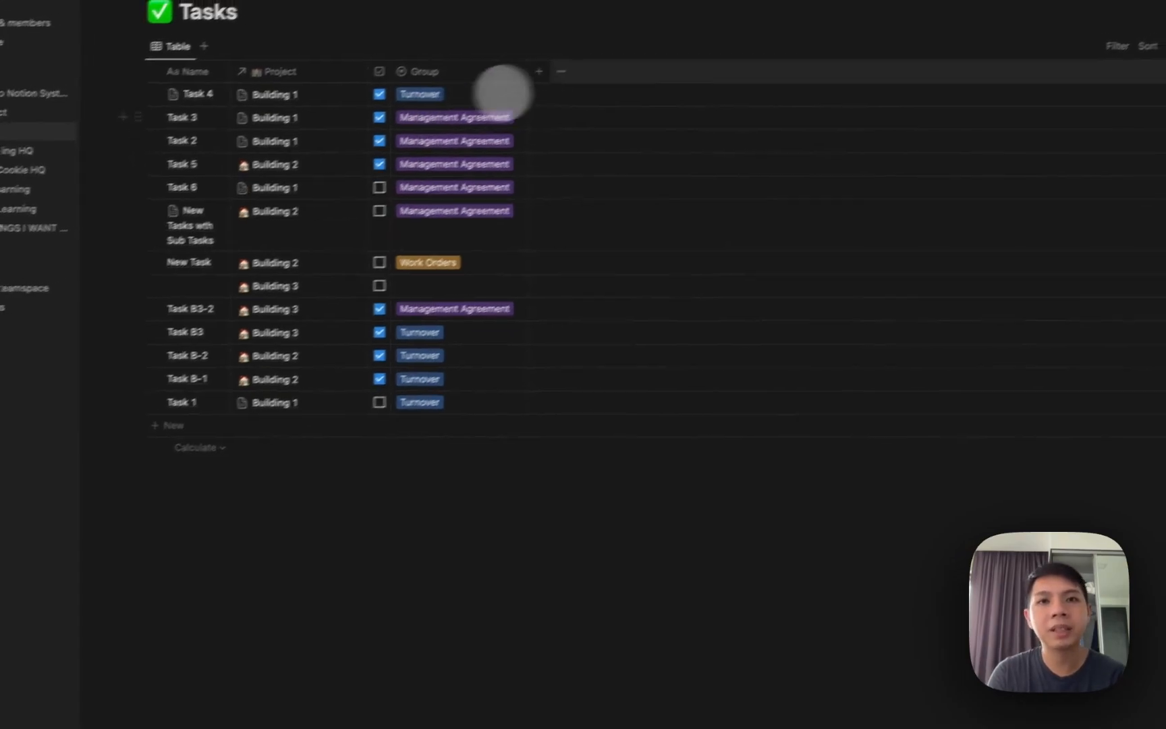
Add a Person property to the Tasks table and assign yourself to Task 3.
left_click(539, 73)
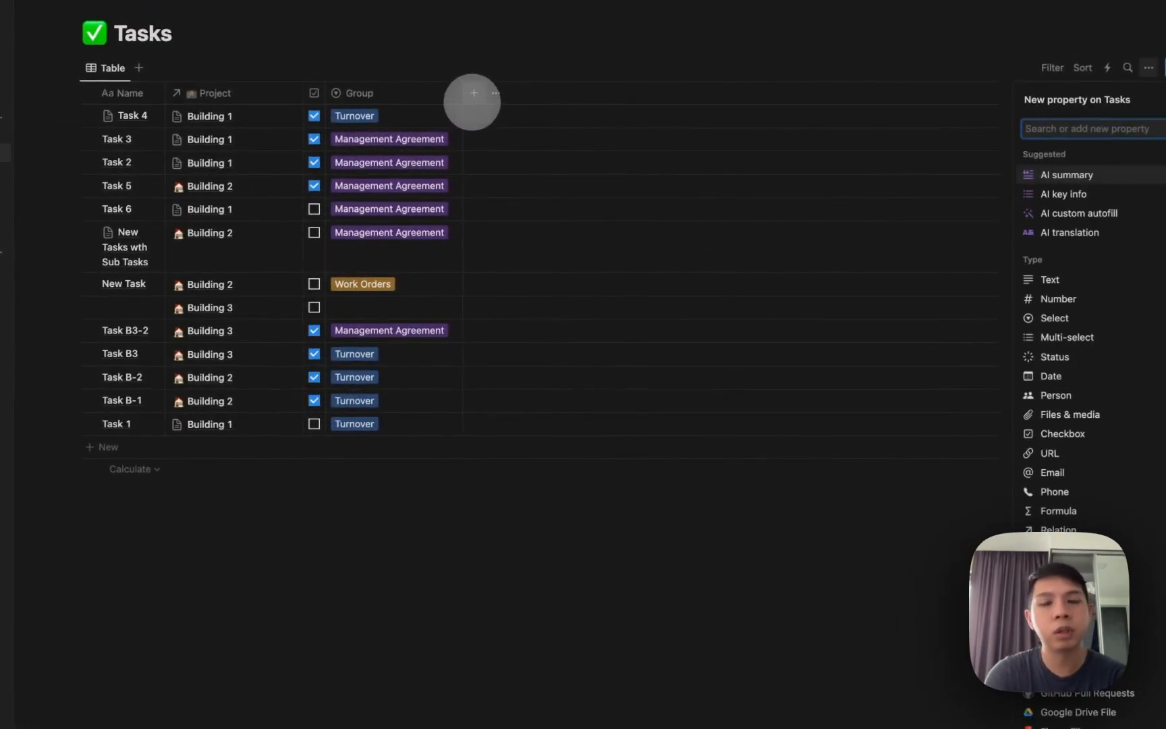
type("perso")
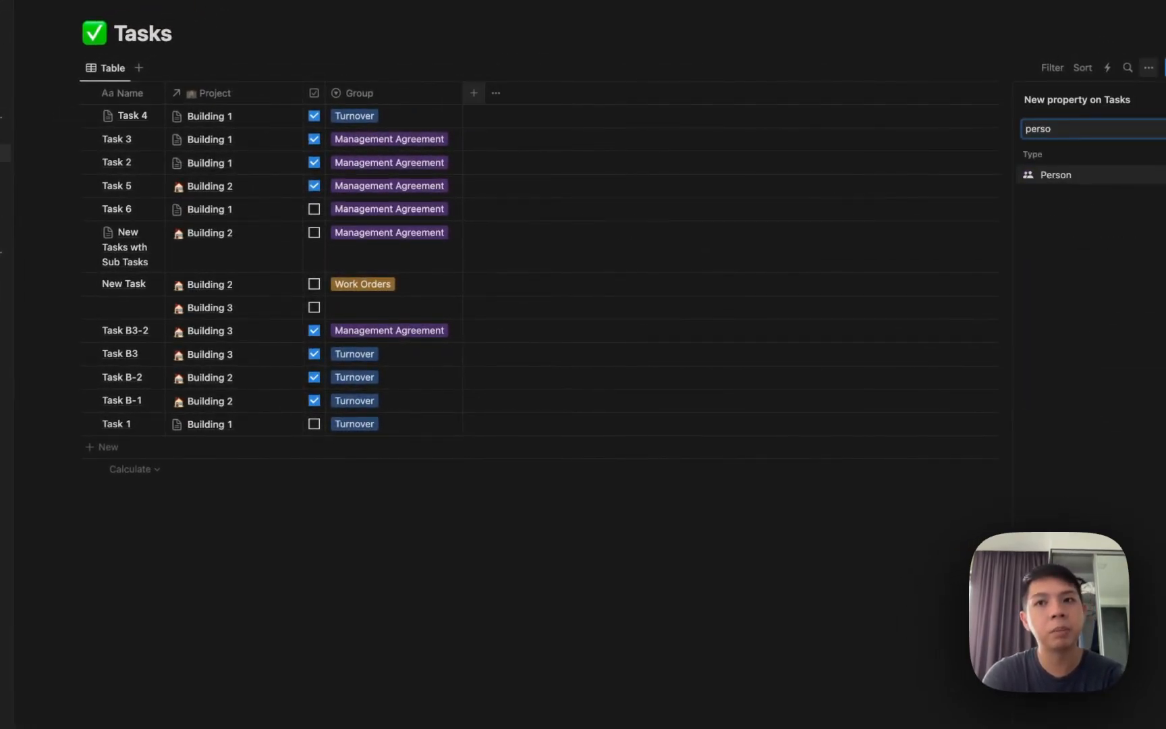
key("Return")
key("Escape")
left_click(547, 139)
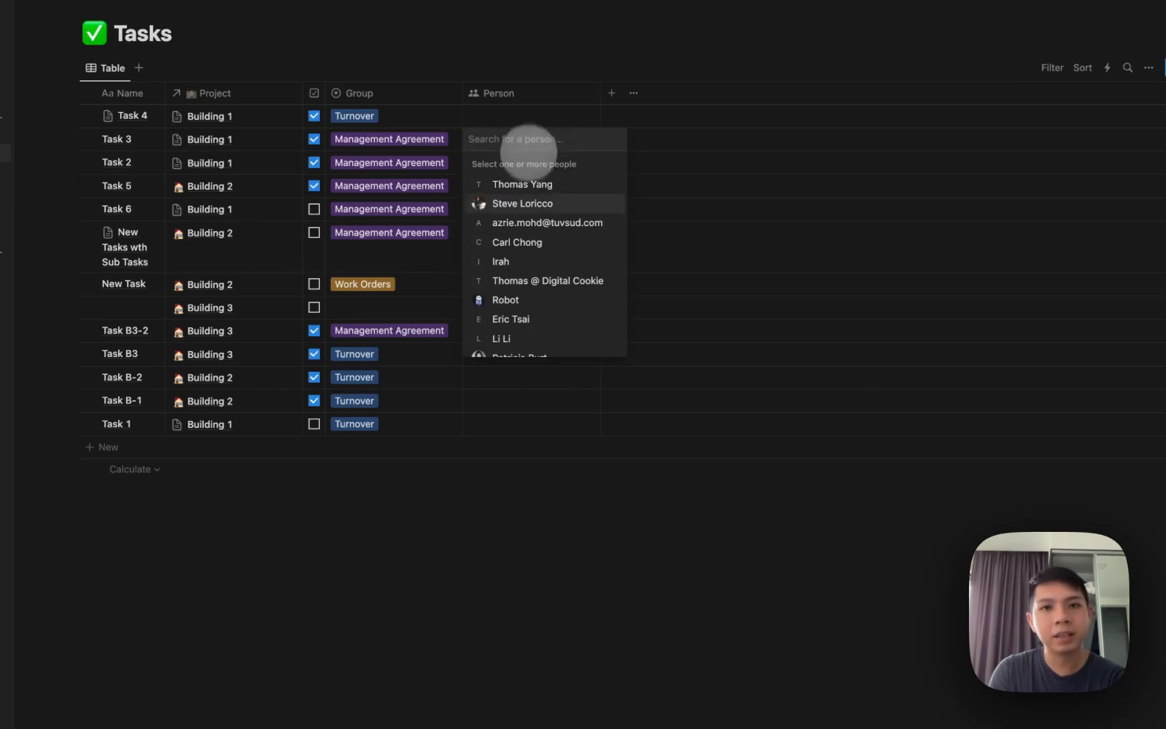
left_click(525, 184)
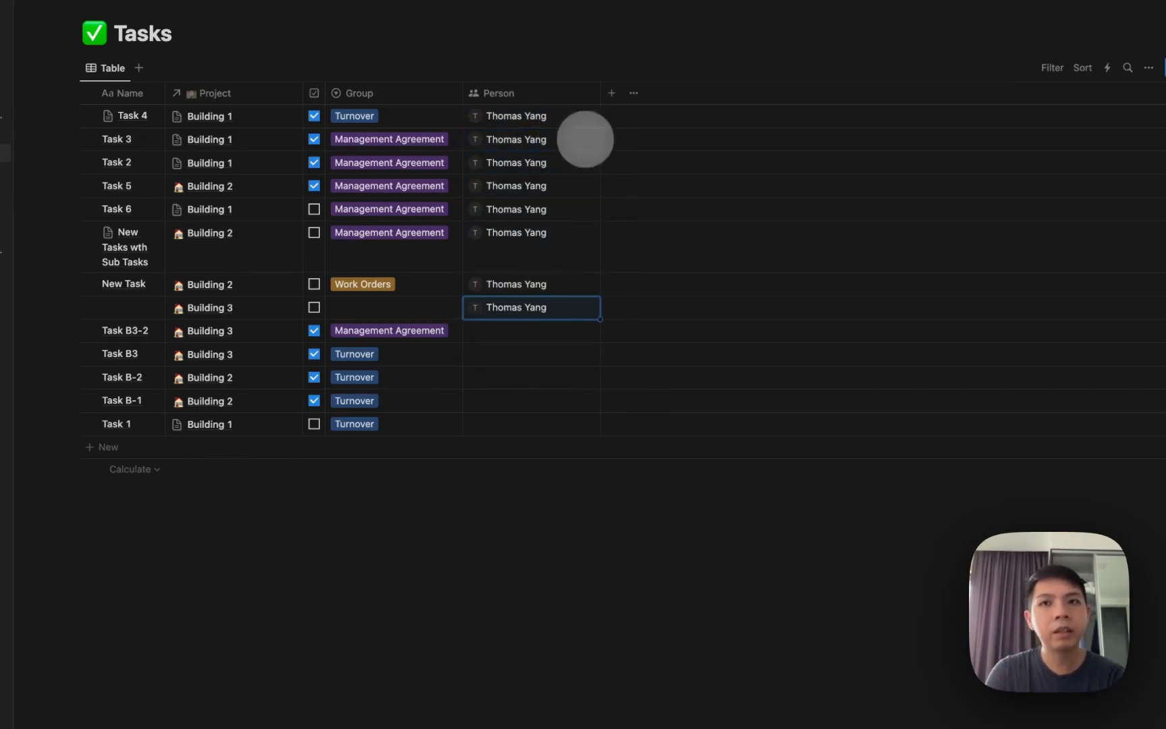
Filter the Tasks table to Person: Me.
left_click(1053, 68)
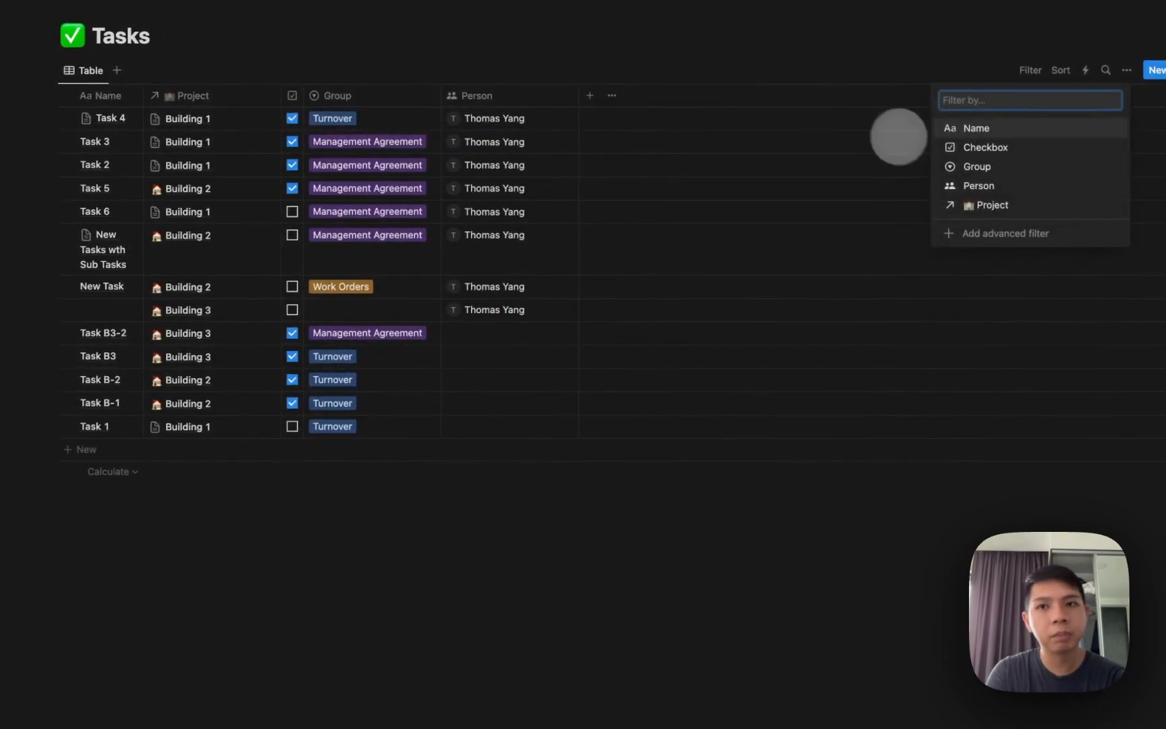
left_click(945, 186)
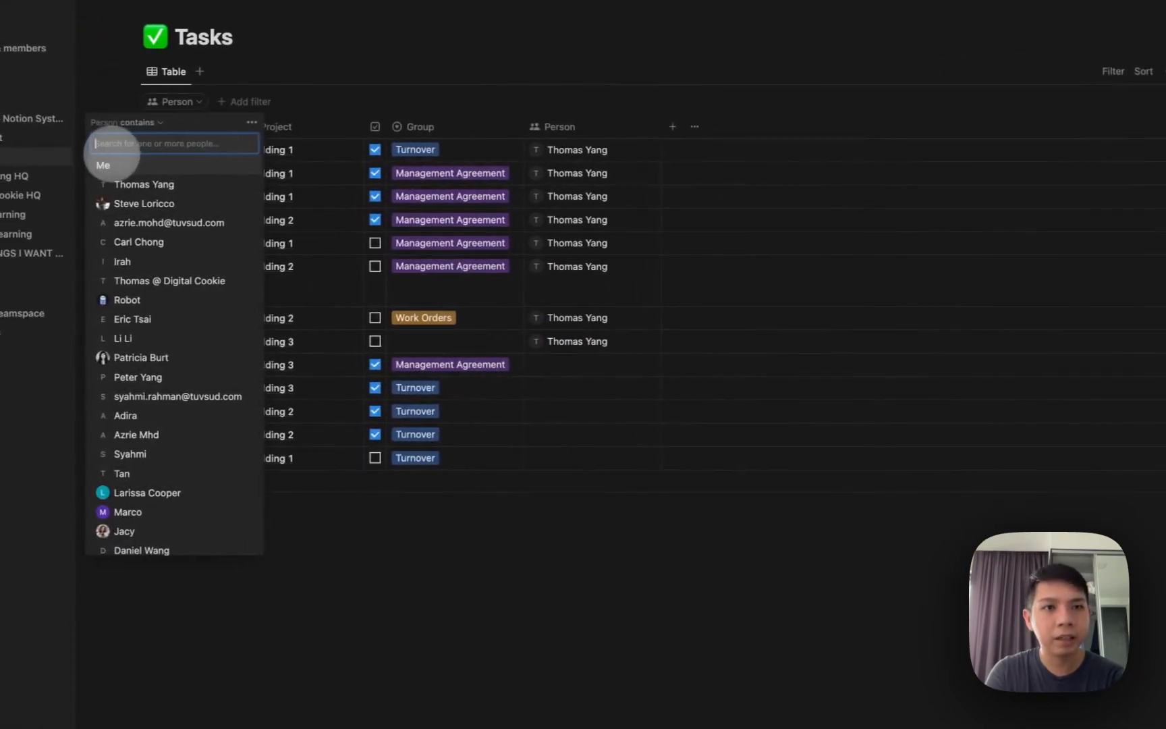
left_click(103, 165)
left_click(399, 84)
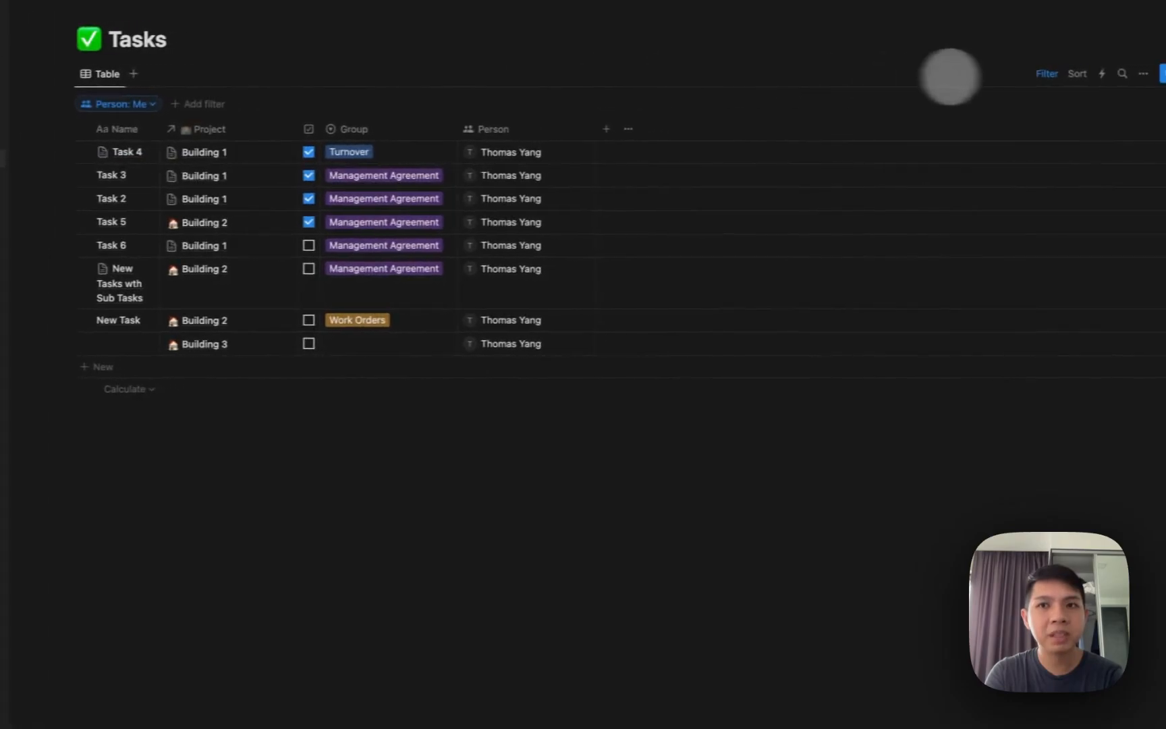
left_click(1043, 74)
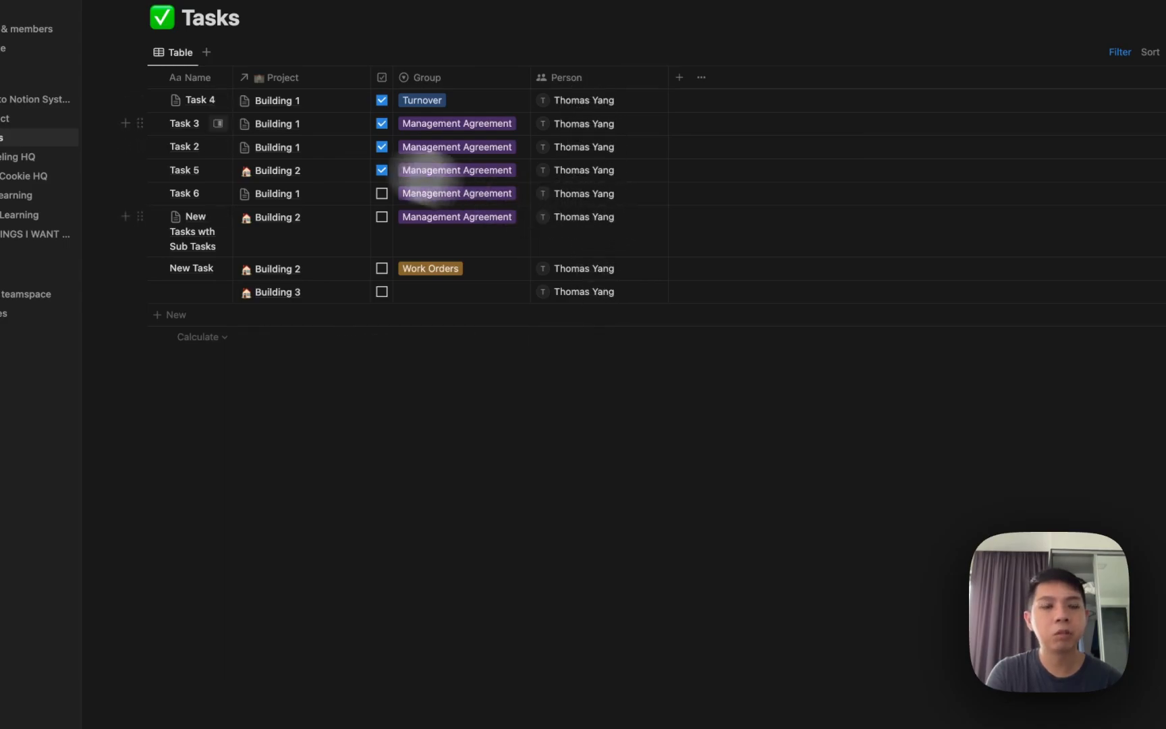
left_click(17, 137)
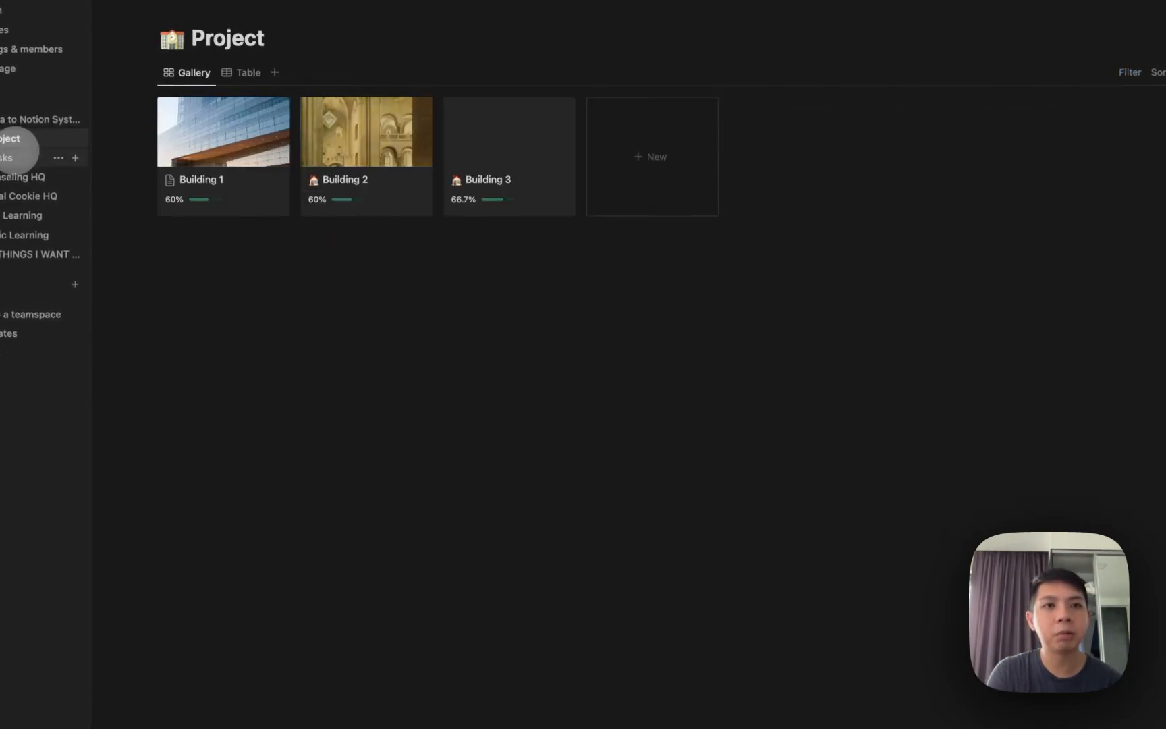
left_click(17, 156)
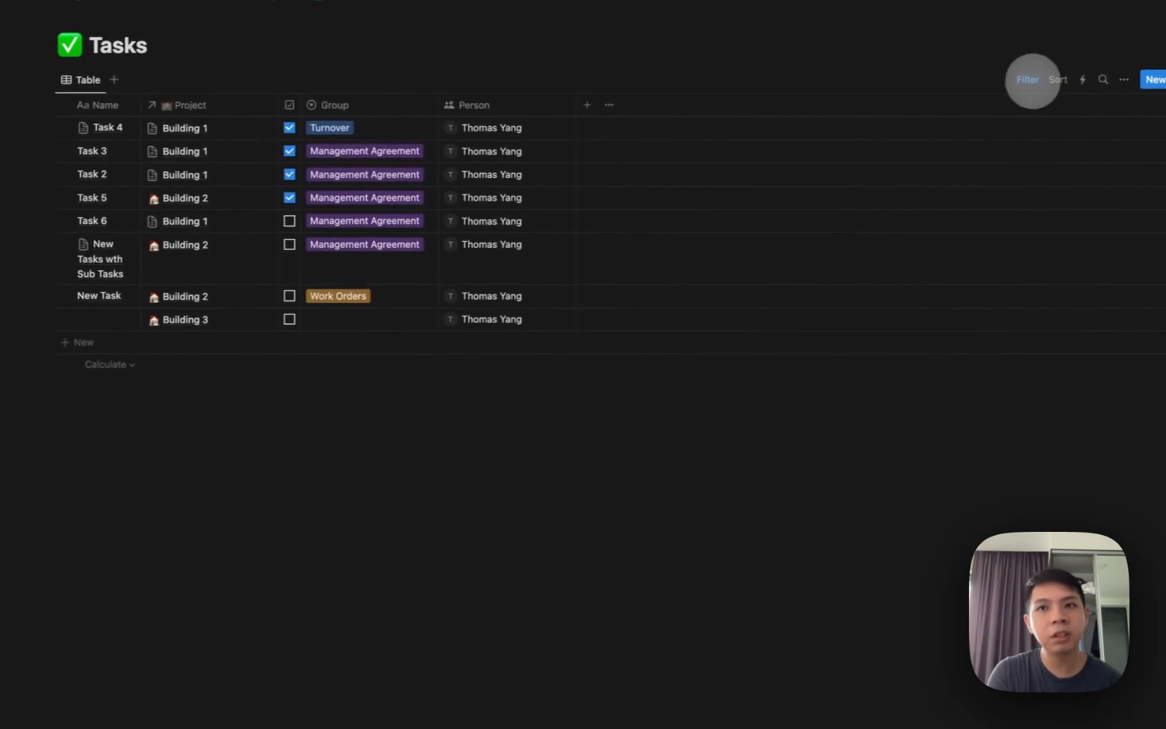
left_click(1031, 80)
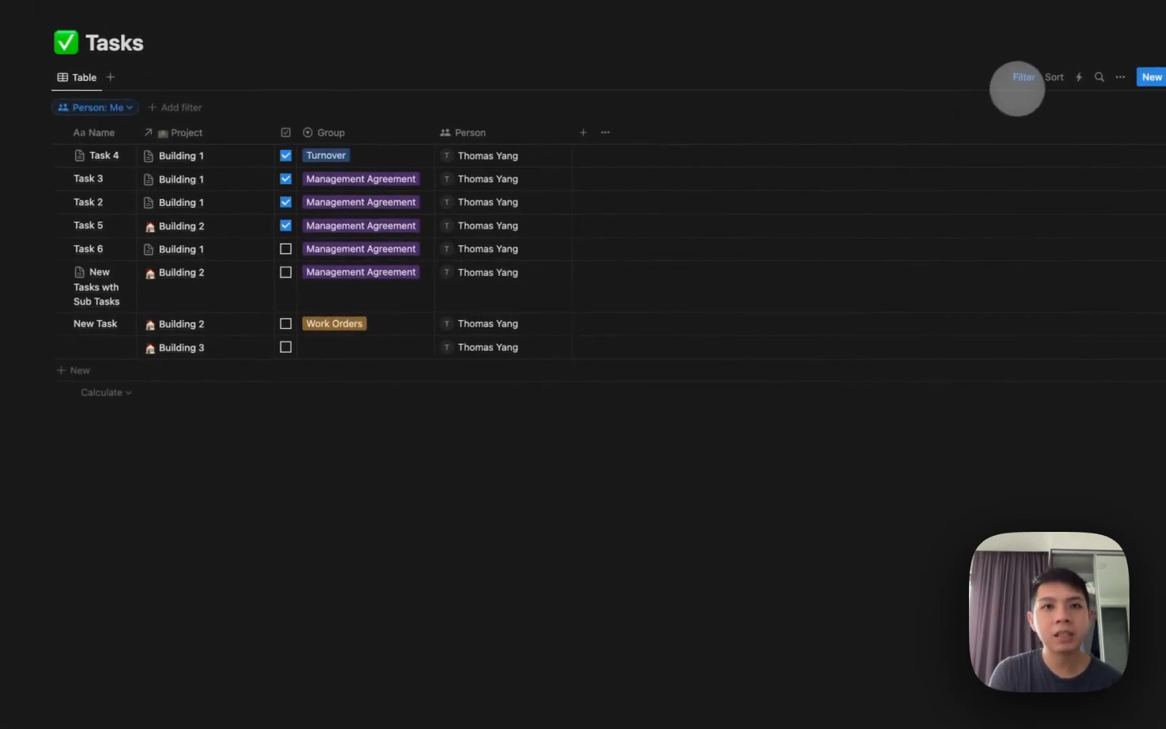
Widen the Name column and move the Project column before it.
left_click_drag(147, 100, 195, 100)
left_click_drag(262, 86, 162, 84)
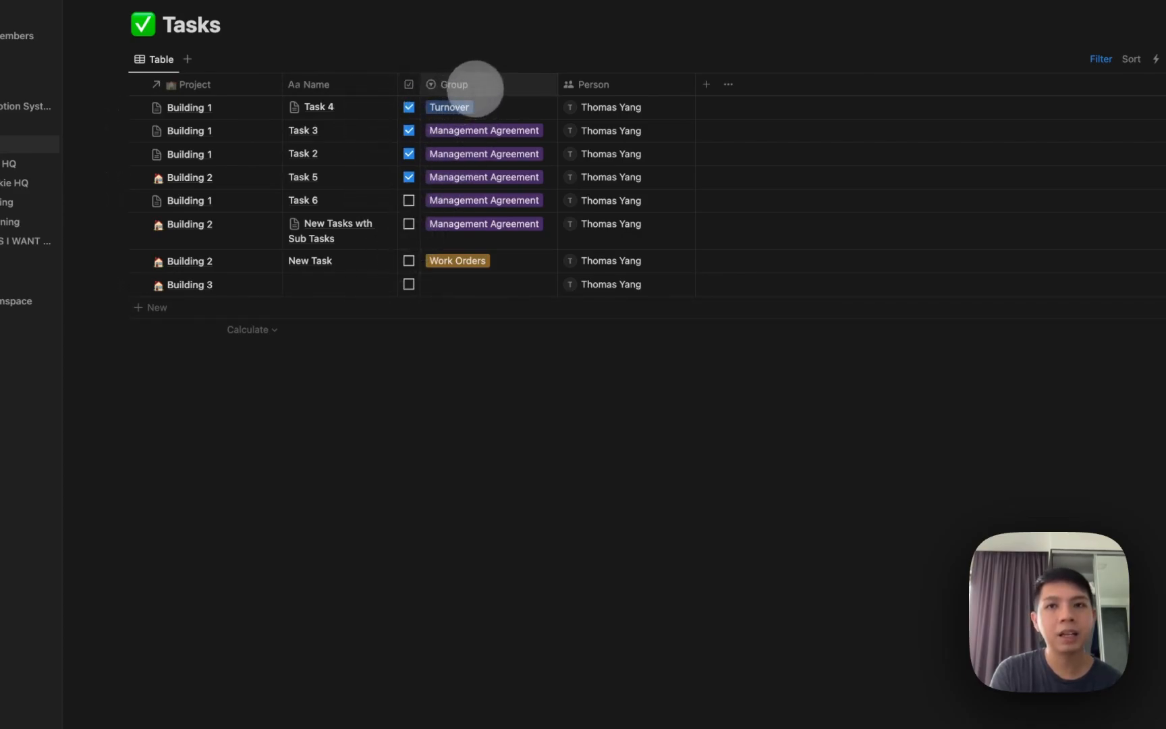
left_click(1105, 65)
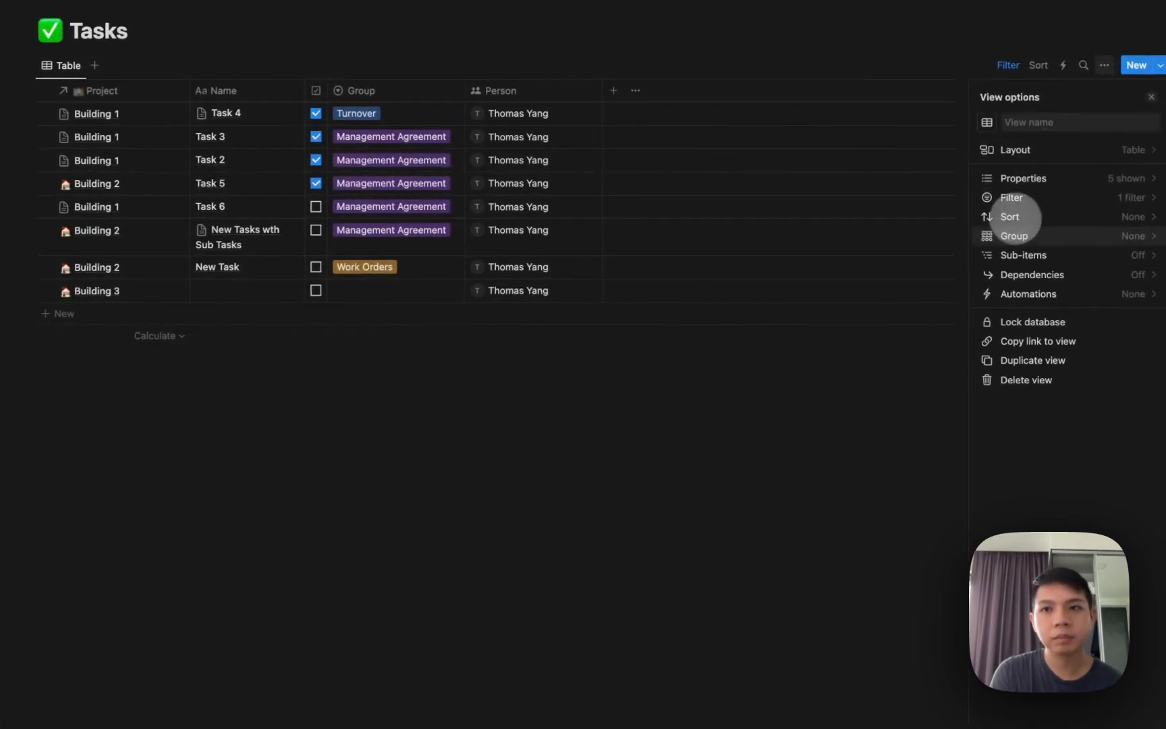
Group tasks by the Group property, hide No Group, and return to Asana to Notion System.
left_click(1016, 234)
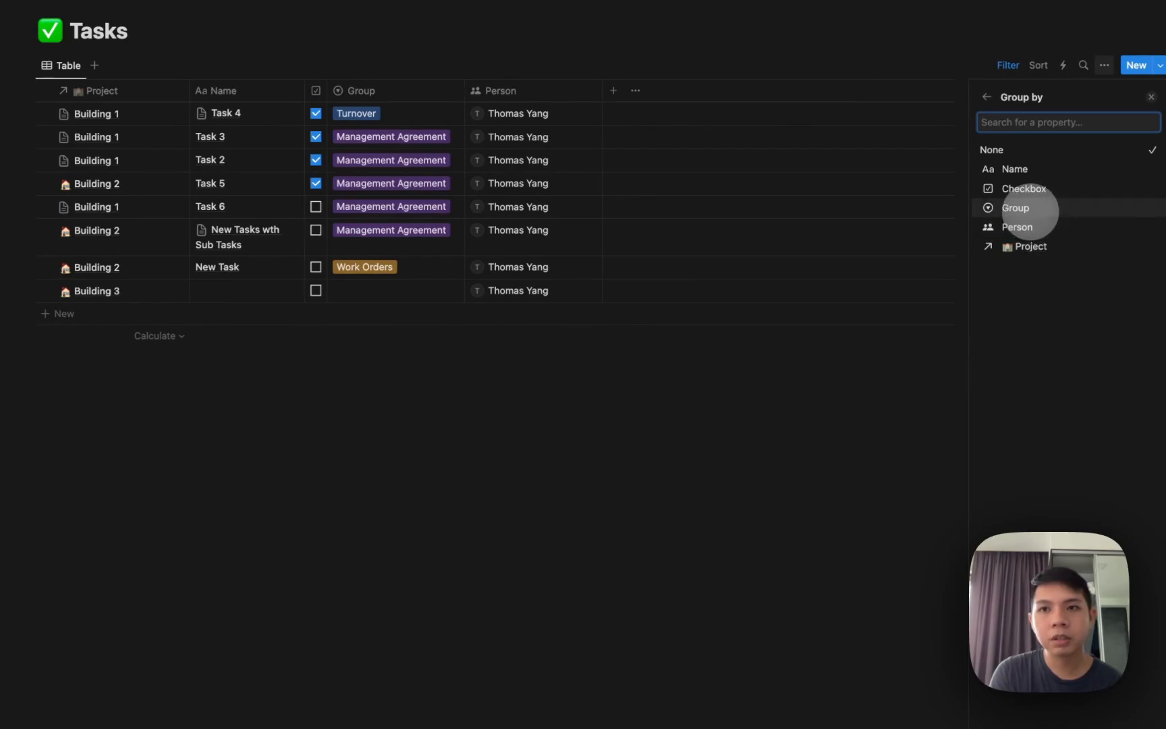
left_click(1019, 208)
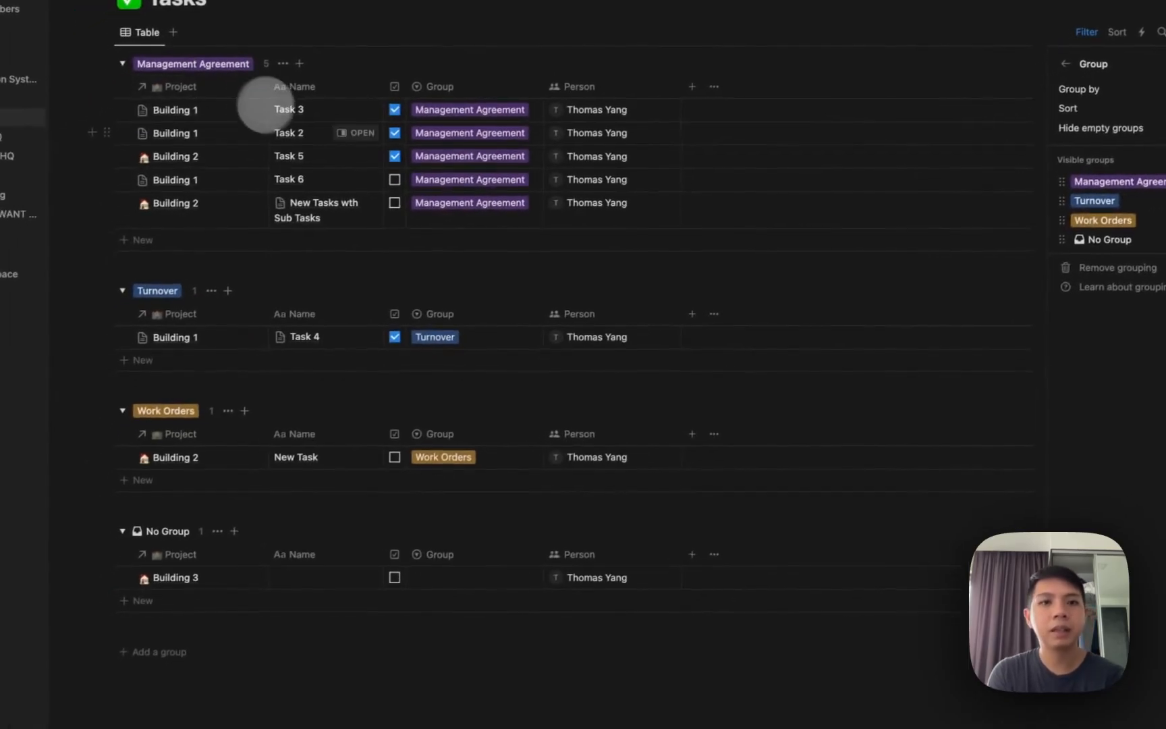
left_click(287, 210)
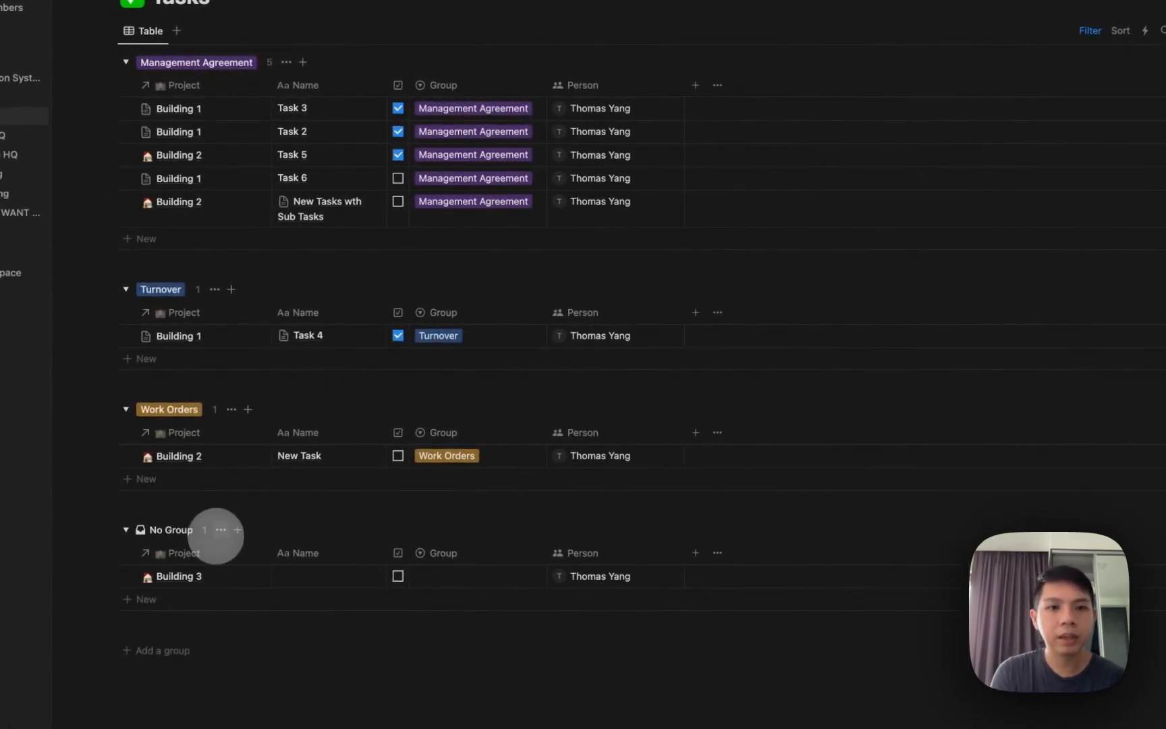
left_click(214, 551)
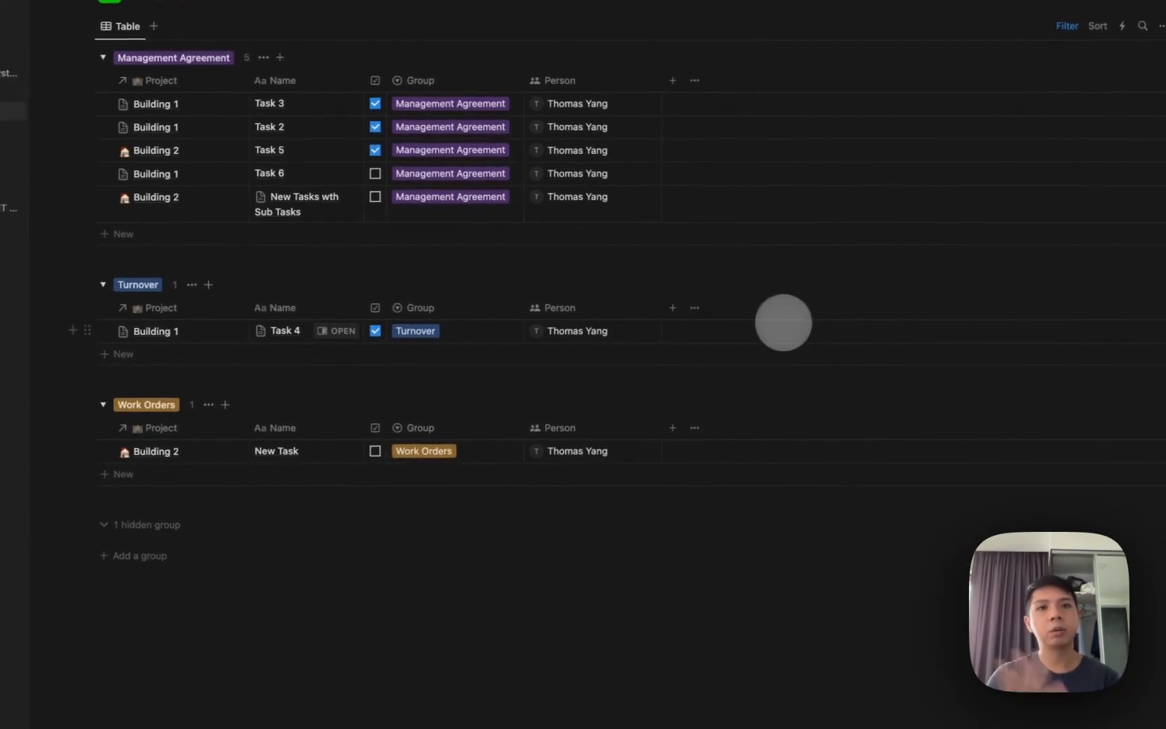
left_click(14, 116)
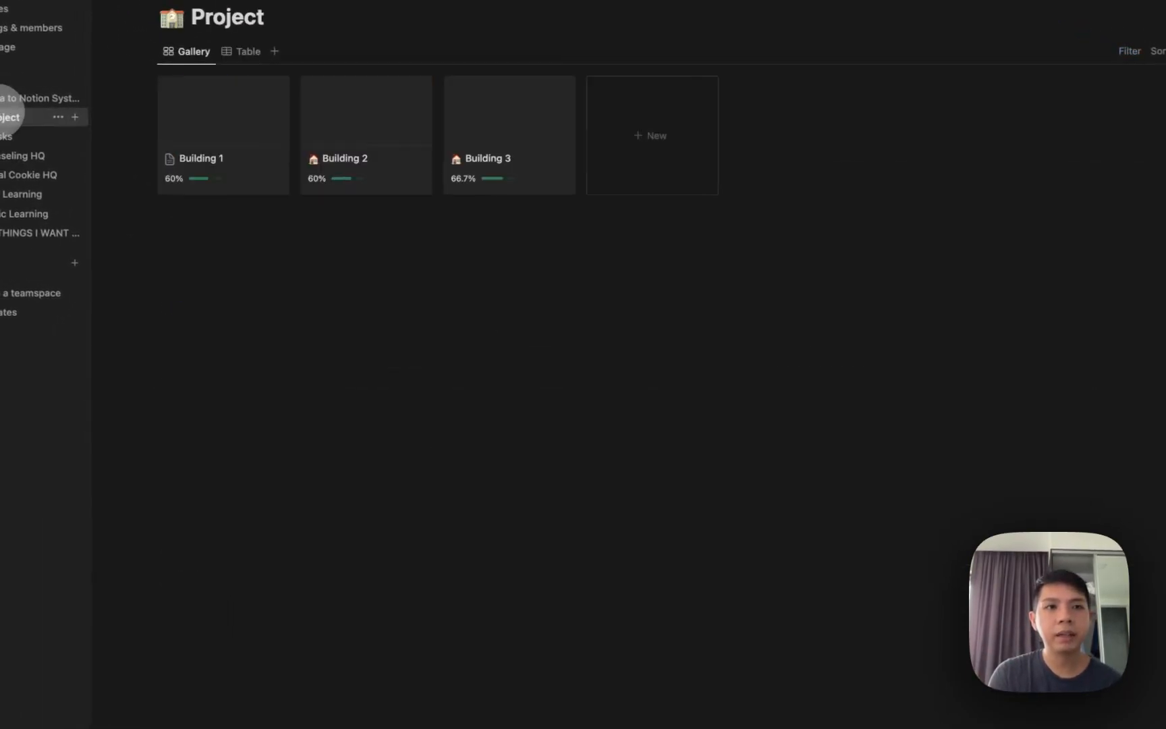
left_click(34, 99)
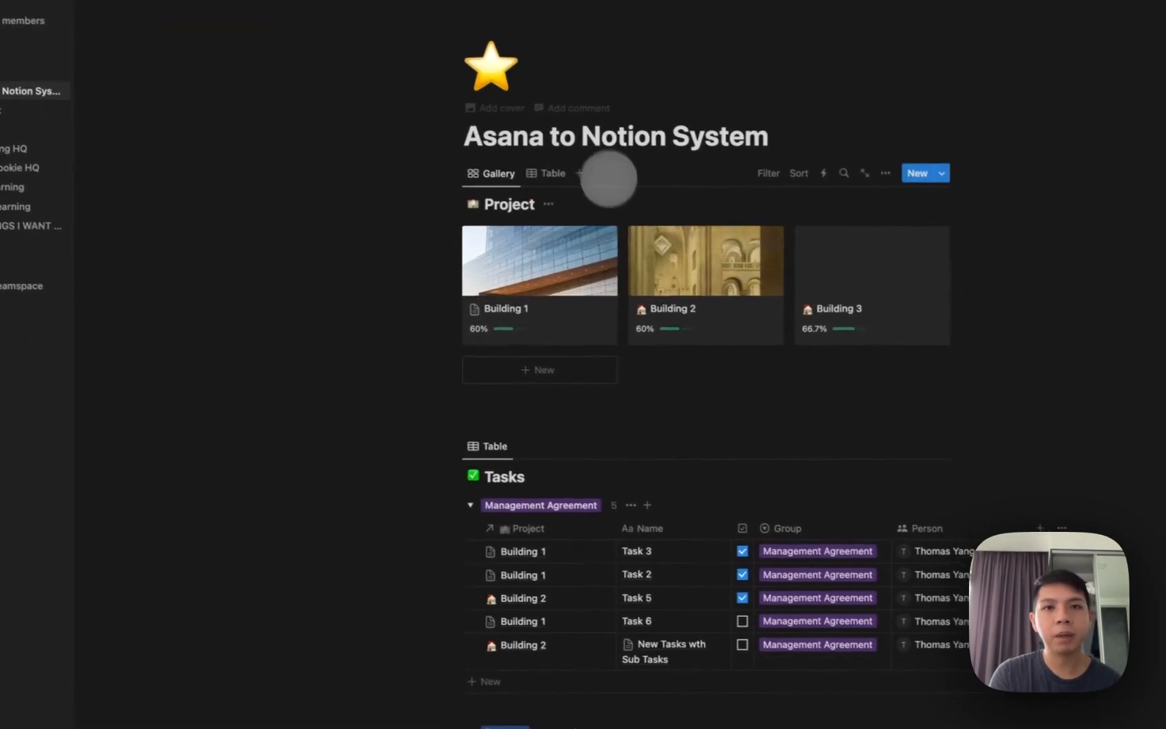
Switch the Project database on the dashboard back to Gallery view.
scroll(621, 371, "down", 3)
scroll(633, 415, "up", 3)
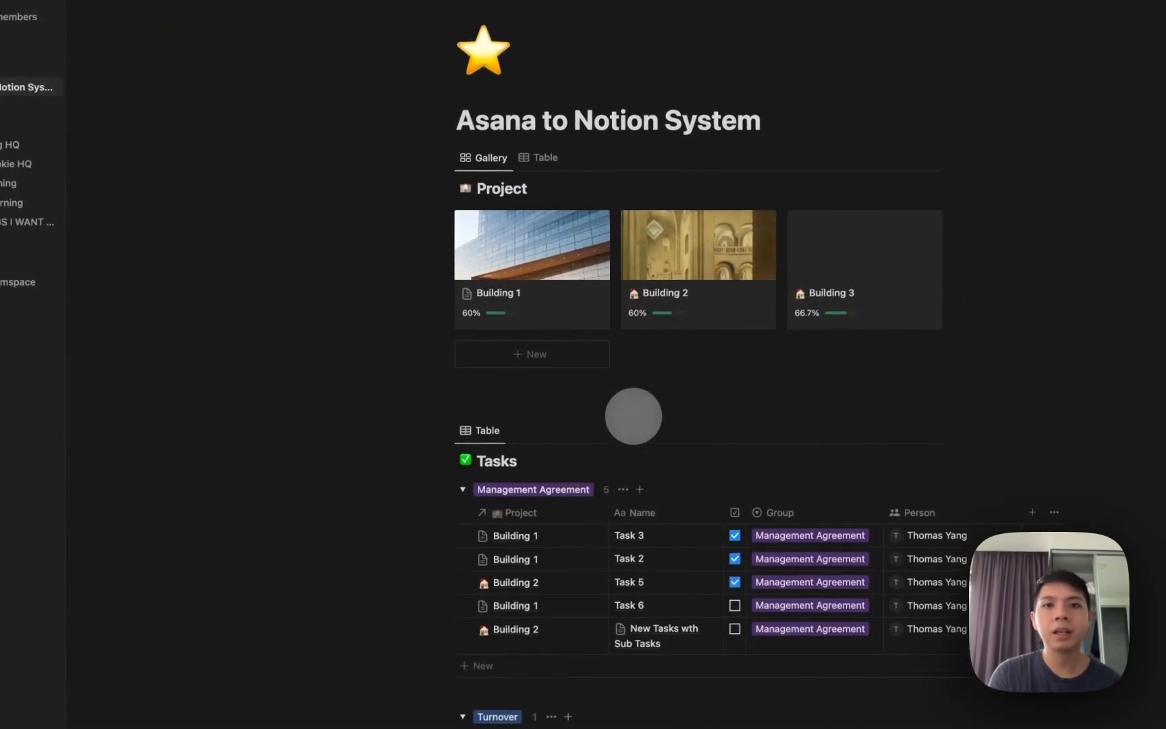
scroll(644, 346, "down", 4)
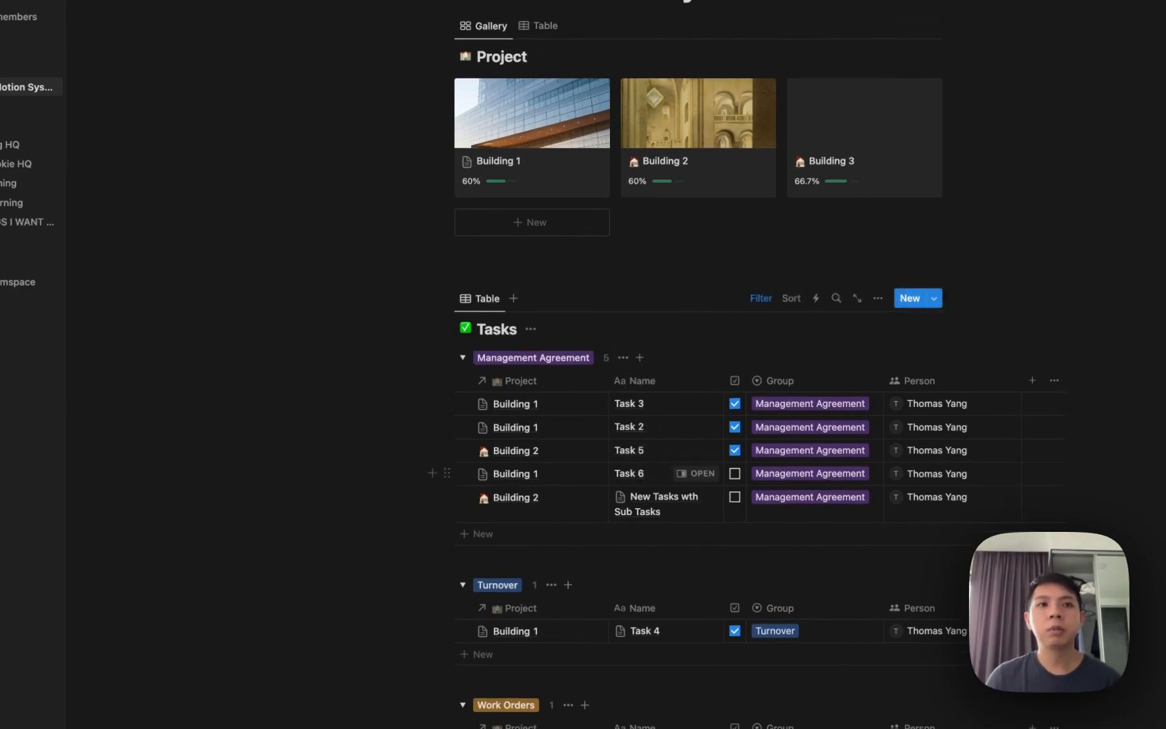
left_click(10, 118)
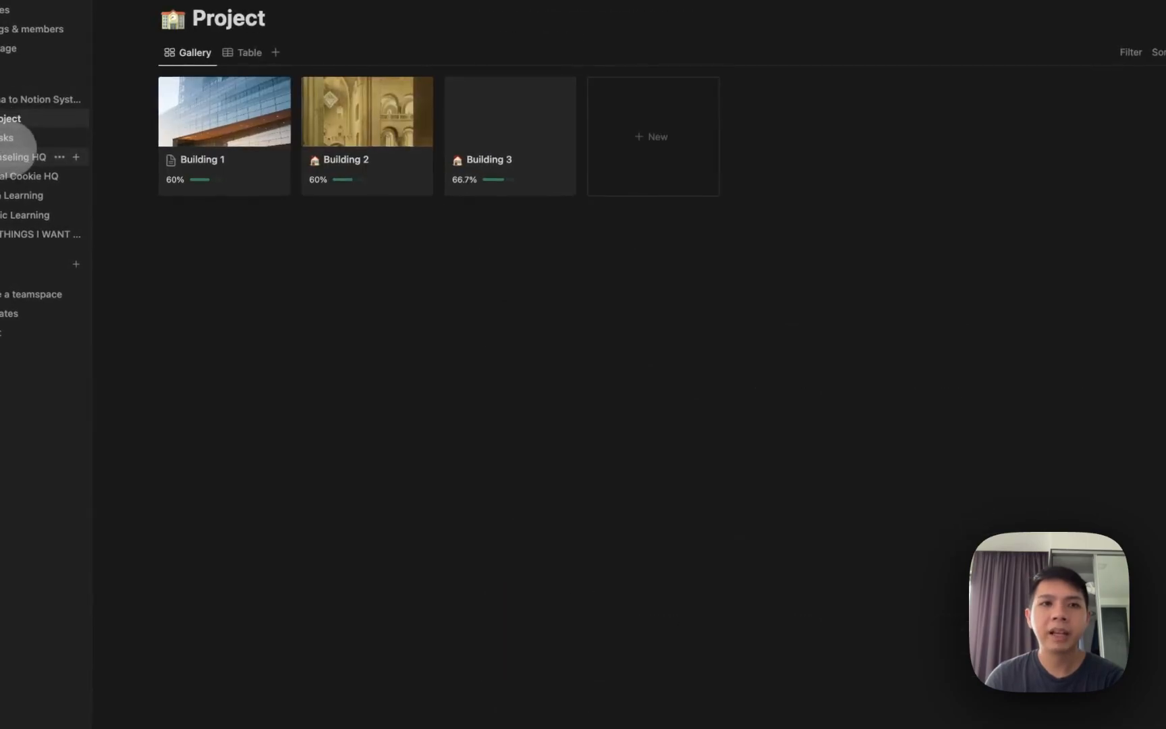
left_click(13, 139)
left_click(14, 99)
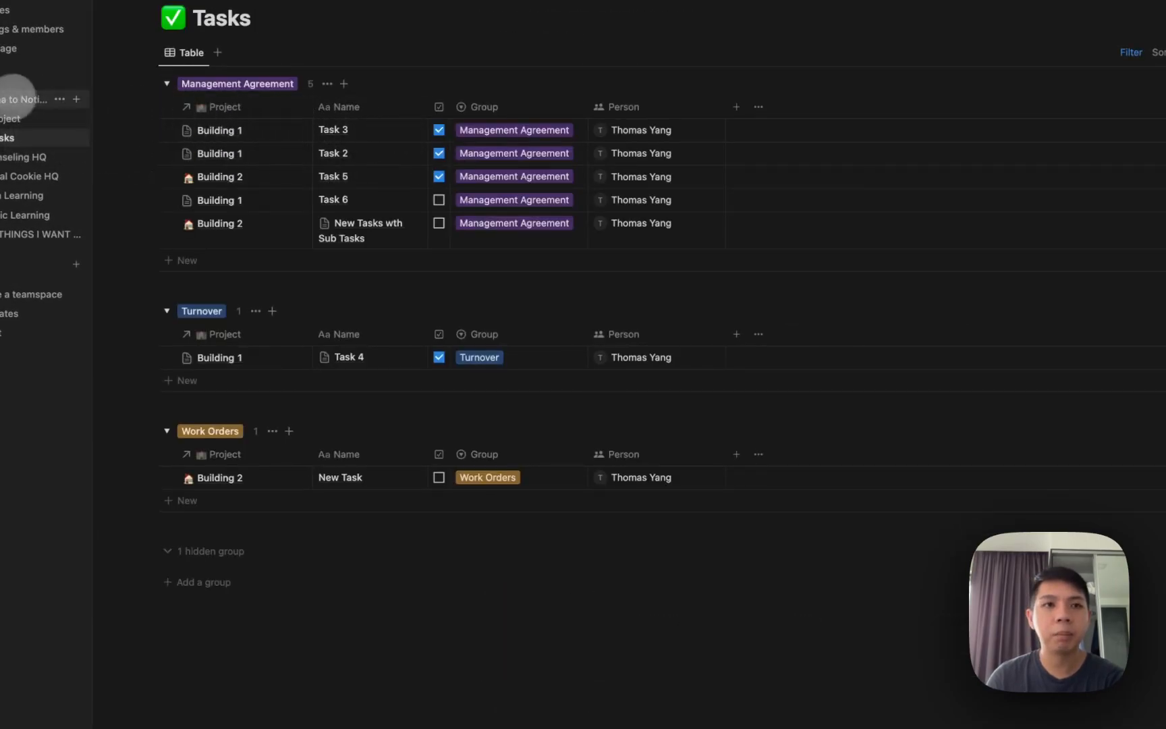
scroll(503, 367, "down", 4)
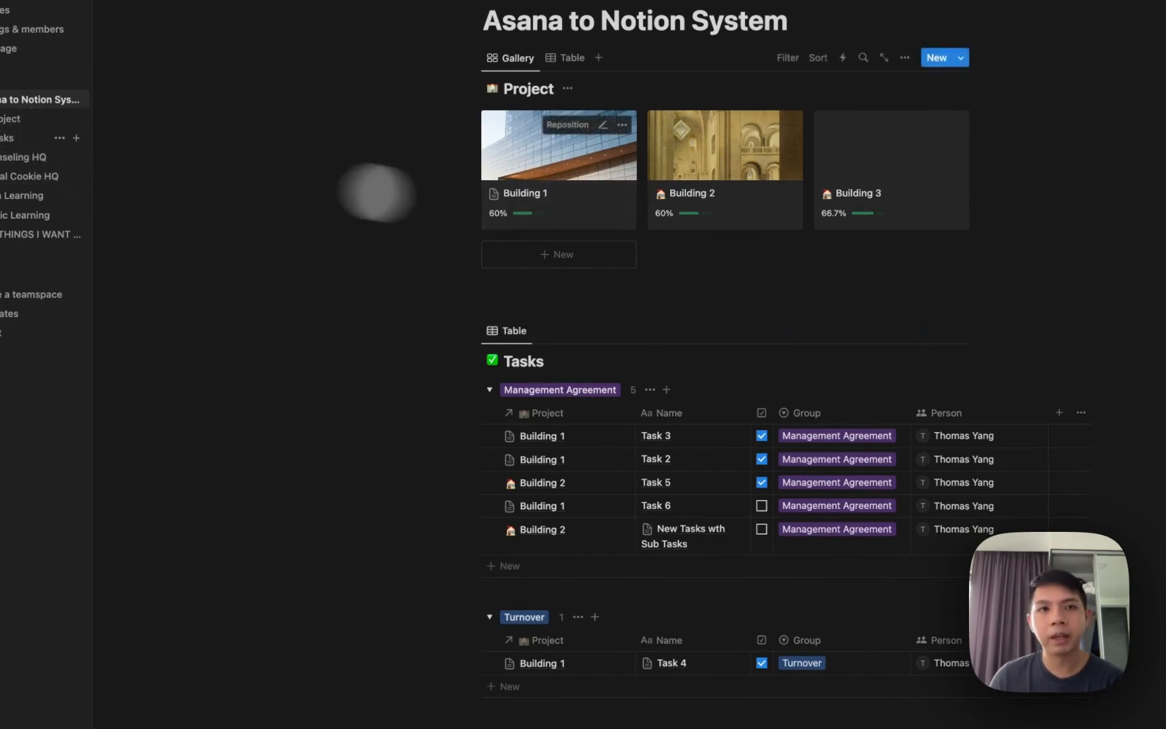
left_click(13, 118)
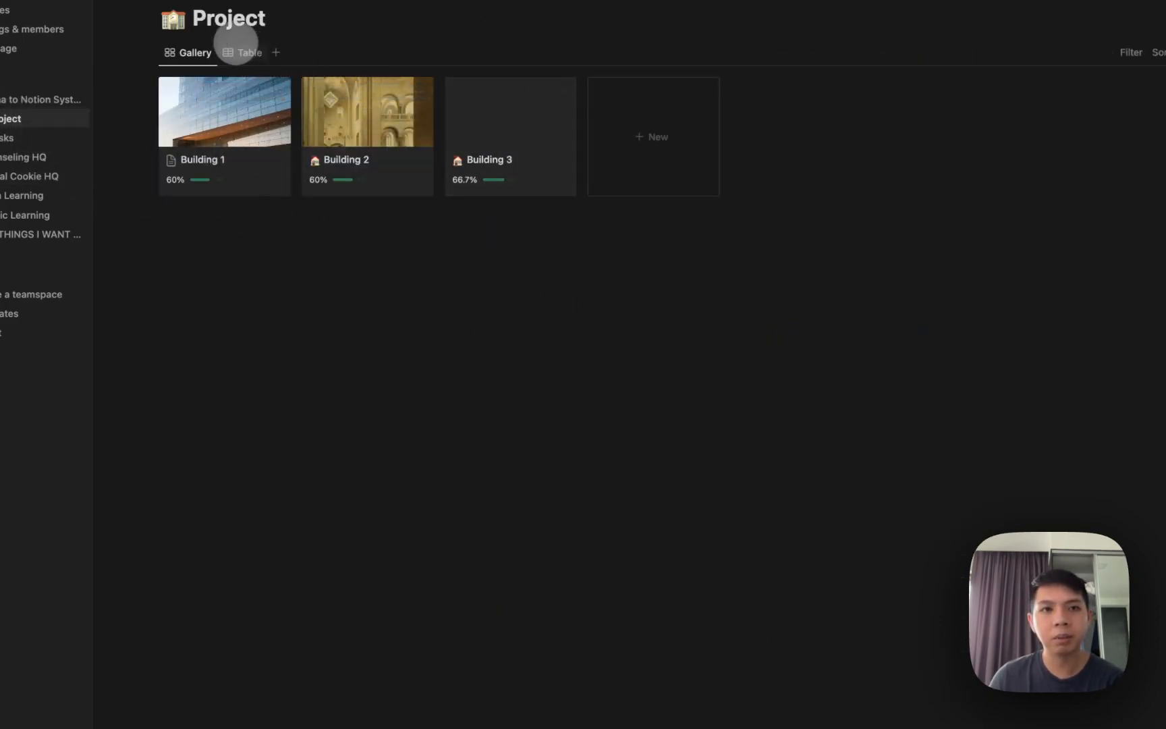
left_click(183, 52)
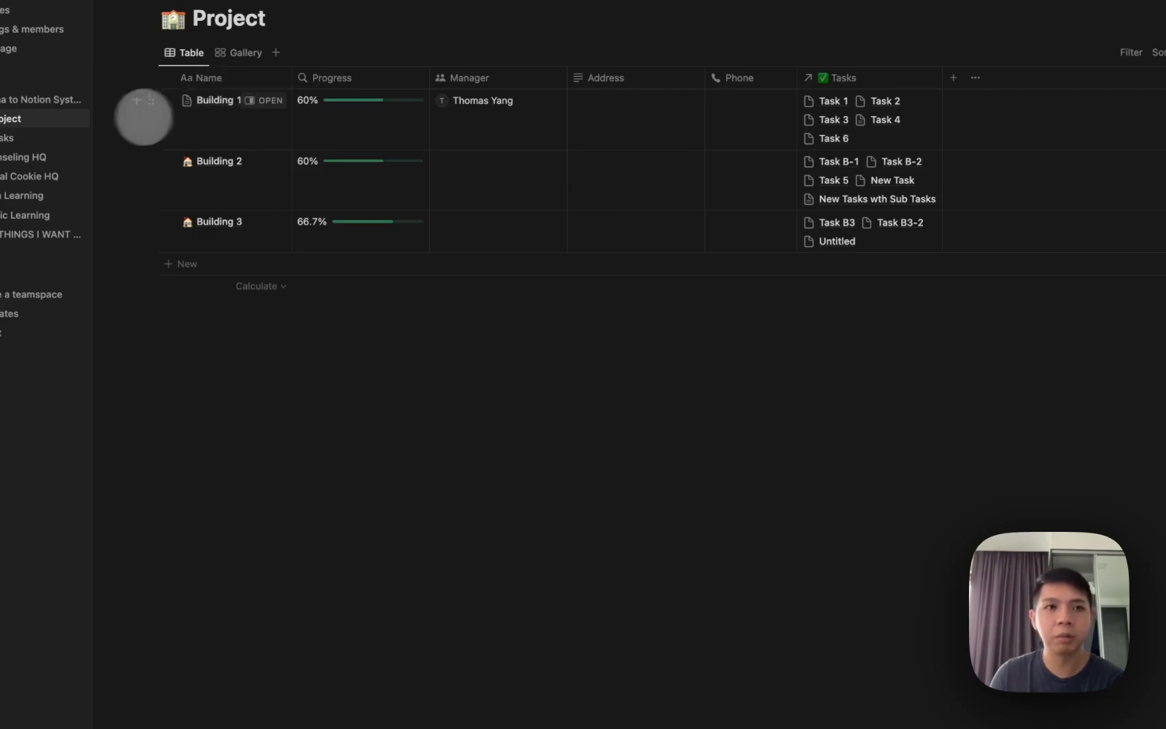
left_click(47, 100)
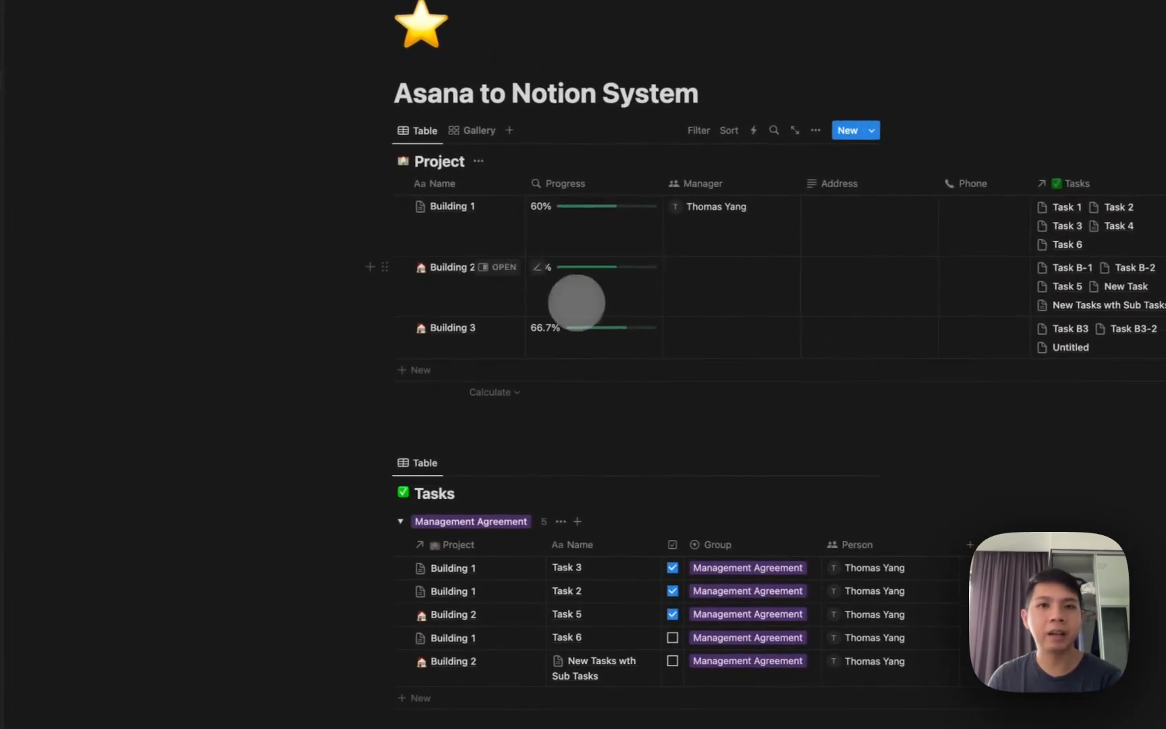
left_click(471, 130)
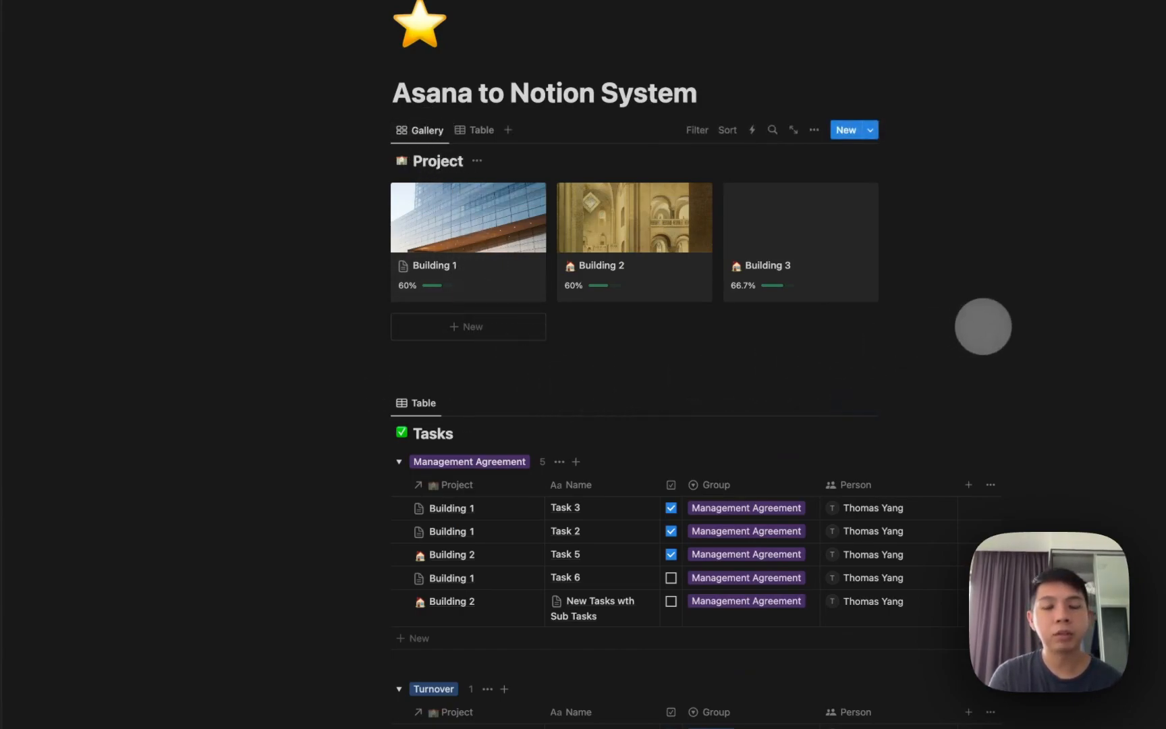
Hide the Tasks database title beneath the Project gallery.
scroll(984, 326, "down", 1)
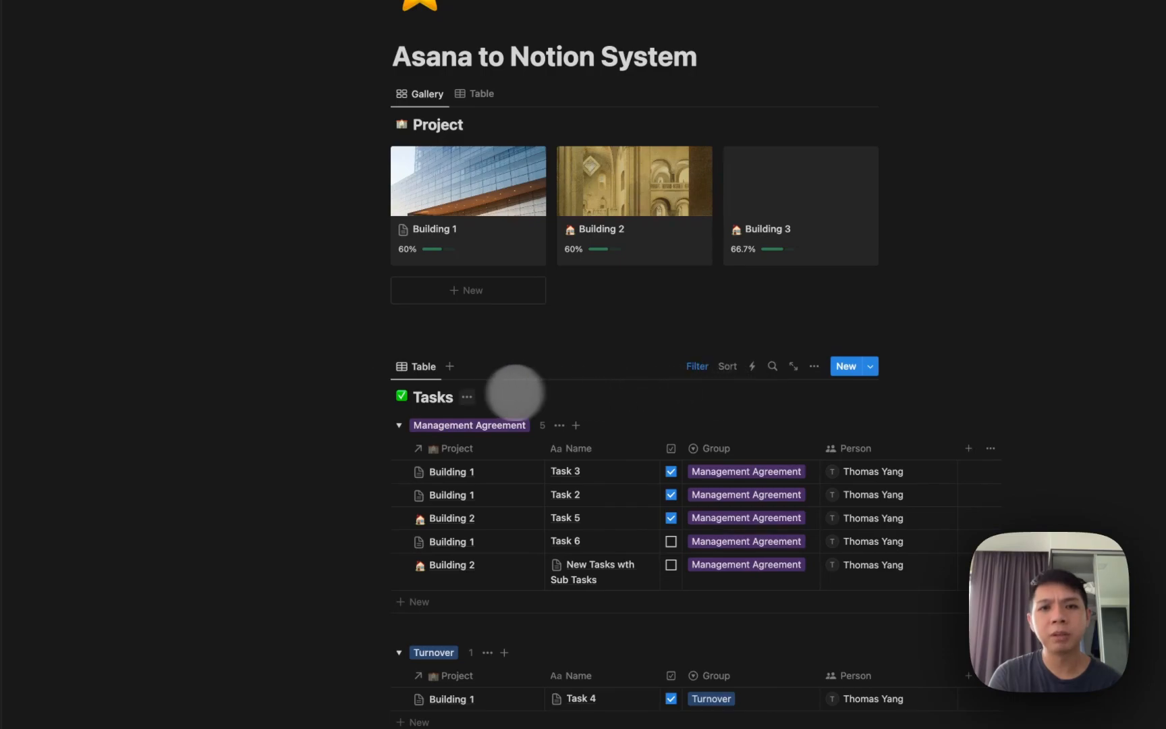
left_click(466, 397)
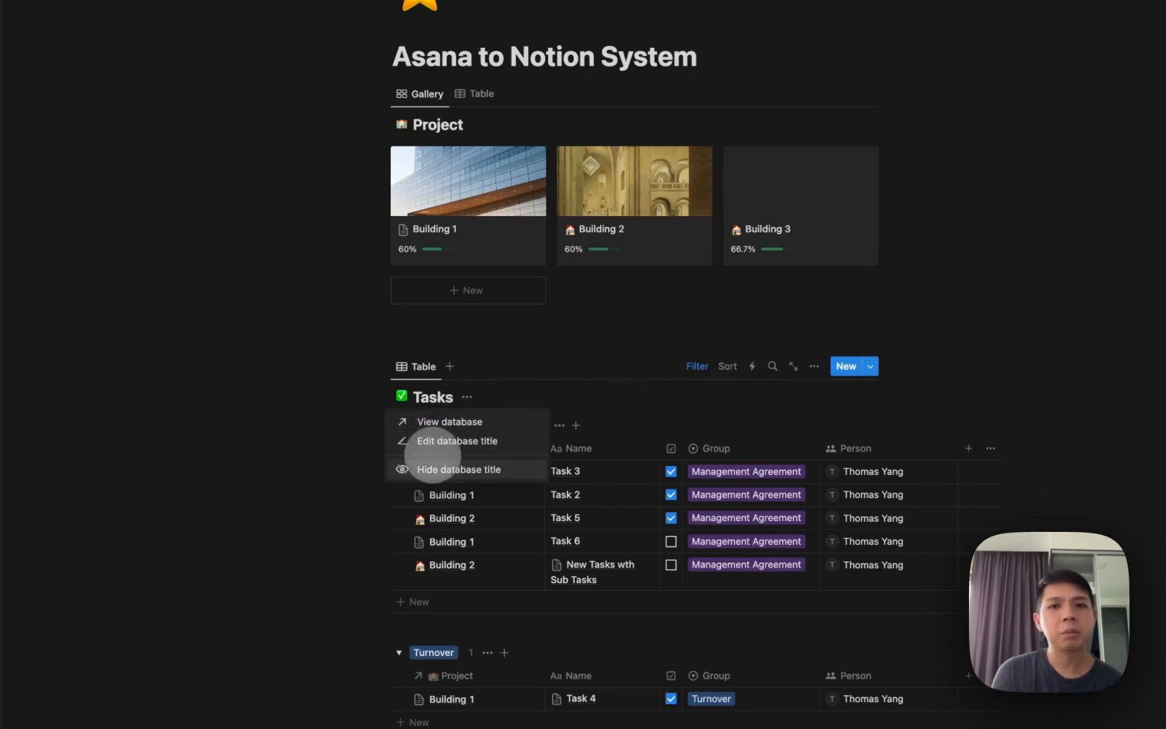
left_click(428, 467)
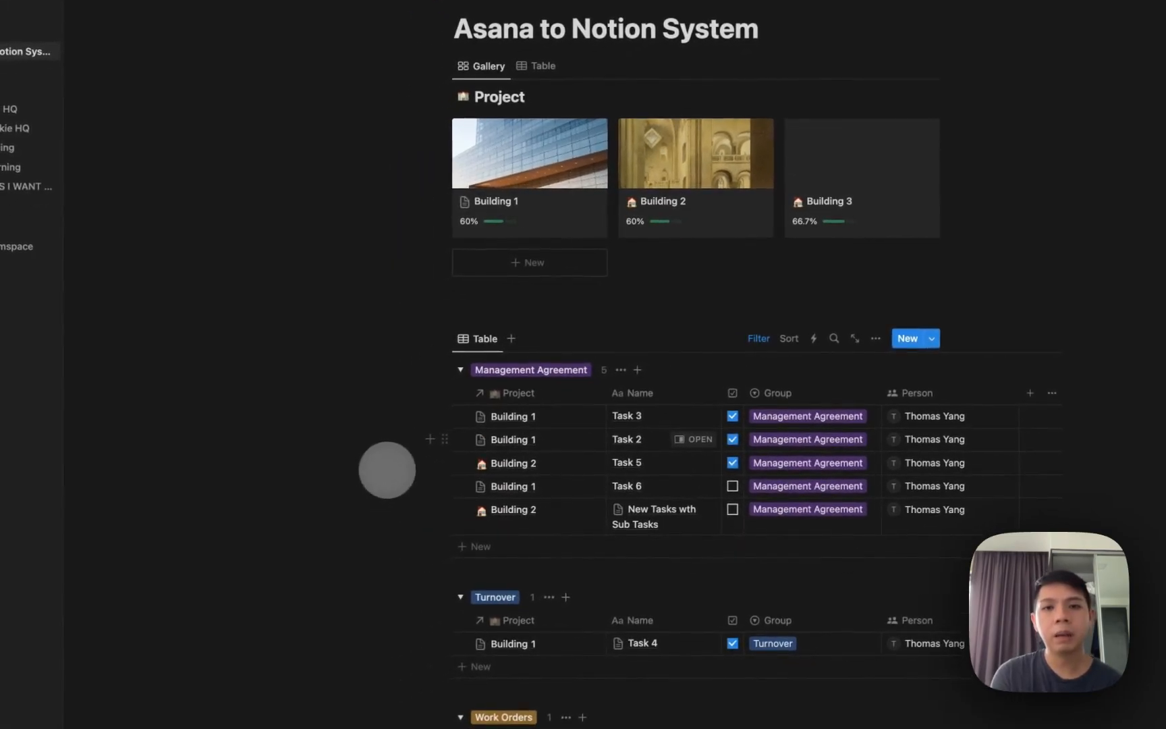
scroll(372, 390, "down", 5)
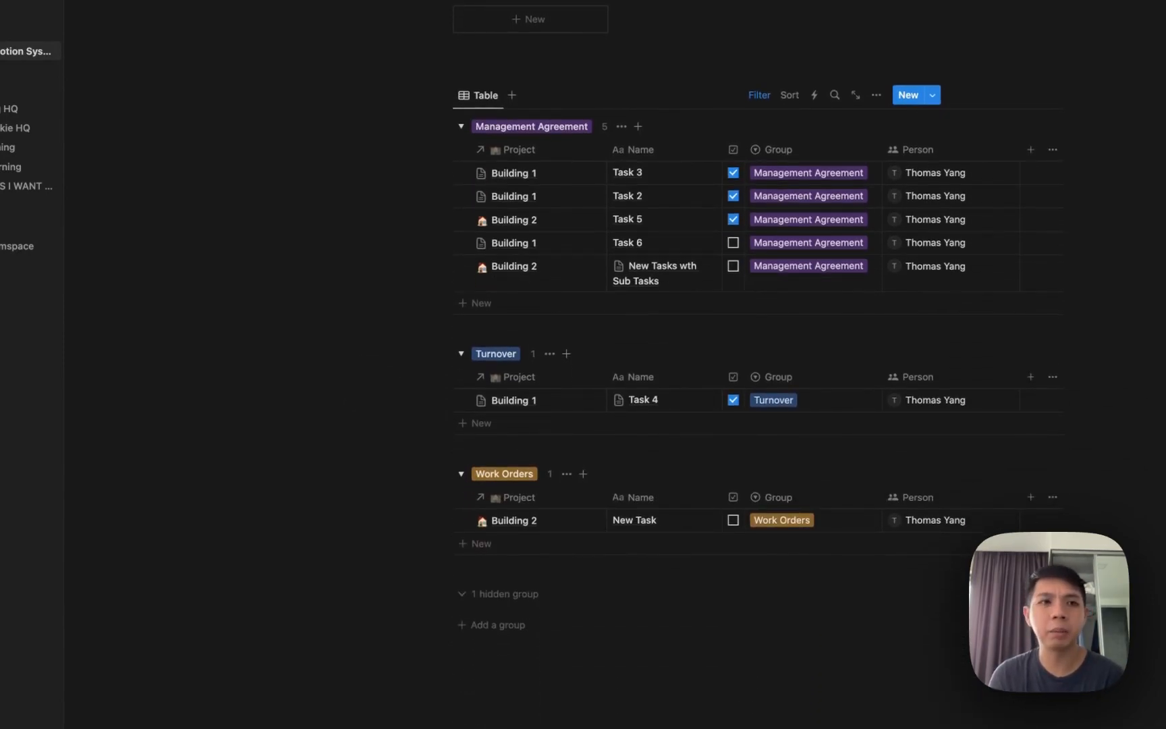
scroll(696, 405, "up", 3)
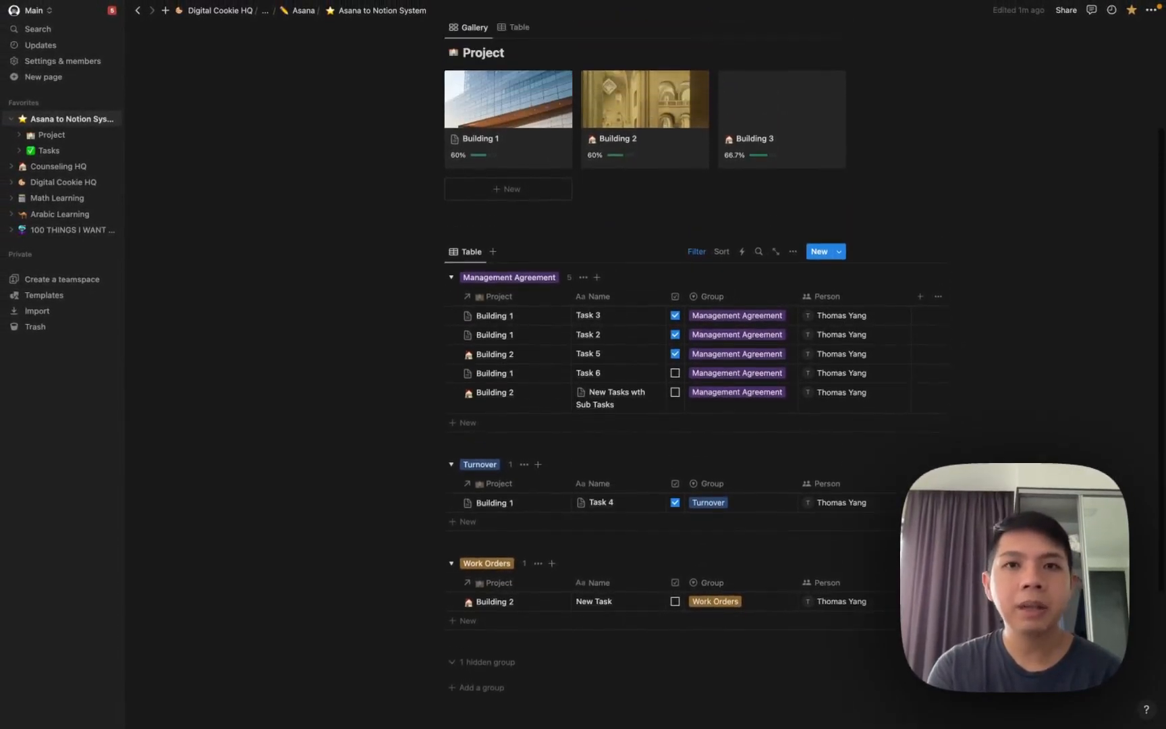
scroll(377, 396, "up", 3)
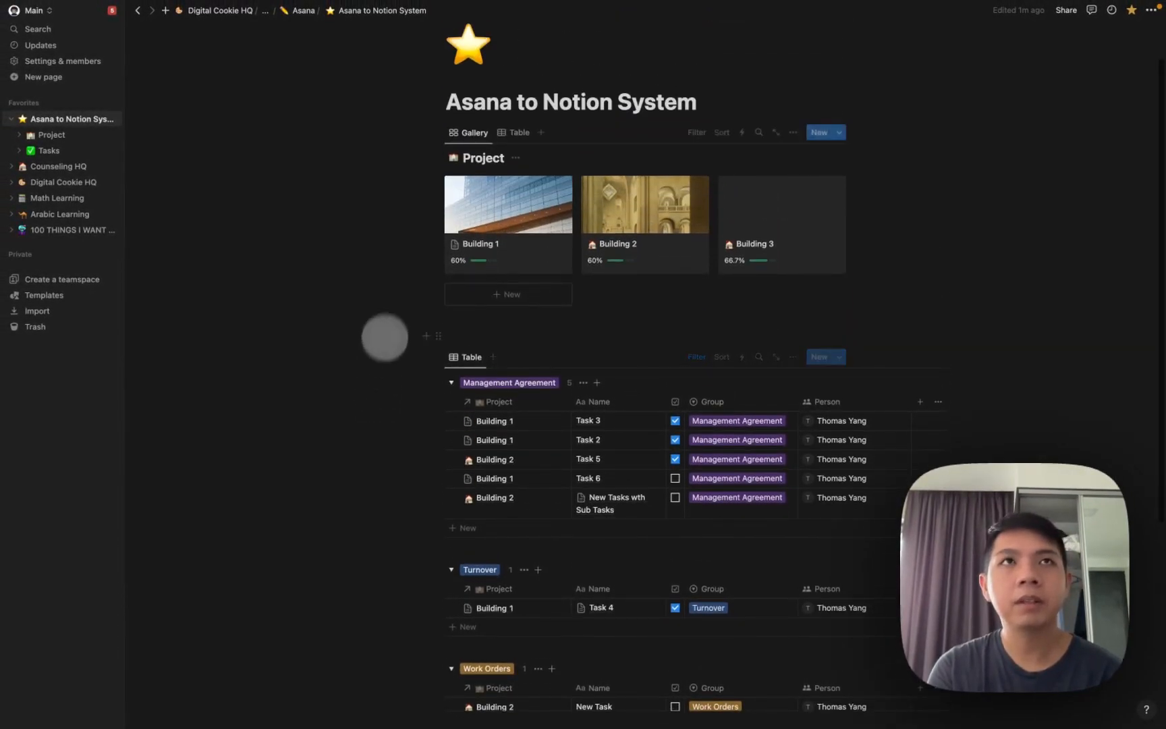